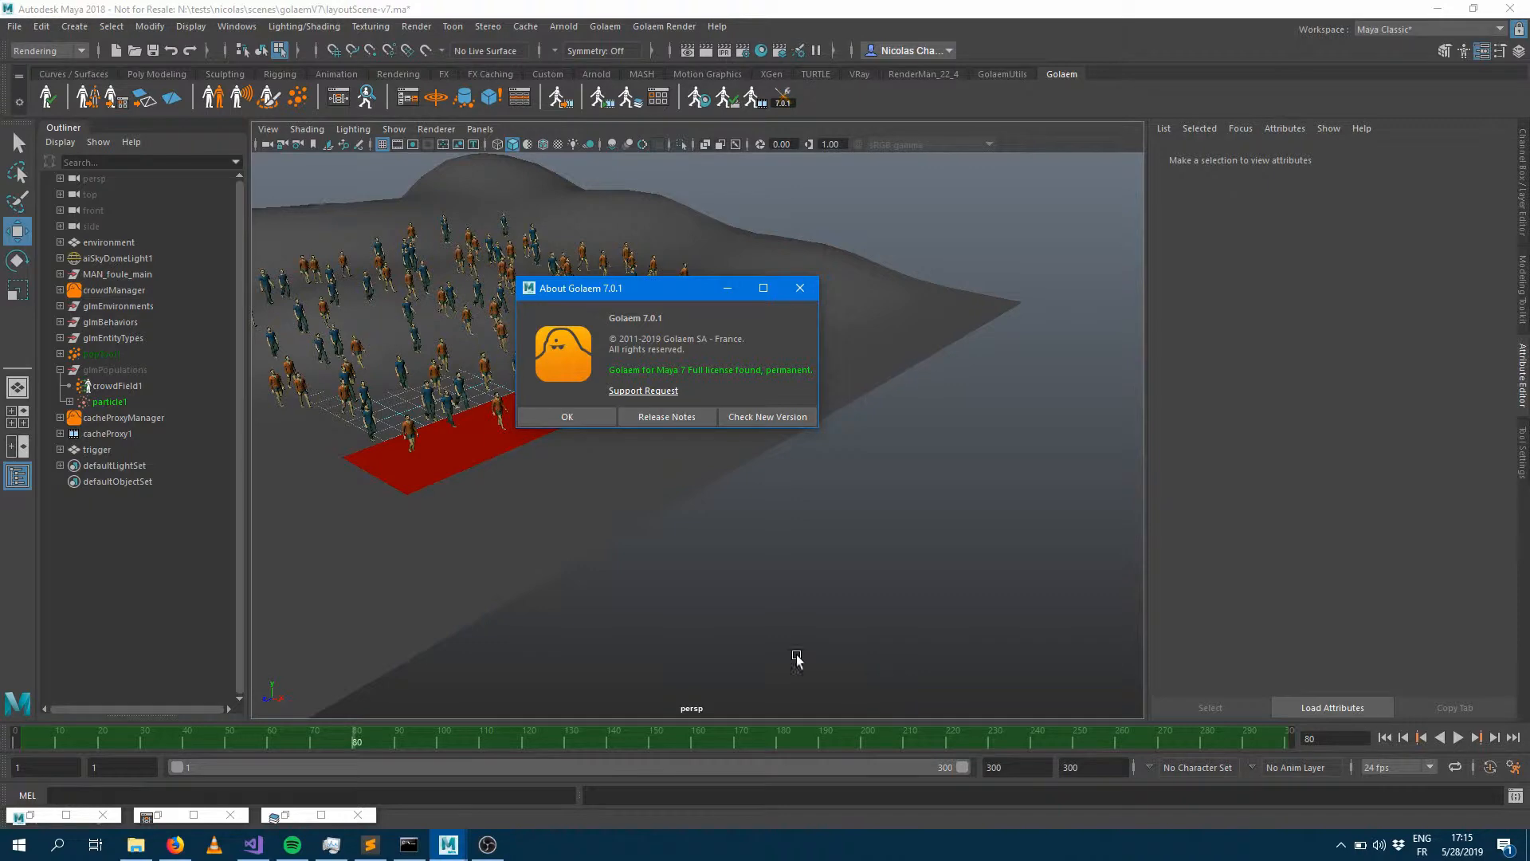
# Step: Close the About Golaem dialog and examine the crowd characters around the red zone from several angles
pyautogui.click(566, 418)
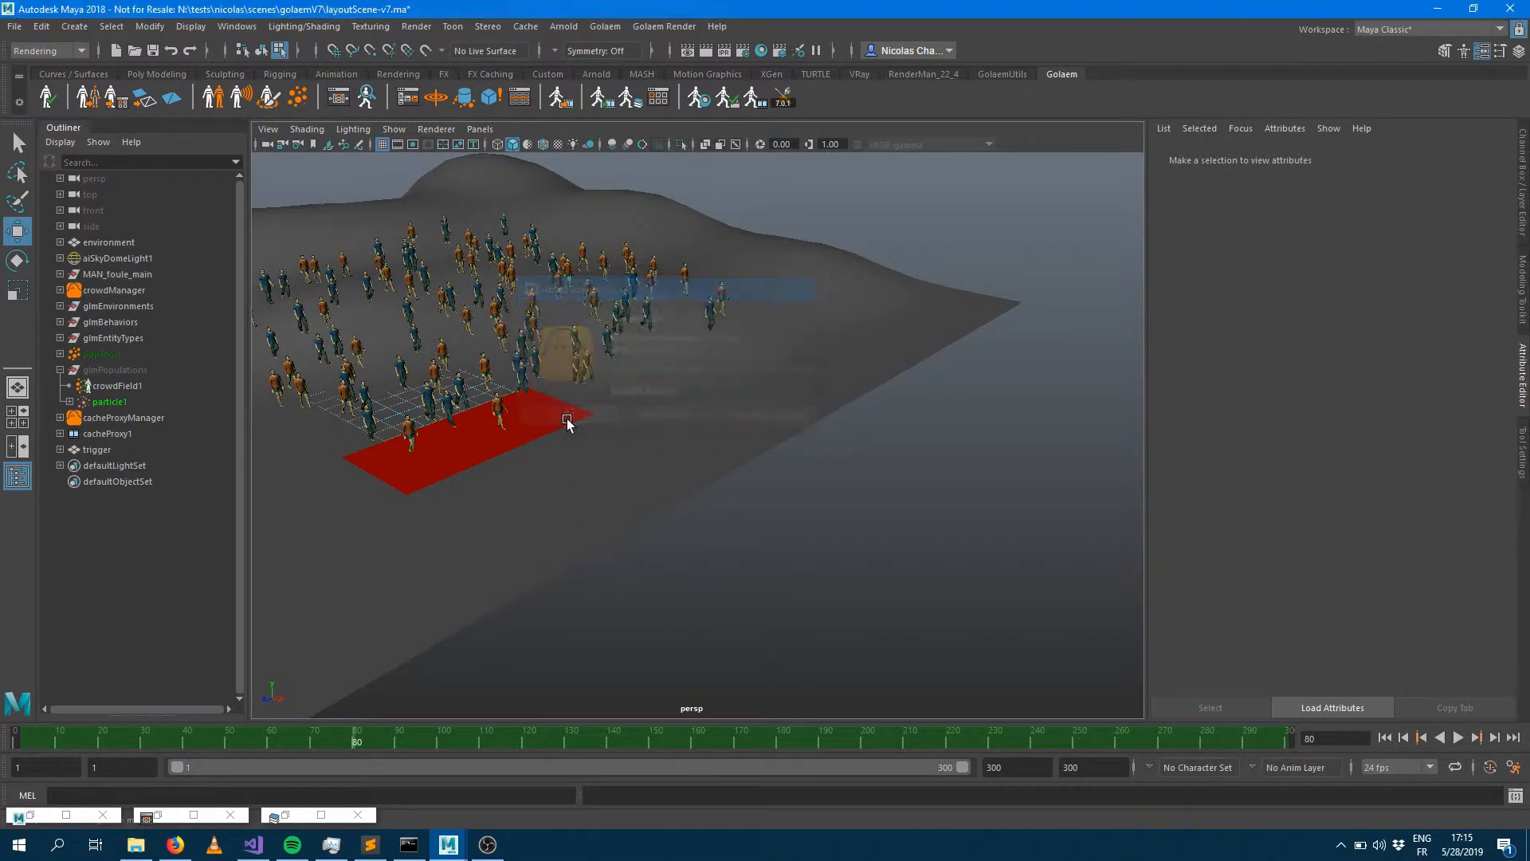
pyautogui.keyDown('alt'); pyautogui.moveTo(536, 362); pyautogui.dragTo(720, 485); pyautogui.keyUp('alt')
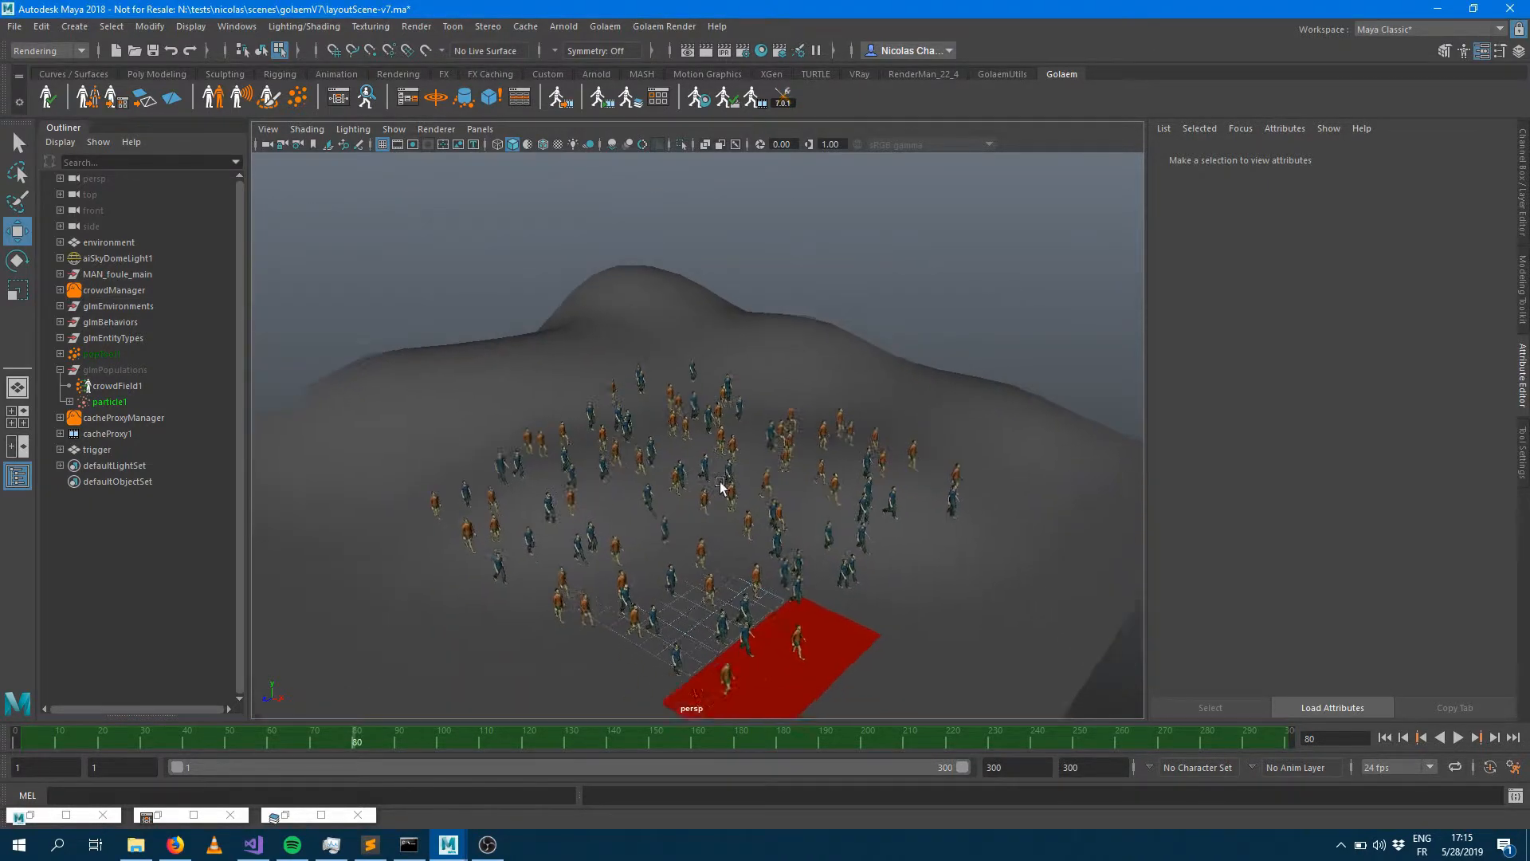
pyautogui.keyDown('alt'); pyautogui.moveTo(720, 485); pyautogui.dragTo(598, 403, button='middle'); pyautogui.keyUp('alt')
pyautogui.keyDown('alt'); pyautogui.moveTo(598, 404); pyautogui.dragTo(643, 438, button='right'); pyautogui.keyUp('alt')
pyautogui.keyDown('alt'); pyautogui.moveTo(643, 438); pyautogui.dragTo(787, 485); pyautogui.keyUp('alt')
pyautogui.keyDown('alt'); pyautogui.moveTo(786, 486); pyautogui.dragTo(804, 489, button='middle'); pyautogui.keyUp('alt')
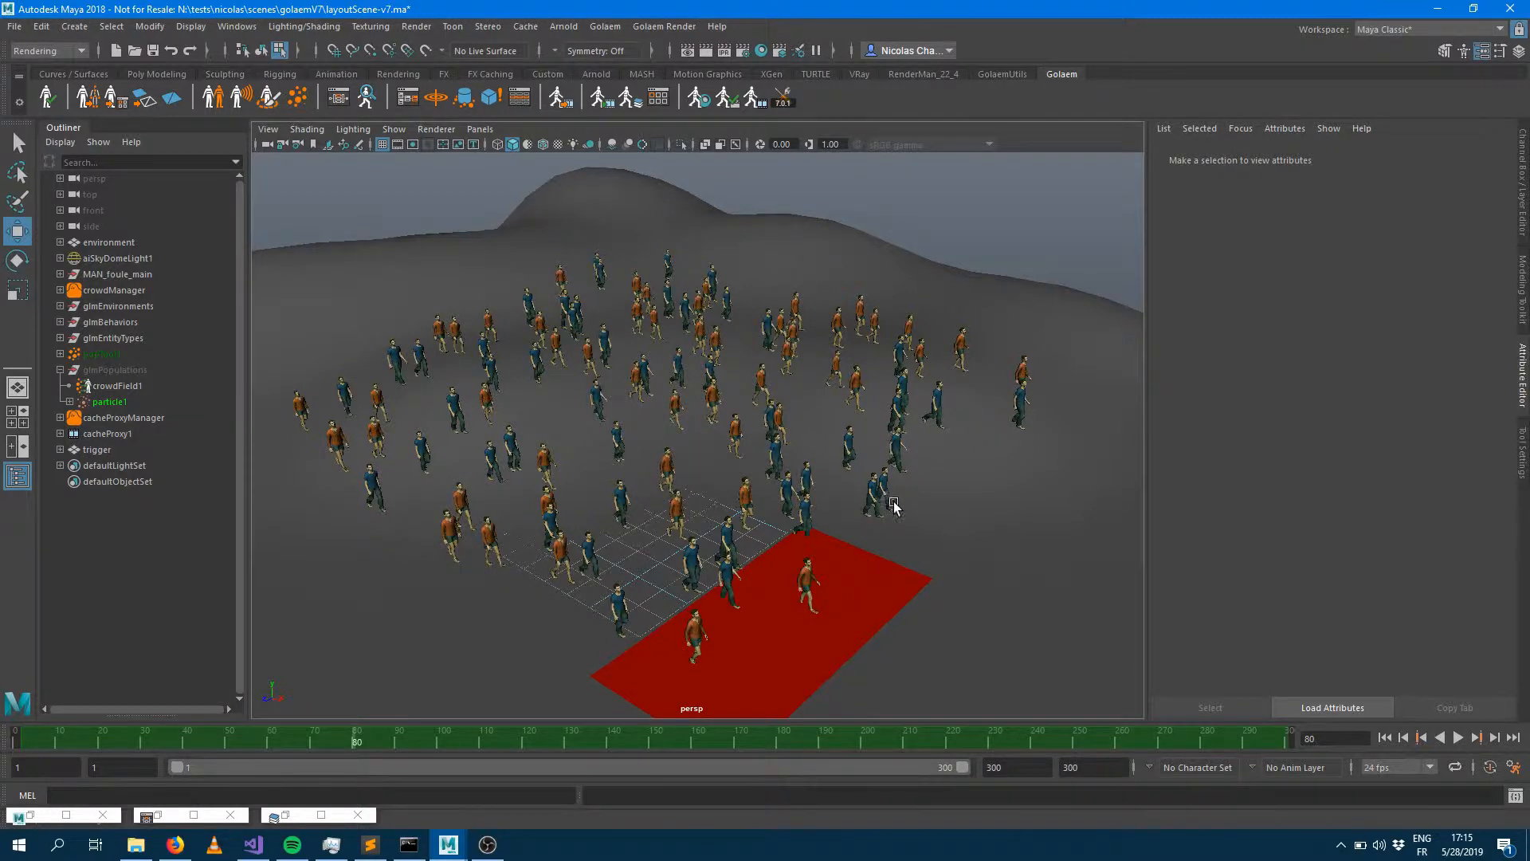
pyautogui.keyDown('alt'); pyautogui.moveTo(871, 438); pyautogui.dragTo(855, 440); pyautogui.keyUp('alt')
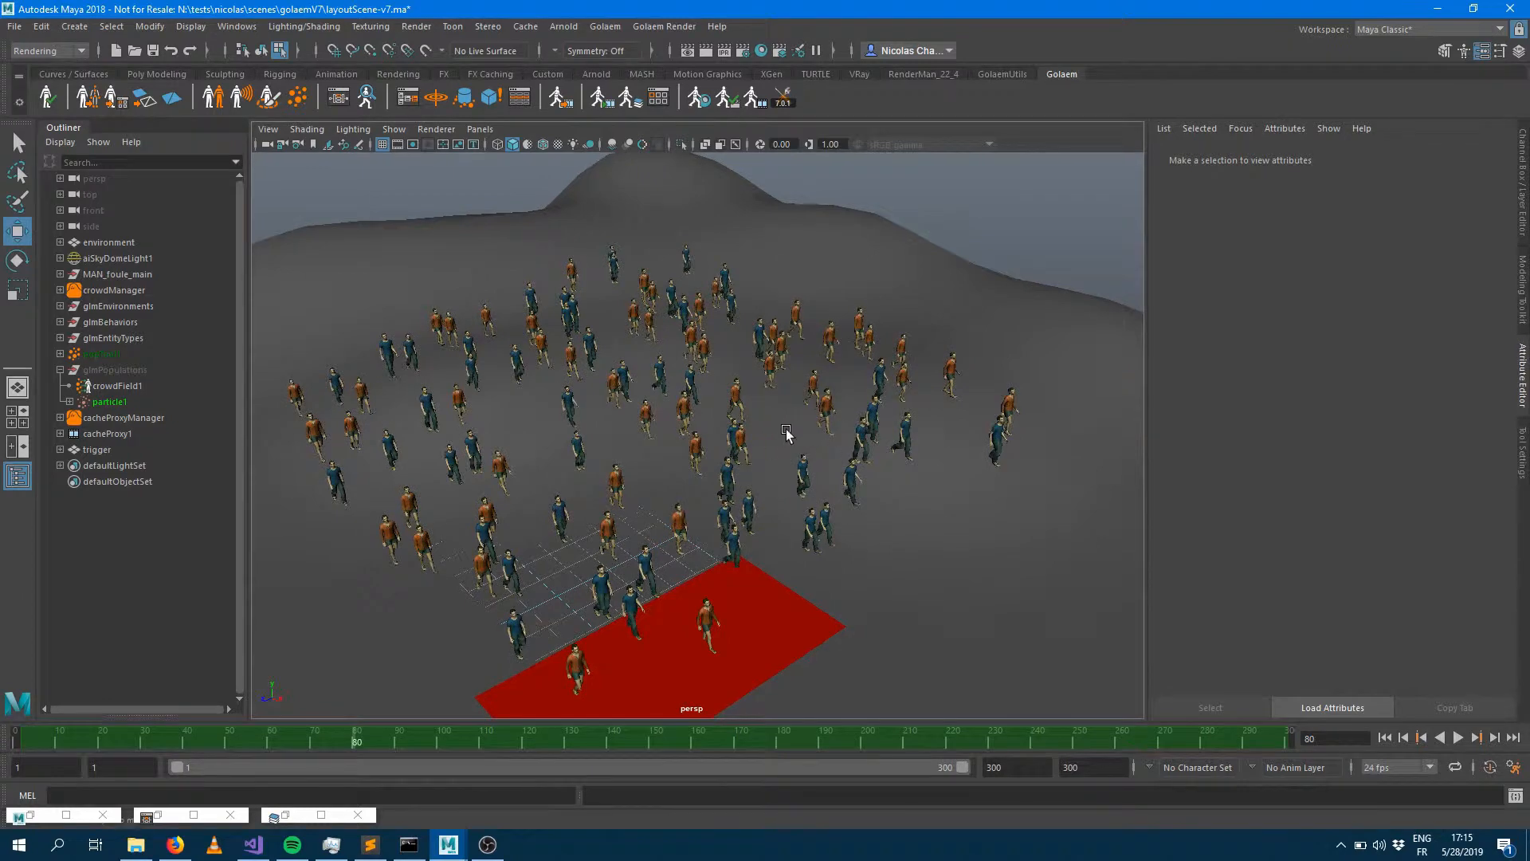
pyautogui.keyDown('alt'); pyautogui.moveTo(783, 433); pyautogui.dragTo(835, 367, button='middle'); pyautogui.keyUp('alt')
pyautogui.scroll(4, 828, 416)
pyautogui.scroll(2, 907, 410)
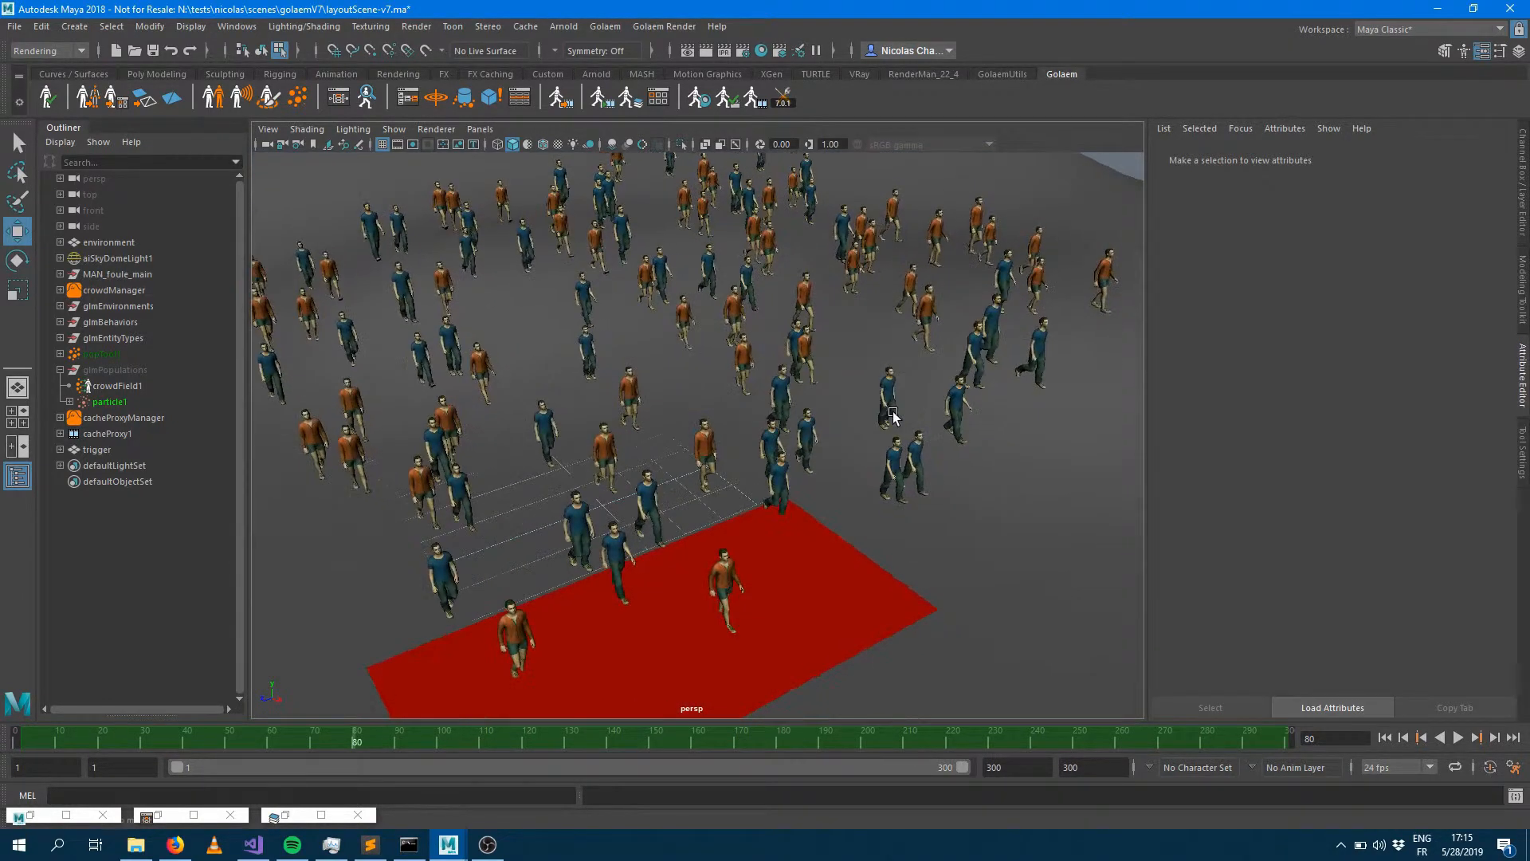
pyautogui.scroll(2, 894, 398)
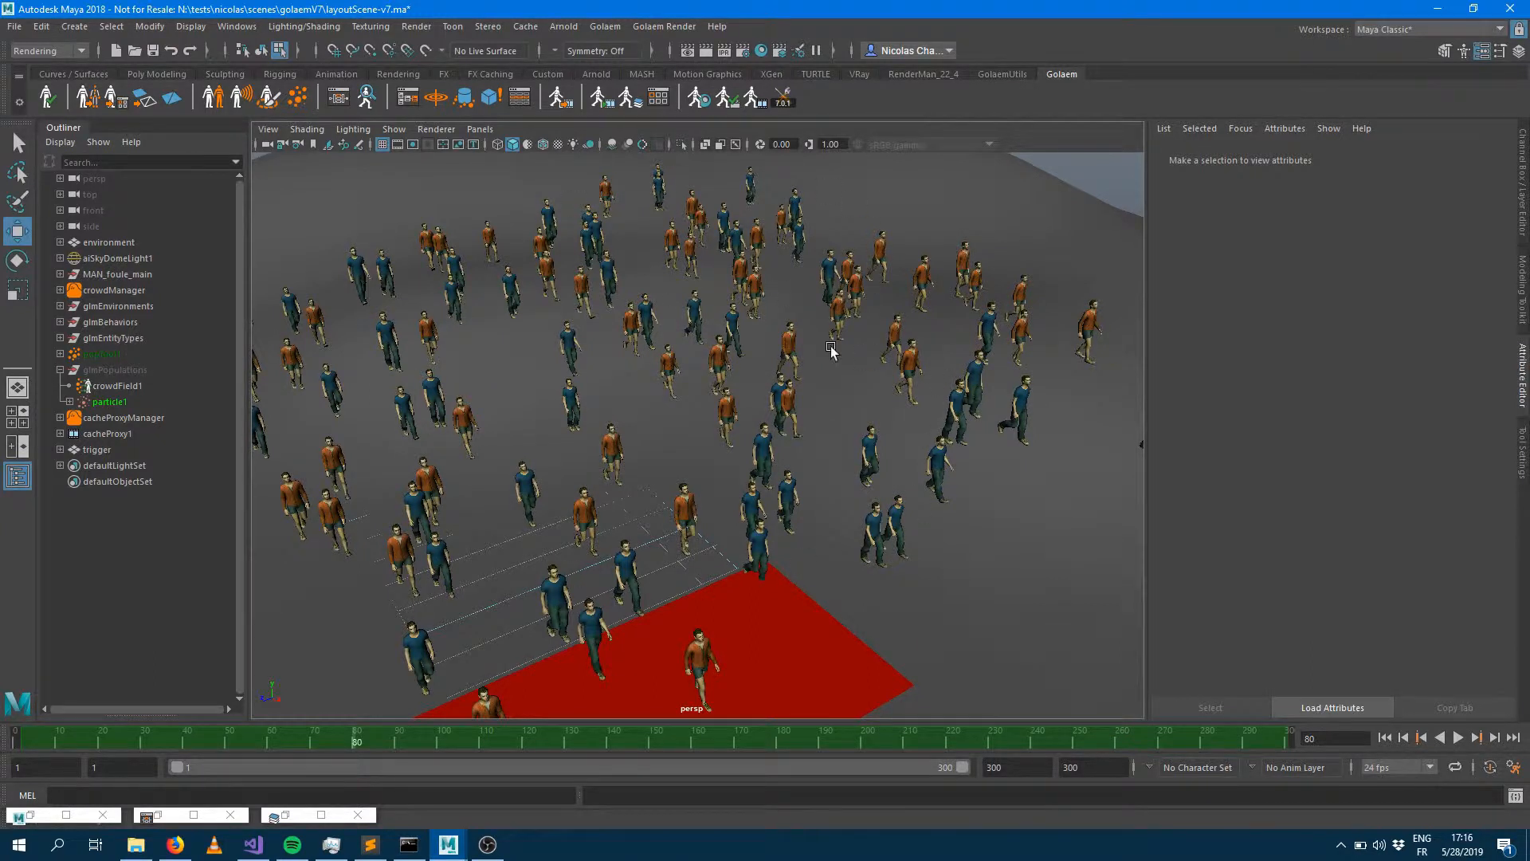
# Step: Check the entity type's motion behaviors in the Golaem Behavior Editor, minimize it, and scrub the crowd simulation to frame 139
pyautogui.click(338, 97)
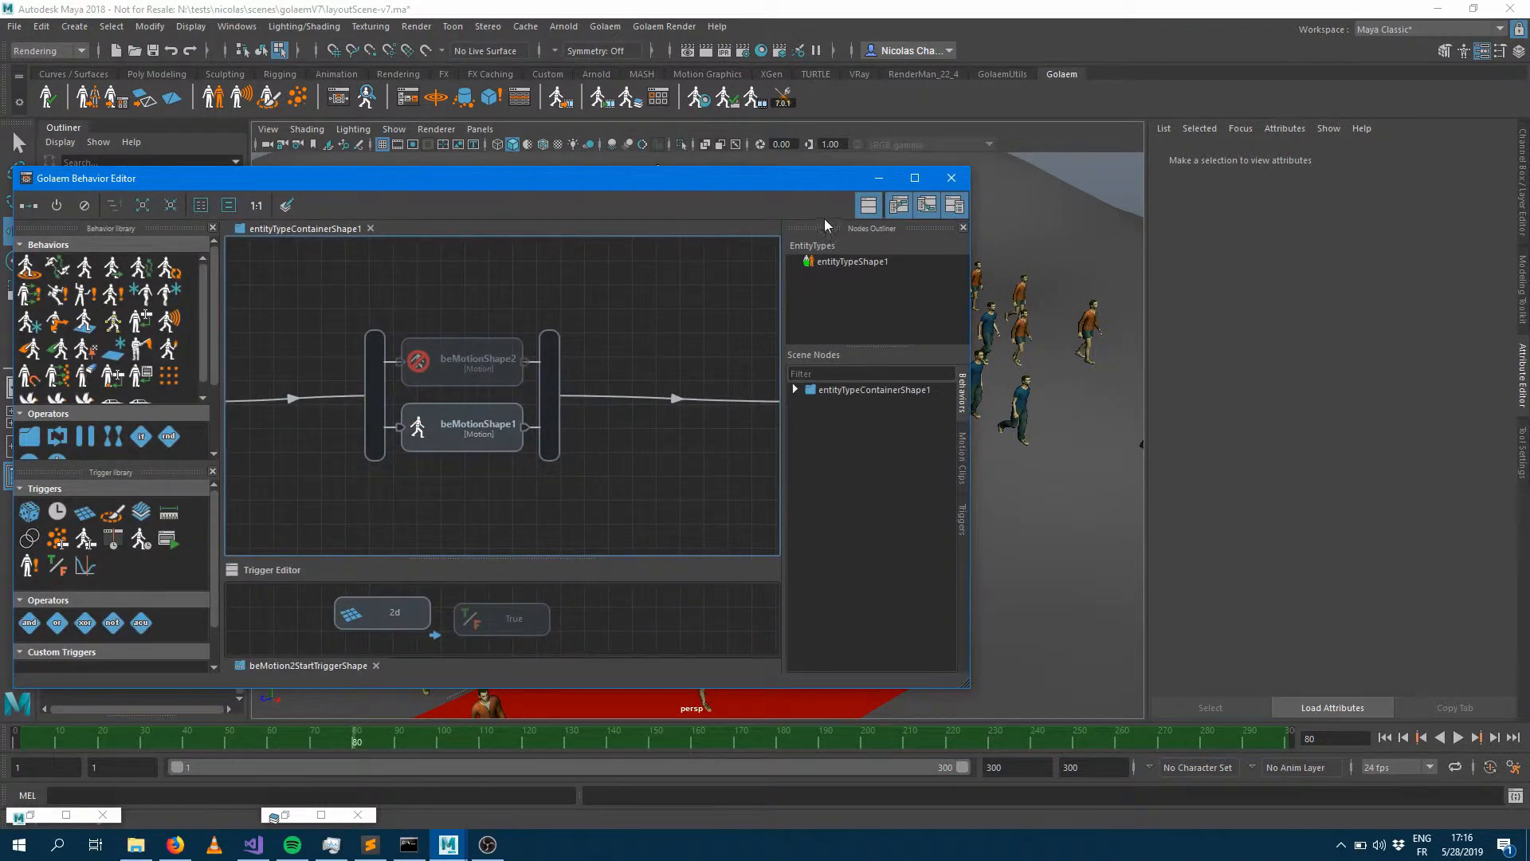
pyautogui.click(878, 177)
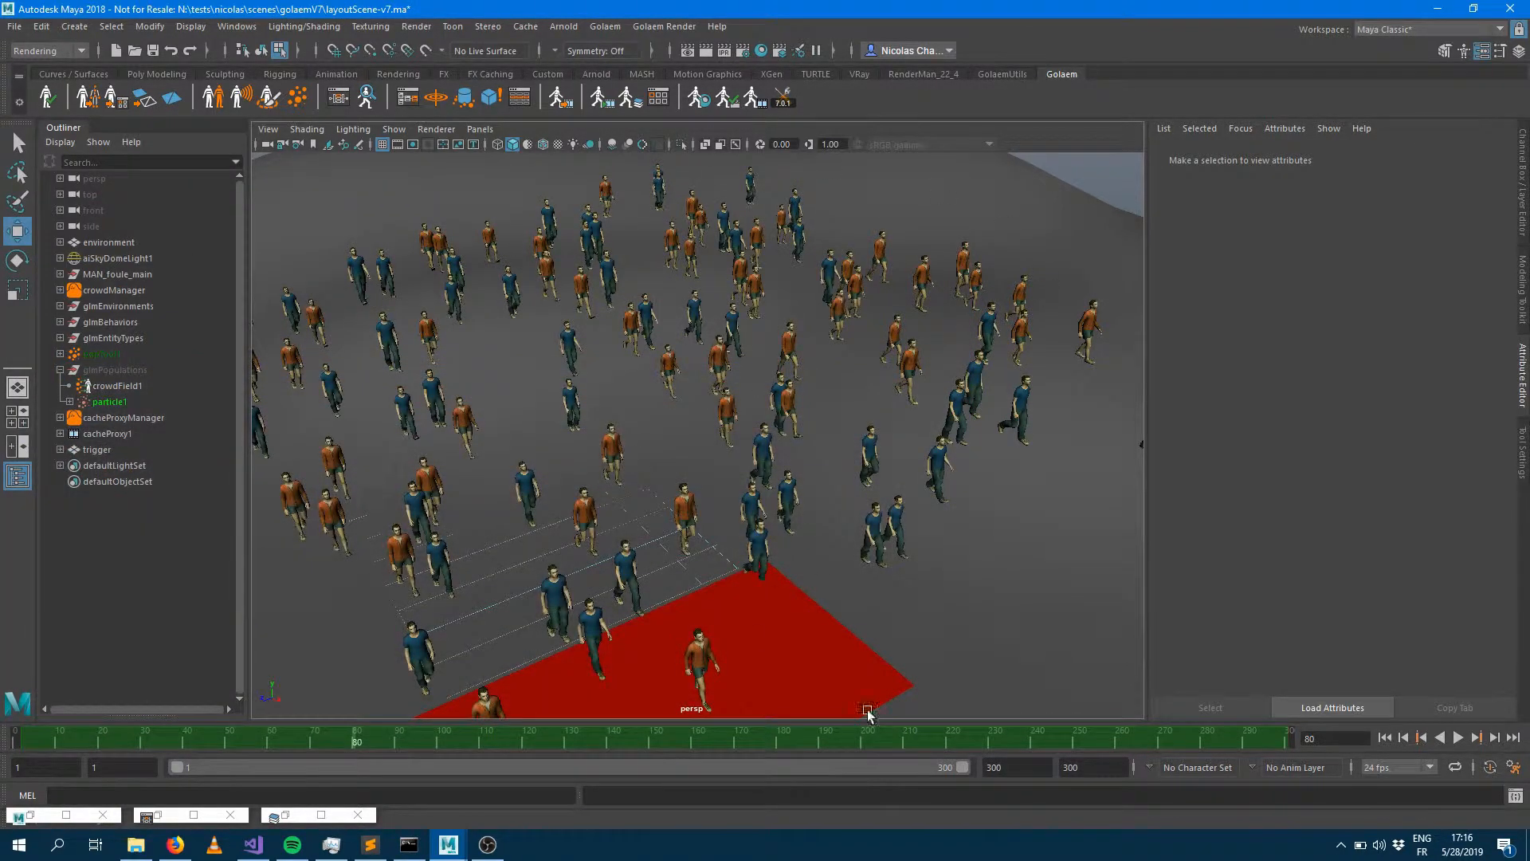
pyautogui.moveTo(392, 739); pyautogui.dragTo(607, 730)
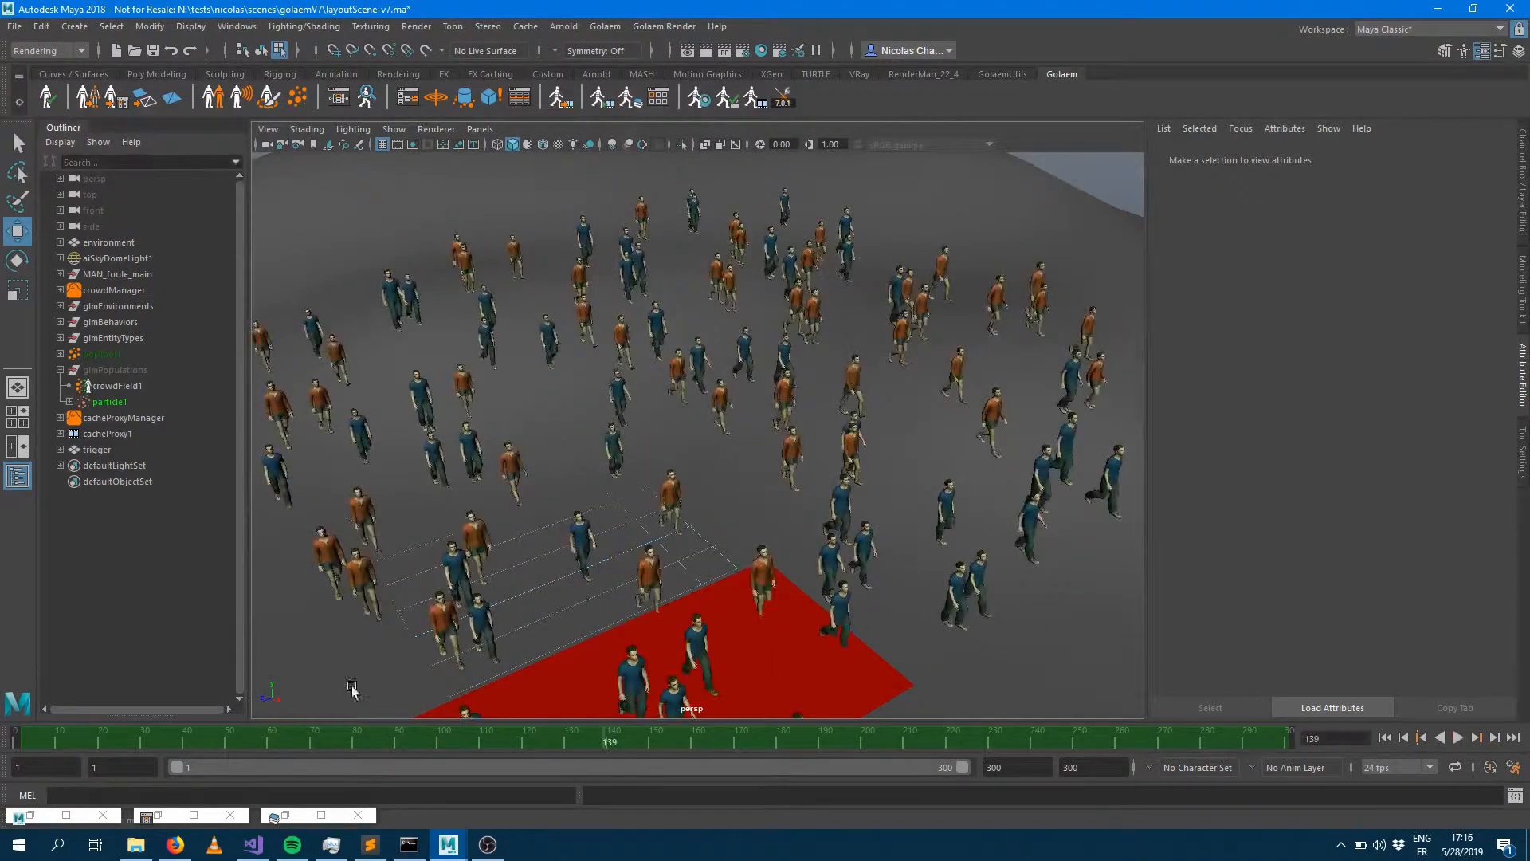
# Step: Select cacheProxy1 to view its cache attributes, and look at the Golaemisator's character settings before closing that window
pyautogui.click(116, 437)
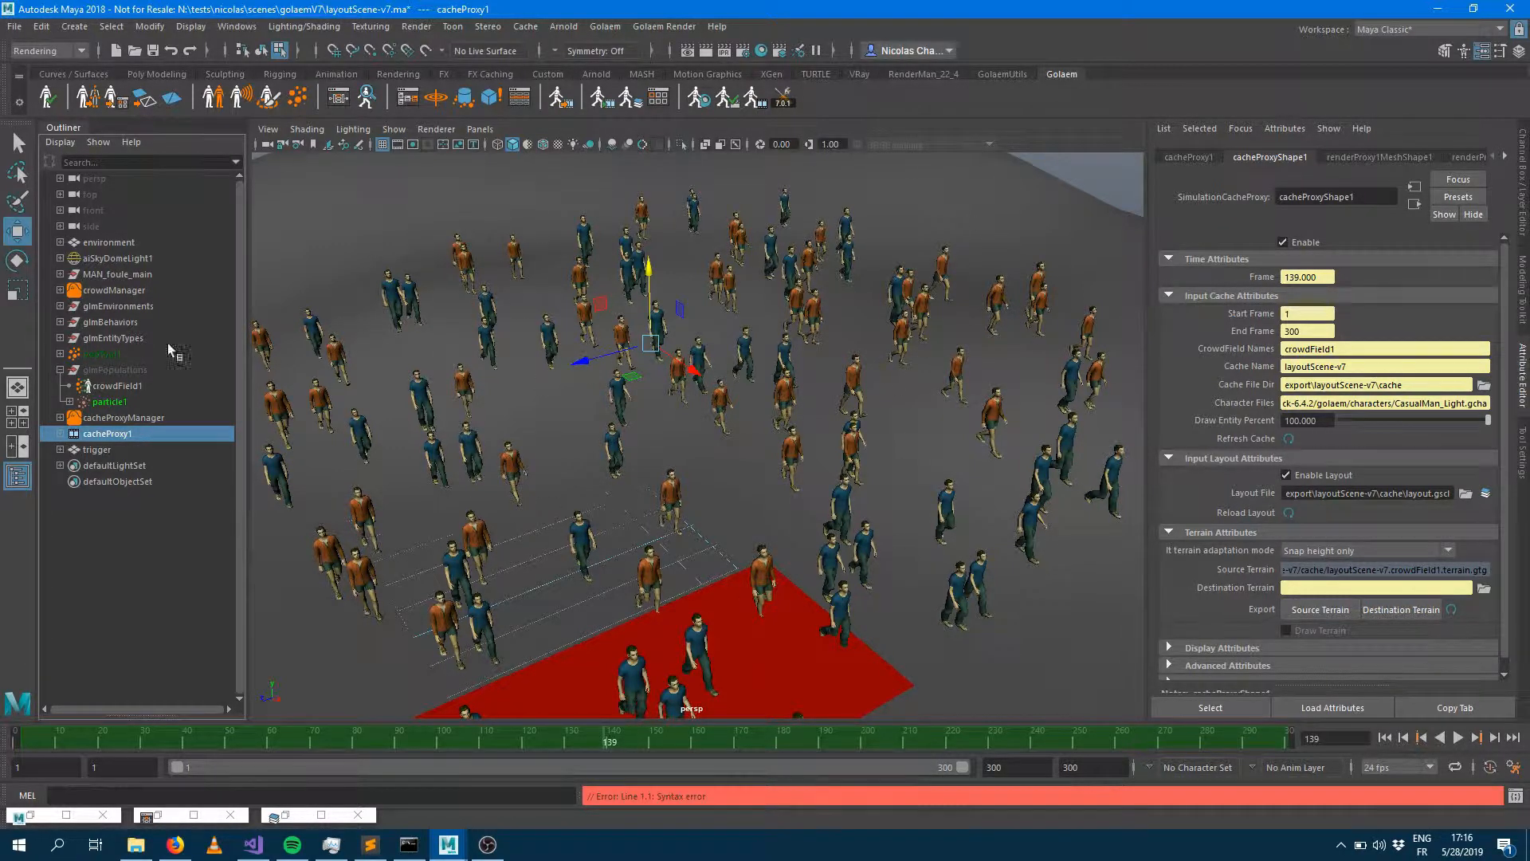
pyautogui.click(113, 106)
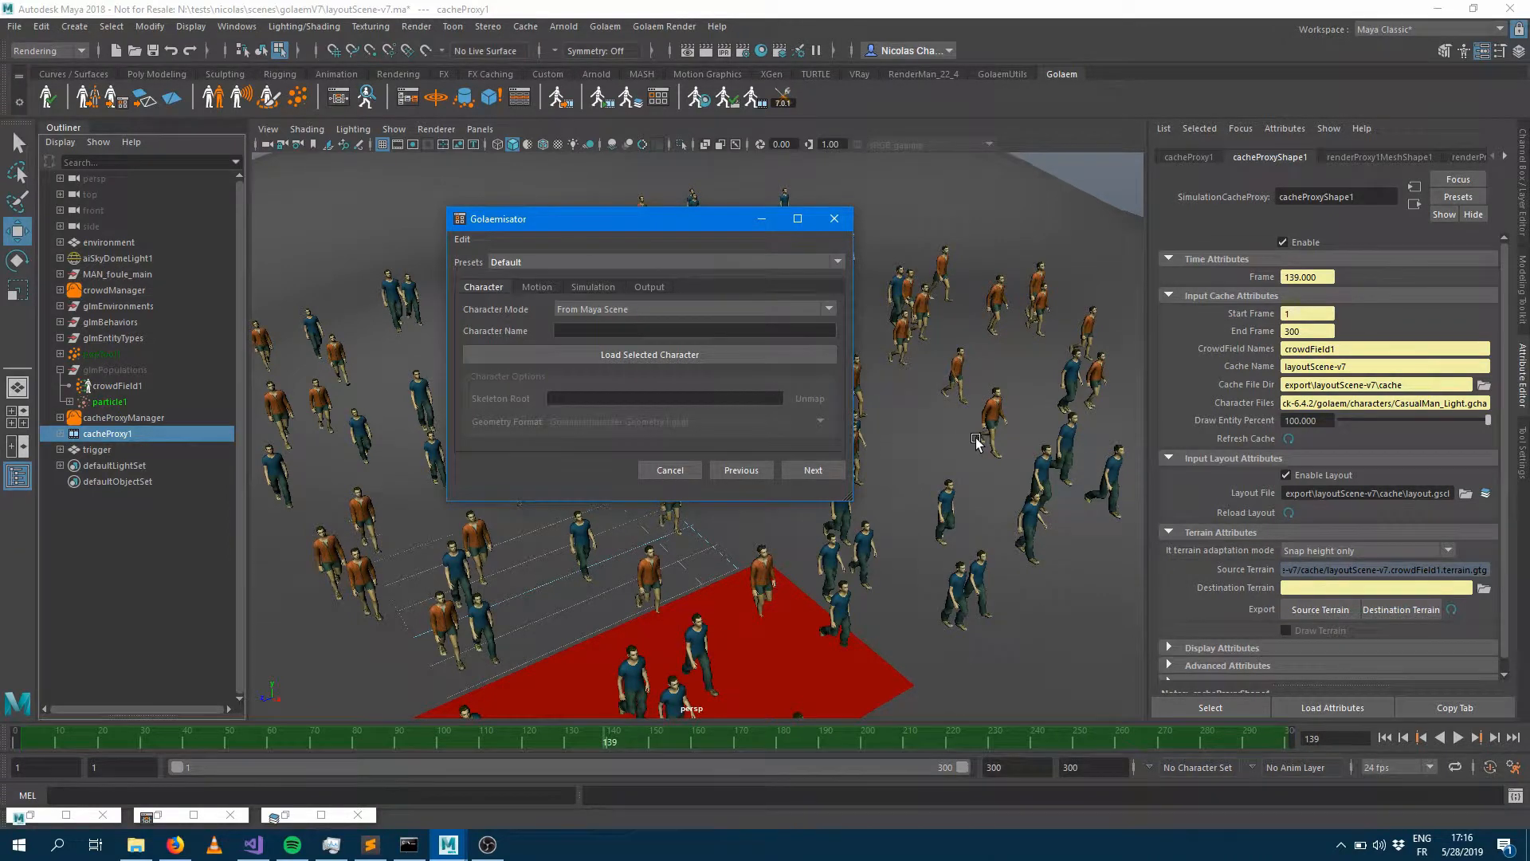
pyautogui.click(835, 219)
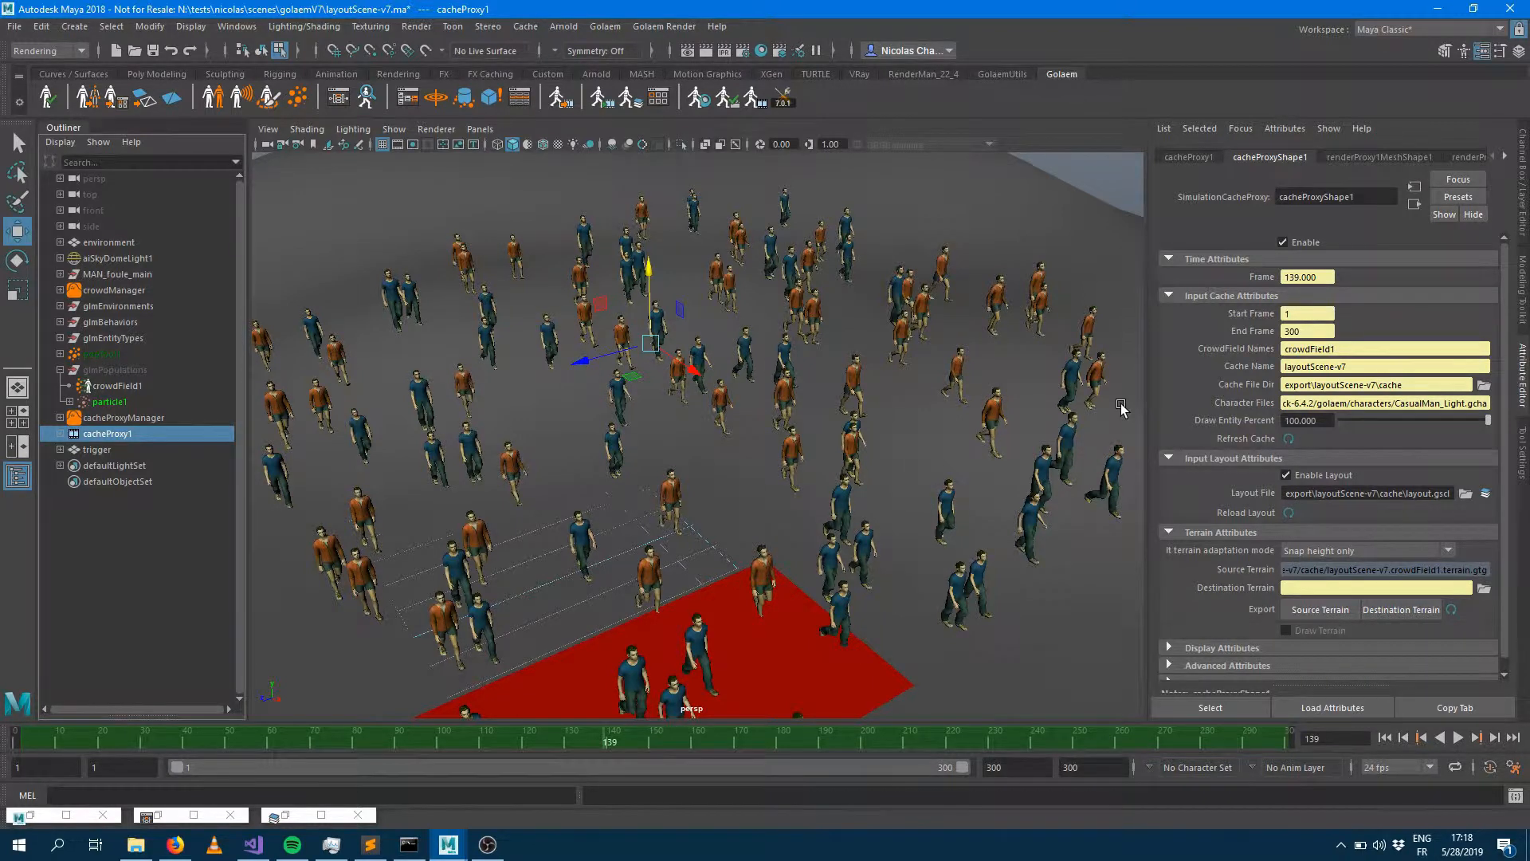
# Step: Open the Golaem Layout Editor for cacheProxy1 and show it maximized
pyautogui.click(636, 103)
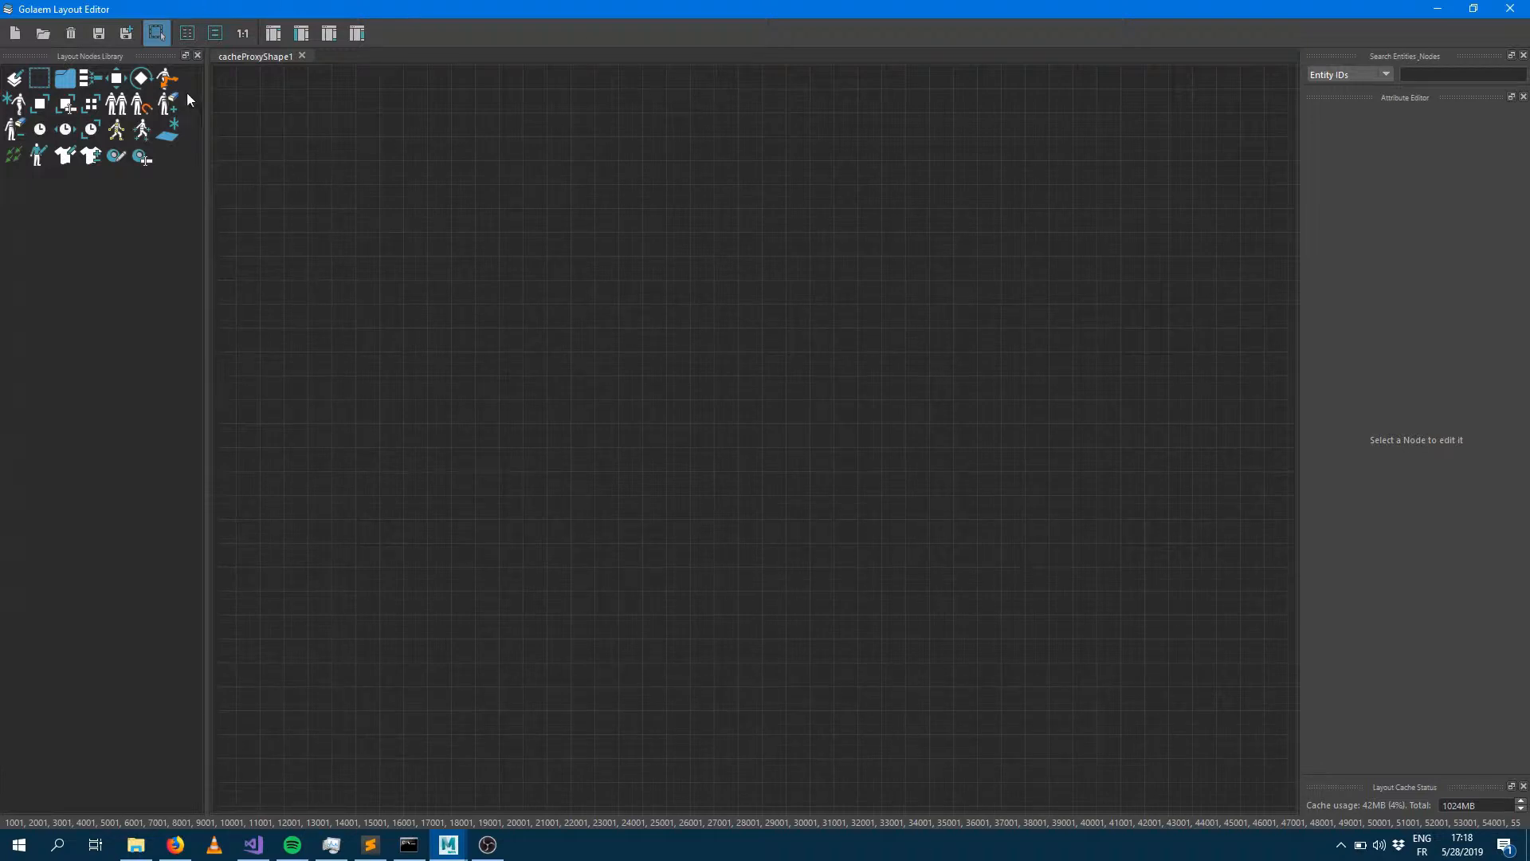
pyautogui.doubleClick(247, 16)
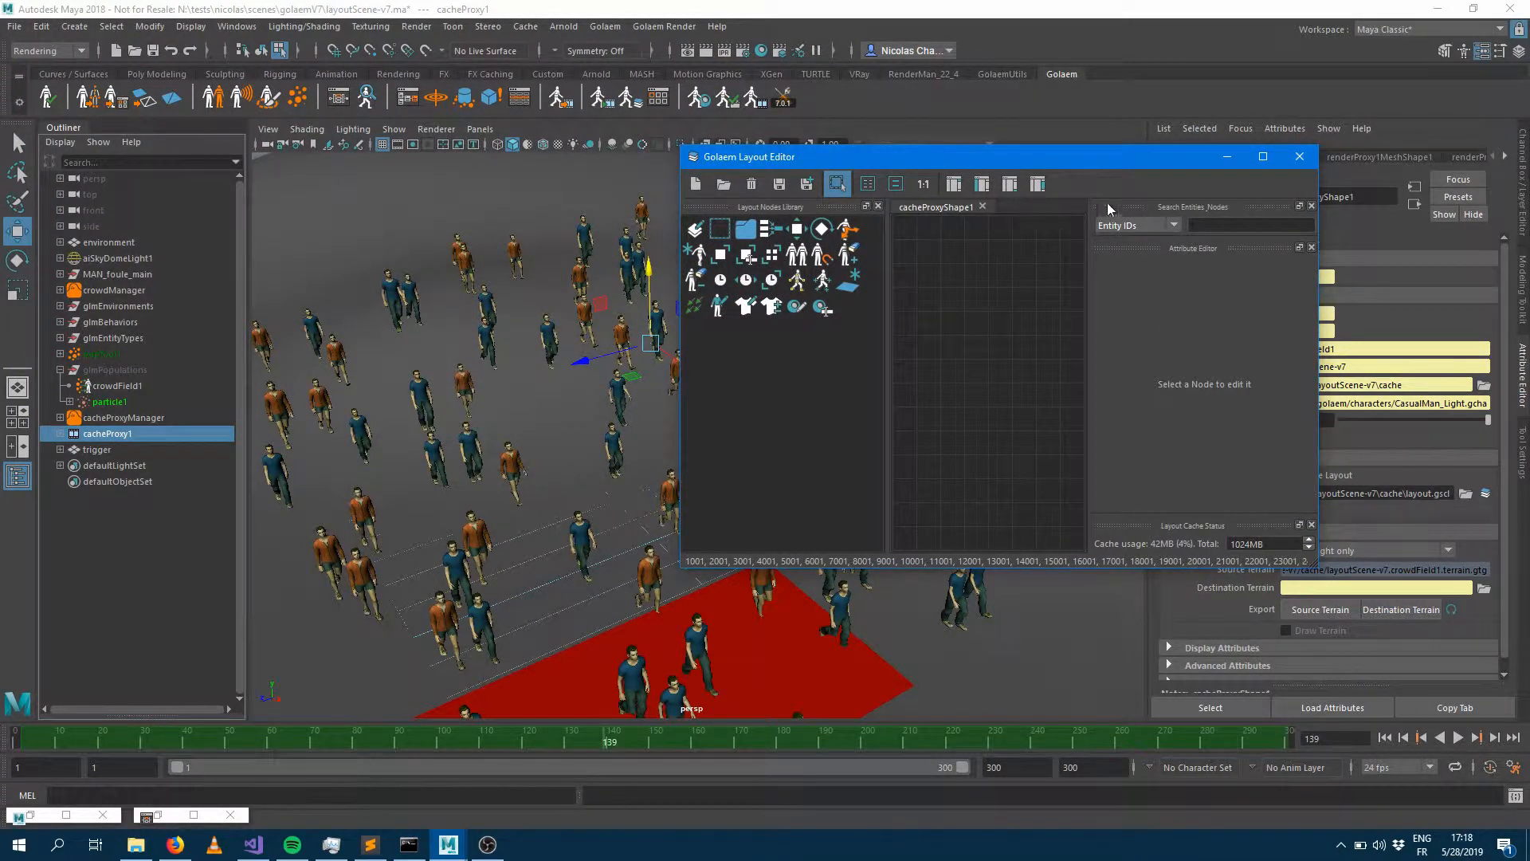
pyautogui.click(1262, 156)
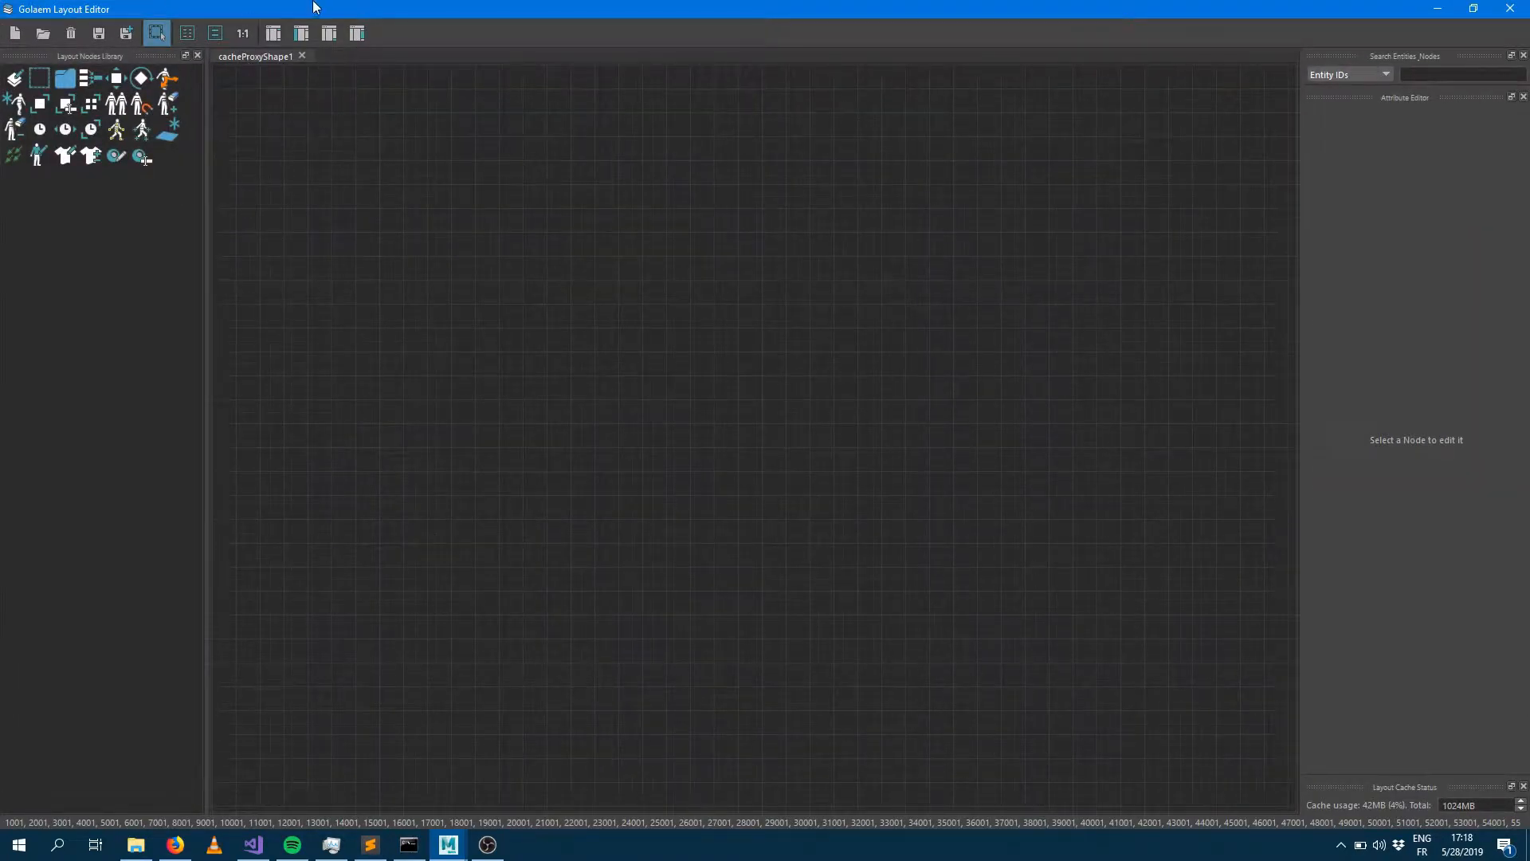
pyautogui.moveTo(313, 6); pyautogui.dragTo(769, 532)
pyautogui.click(113, 414)
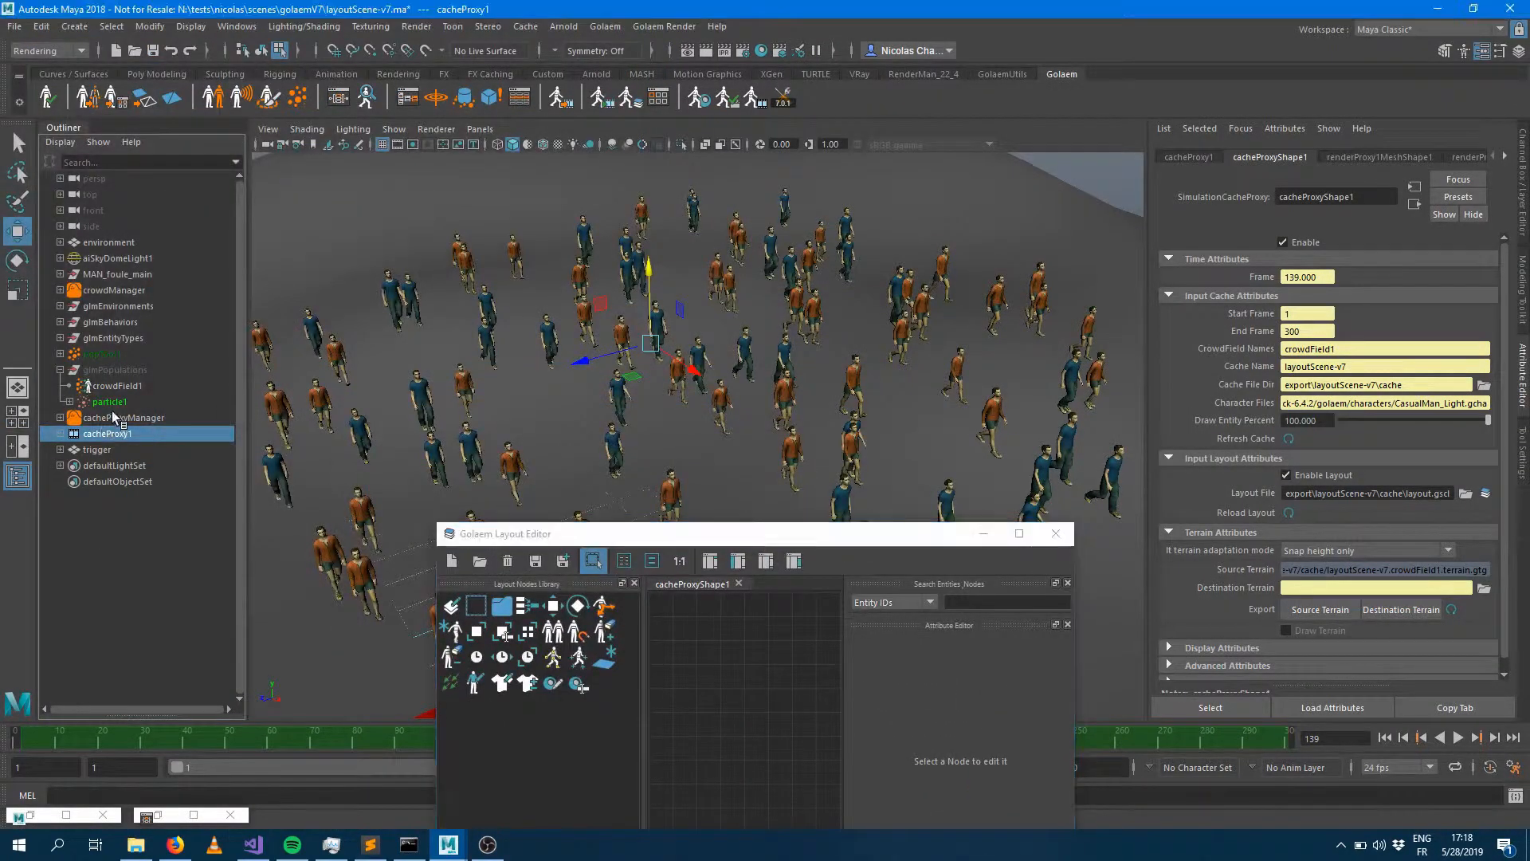
pyautogui.click(112, 435)
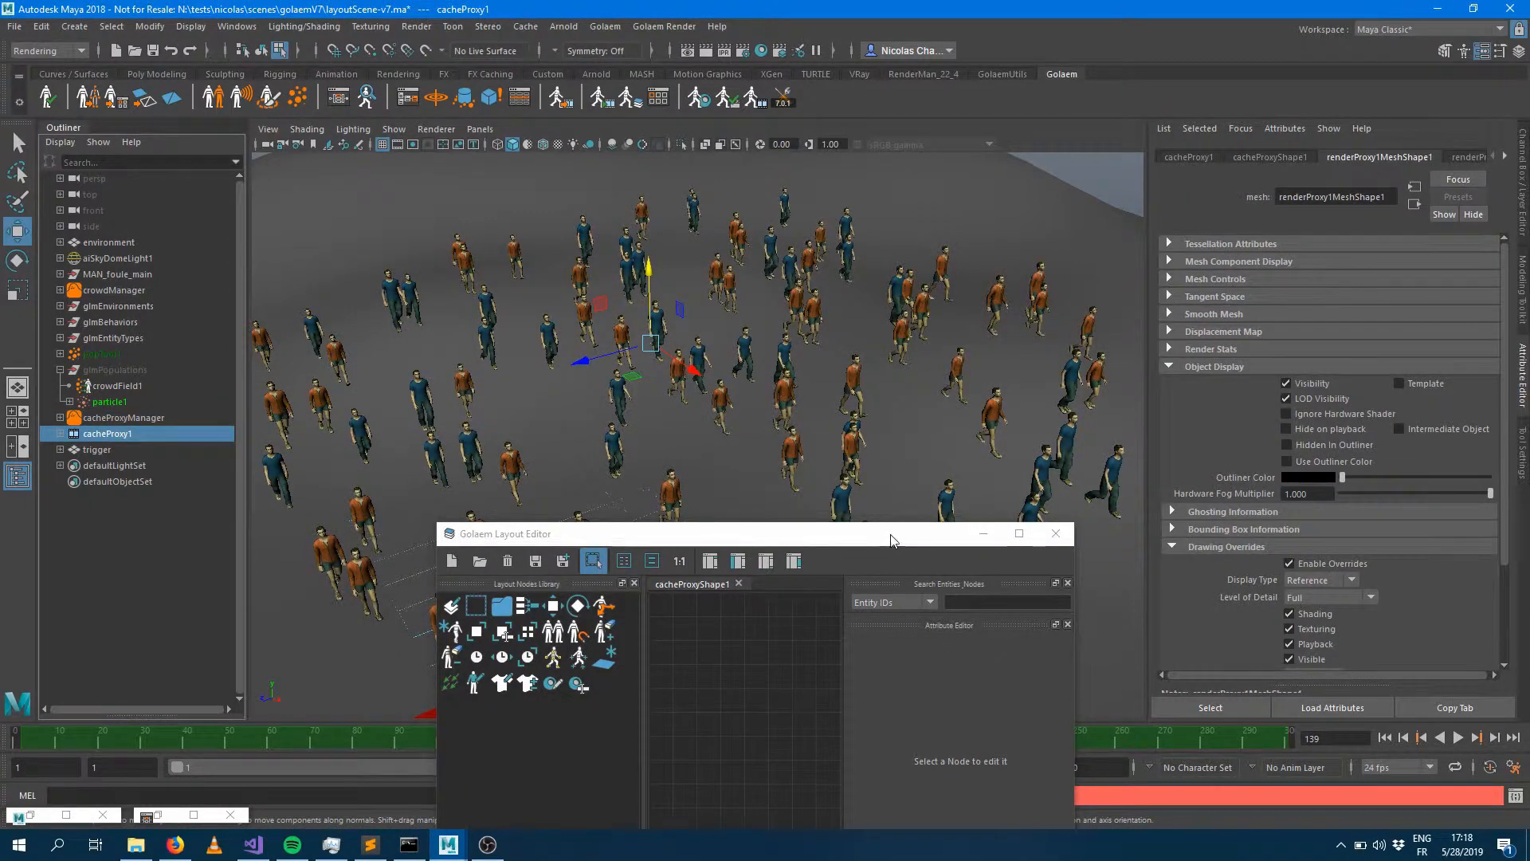
pyautogui.moveTo(891, 540); pyautogui.dragTo(821, 171)
pyautogui.click(883, 170)
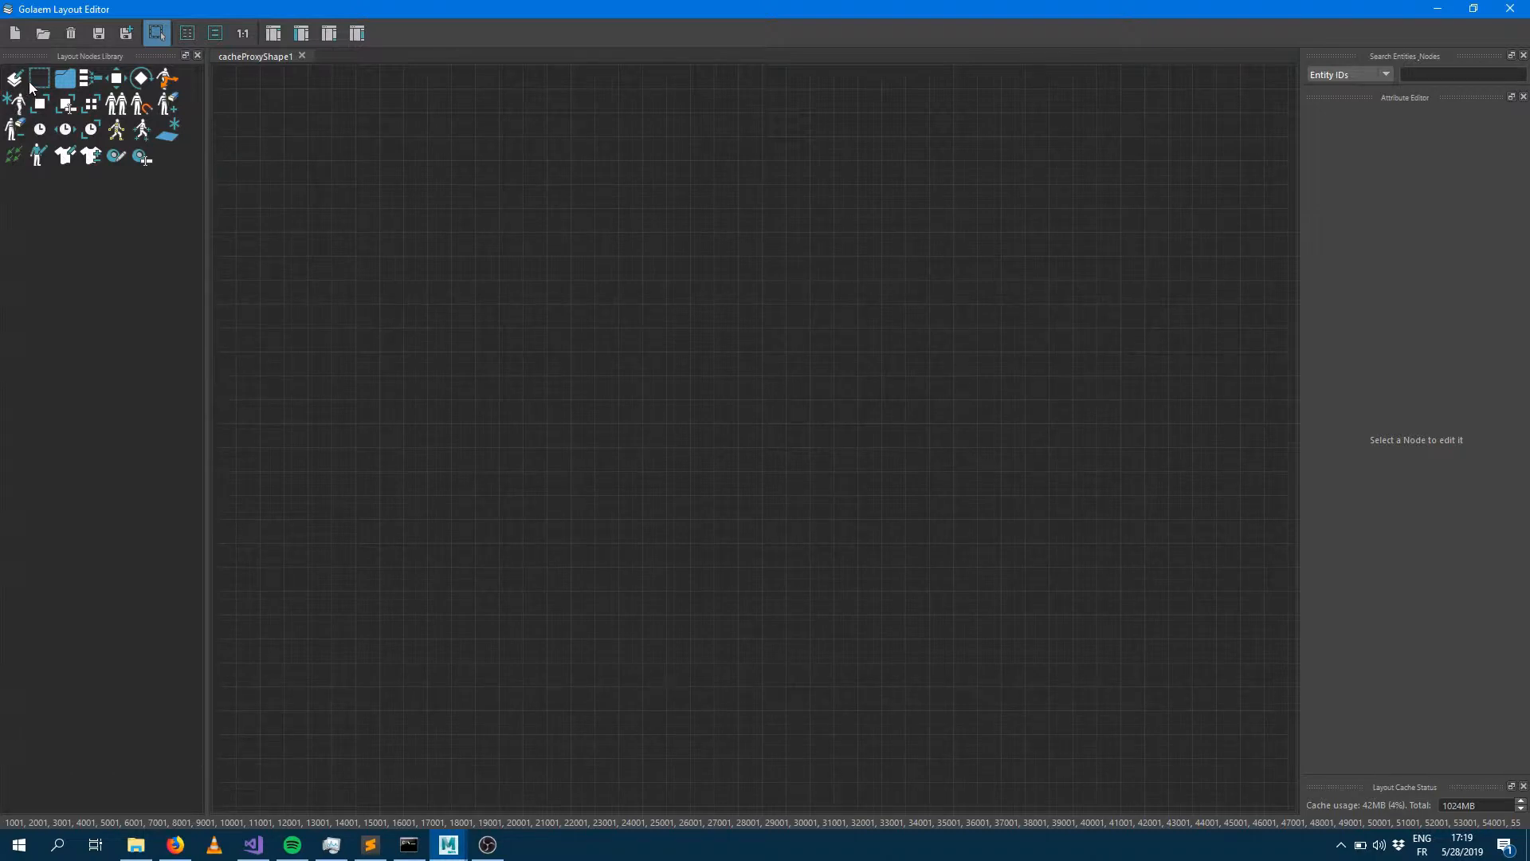
# Step: Add an Entity Selector, a Translate node and a second Entity Selector to the cacheProxyShape1 layout graph
pyautogui.moveTo(32, 80)
pyautogui.mouseDown()
pyautogui.moveTo(659, 330)
pyautogui.moveTo(608, 316)
pyautogui.moveTo(571, 273)
pyautogui.mouseUp()
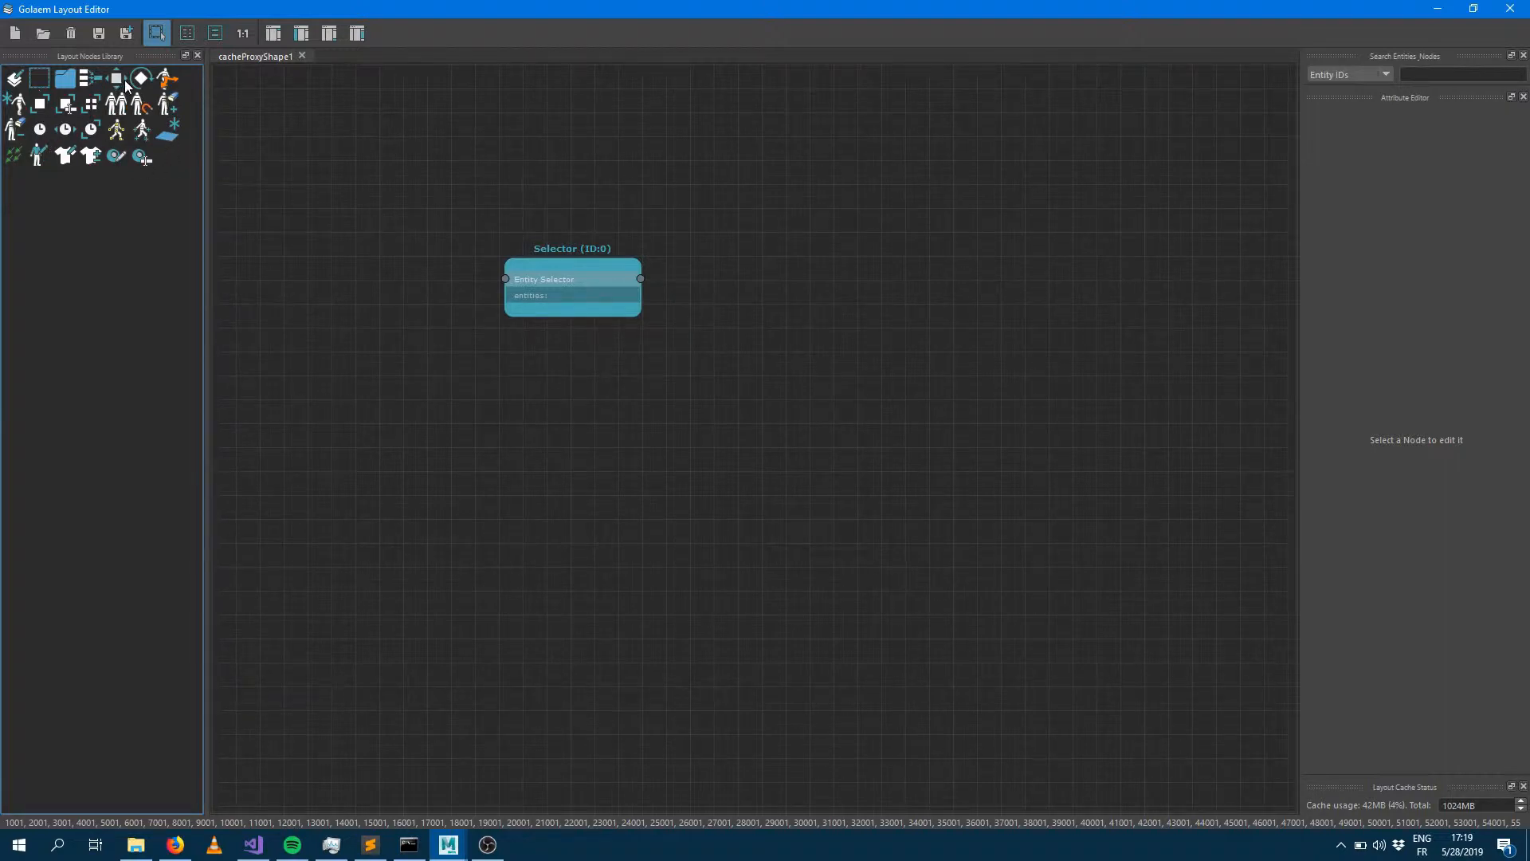
pyautogui.moveTo(125, 79); pyautogui.dragTo(858, 294)
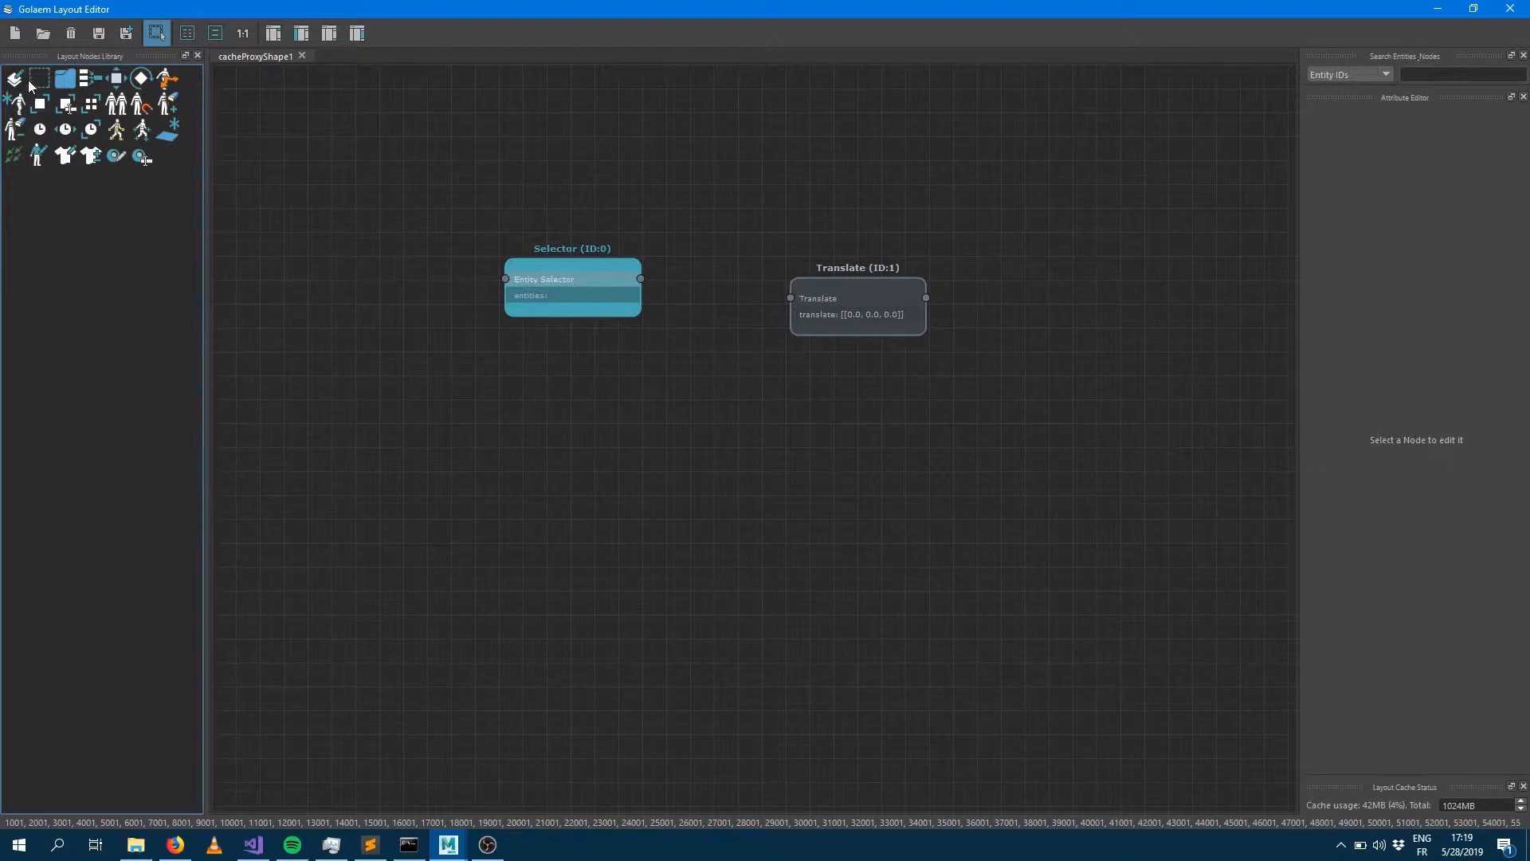
pyautogui.moveTo(42, 87); pyautogui.dragTo(717, 612)
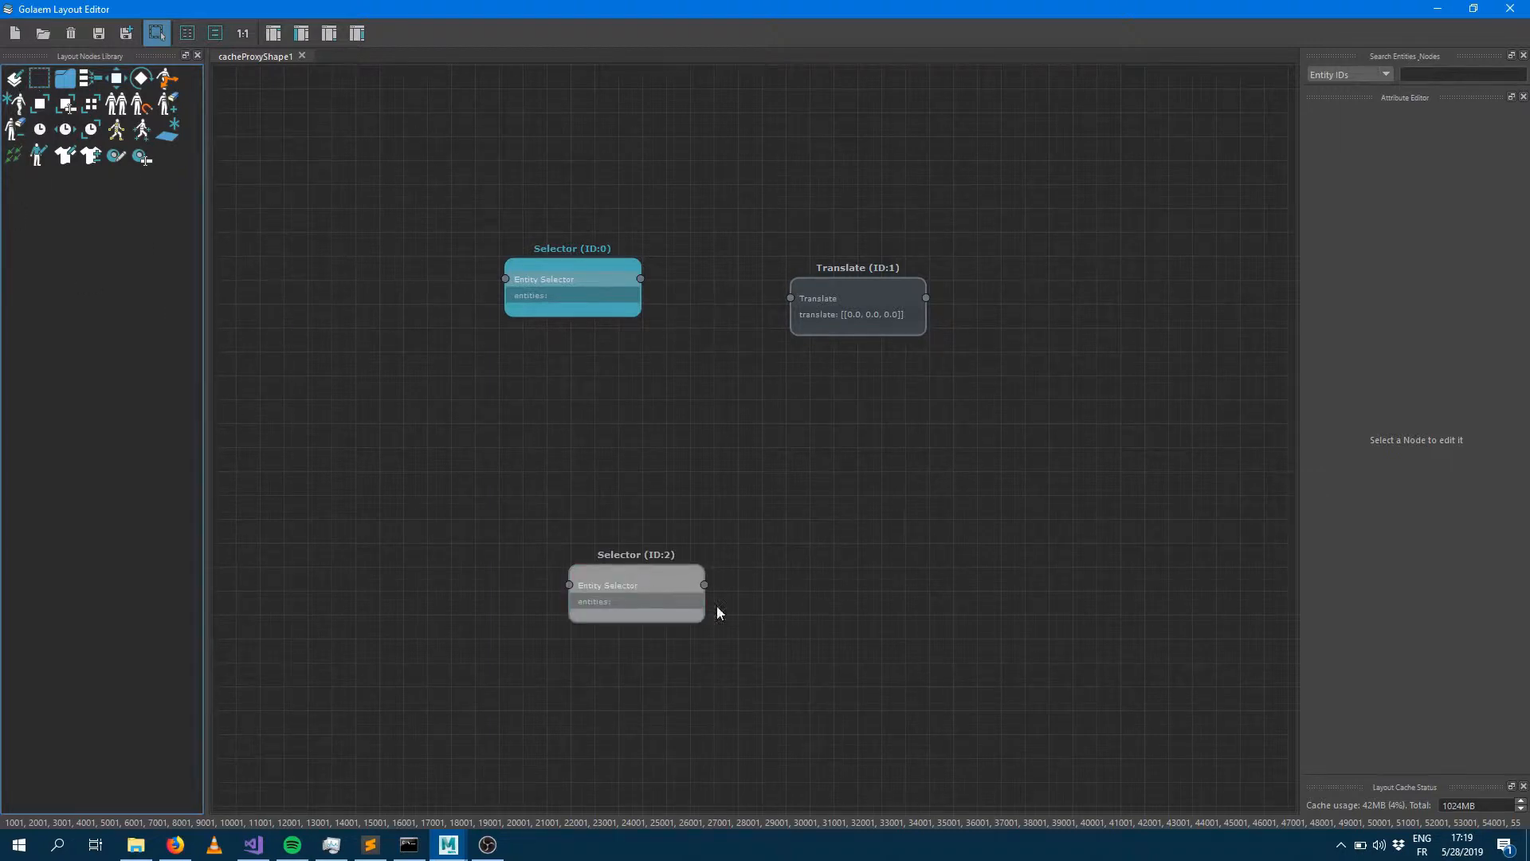
# Step: Make the second Selector the highlighted active node, move it lower in the graph, and align Translate beside the first Selector
pyautogui.click(668, 566)
pyautogui.click(668, 567)
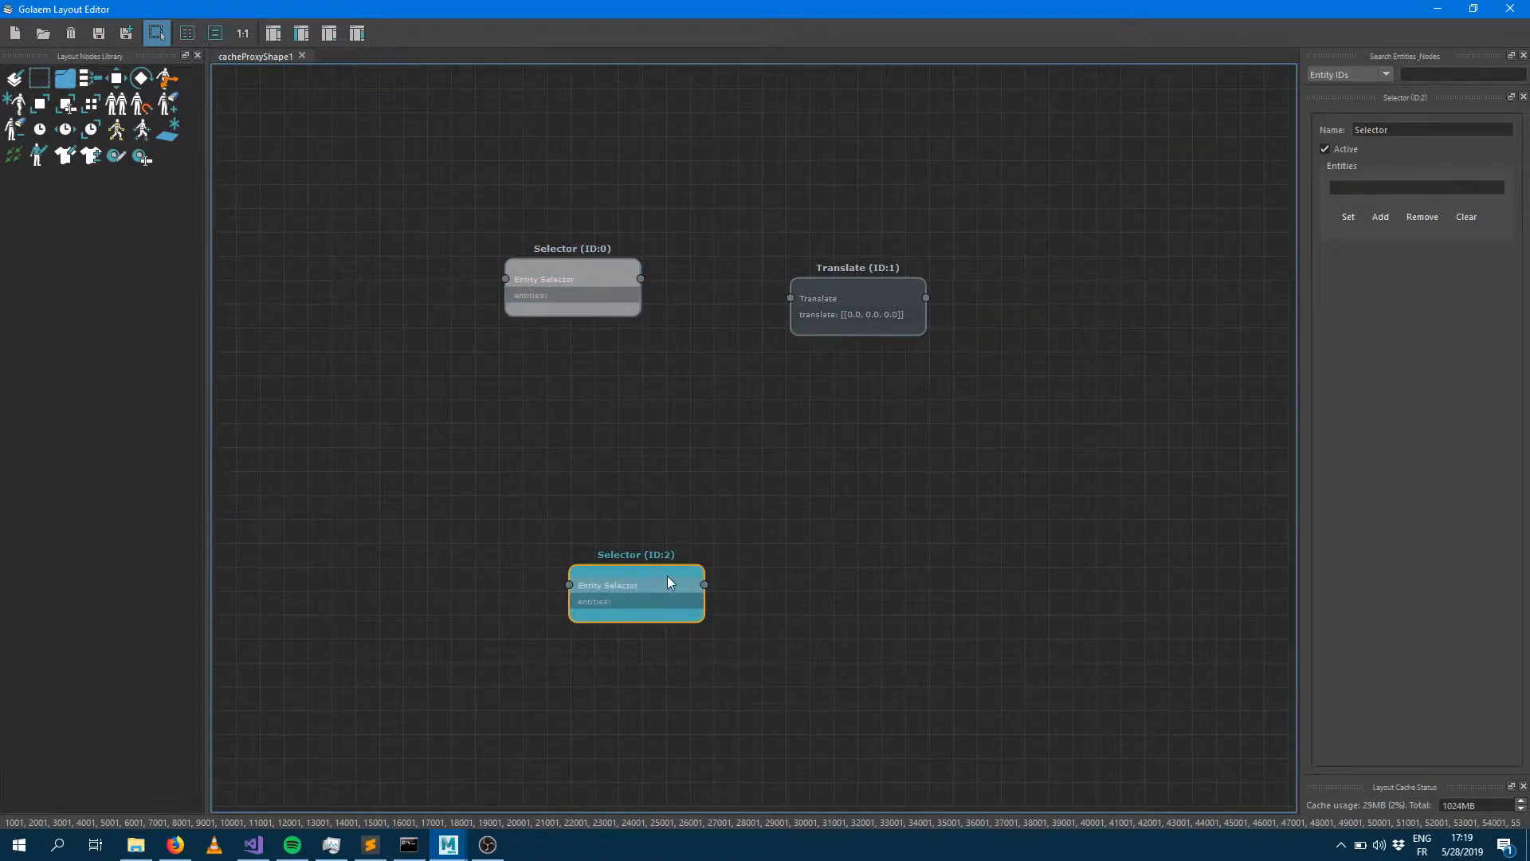
pyautogui.moveTo(671, 581); pyautogui.dragTo(757, 653)
pyautogui.moveTo(588, 314); pyautogui.dragTo(616, 379)
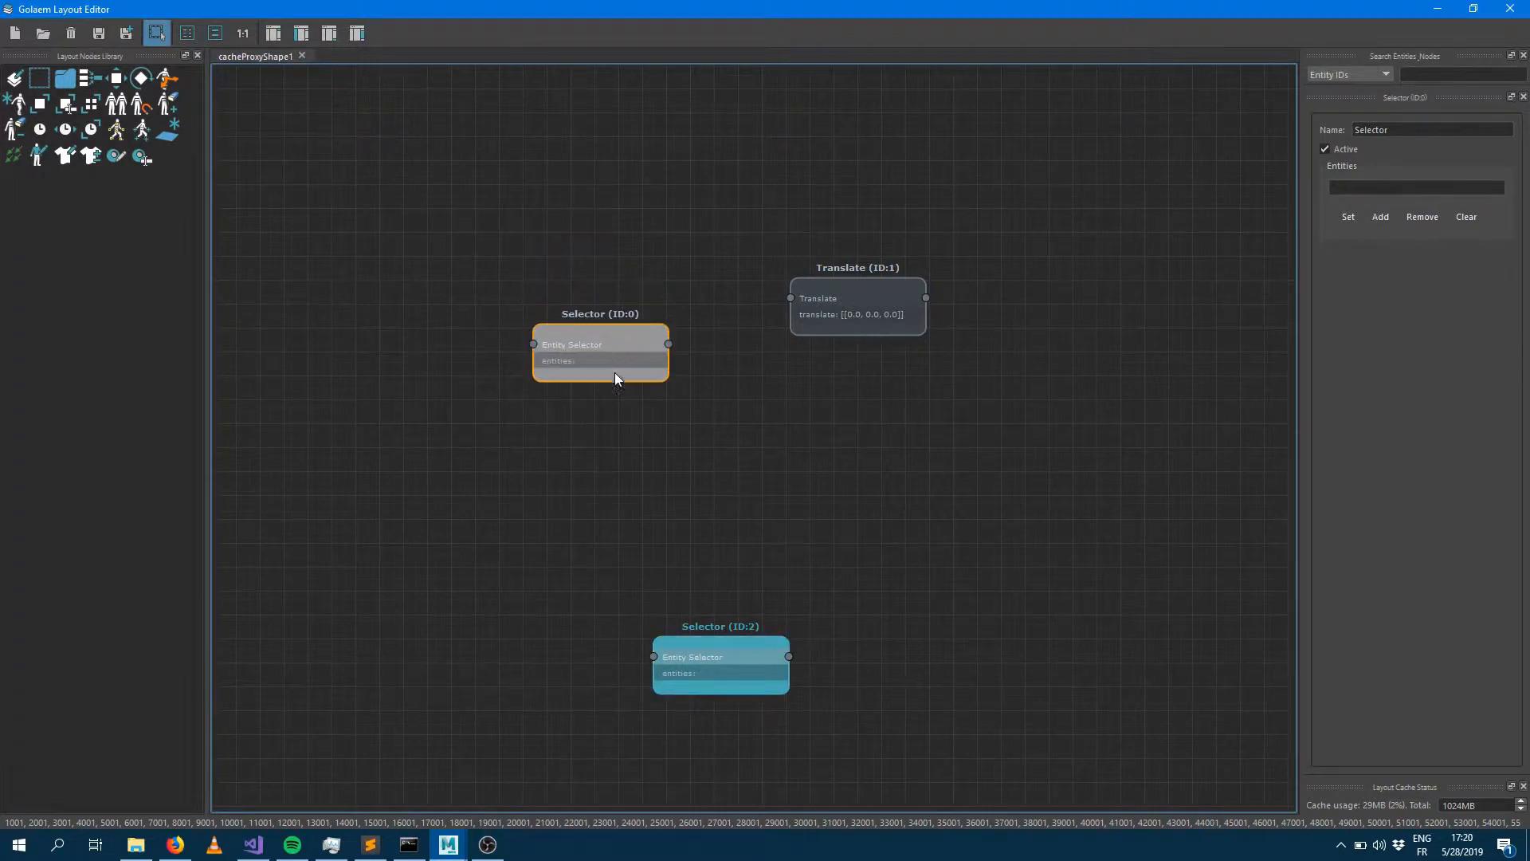
pyautogui.moveTo(867, 281); pyautogui.dragTo(816, 327)
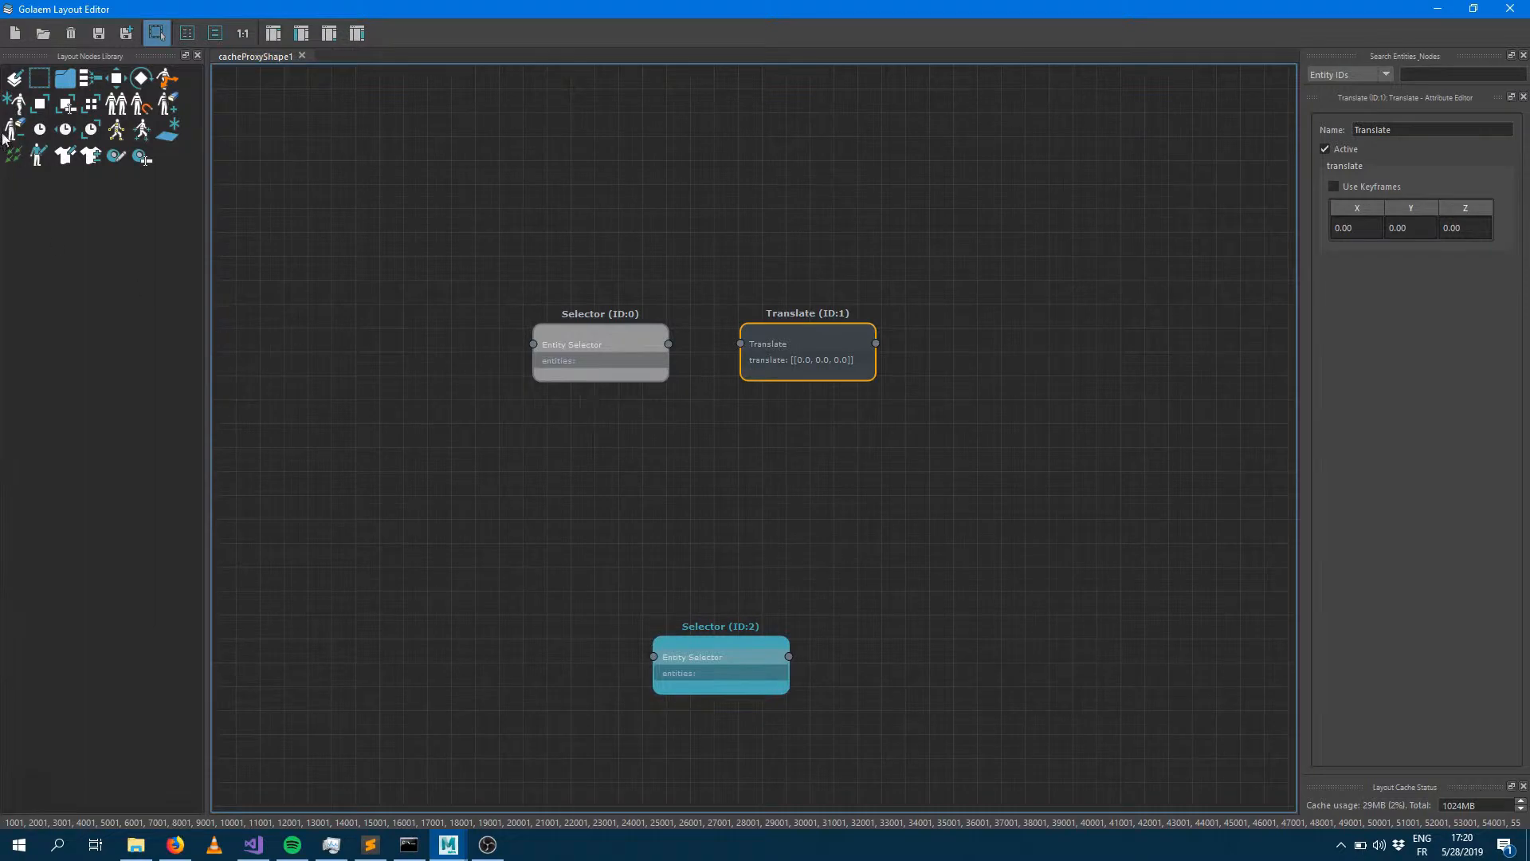
# Step: Add Duplicate and SnapTo nodes to the graph and line them up beside the second Selector, SnapTo first
pyautogui.moveTo(116, 110); pyautogui.dragTo(626, 486)
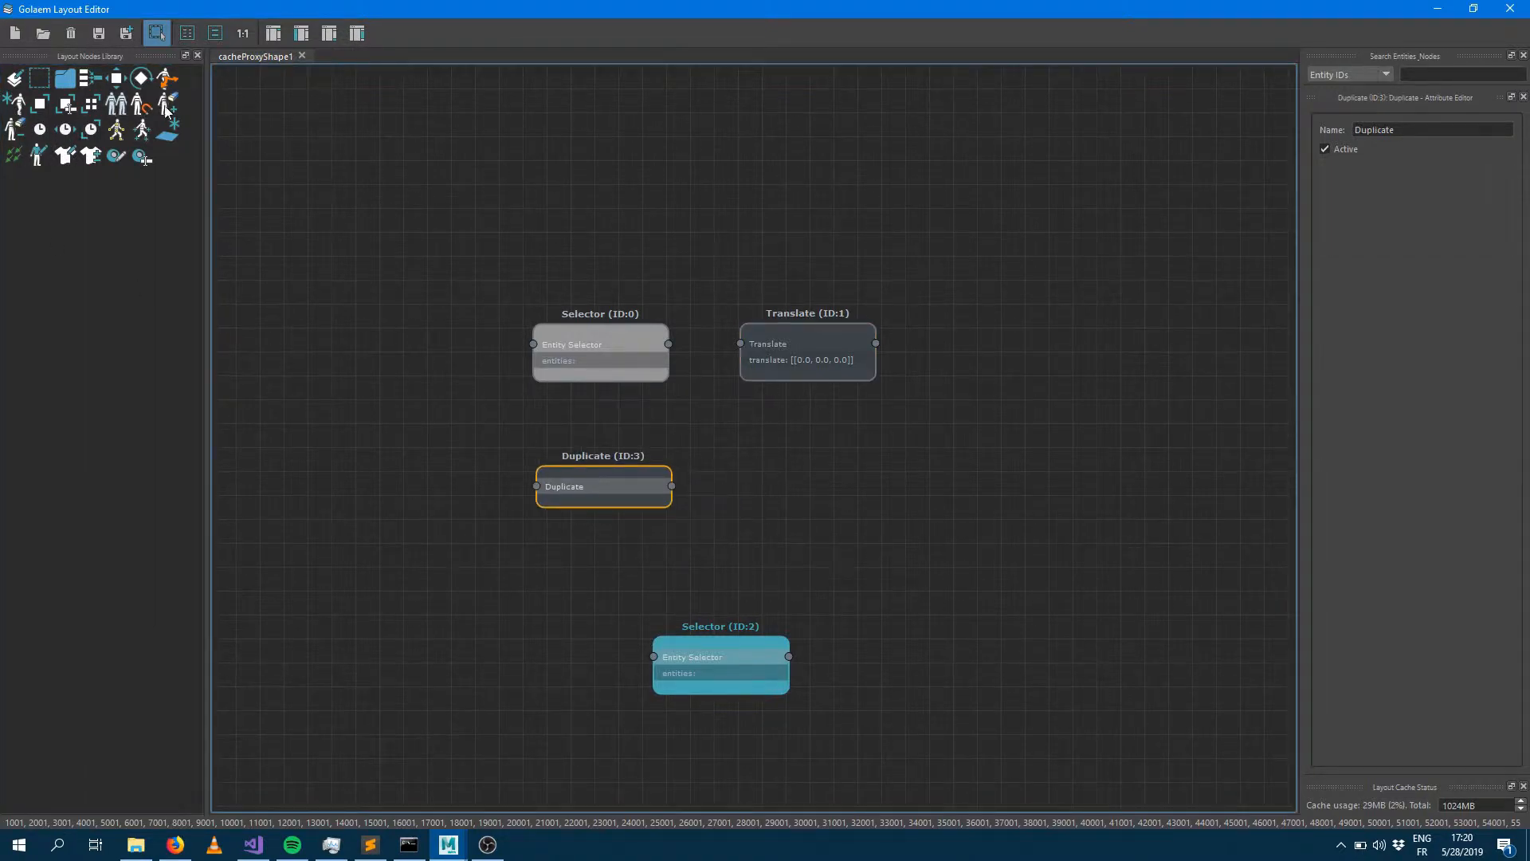
pyautogui.moveTo(779, 423); pyautogui.dragTo(860, 446)
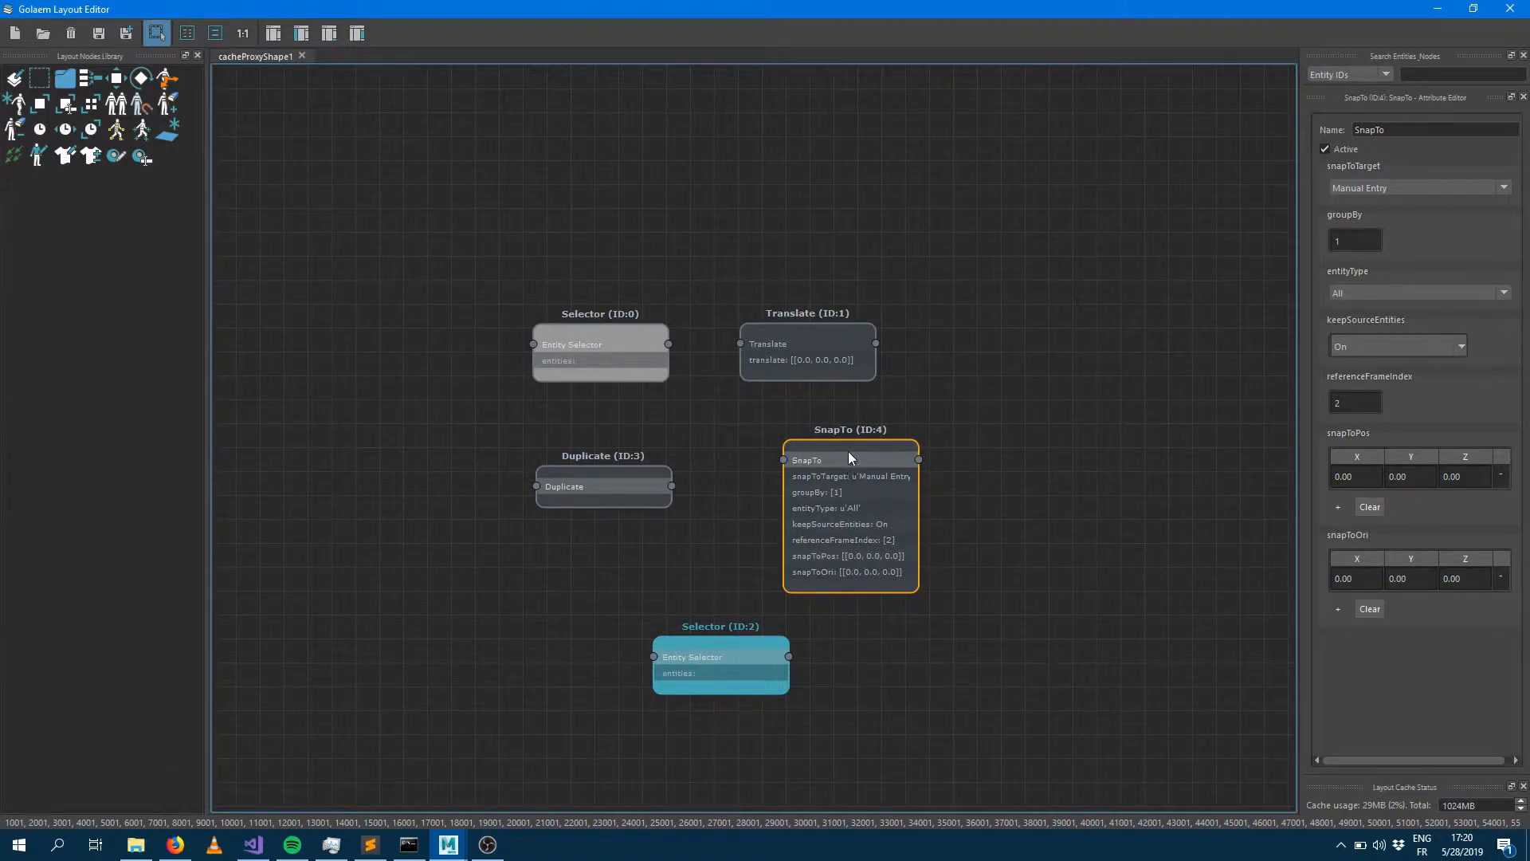
pyautogui.moveTo(848, 452); pyautogui.dragTo(896, 623)
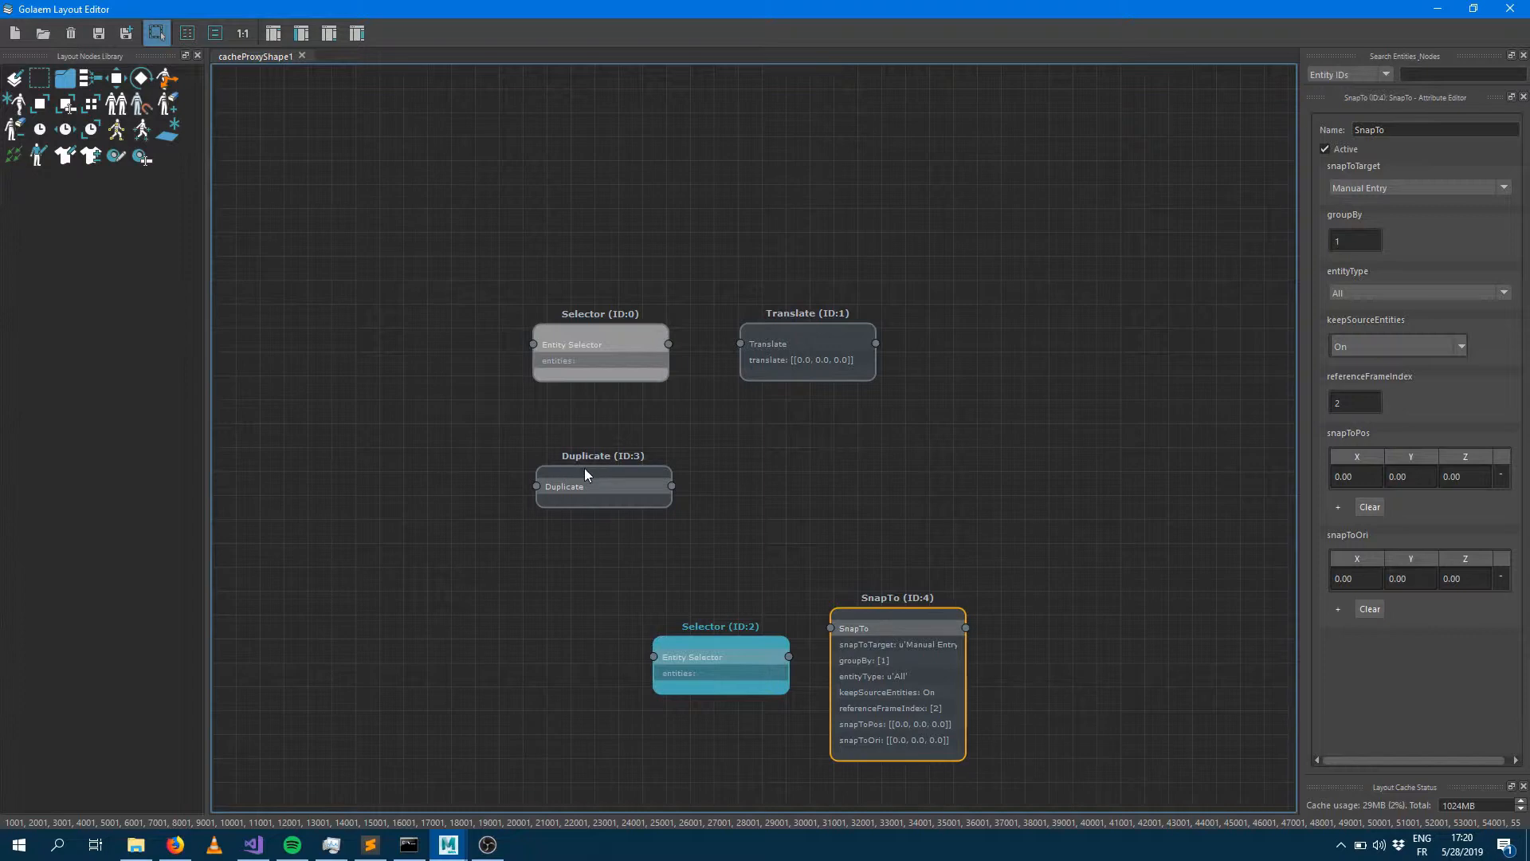
pyautogui.moveTo(585, 467); pyautogui.dragTo(1072, 638)
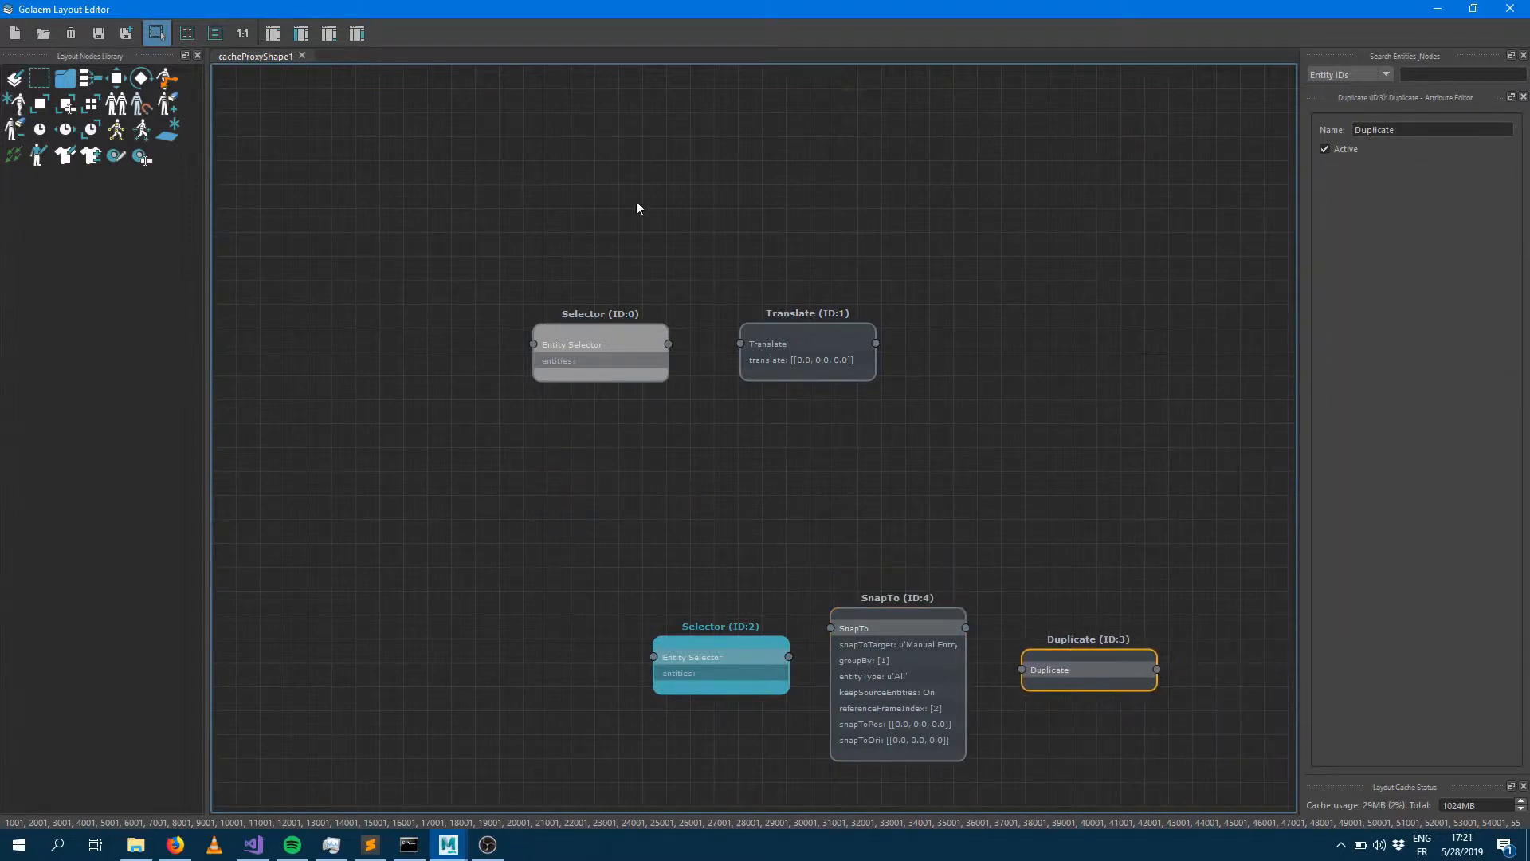
# Step: Select a group of crowd characters in the viewport in component mode and add a new Entity Selector node containing them above the first Selector
pyautogui.click(591, 330)
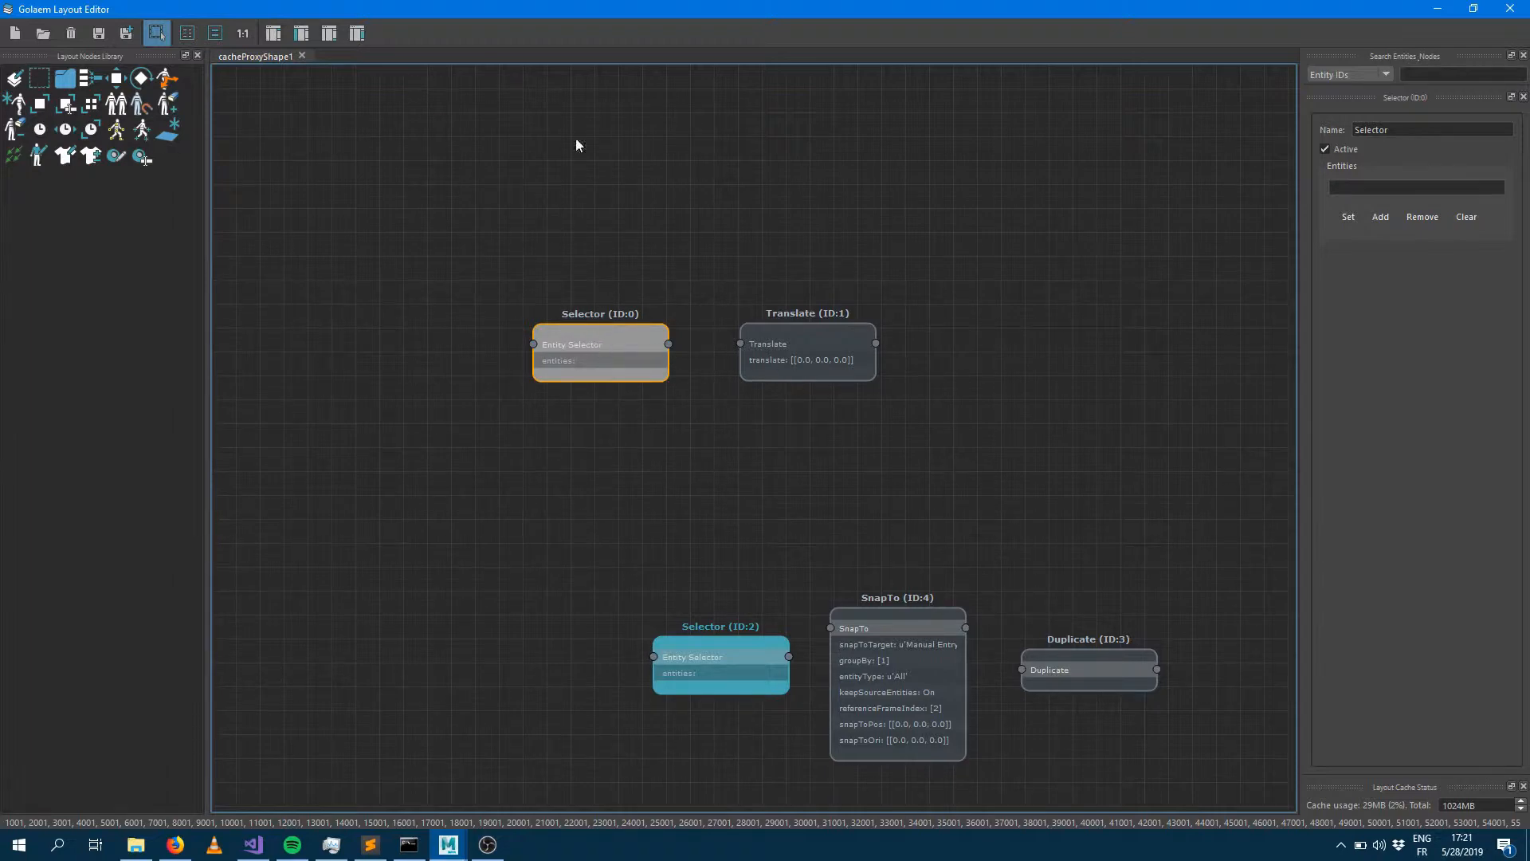
pyautogui.moveTo(540, 12); pyautogui.dragTo(1103, 159)
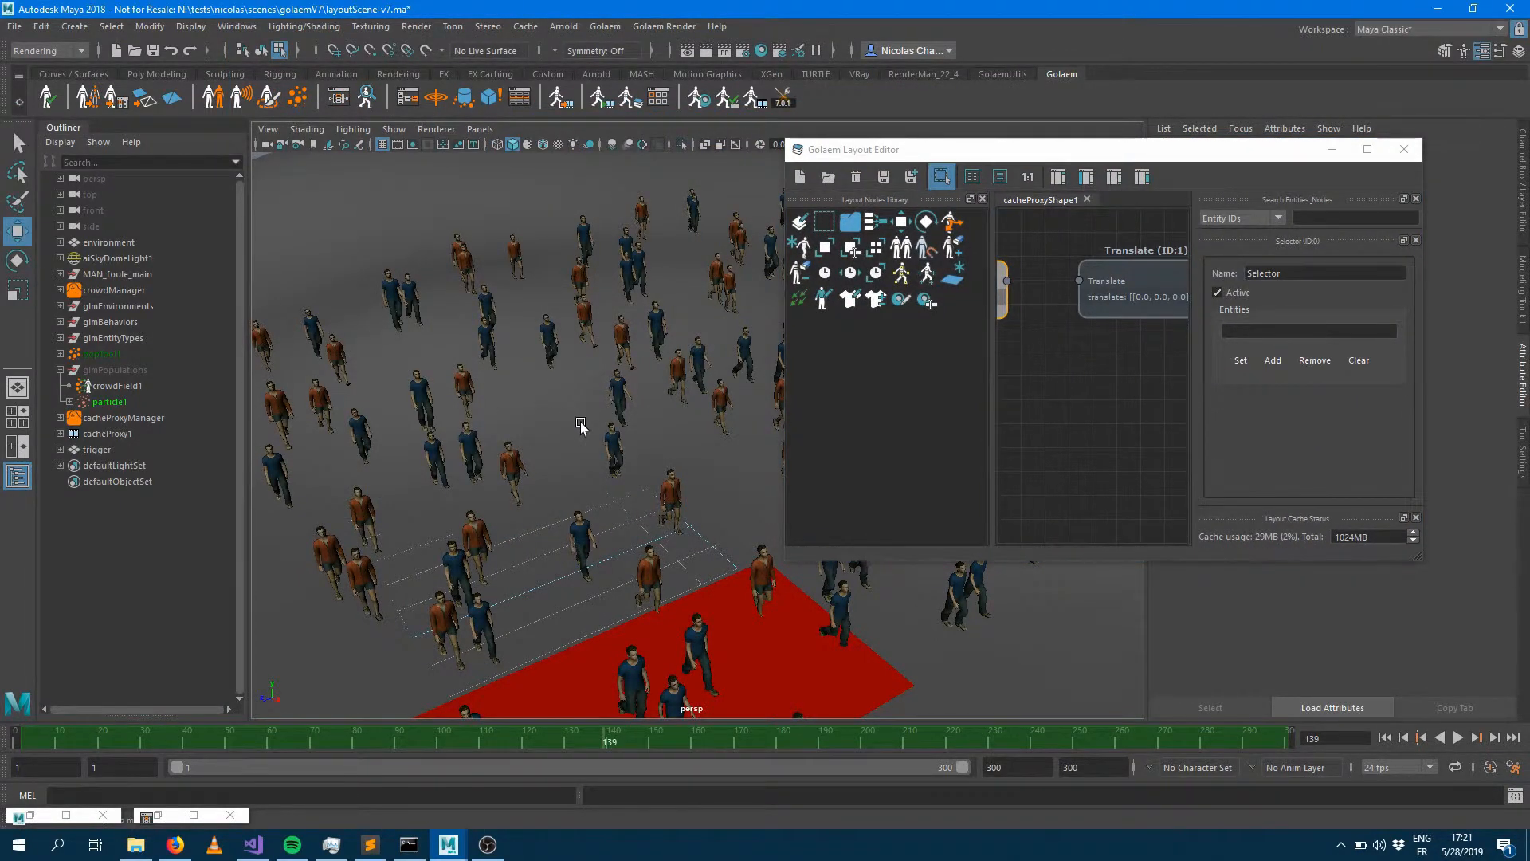
pyautogui.keyDown('alt'); pyautogui.moveTo(580, 425); pyautogui.dragTo(555, 474); pyautogui.keyUp('alt')
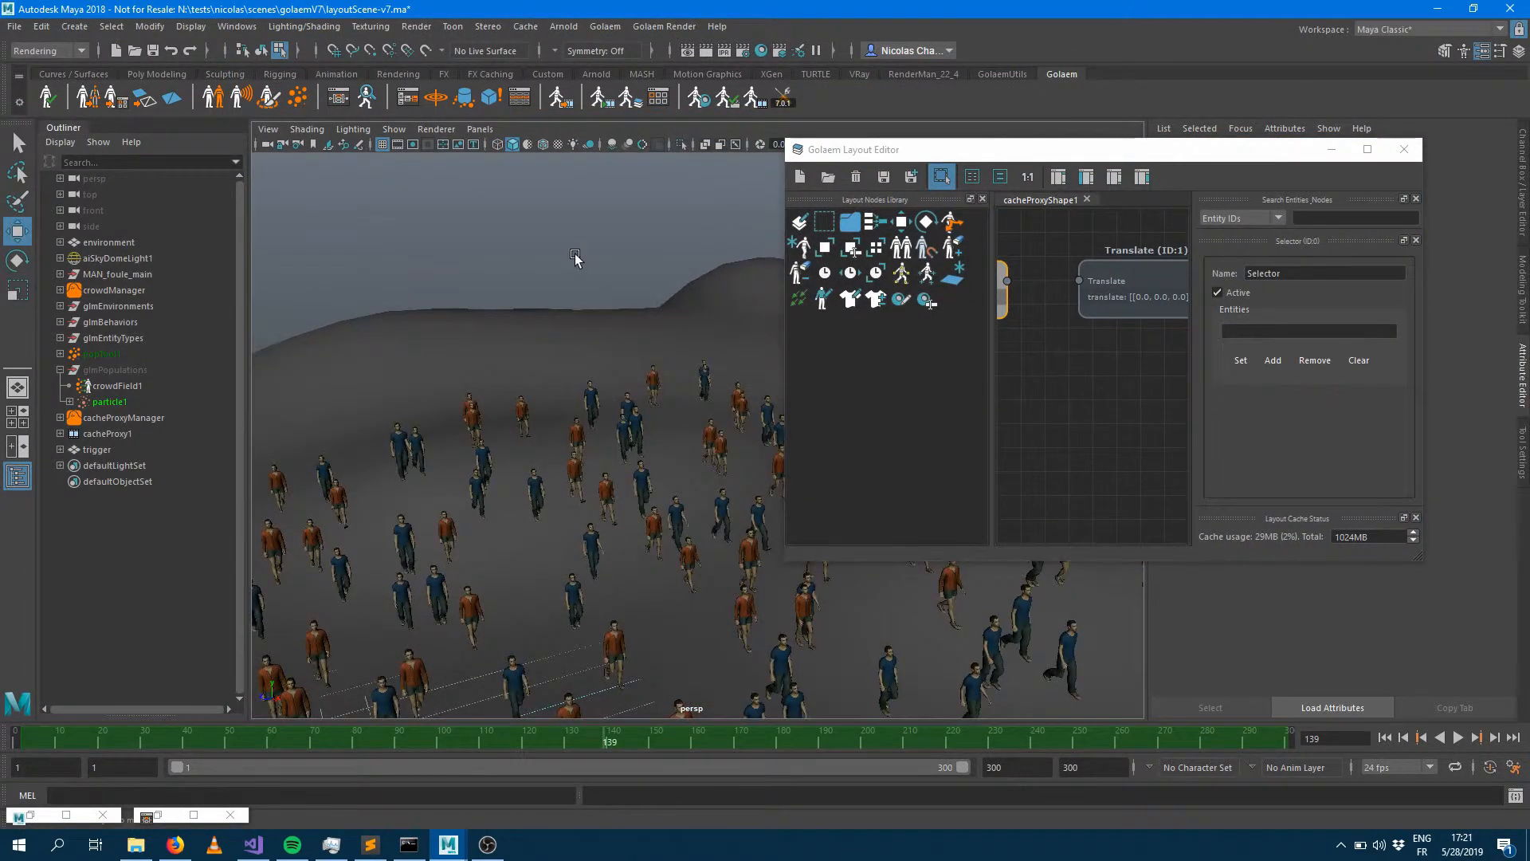
pyautogui.press('F8')
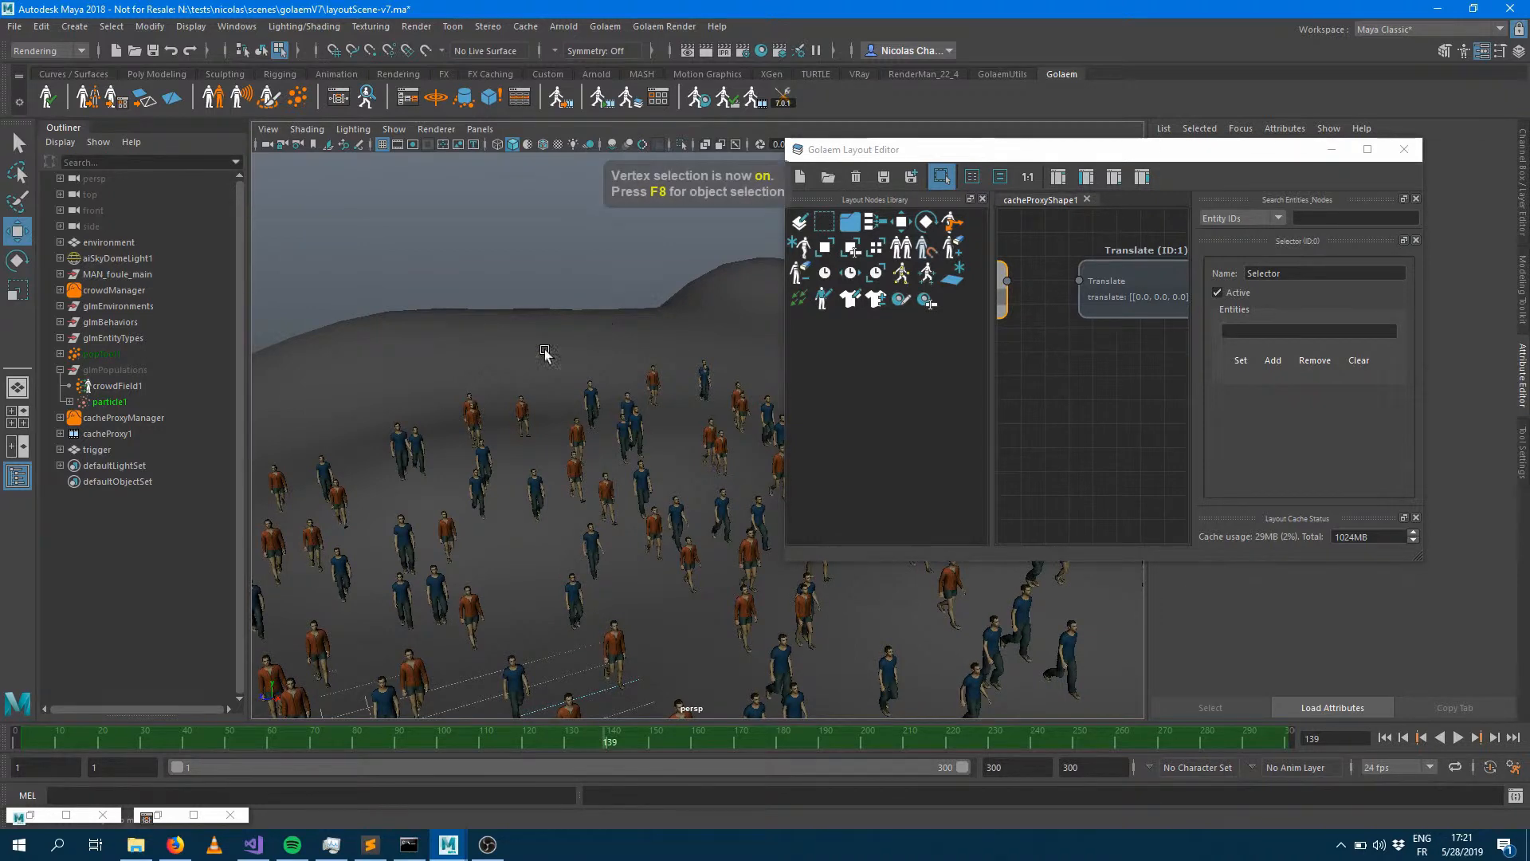
pyautogui.moveTo(440, 366); pyautogui.dragTo(602, 545)
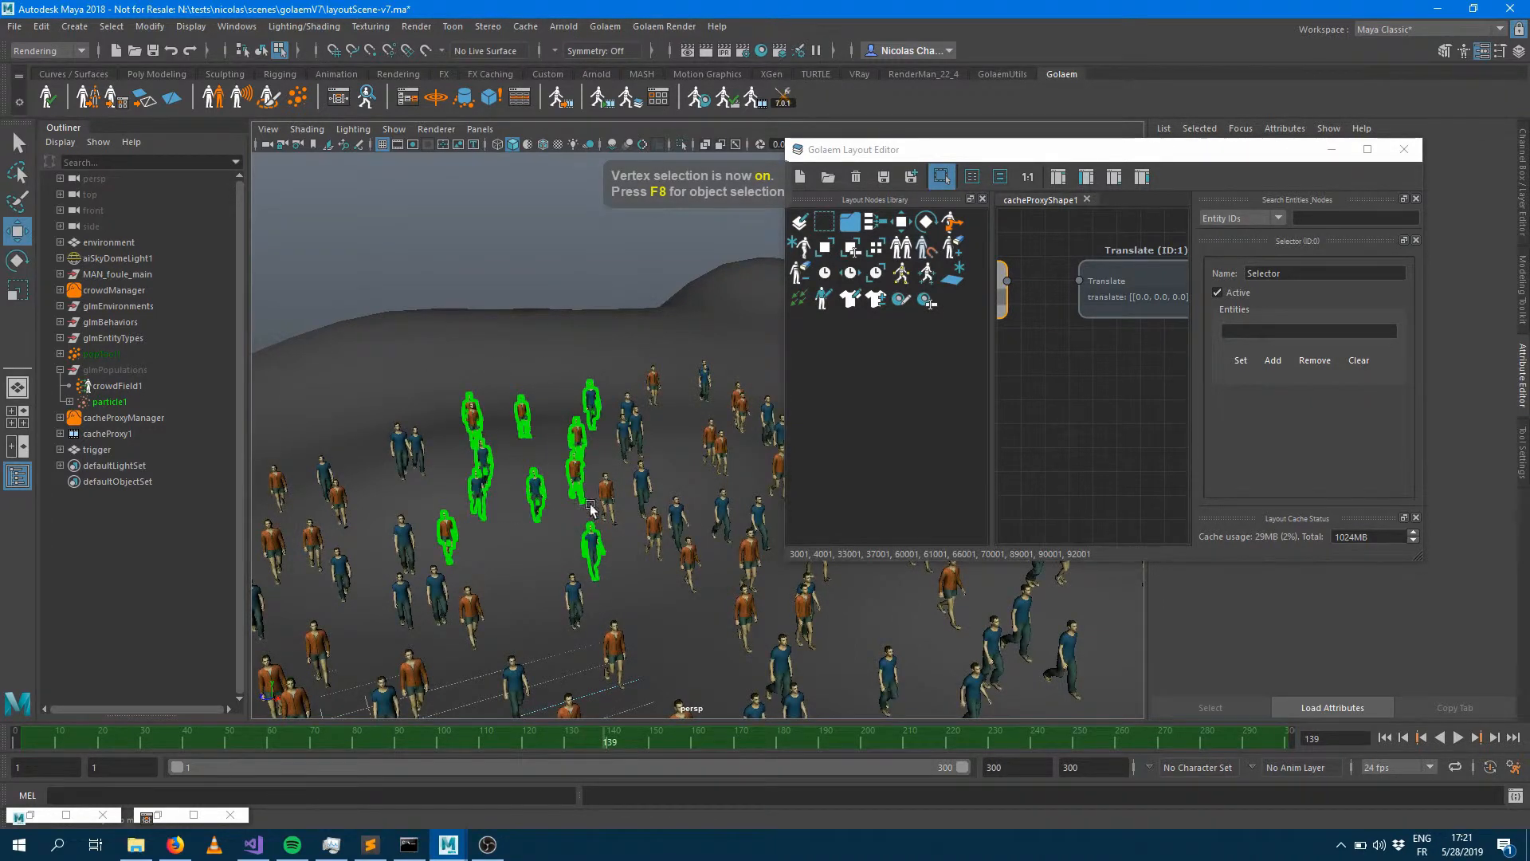
pyautogui.click(1369, 150)
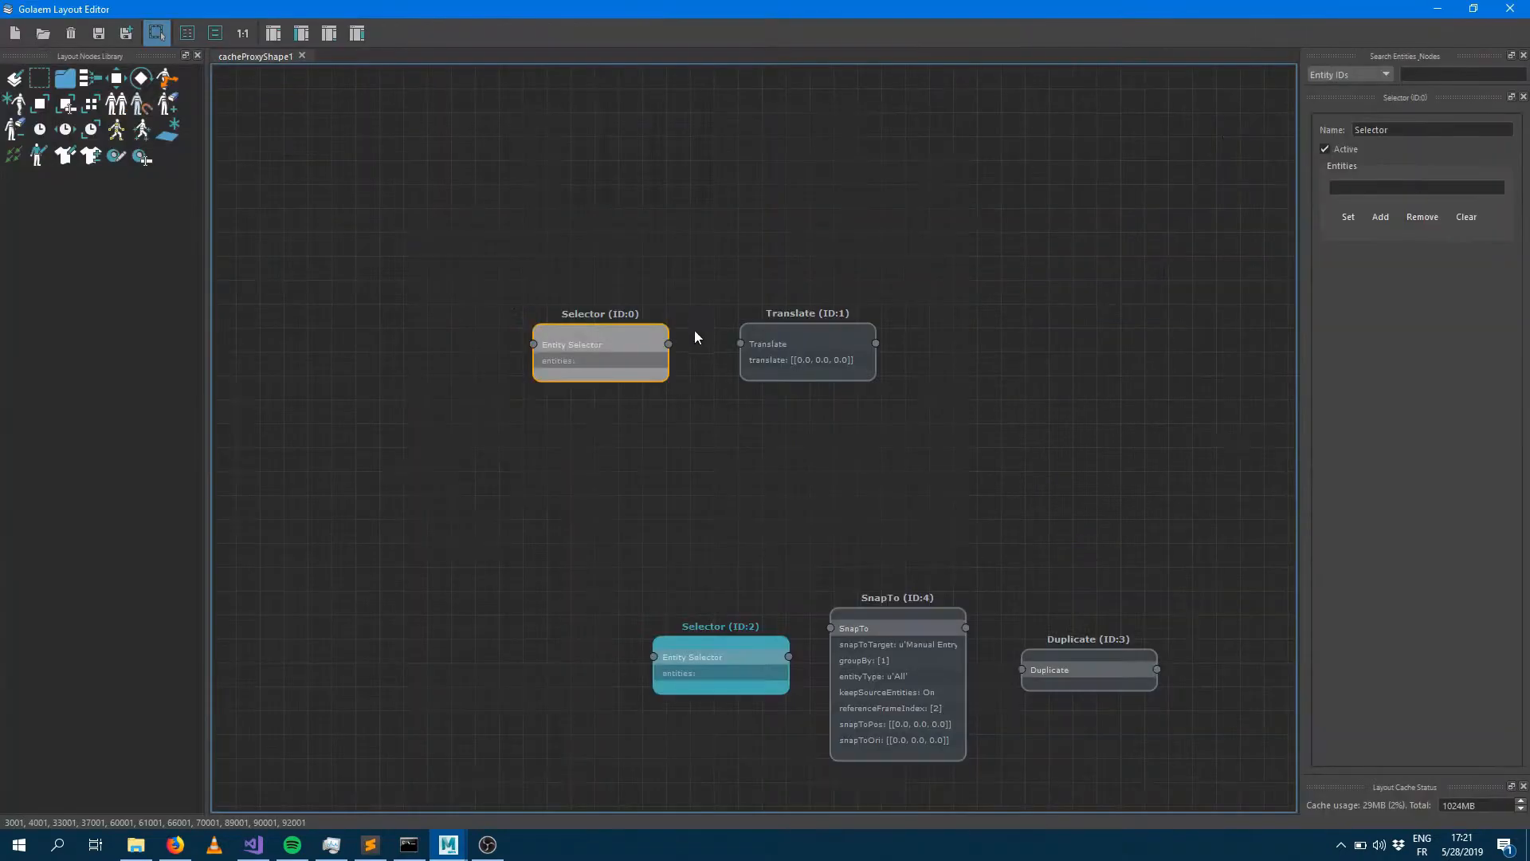
pyautogui.click(522, 217)
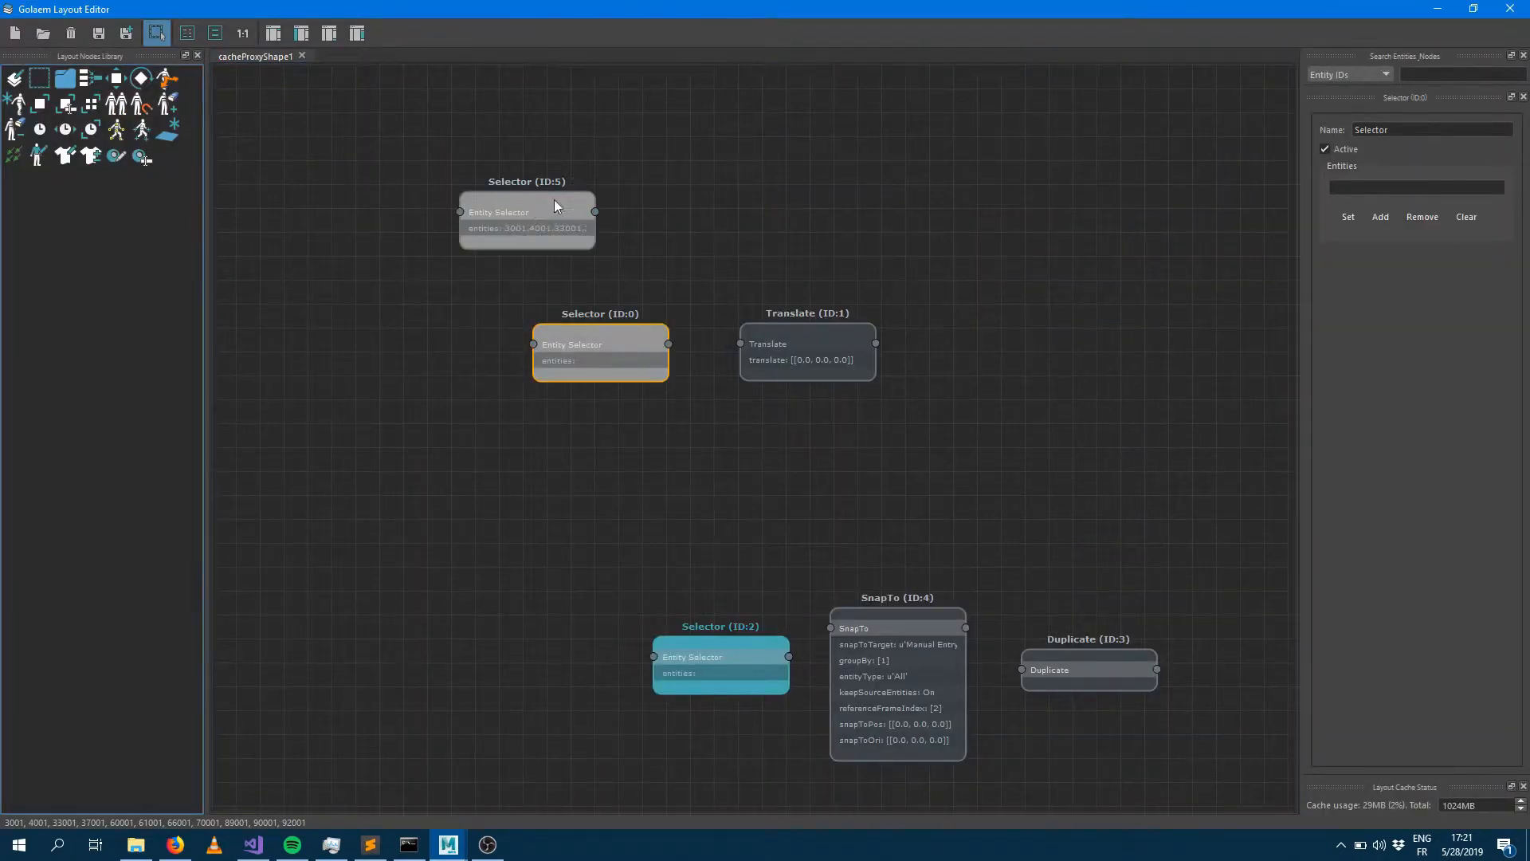
# Step: Restore the Layout Editor to a floating window beside the crowd viewport, with Selector (ID:5) in view
pyautogui.click(538, 199)
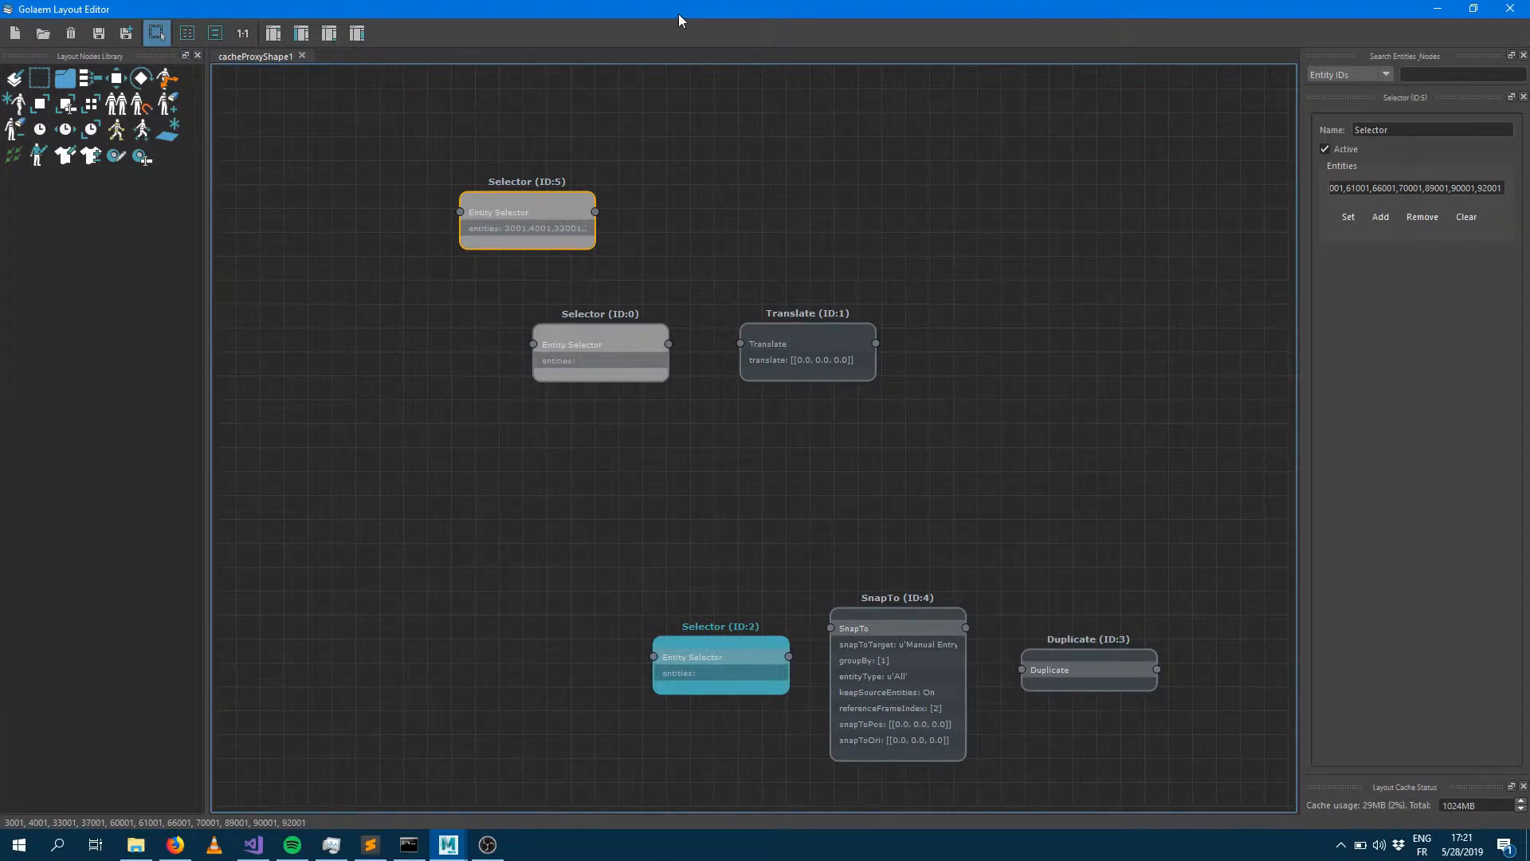
pyautogui.moveTo(677, 12); pyautogui.dragTo(1189, 155)
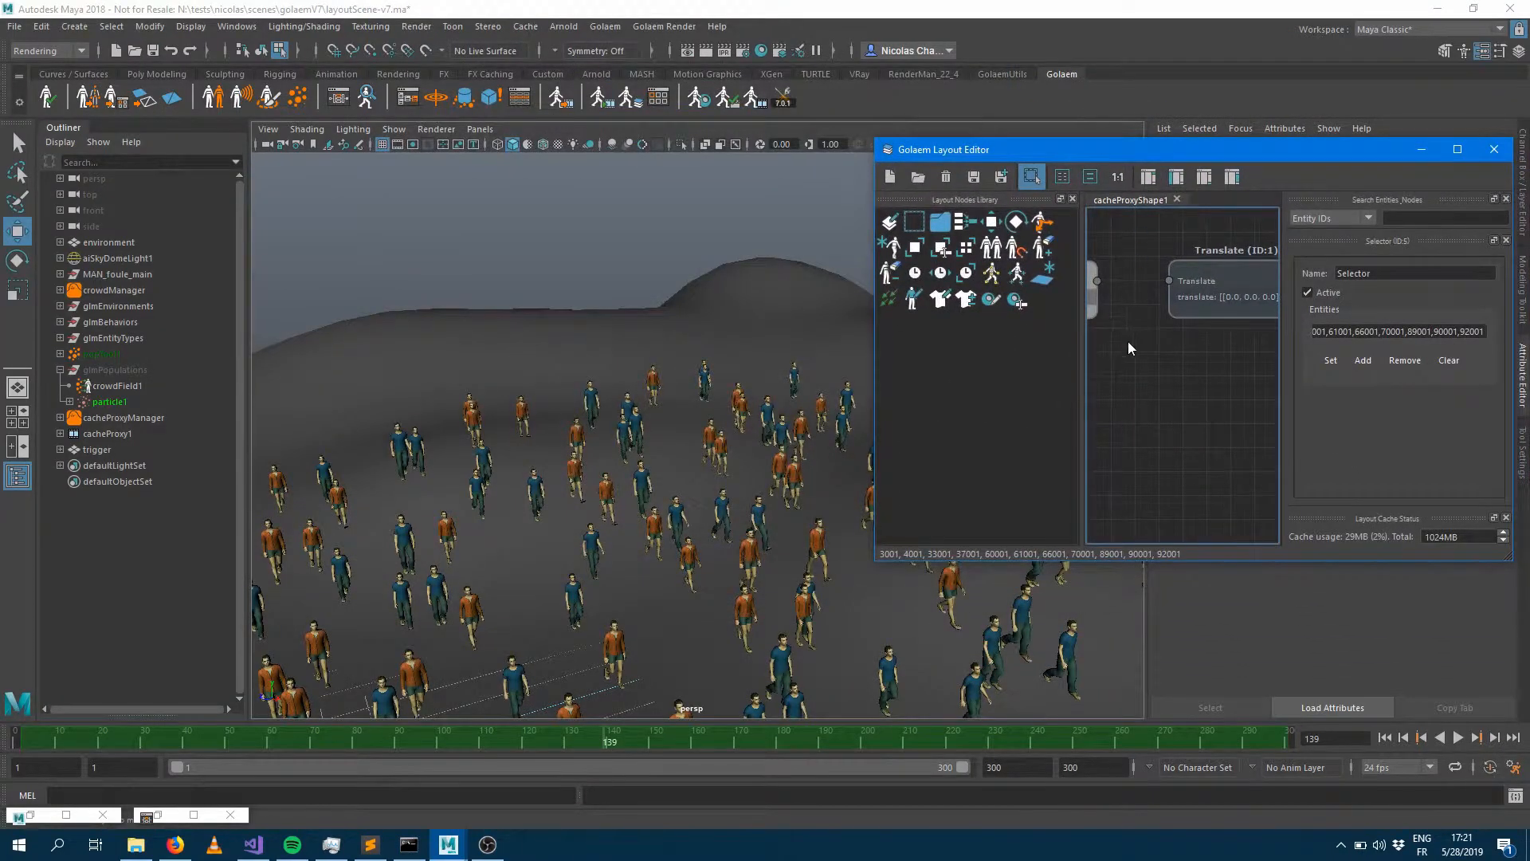
pyautogui.moveTo(1128, 342); pyautogui.dragTo(1298, 386, button='middle')
pyautogui.moveTo(1156, 274); pyautogui.dragTo(1177, 388, button='middle')
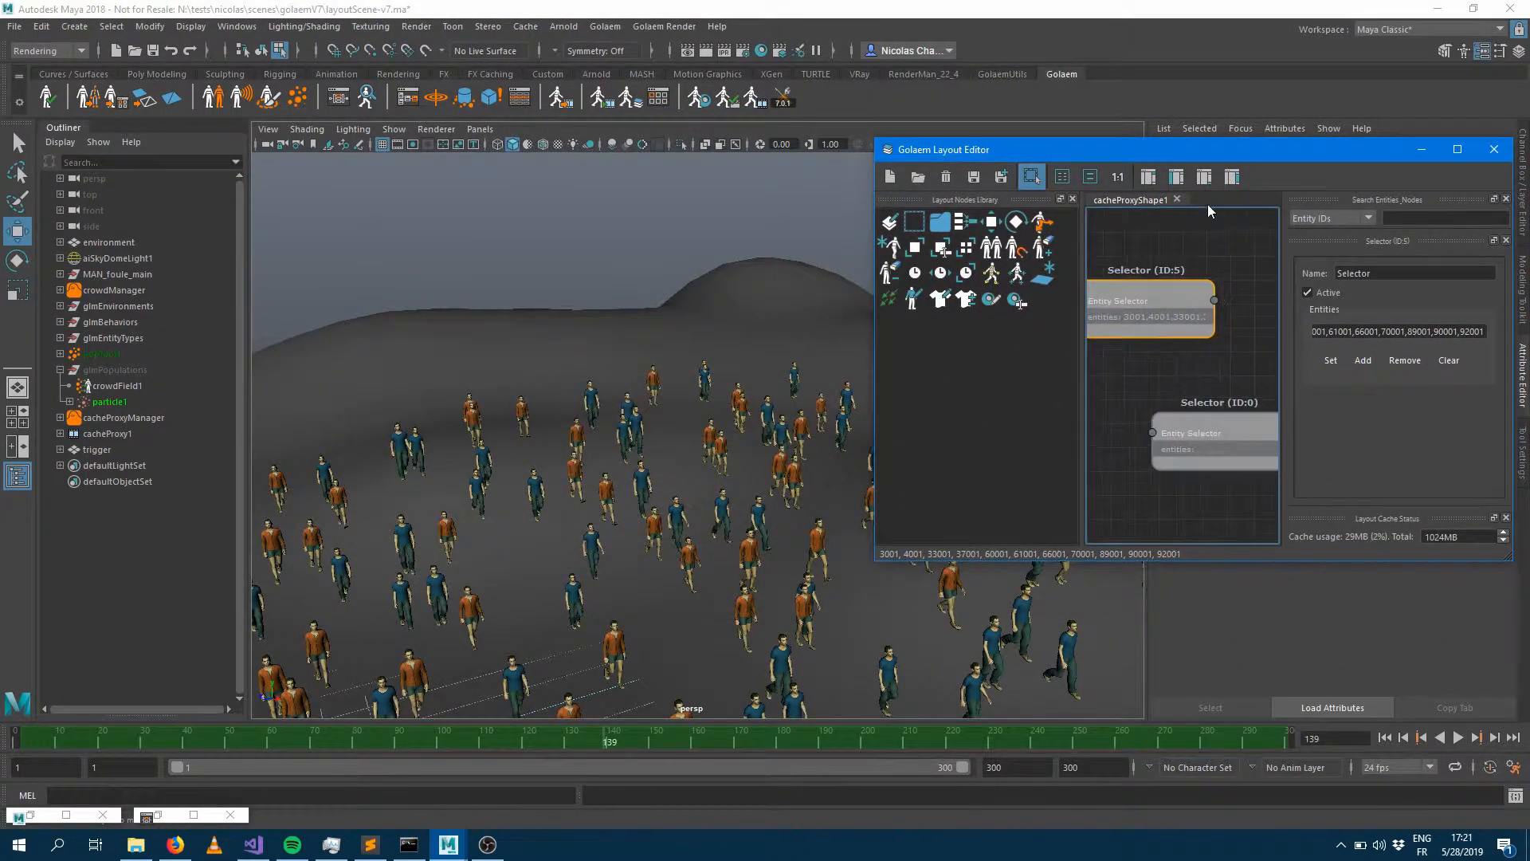
# Step: Make Selector (ID:5) the root node so its characters are selected in the crowd viewport
pyautogui.click(1215, 256)
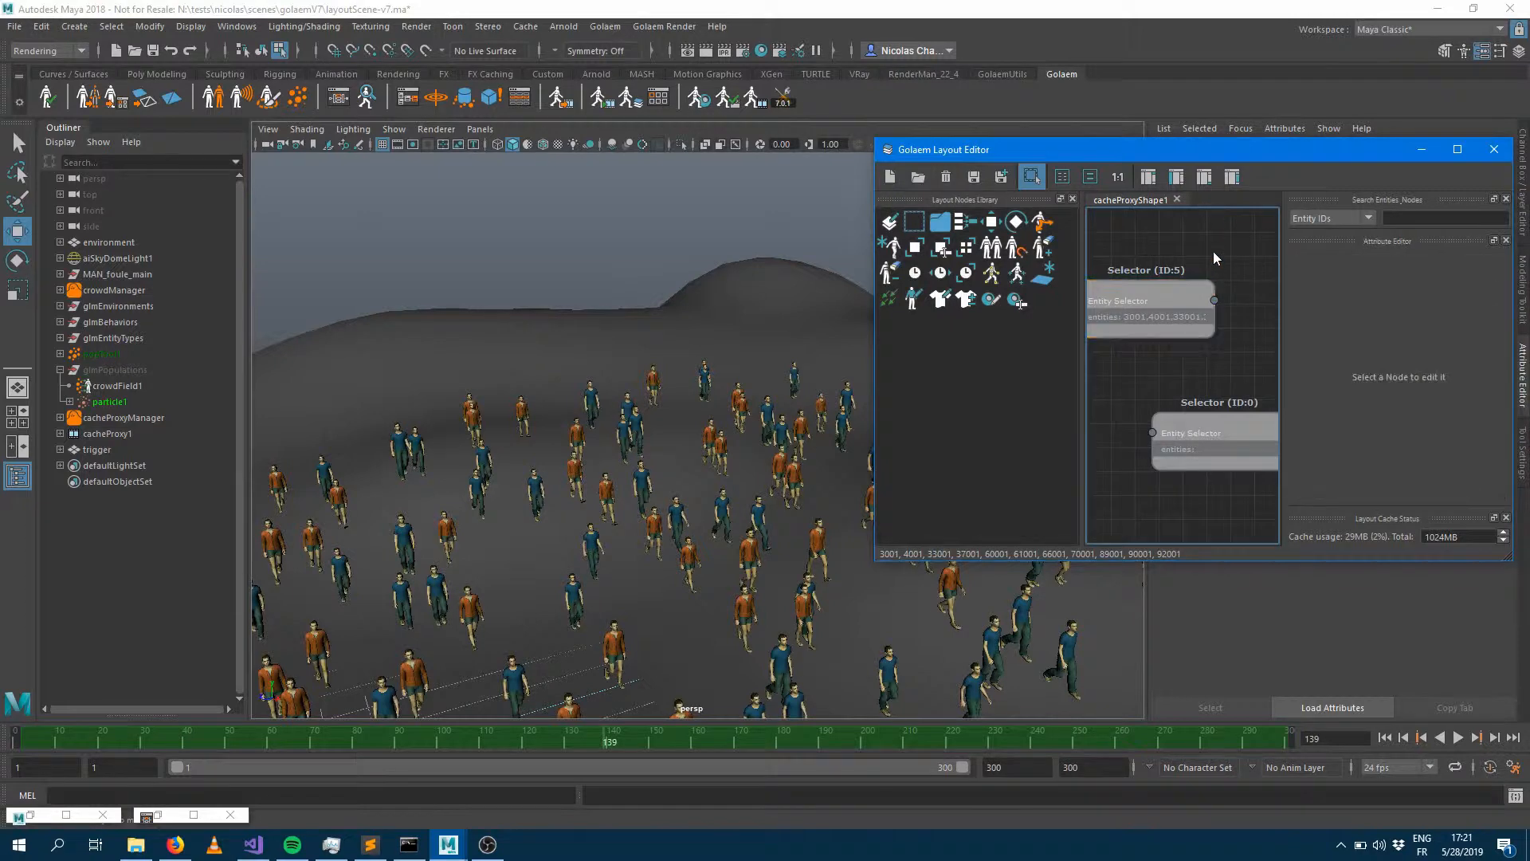
pyautogui.click(1185, 297)
pyautogui.keyDown('alt'); pyautogui.moveTo(485, 284); pyautogui.dragTo(529, 365); pyautogui.keyUp('alt')
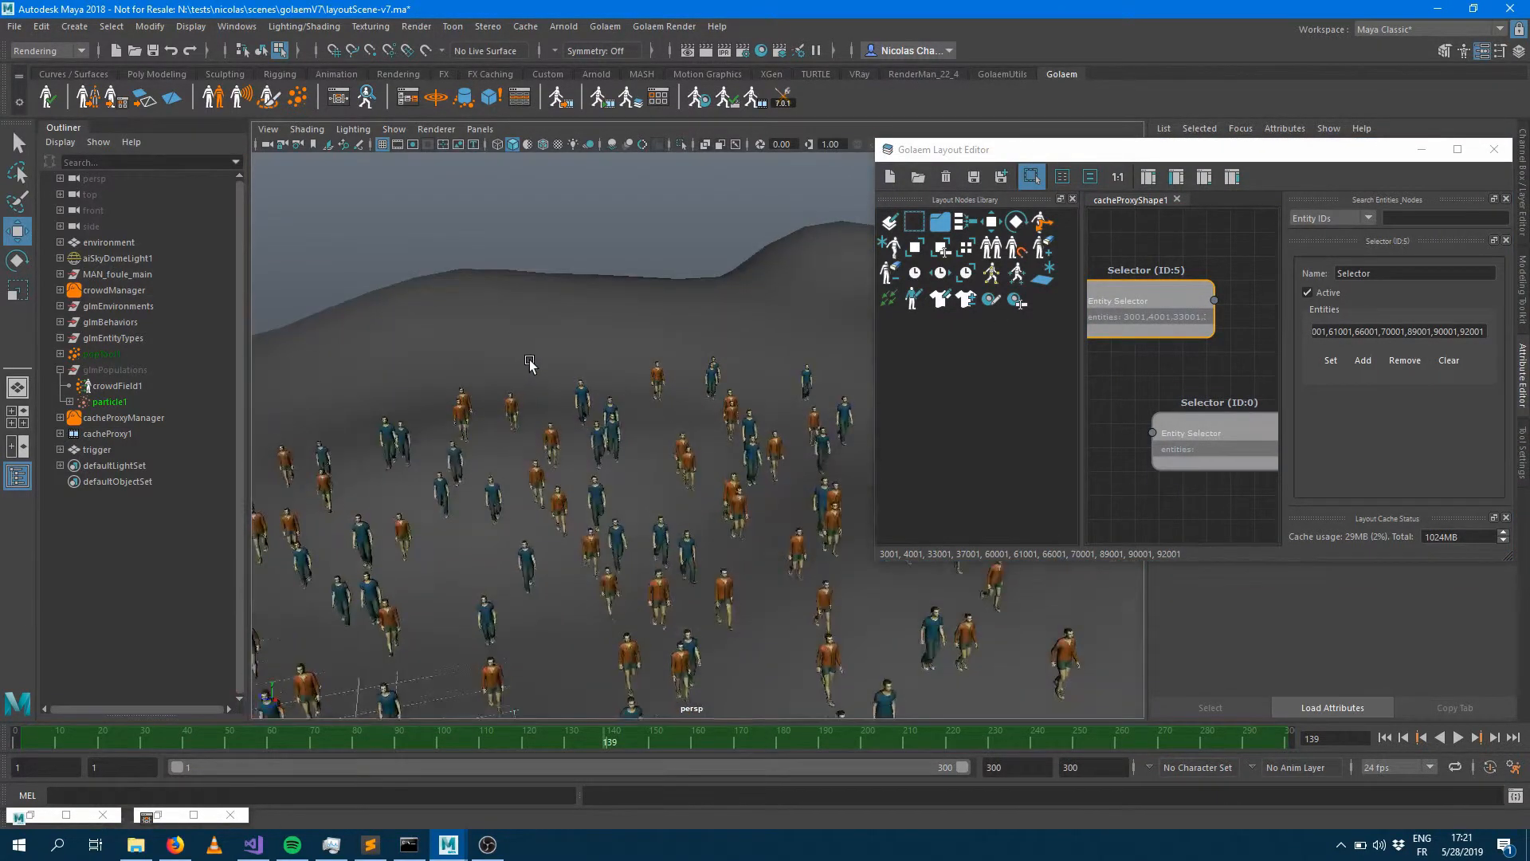
pyautogui.doubleClick(1184, 302)
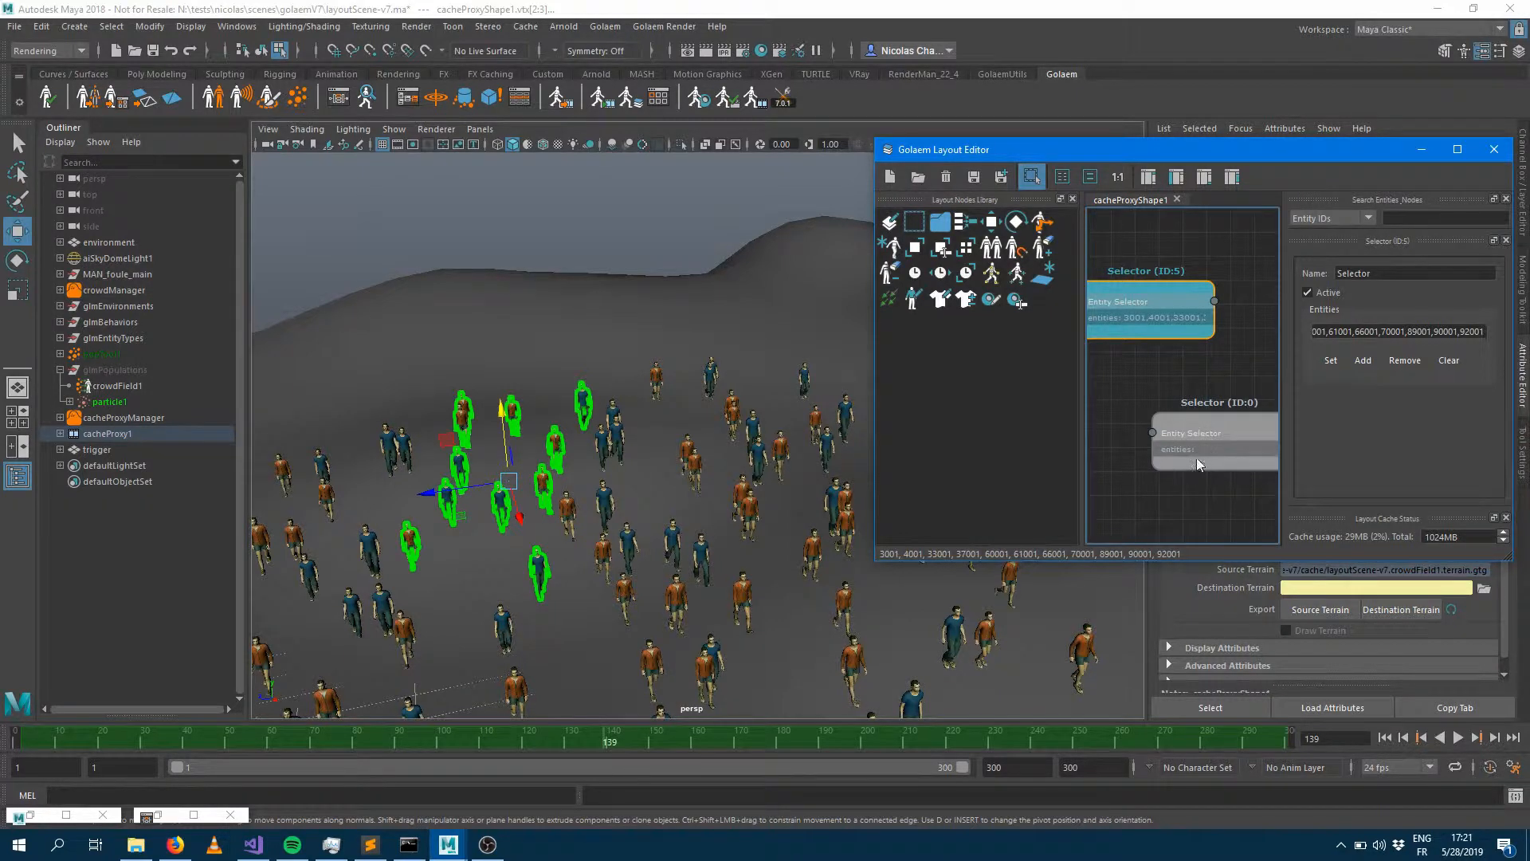
# Step: Set the entities of Selector (ID:0) from a small group of characters selected in the viewport, and clear the list again
pyautogui.moveTo(1207, 432); pyautogui.dragTo(1174, 420)
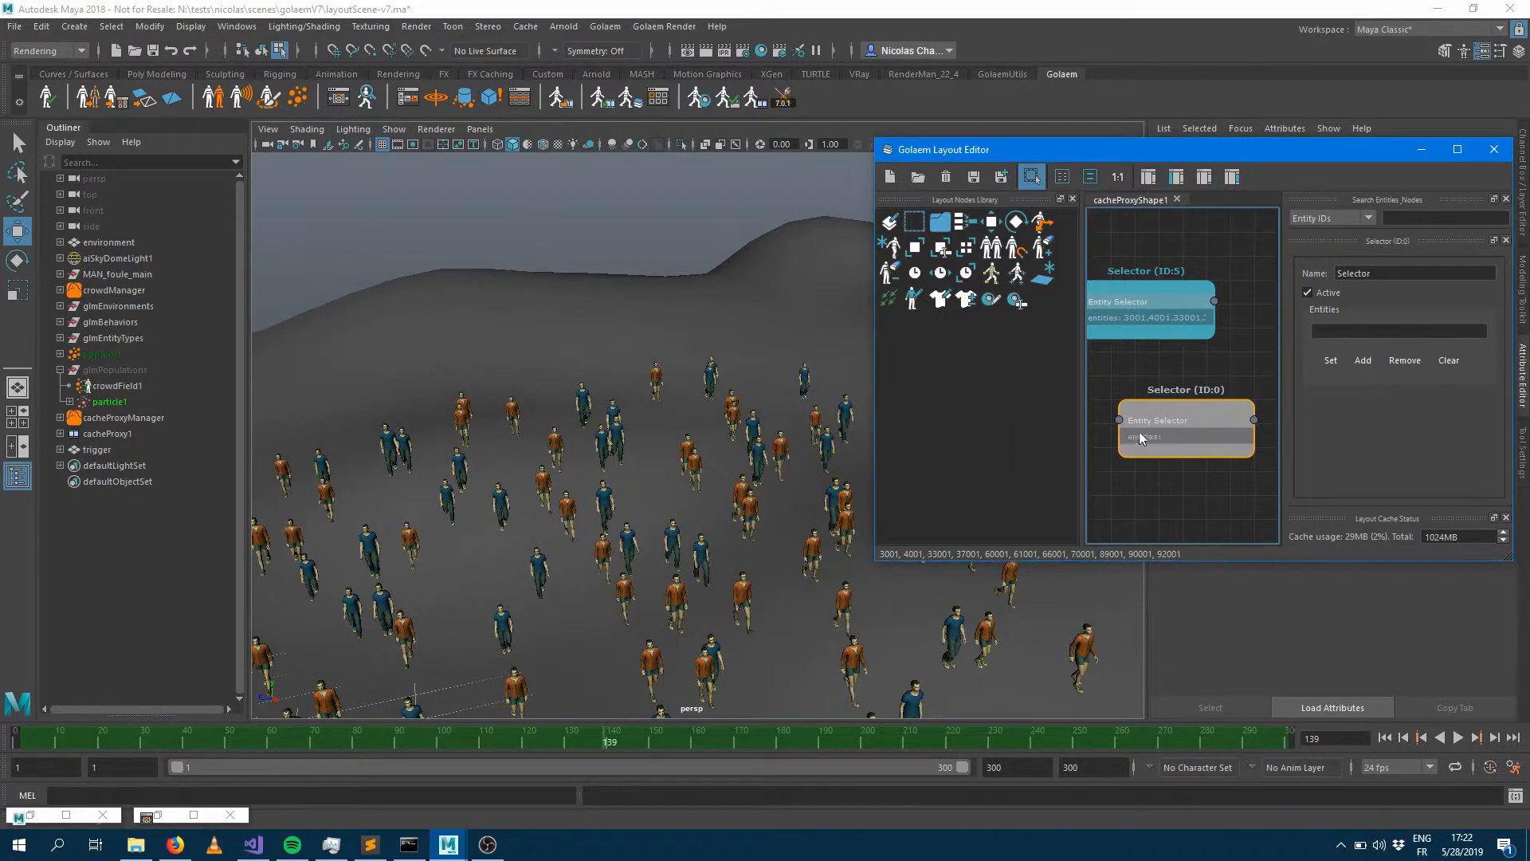
pyautogui.moveTo(419, 365); pyautogui.dragTo(533, 525)
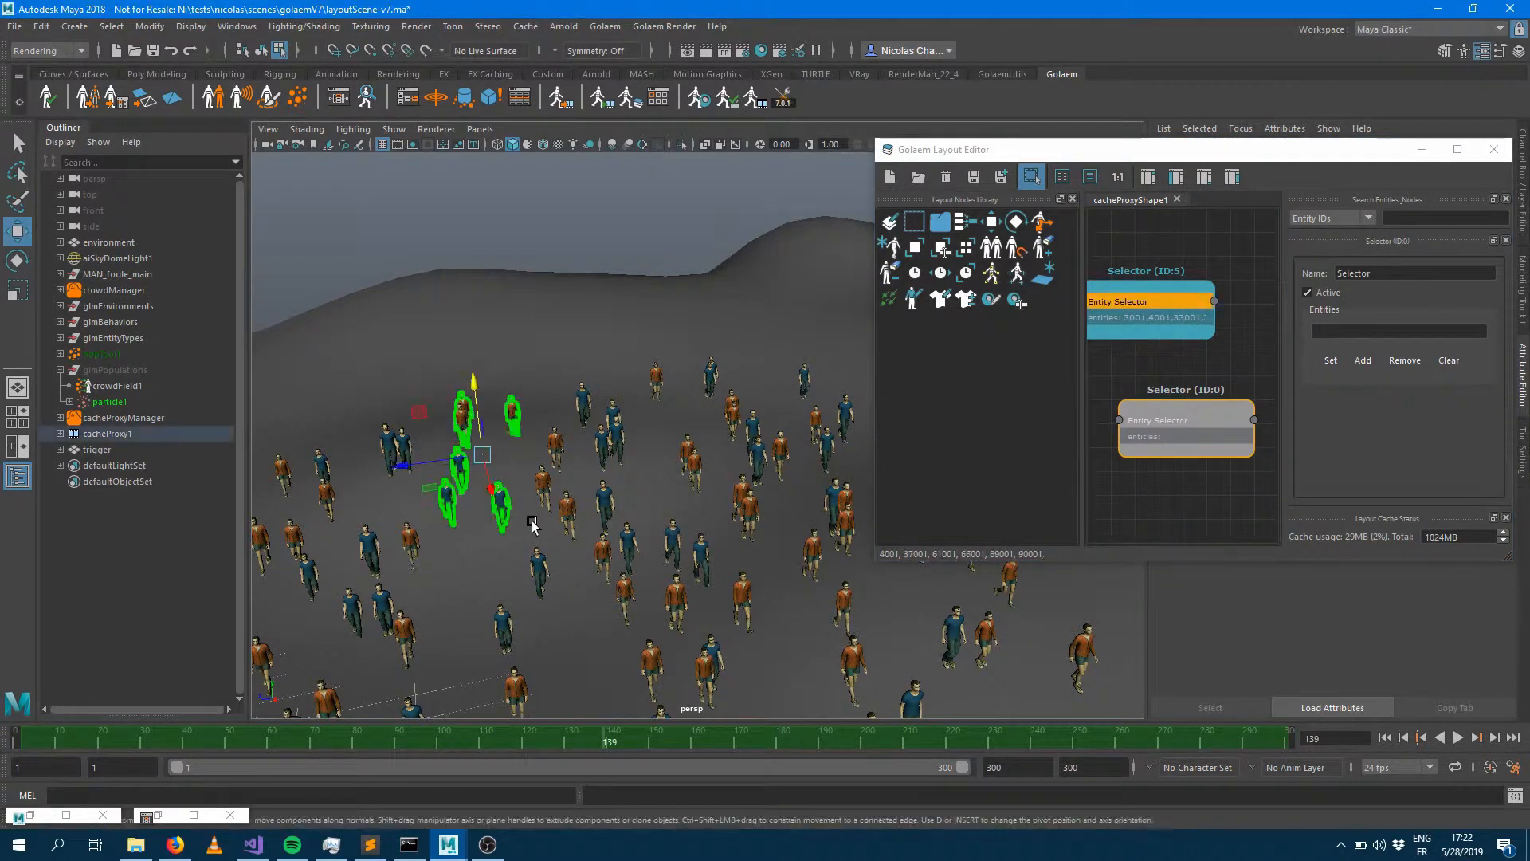
pyautogui.click(1330, 361)
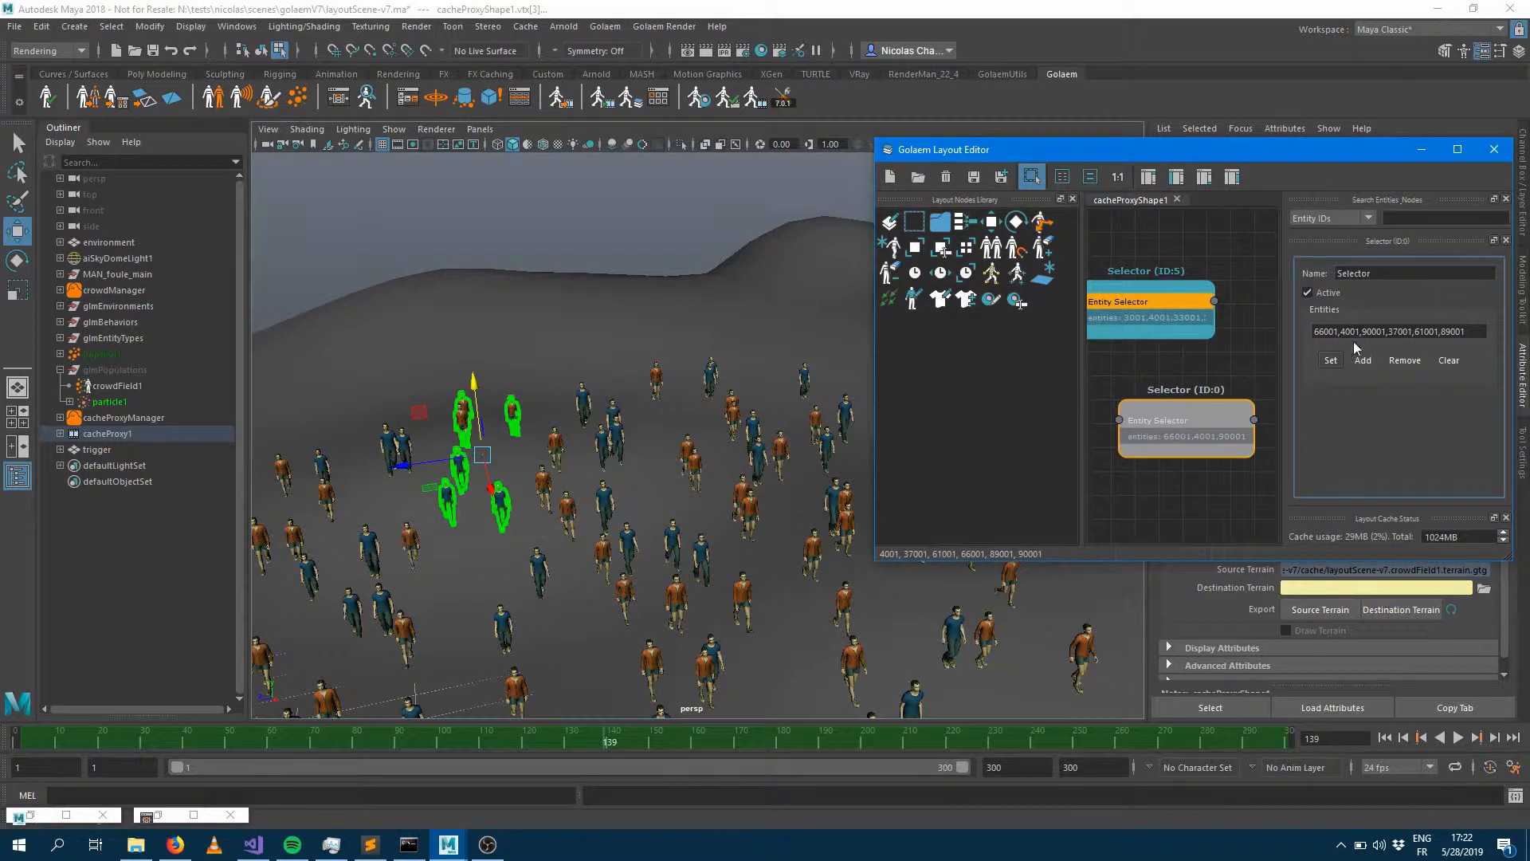
pyautogui.click(1449, 361)
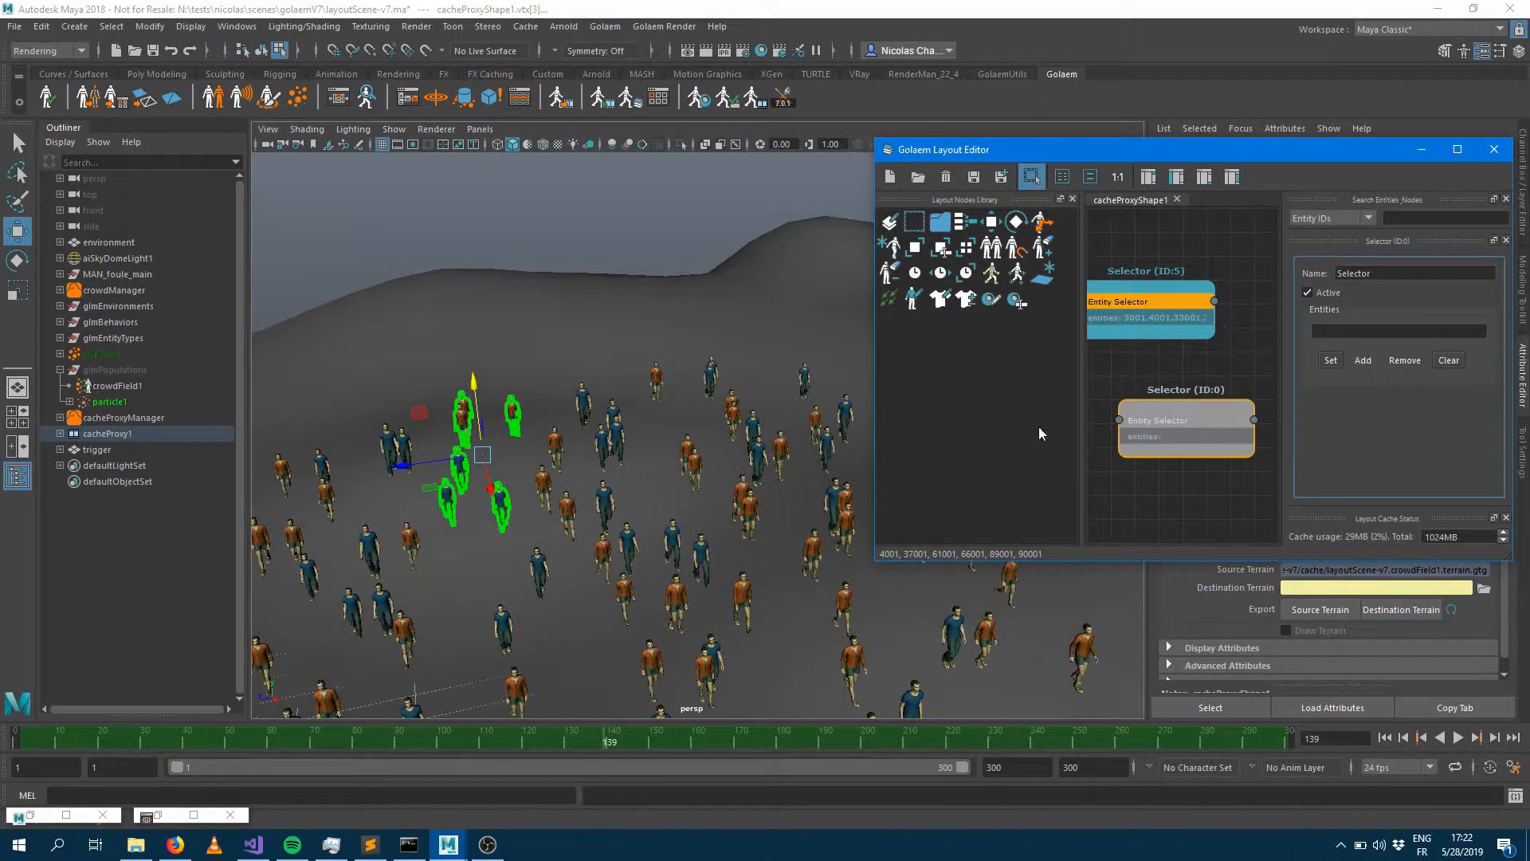
# Step: Widen the Layout Editor window and rearrange the graph with Selector (ID:0) lower and Translate beside Selector (ID:5)
pyautogui.moveTo(1154, 364); pyautogui.dragTo(1028, 365, button='middle')
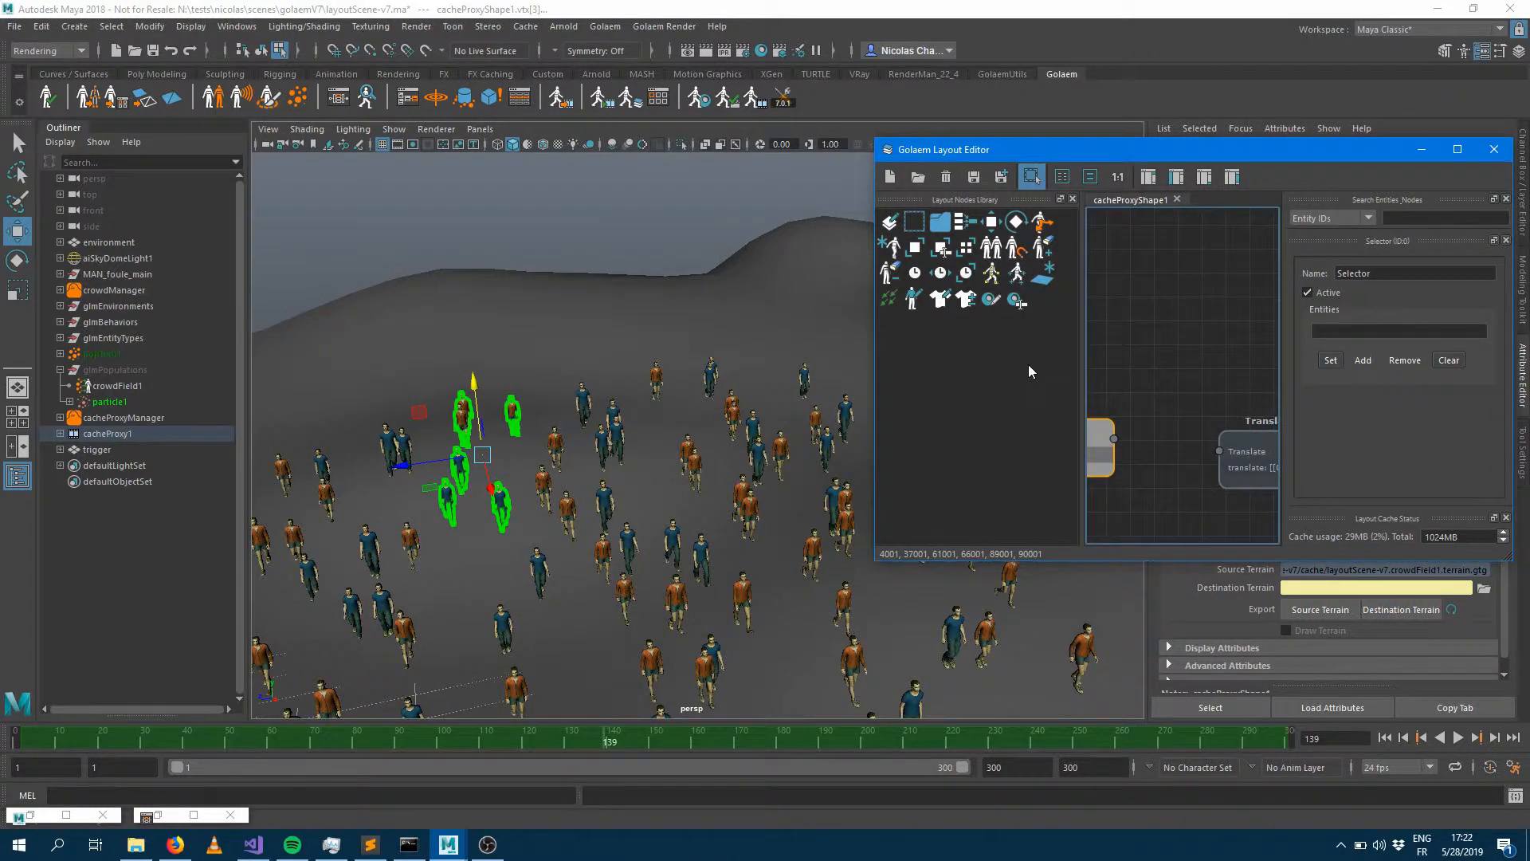
pyautogui.moveTo(1112, 432); pyautogui.dragTo(1207, 518)
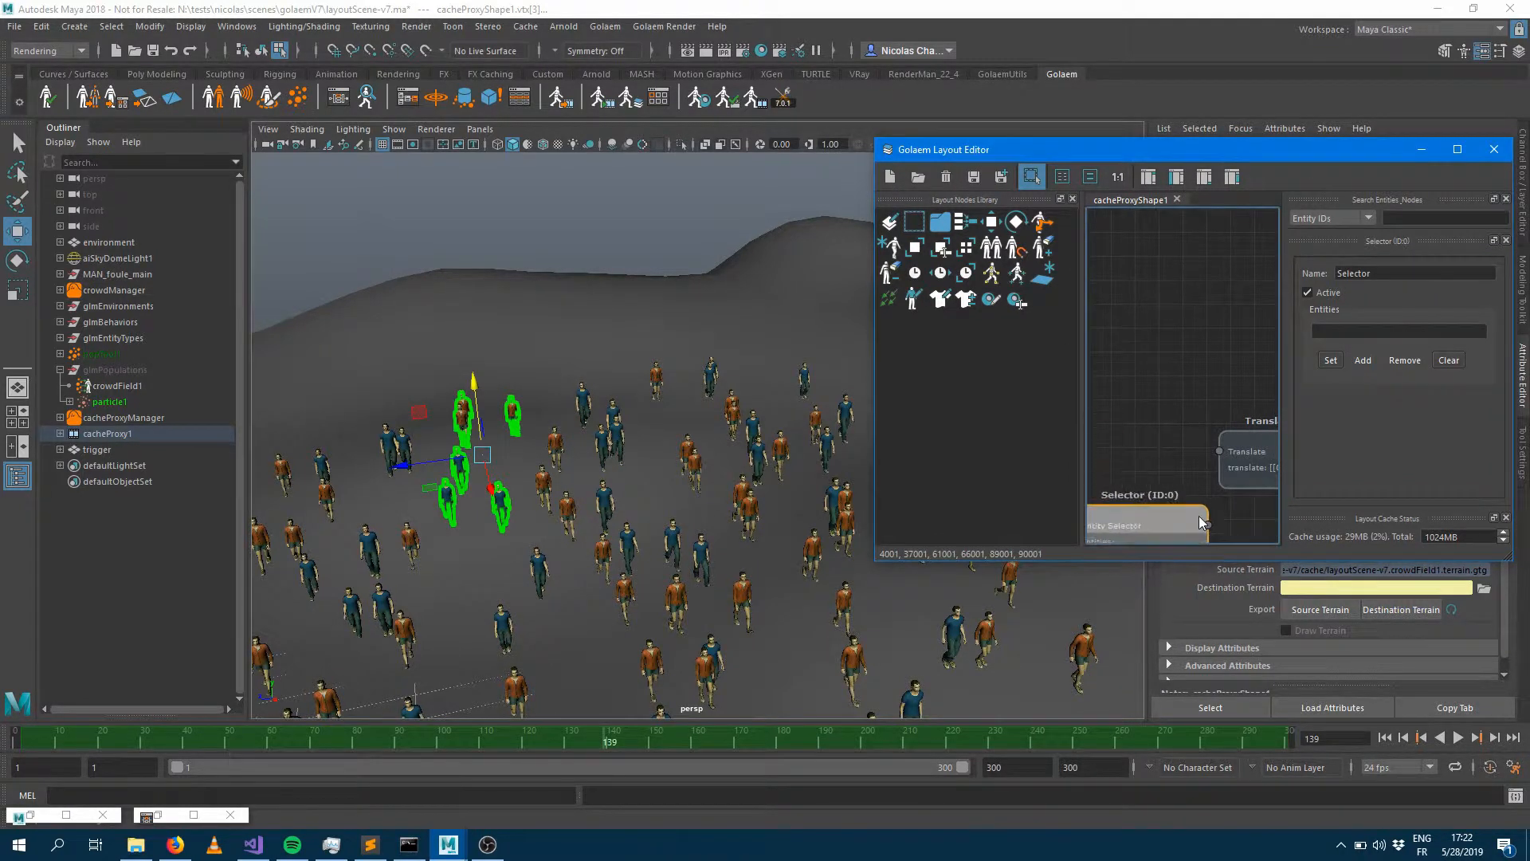
pyautogui.moveTo(877, 379); pyautogui.dragTo(545, 379)
pyautogui.click(1153, 447)
pyautogui.moveTo(1093, 434); pyautogui.dragTo(1036, 324)
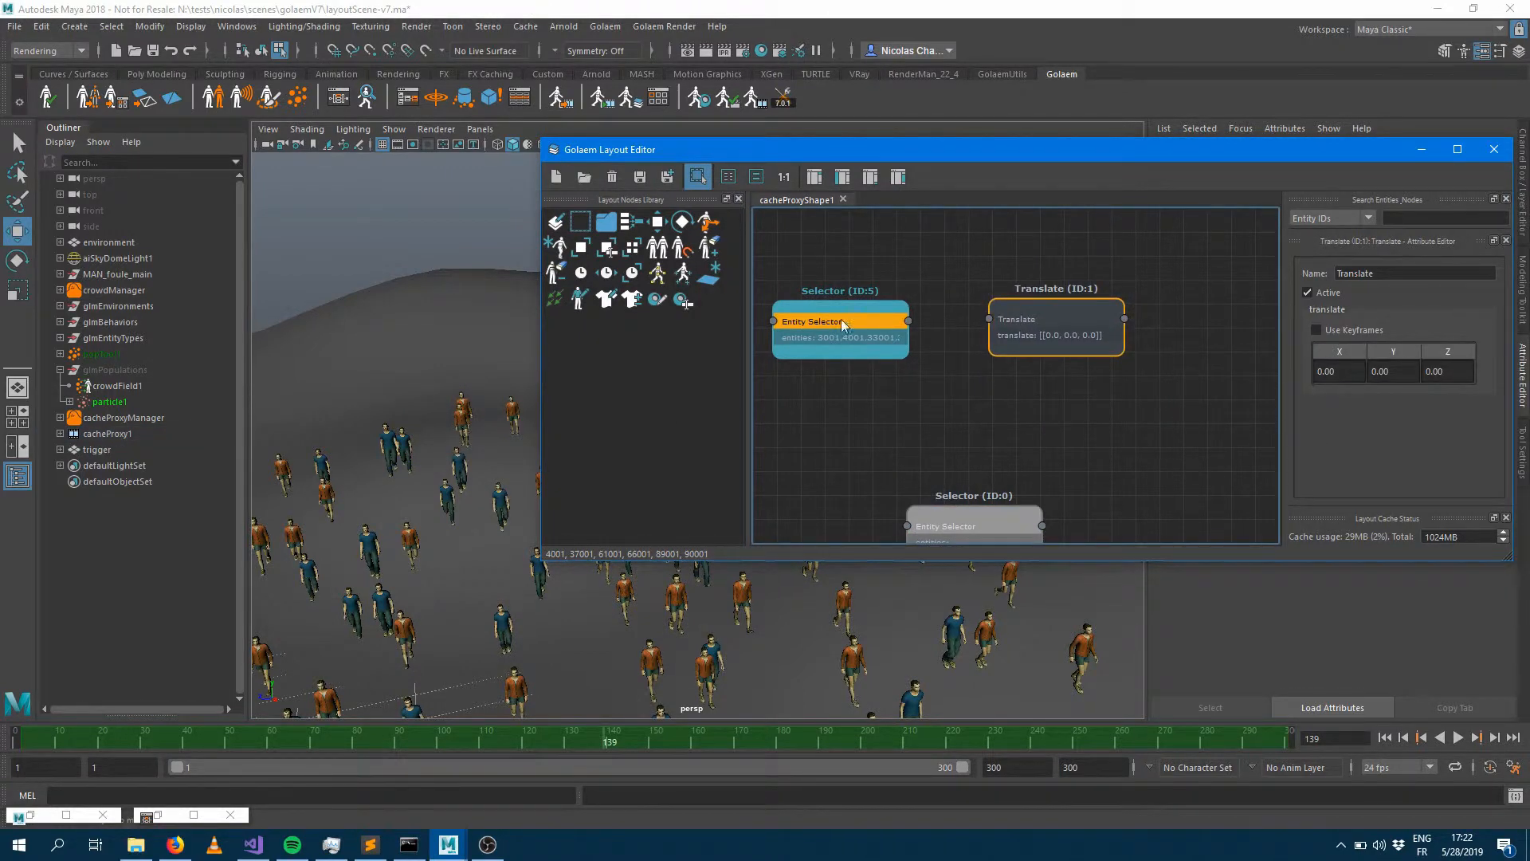
# Step: Make the empty Selector (ID:0) the root node and connect Selector (ID:5) to the input of Translate
pyautogui.click(881, 304)
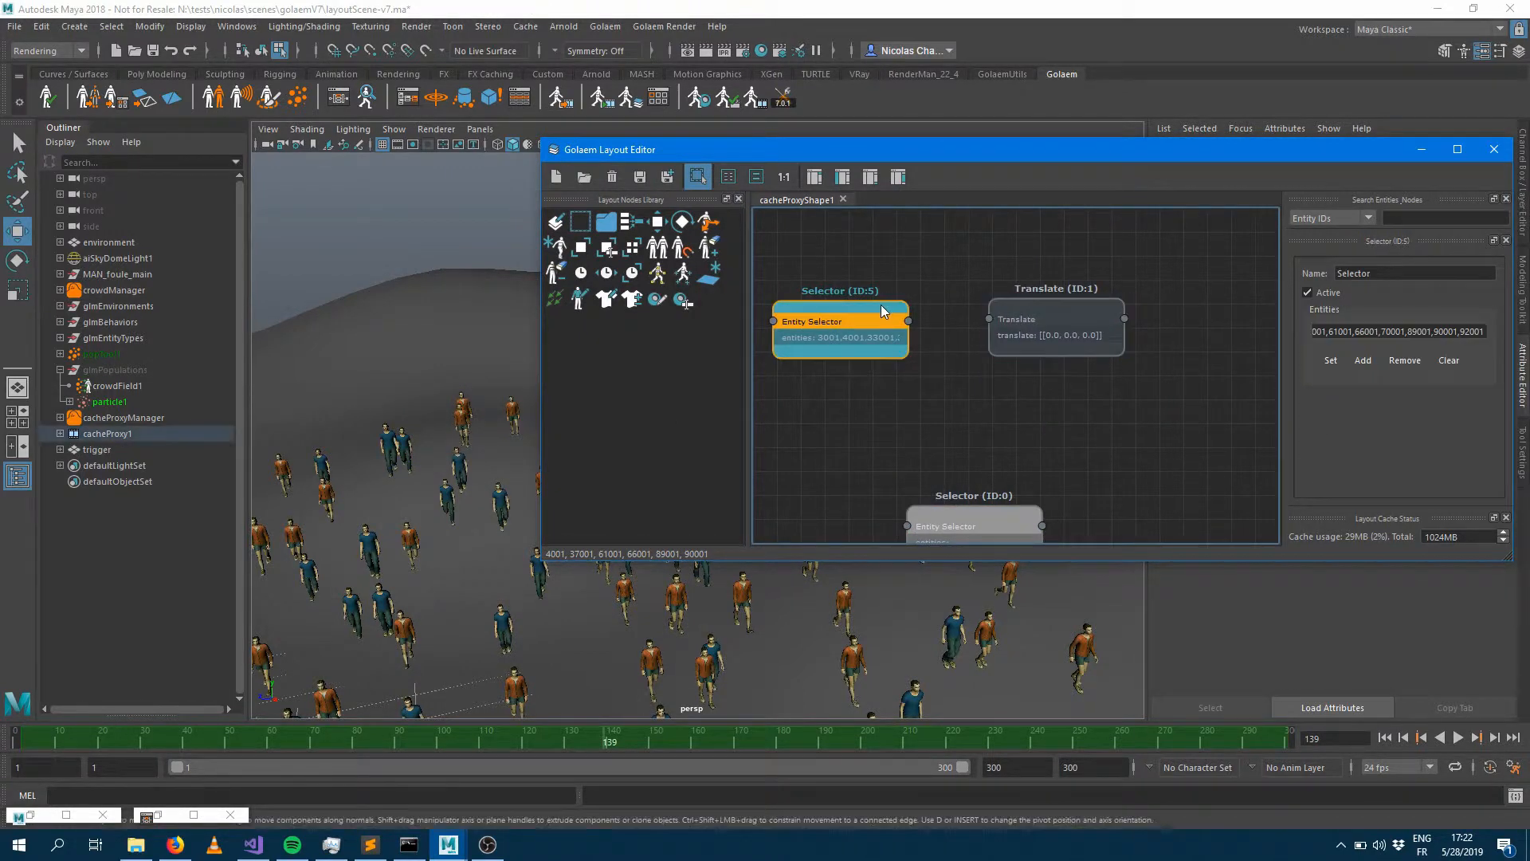
pyautogui.click(1034, 315)
pyautogui.click(1007, 526)
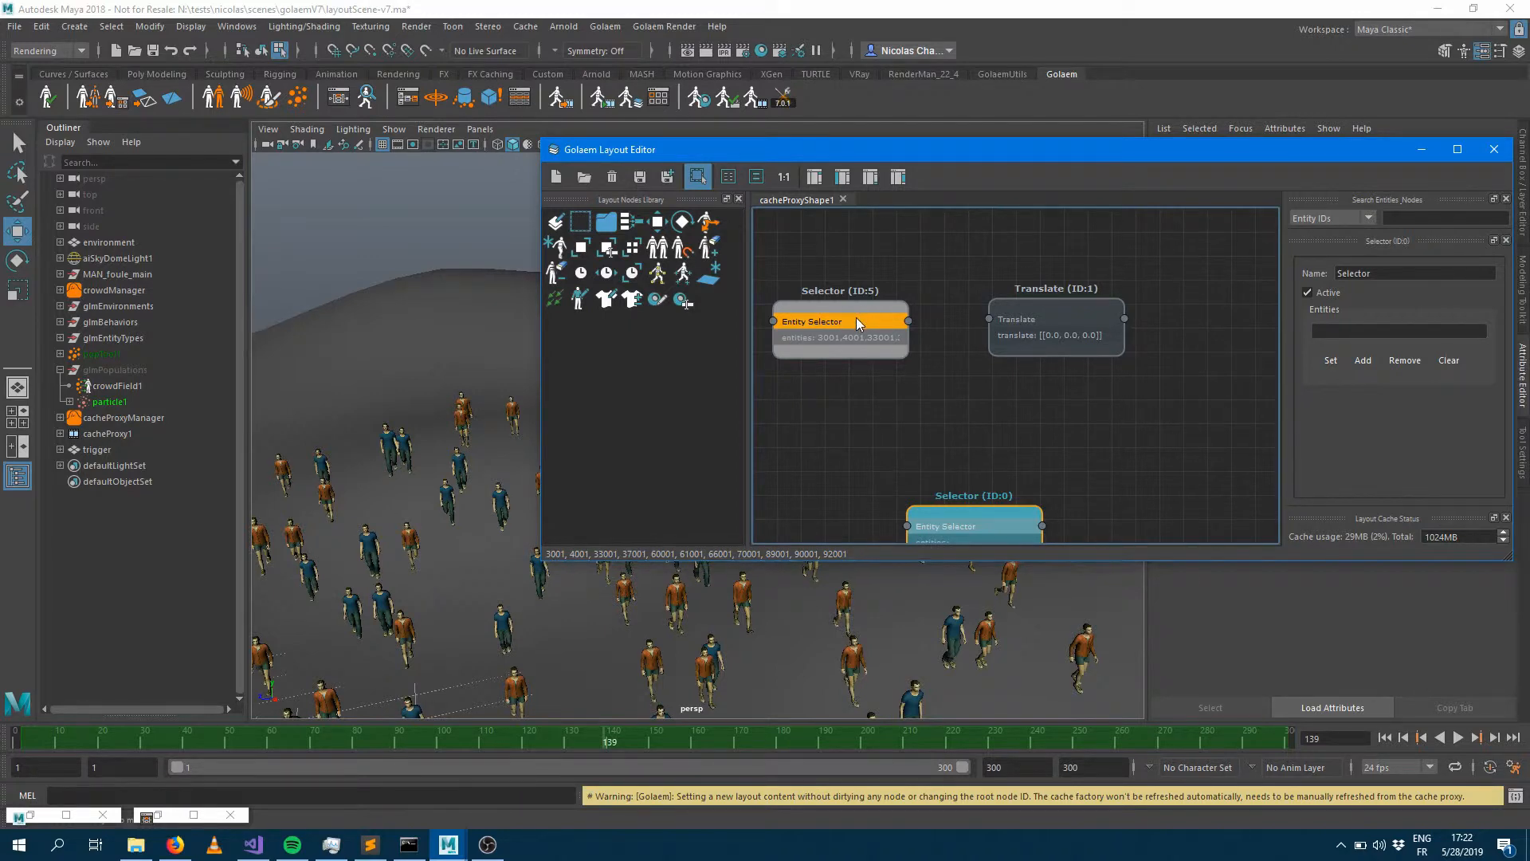
pyautogui.moveTo(949, 327); pyautogui.dragTo(990, 320)
# Step: Set the Translate node's X value to 10 and make Translate the root node
pyautogui.click(1078, 318)
pyautogui.doubleClick(1330, 372)
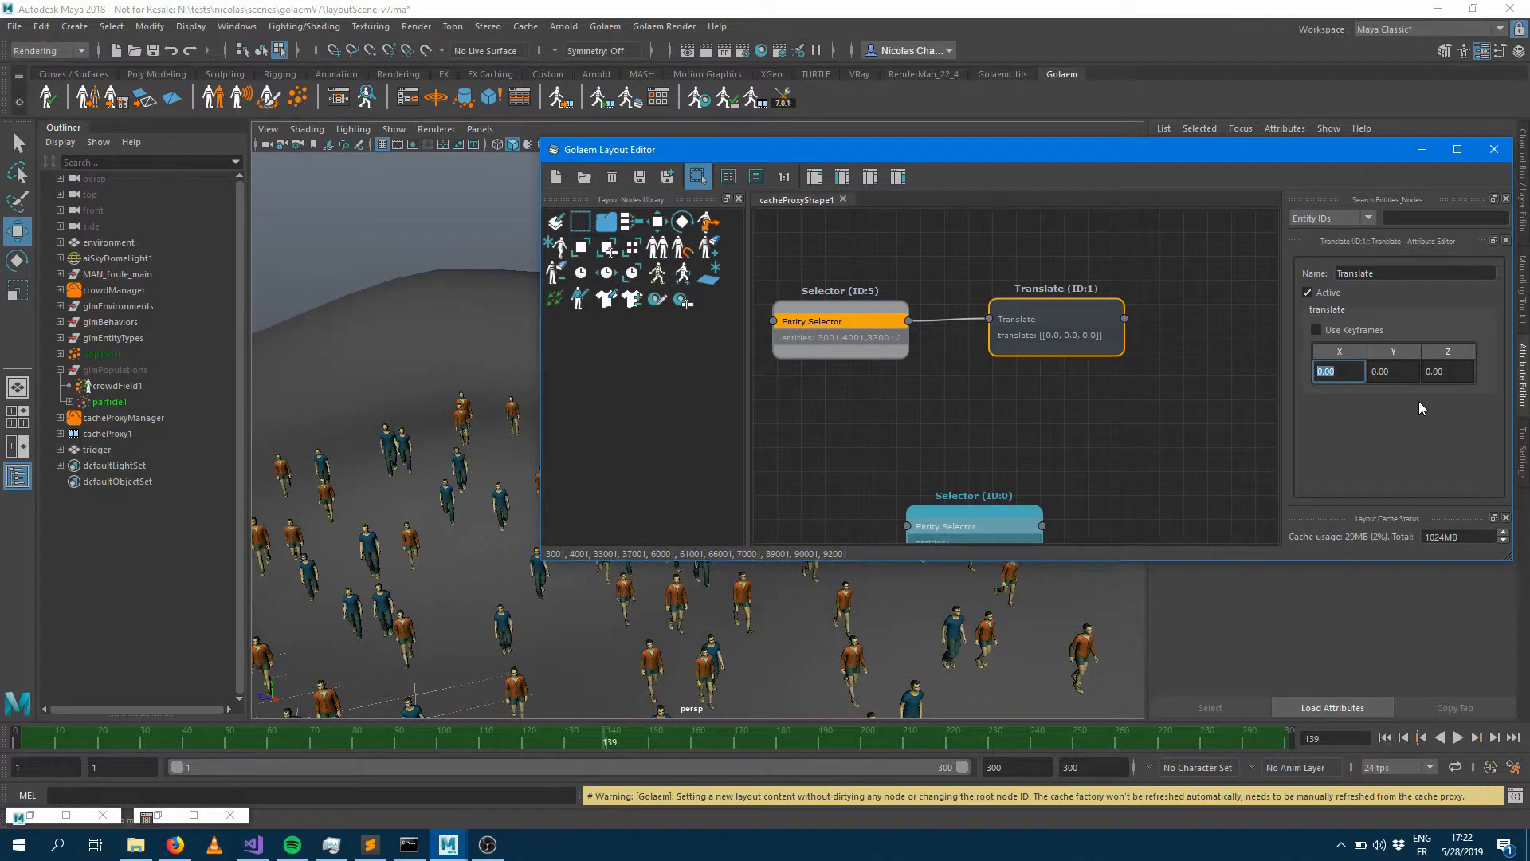
pyautogui.write('10')
pyautogui.press('Return')
pyautogui.rightClick(1087, 313)
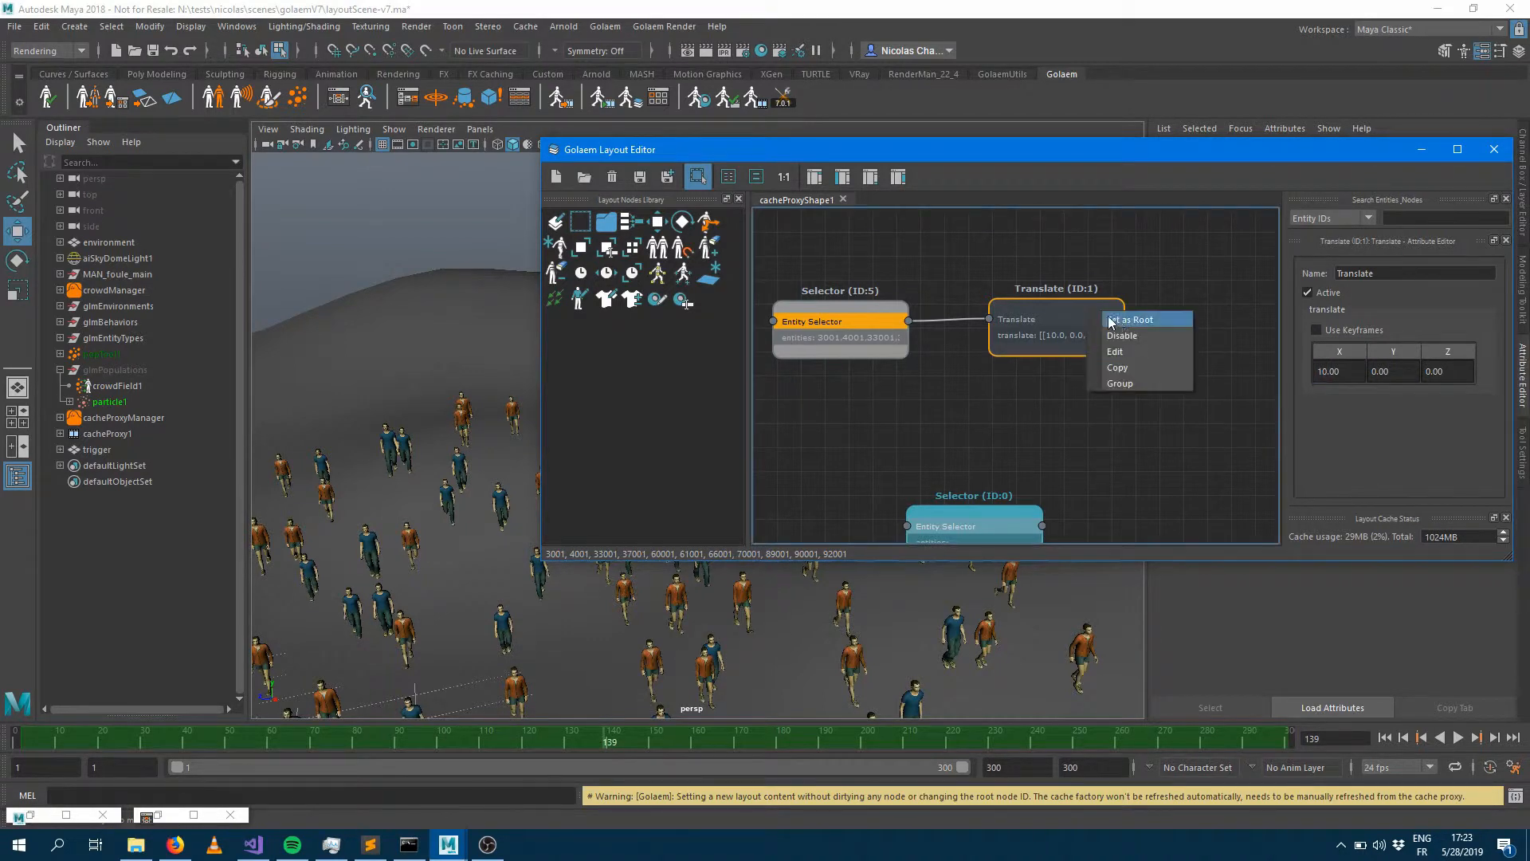
pyautogui.click(1118, 321)
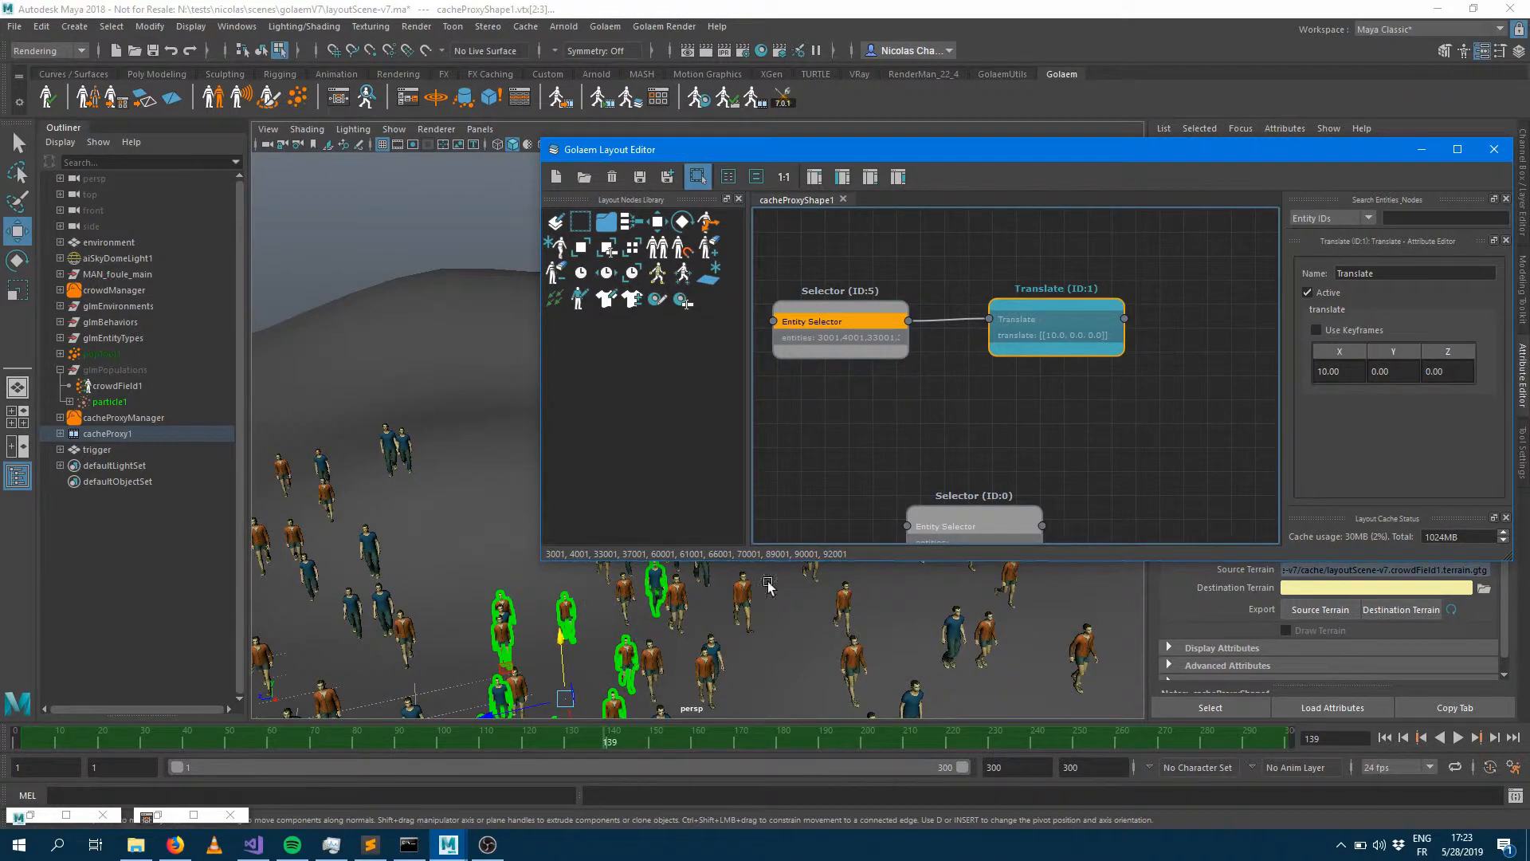
# Step: Compare the crowd without and with the translation by switching the root to Selector (ID:0) and back to Translate
pyautogui.click(858, 312)
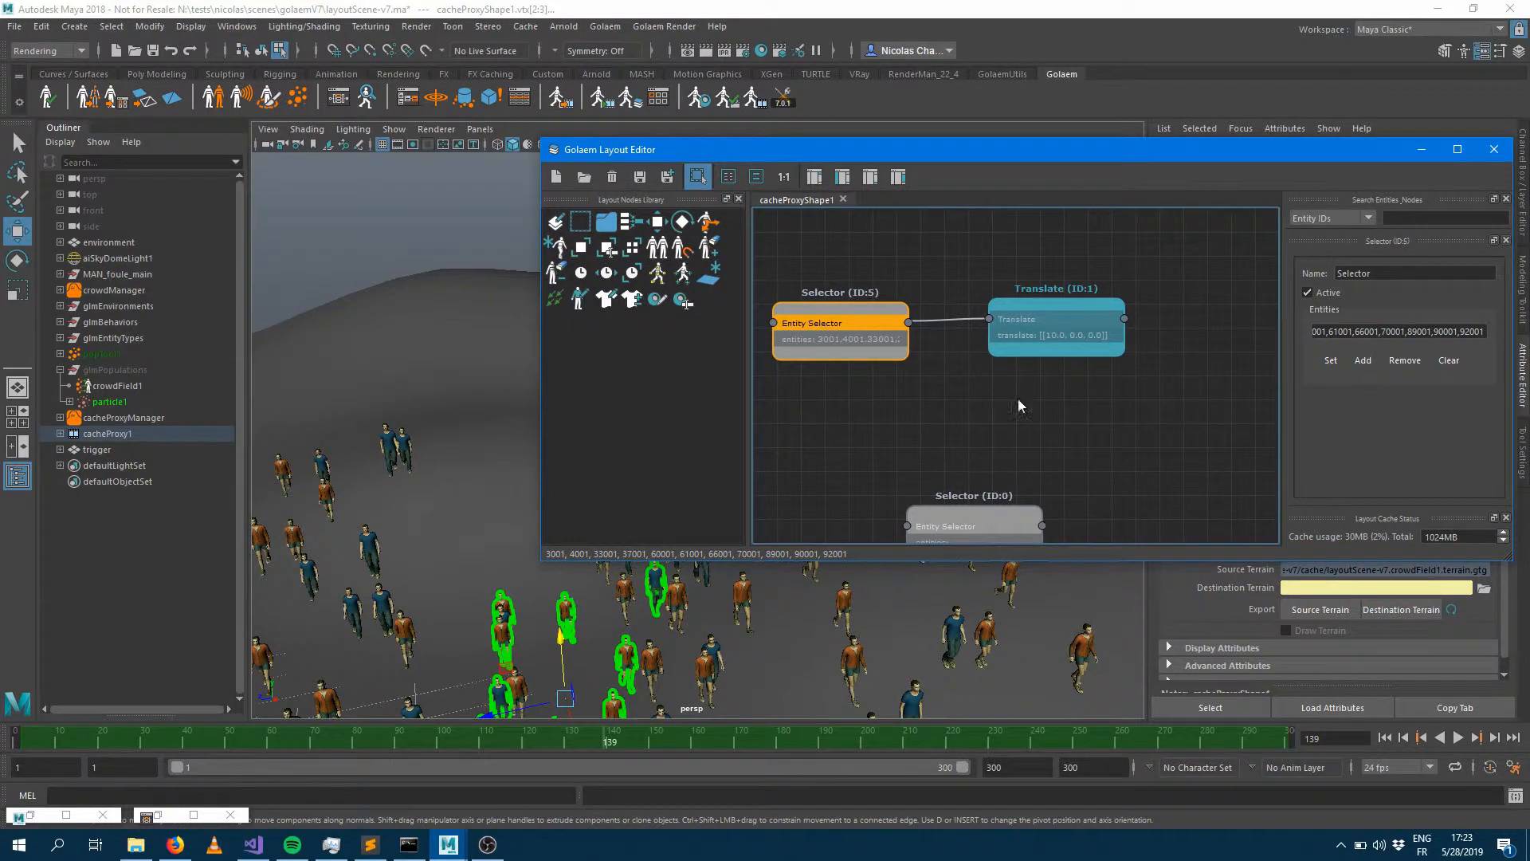
pyautogui.click(1015, 515)
pyautogui.doubleClick(1015, 515)
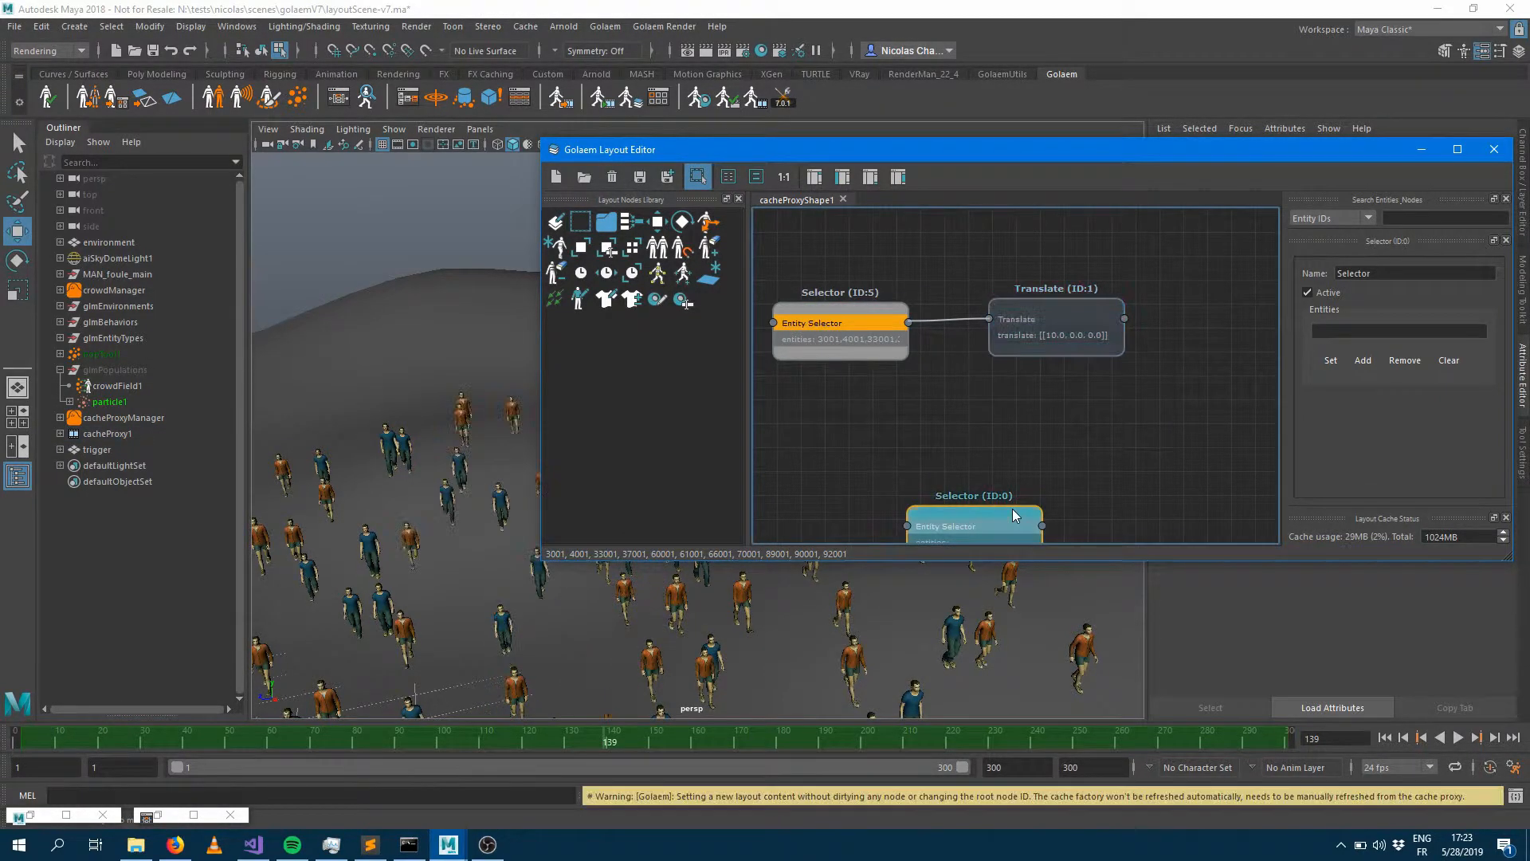
pyautogui.click(1052, 312)
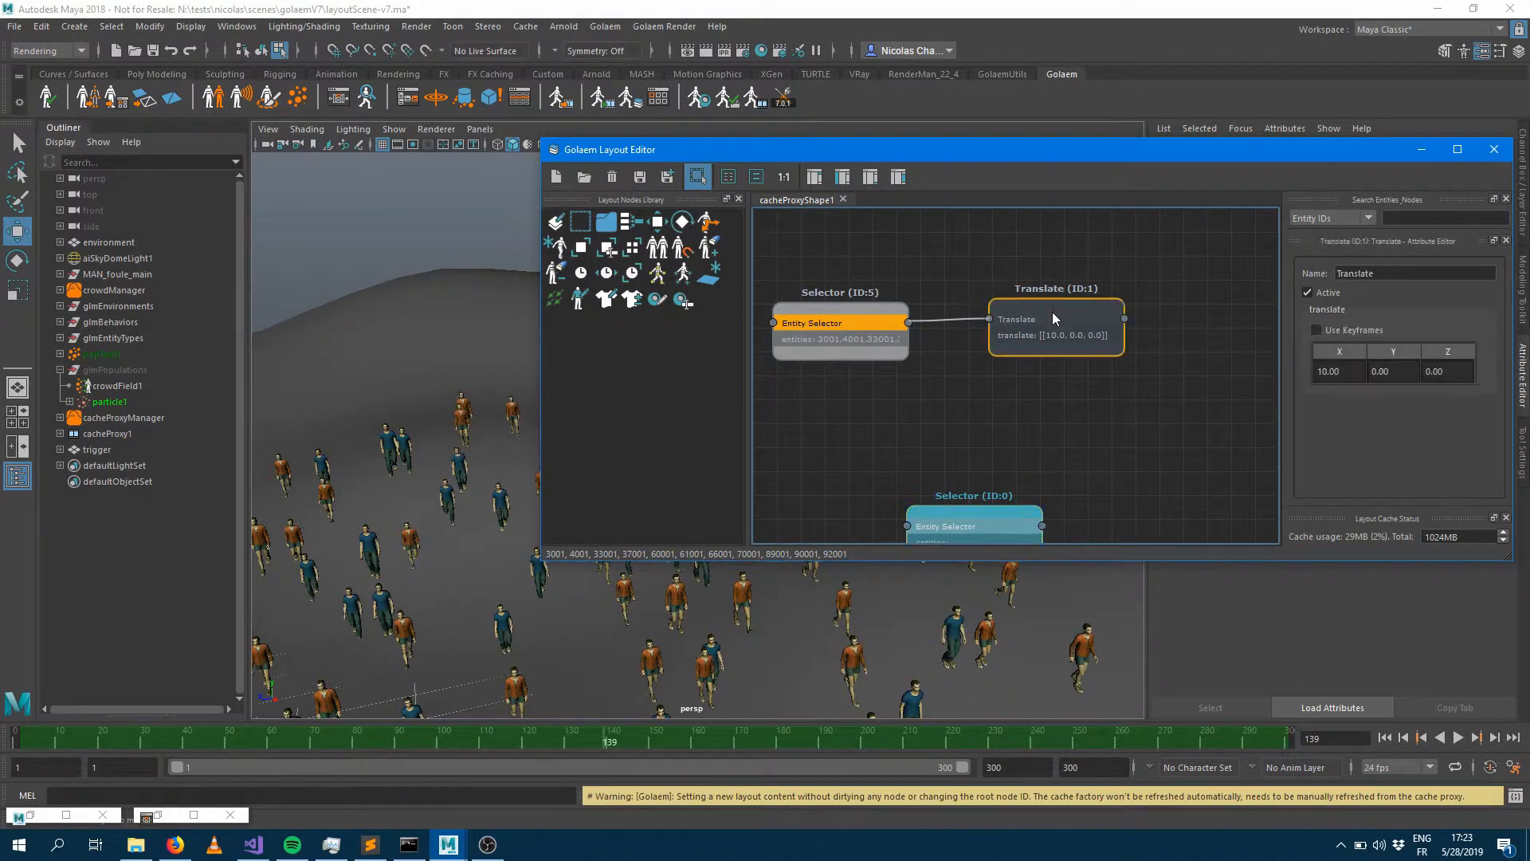
pyautogui.doubleClick(1052, 313)
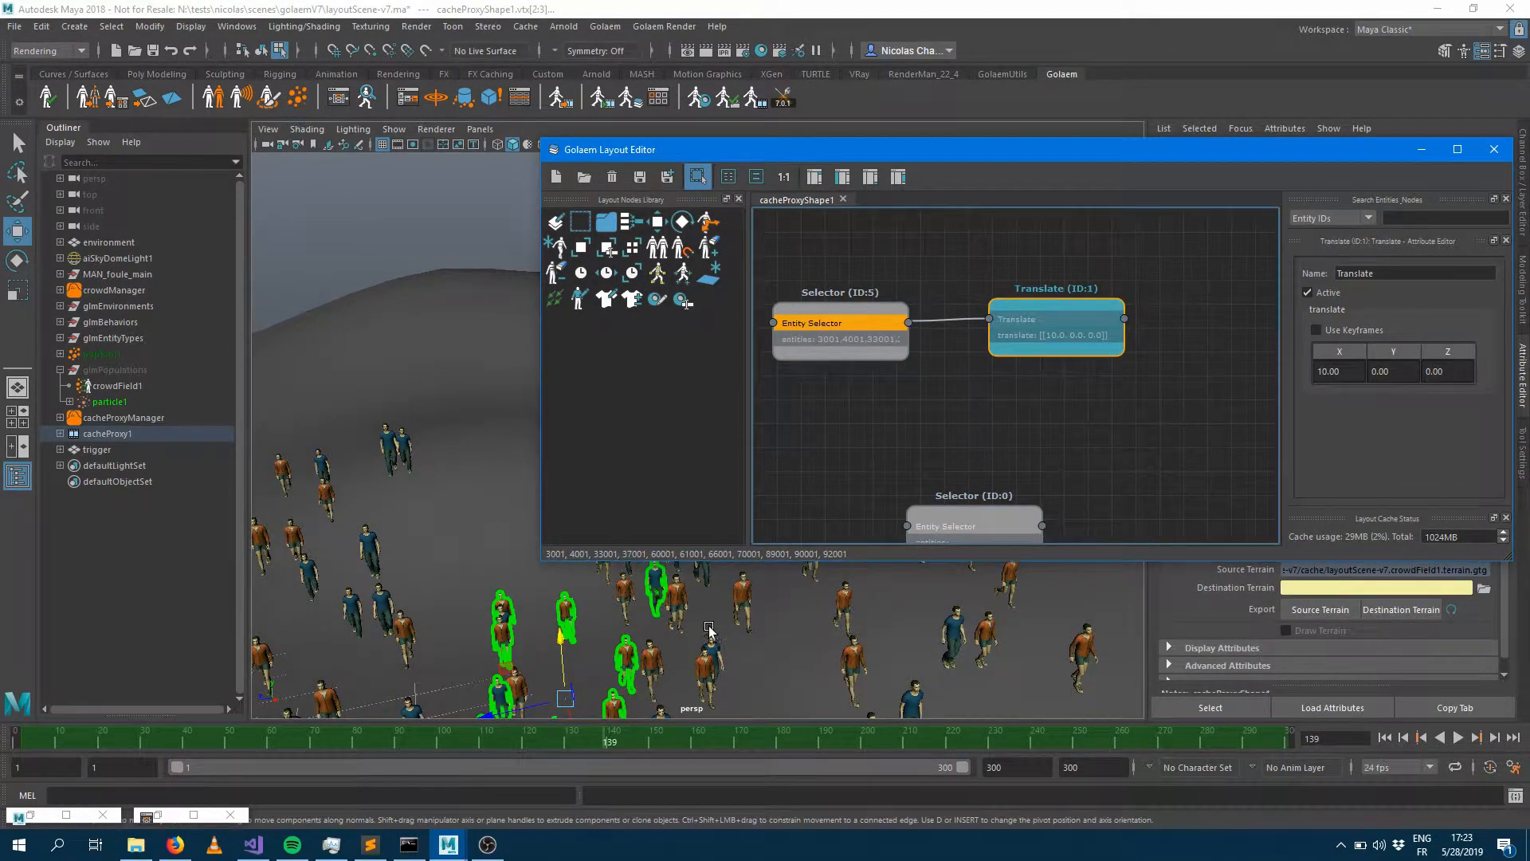
pyautogui.keyDown('alt'); pyautogui.moveTo(690, 650); pyautogui.dragTo(827, 648); pyautogui.keyUp('alt')
pyautogui.keyDown('alt'); pyautogui.moveTo(829, 648); pyautogui.dragTo(550, 446, button='middle'); pyautogui.keyUp('alt')
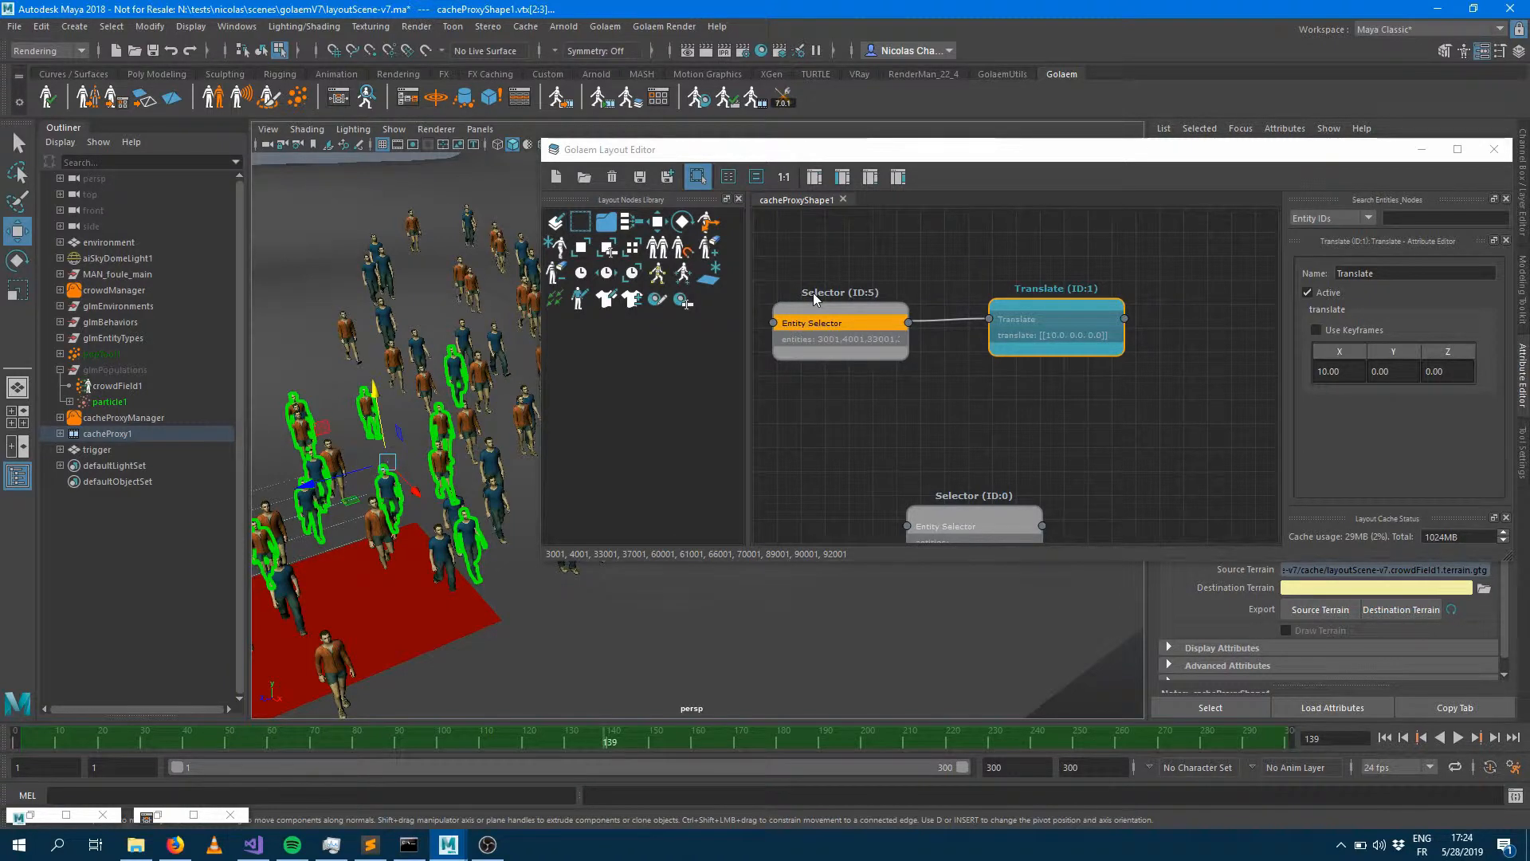
# Step: Replace the entity list of Selector (ID:5) with the wildcard * to target every character
pyautogui.click(839, 304)
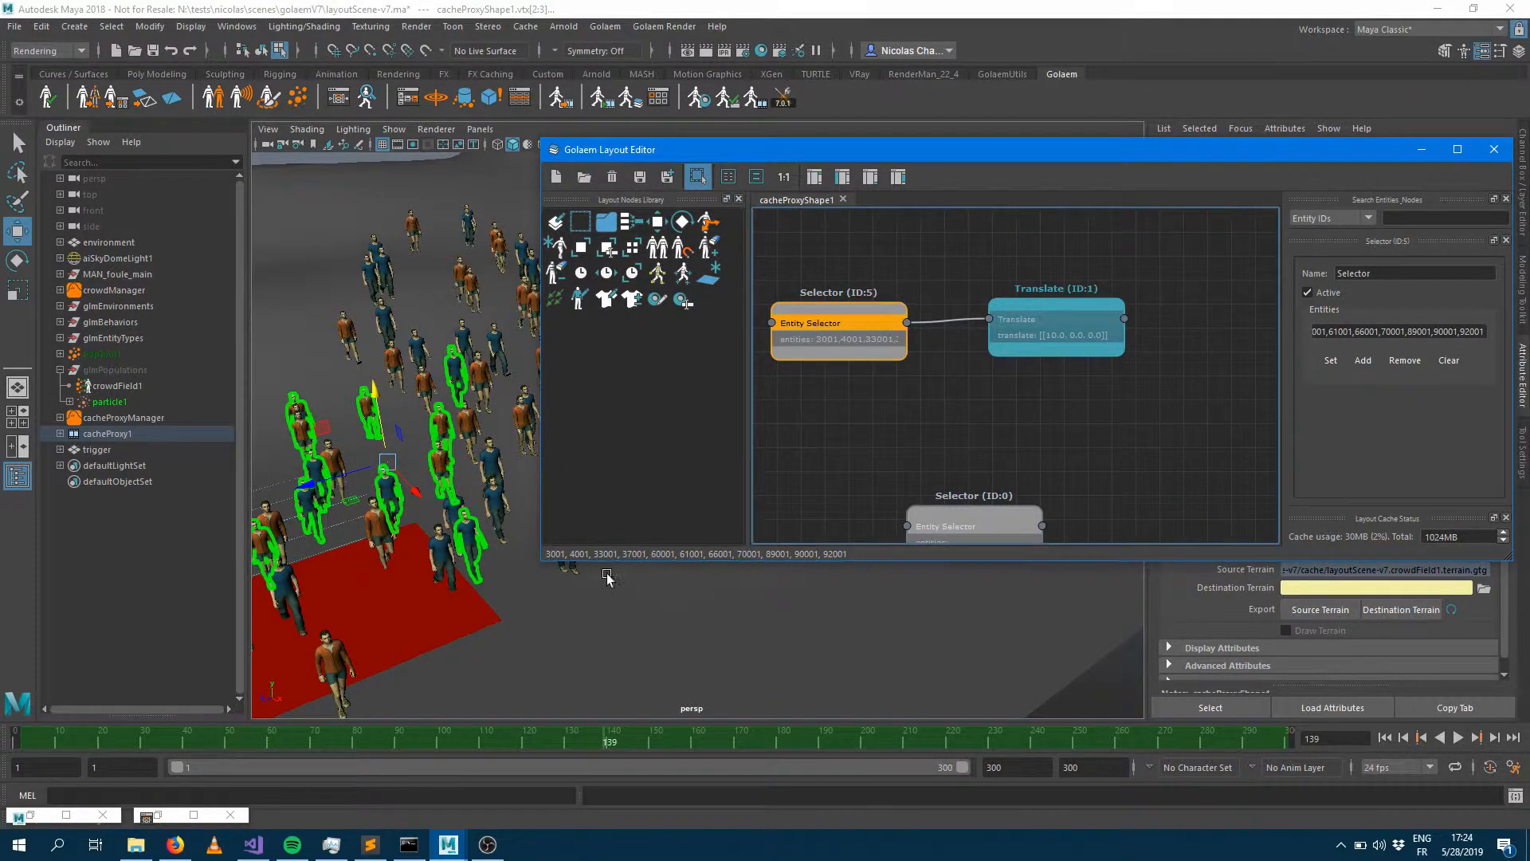
pyautogui.click(1448, 360)
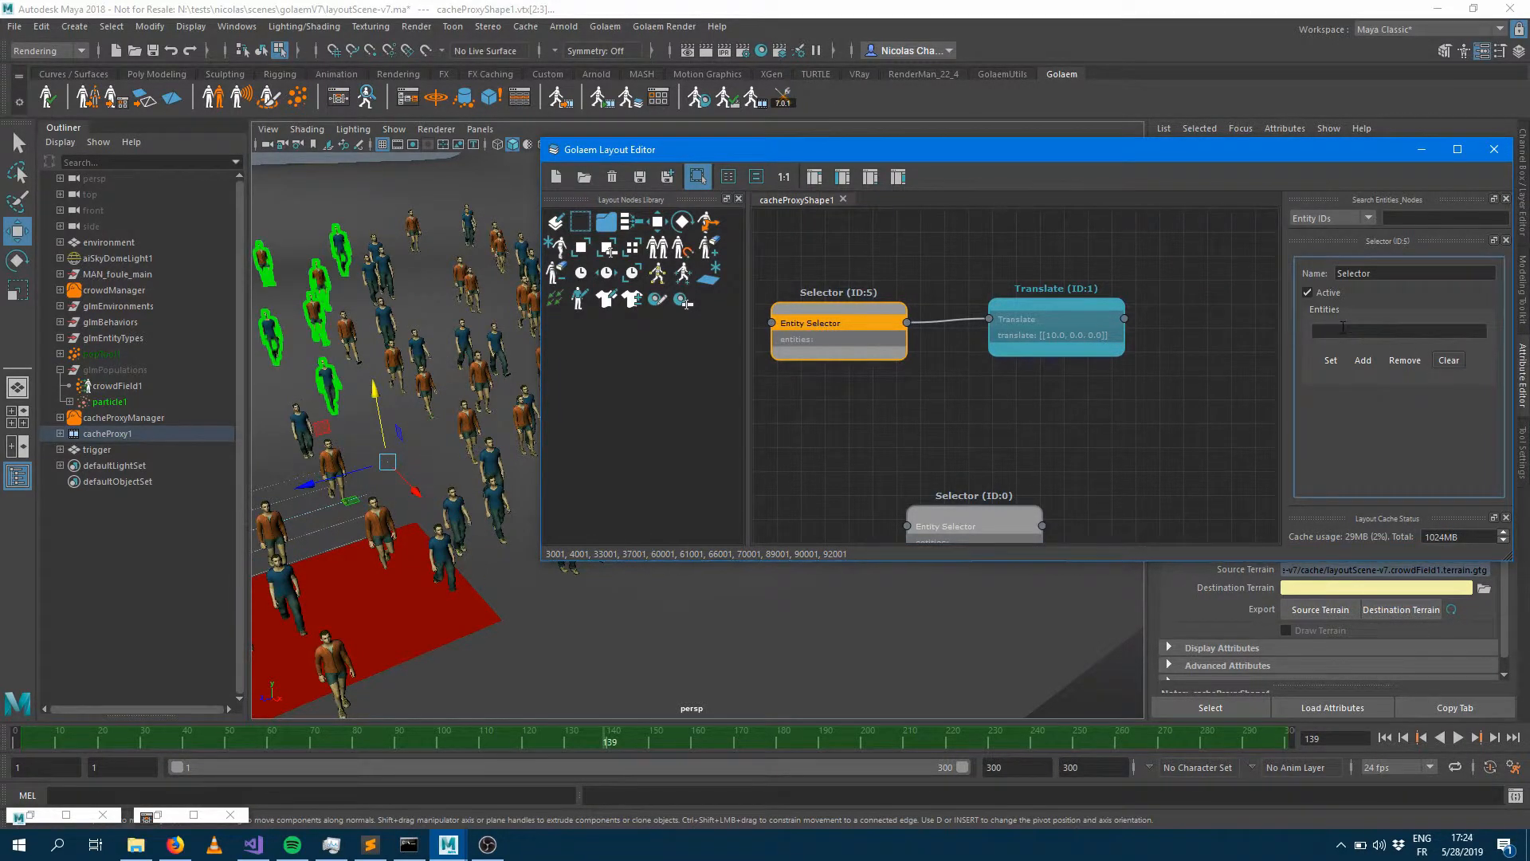
pyautogui.click(1343, 330)
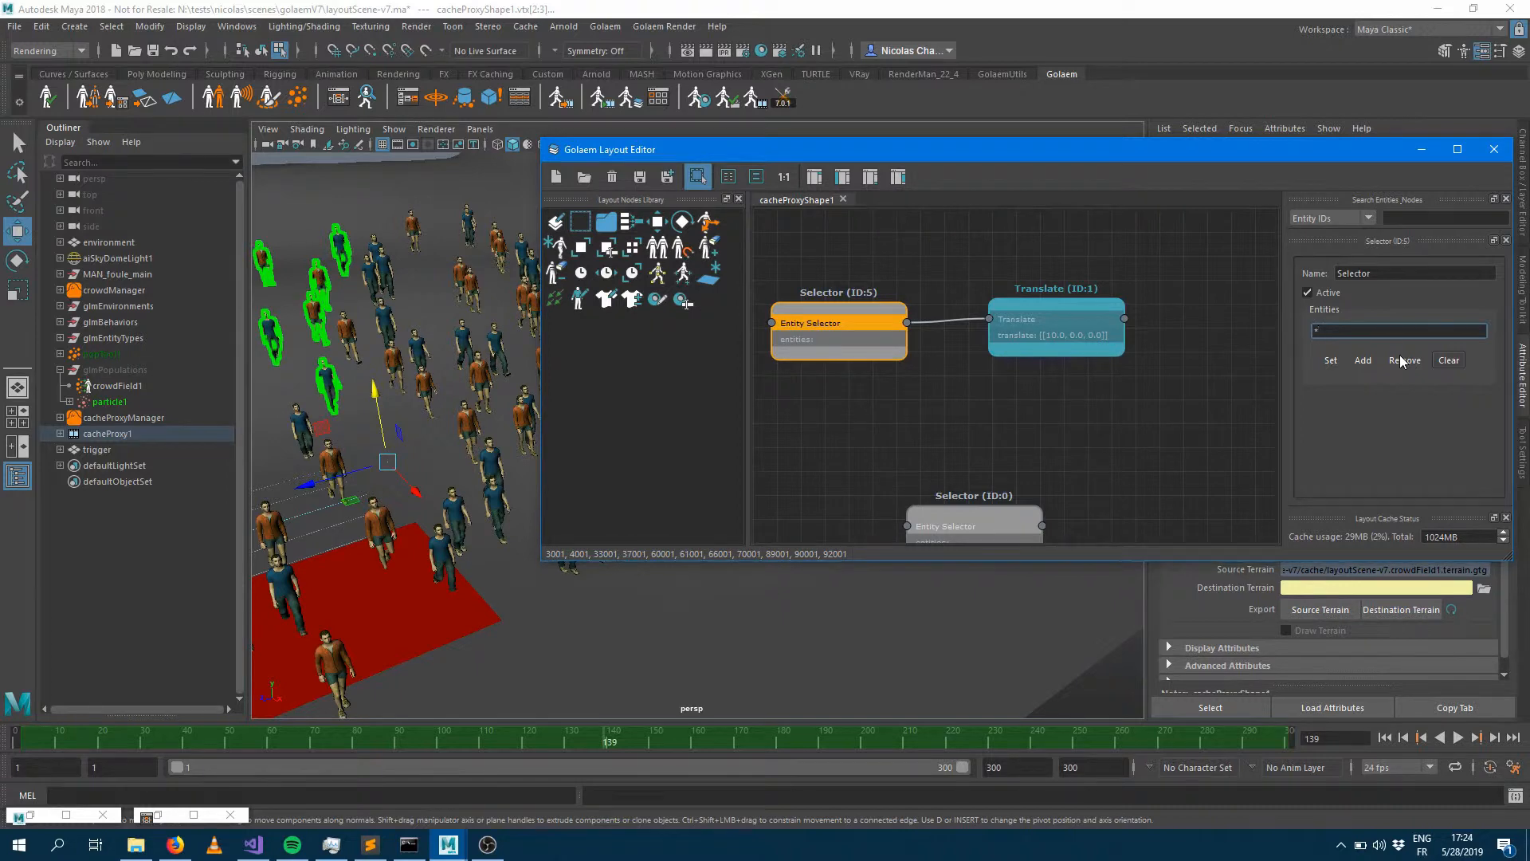
pyautogui.write('*')
pyautogui.press('Return')
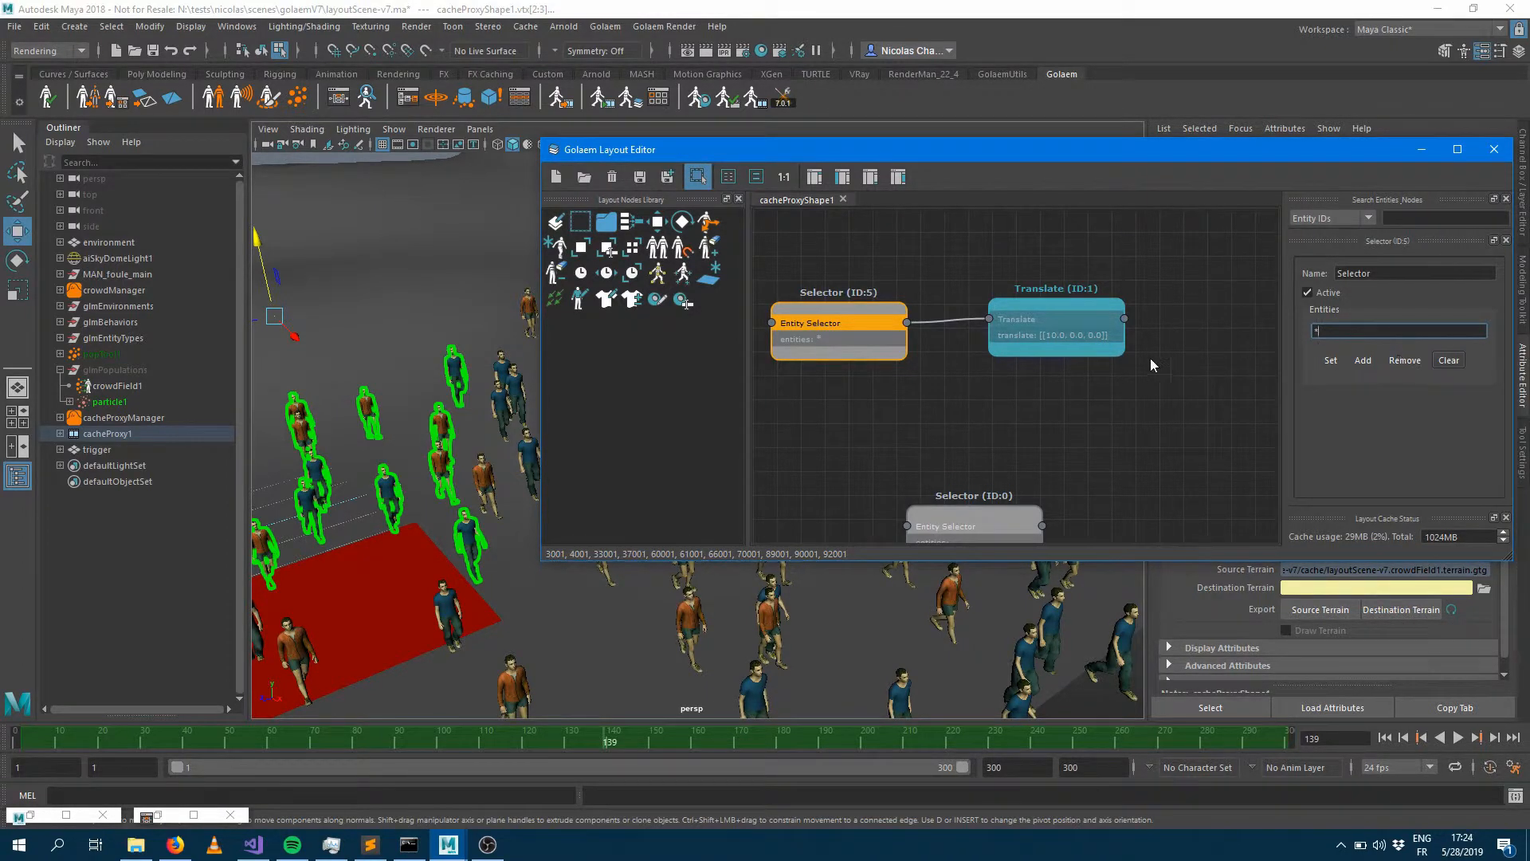
pyautogui.click(1083, 397)
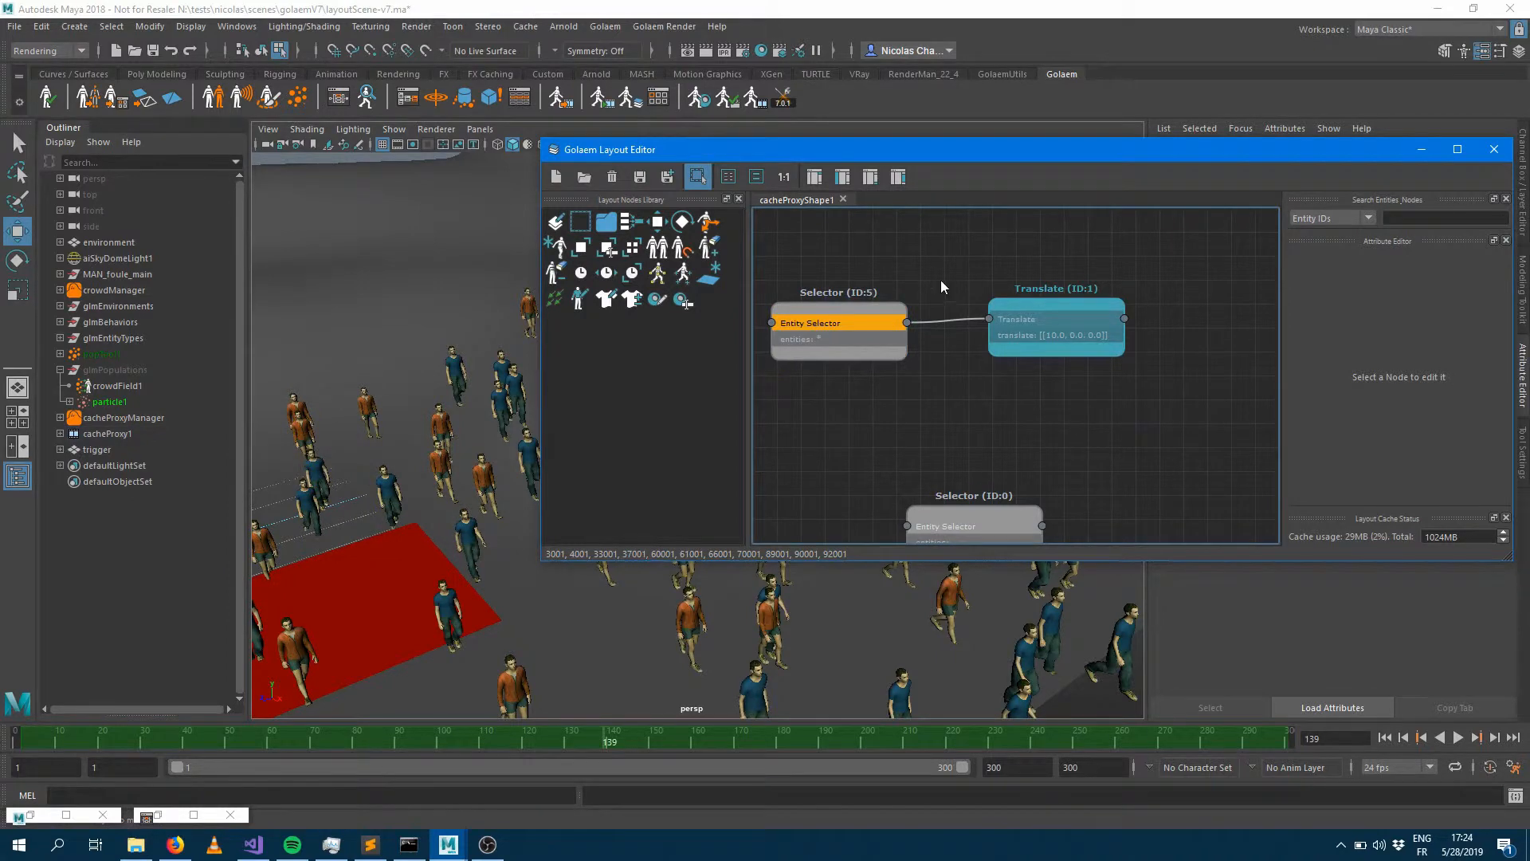
# Step: Move Selector (ID:5) higher, clear its entity list, and set it from a small group of characters selected in the viewport
pyautogui.moveTo(881, 309); pyautogui.dragTo(898, 262)
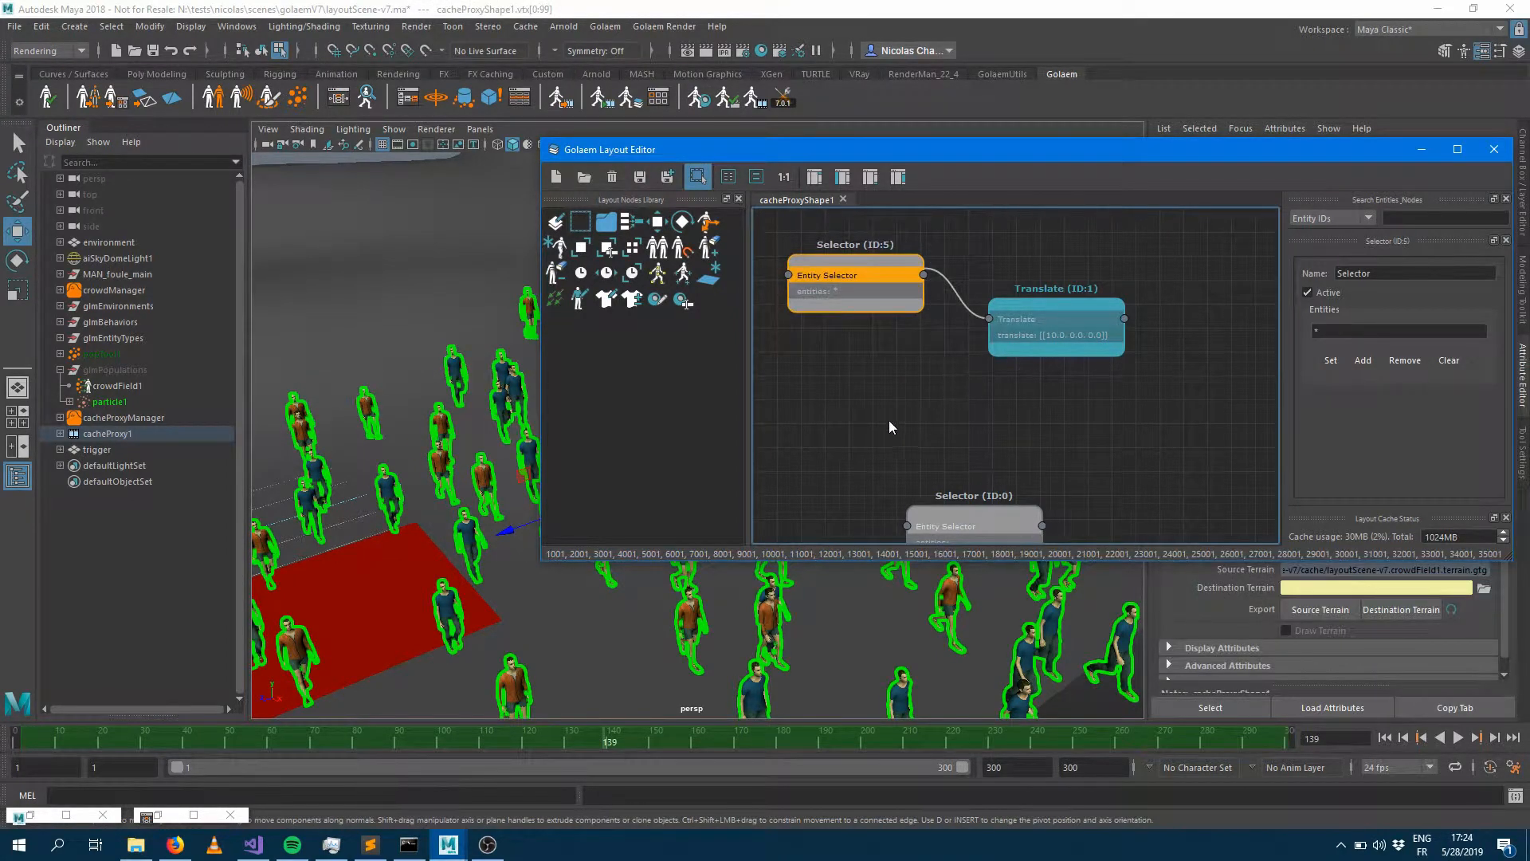
pyautogui.doubleClick(1357, 338)
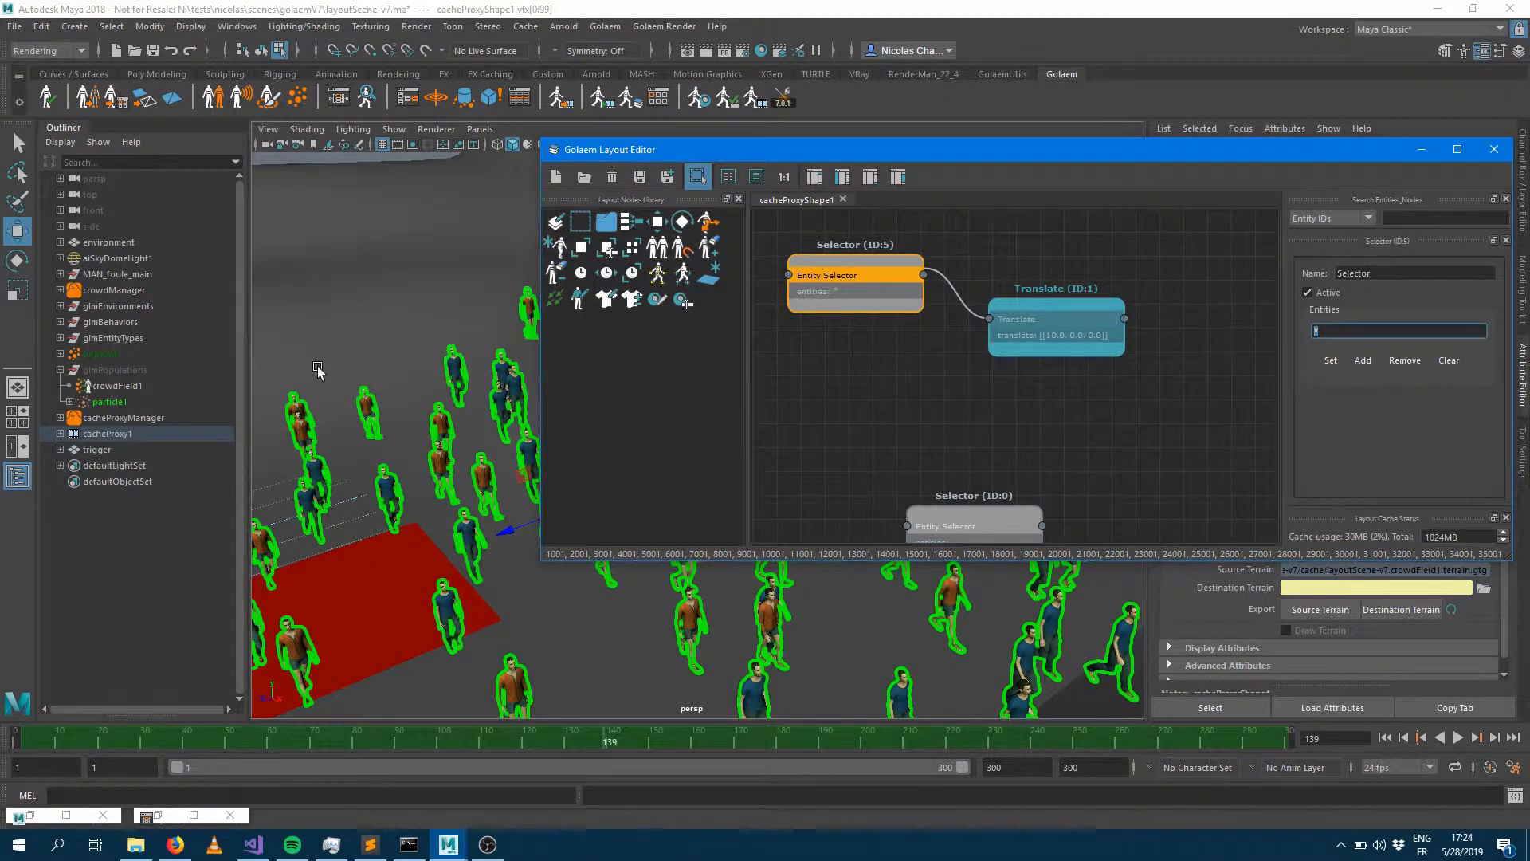
pyautogui.click(1448, 360)
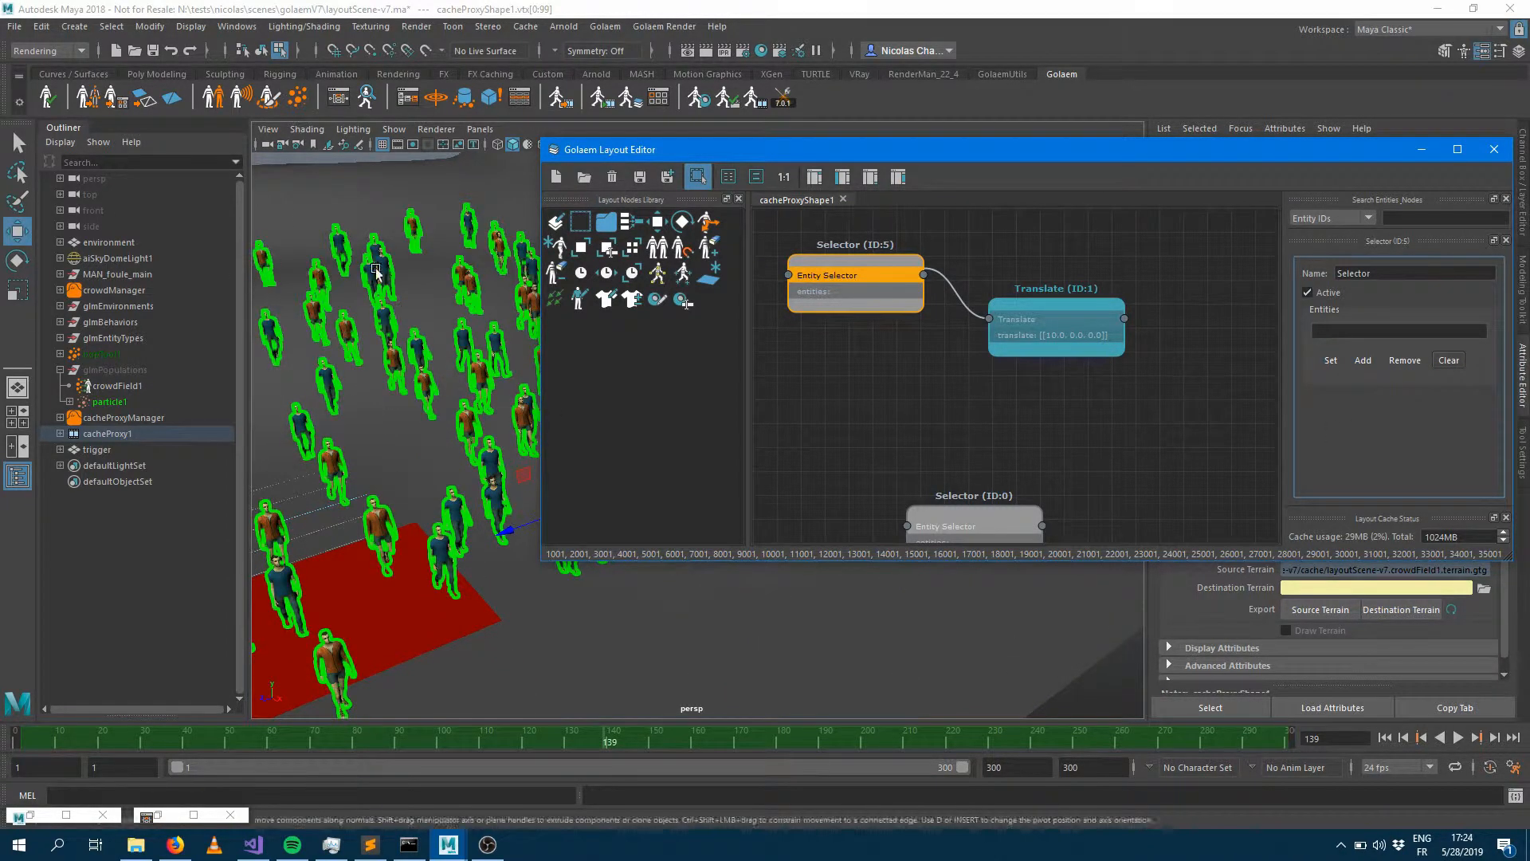
pyautogui.click(281, 165)
pyautogui.moveTo(323, 209); pyautogui.dragTo(400, 304)
pyautogui.click(1331, 360)
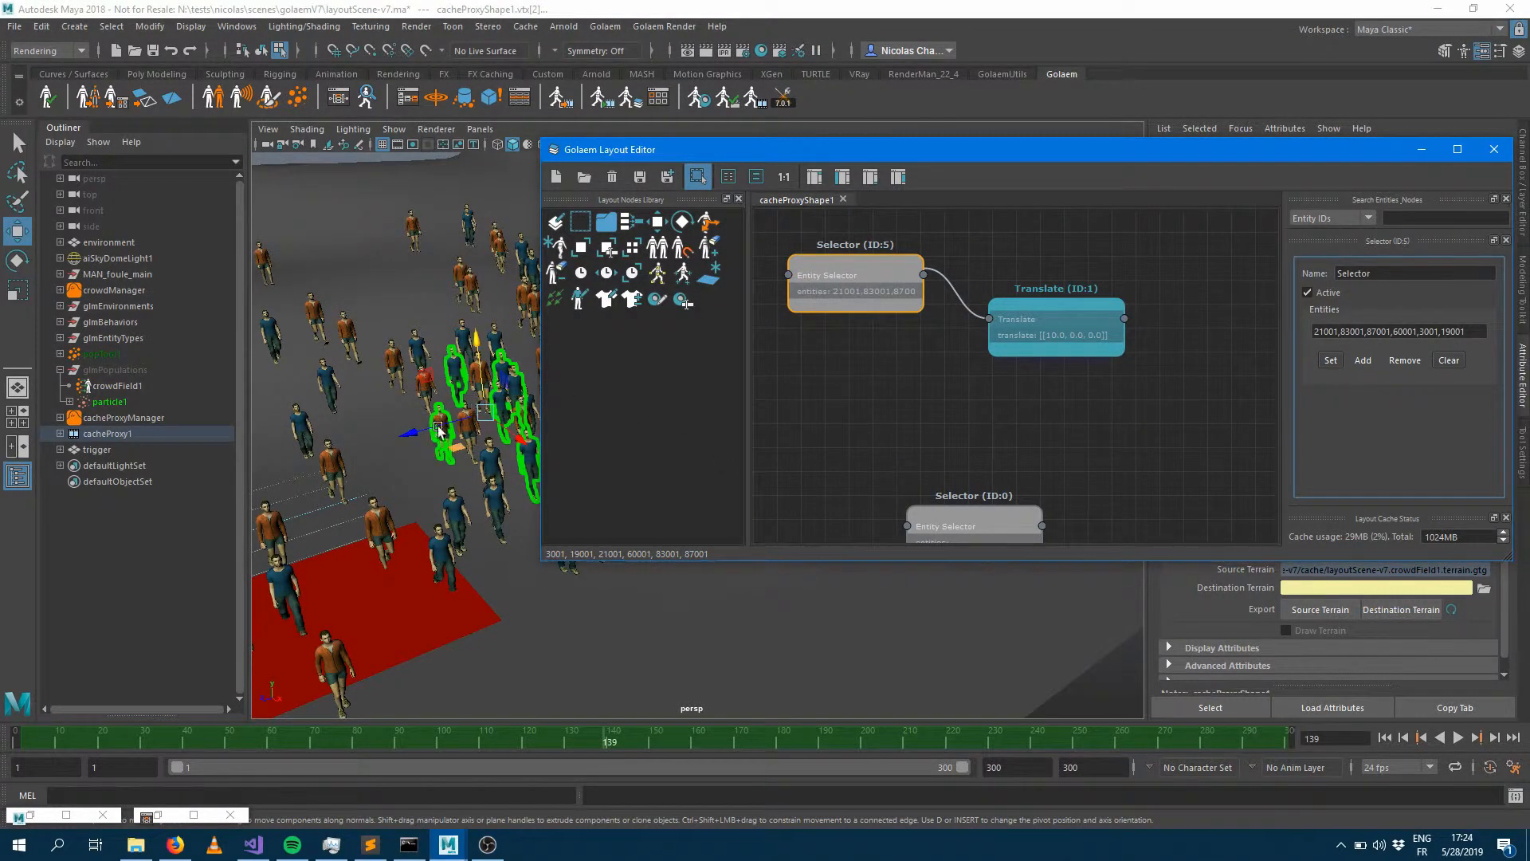
# Step: Select another group of characters, add an Entity Selector containing them below Selector (ID:5), and connect it to Translate's input
pyautogui.keyDown('alt'); pyautogui.moveTo(494, 402); pyautogui.dragTo(757, 346, button='middle'); pyautogui.keyUp('alt')
pyautogui.keyDown('alt'); pyautogui.moveTo(321, 395); pyautogui.dragTo(240, 398, button='right'); pyautogui.keyUp('alt')
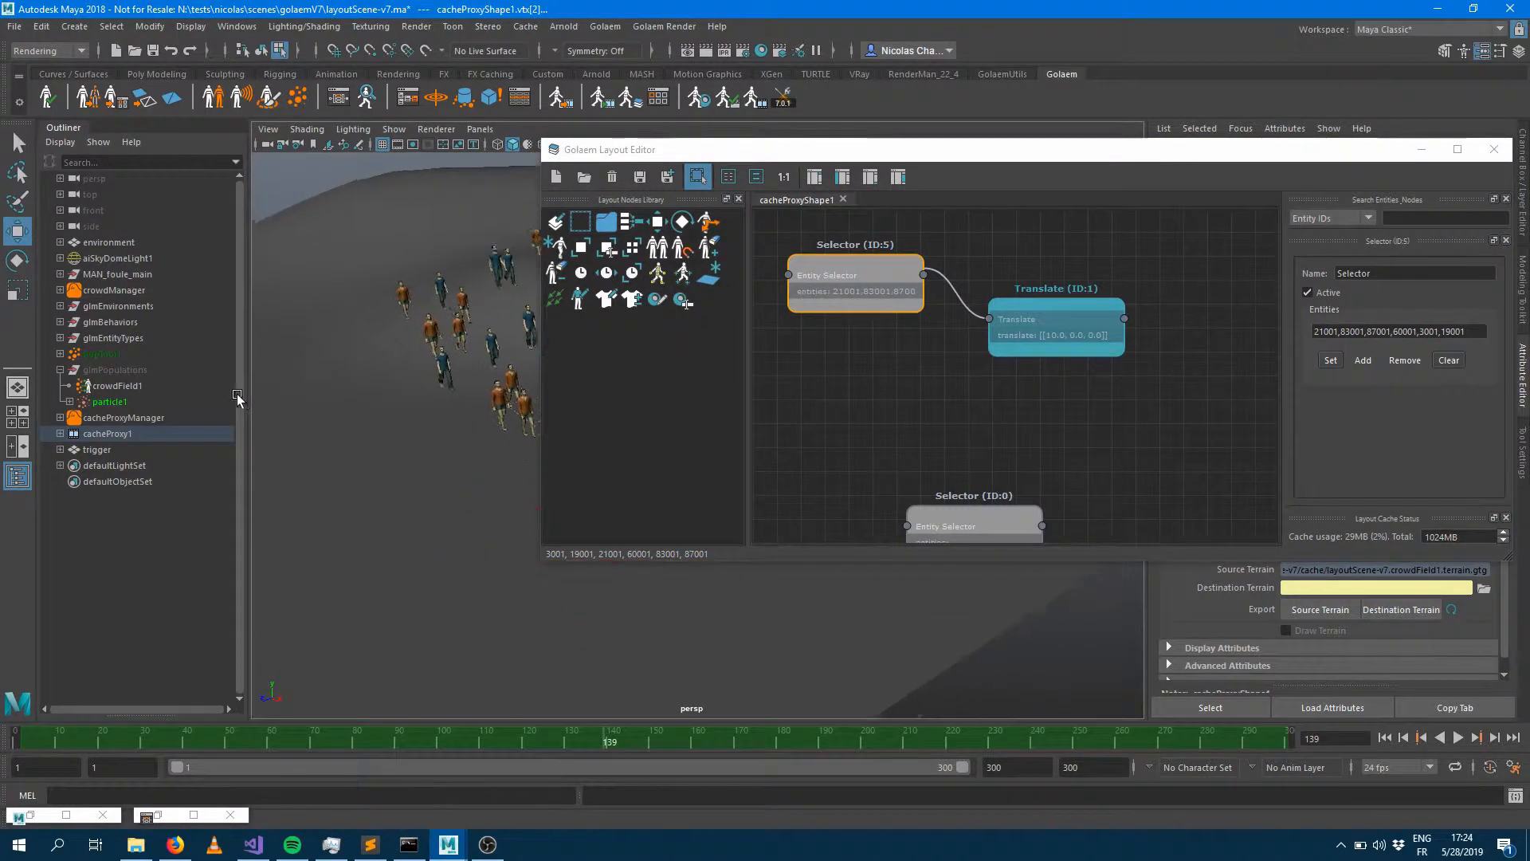
pyautogui.keyDown('alt'); pyautogui.moveTo(404, 451); pyautogui.dragTo(380, 462); pyautogui.keyUp('alt')
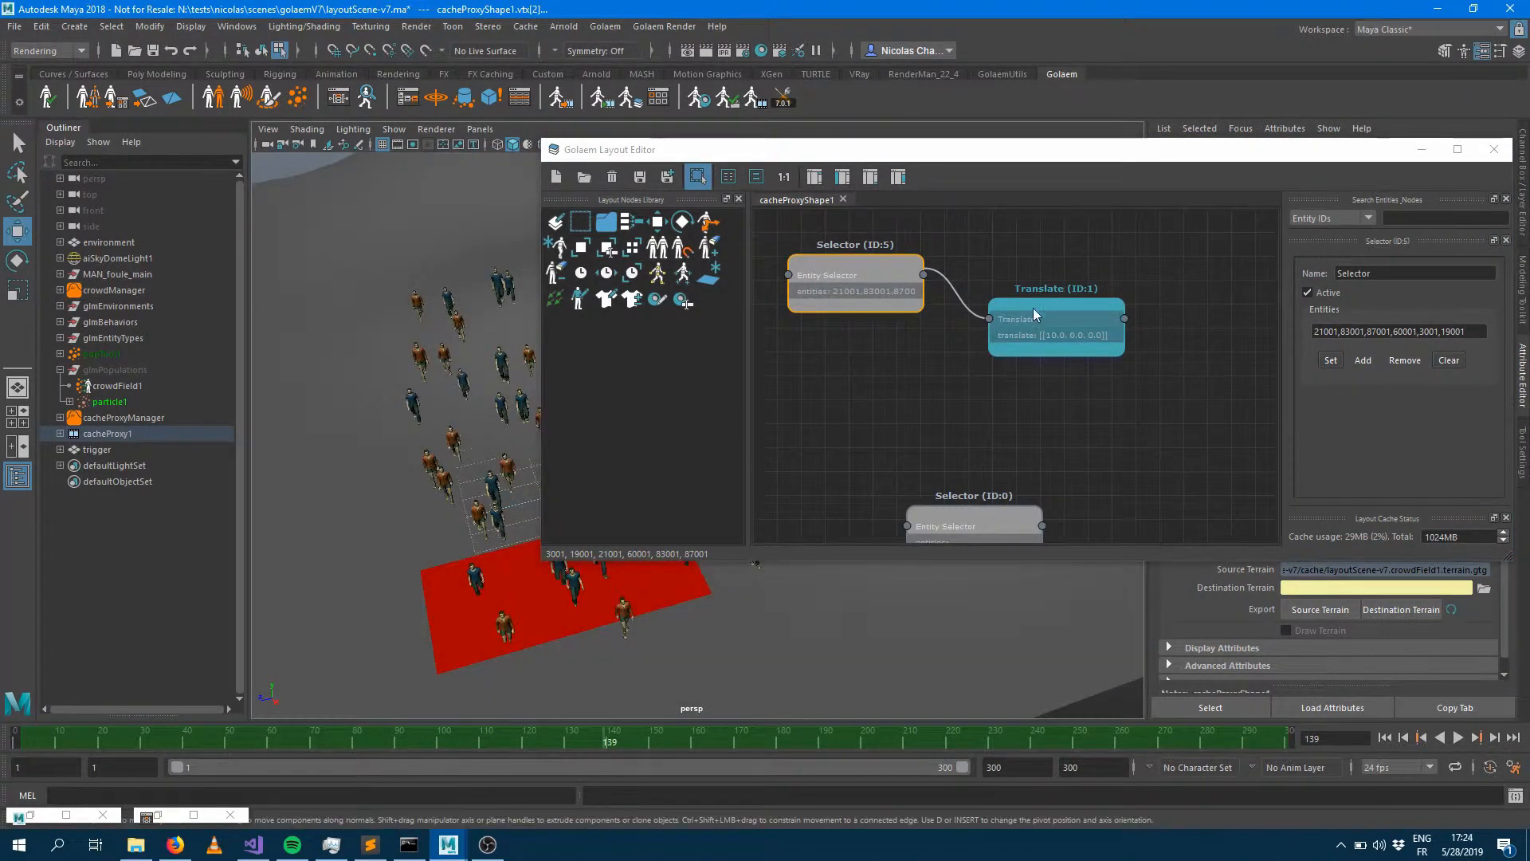
pyautogui.moveTo(378, 275); pyautogui.dragTo(476, 428)
pyautogui.moveTo(581, 222); pyautogui.dragTo(1015, 318)
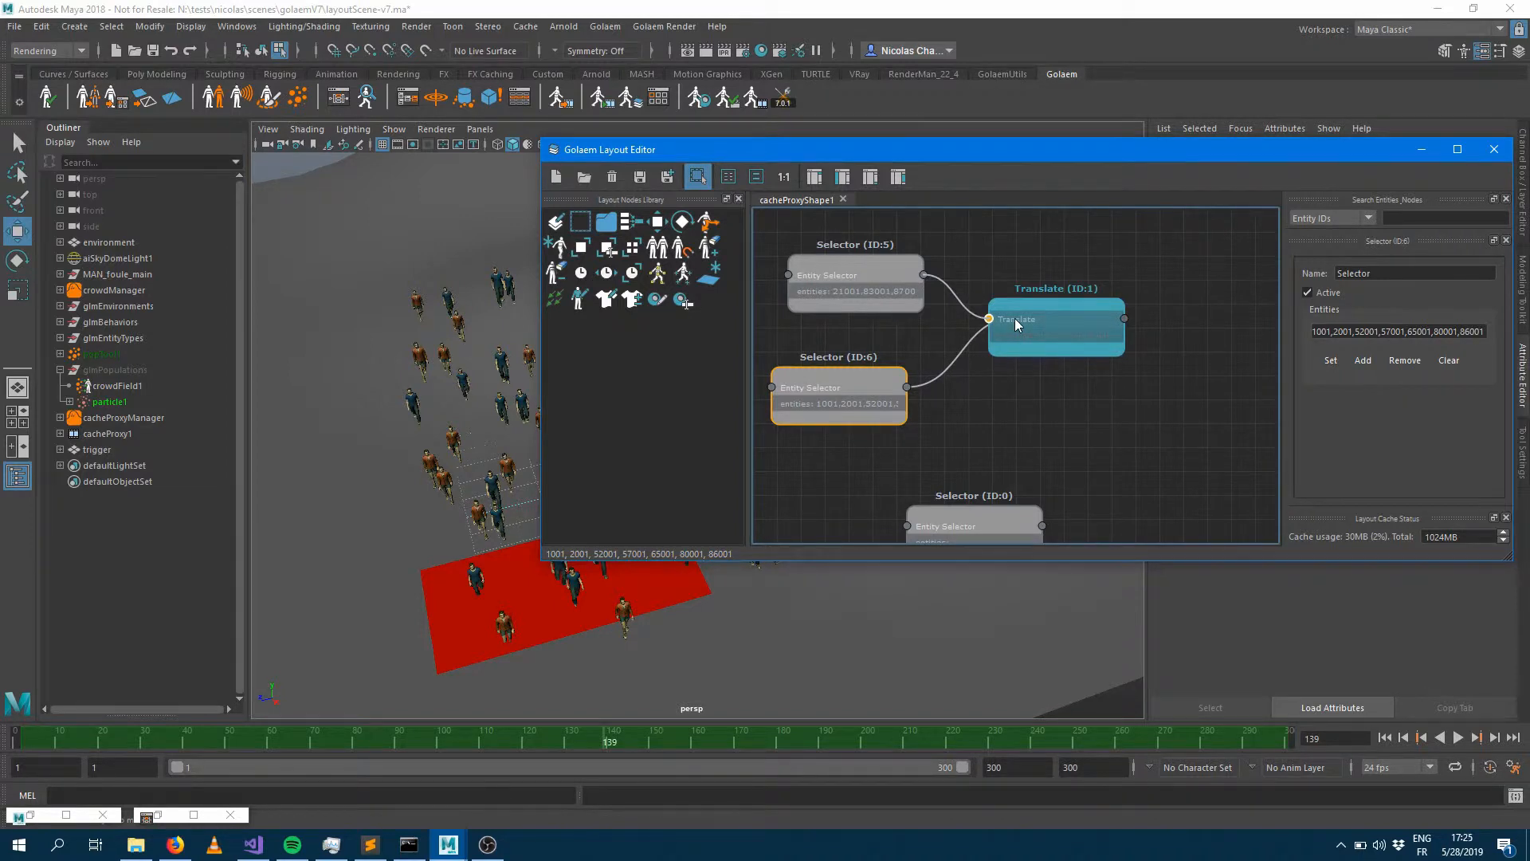
# Step: Examine which characters Translate, Selector (ID:6) and Selector (ID:5) each affect, and check which nodes act on one character picked in the viewport
pyautogui.click(1060, 312)
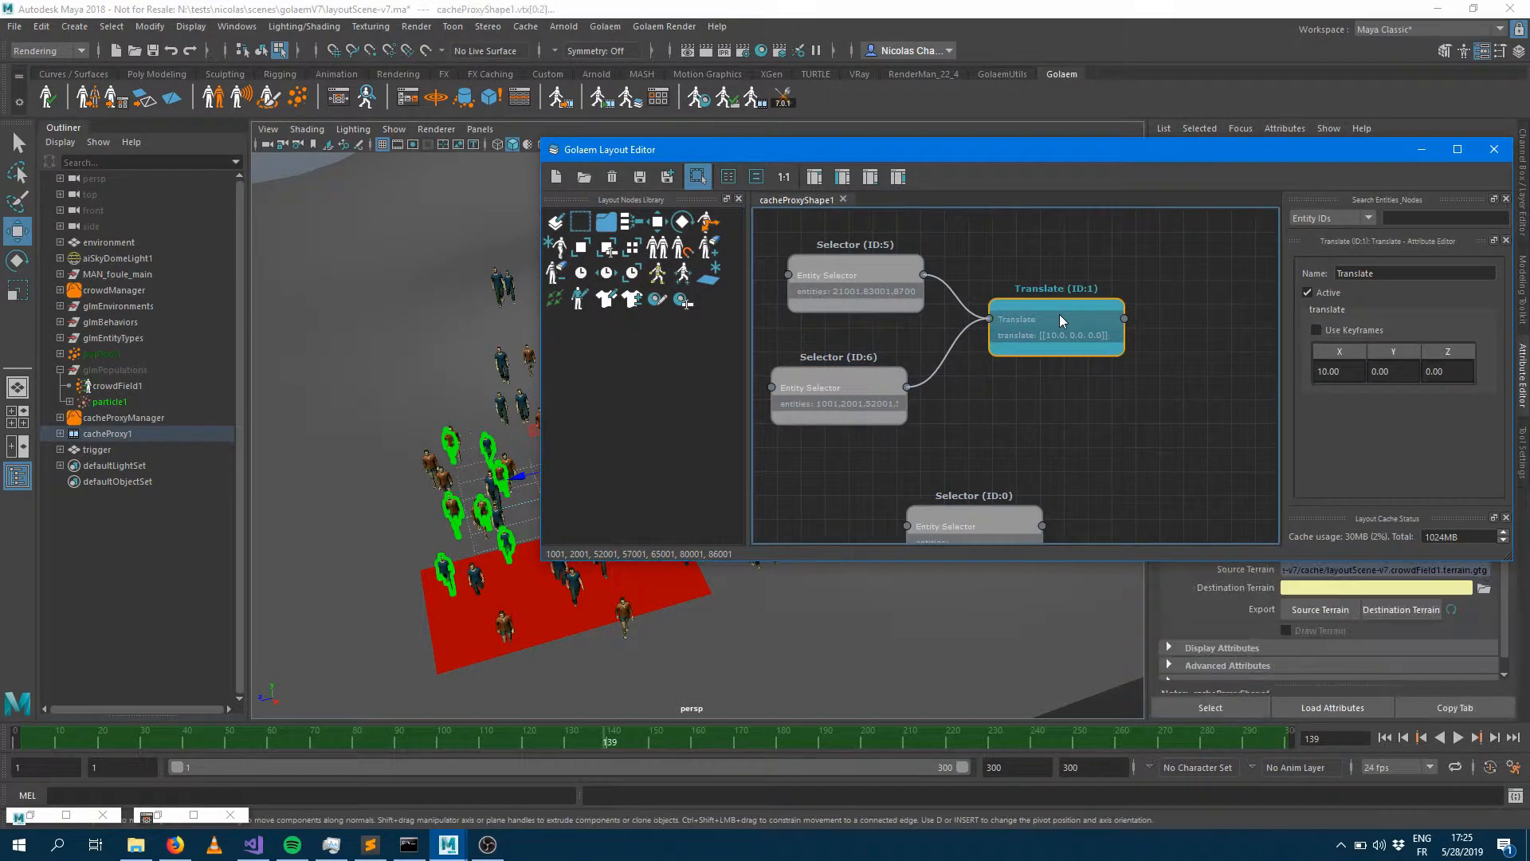
pyautogui.moveTo(869, 149); pyautogui.dragTo(1069, 405)
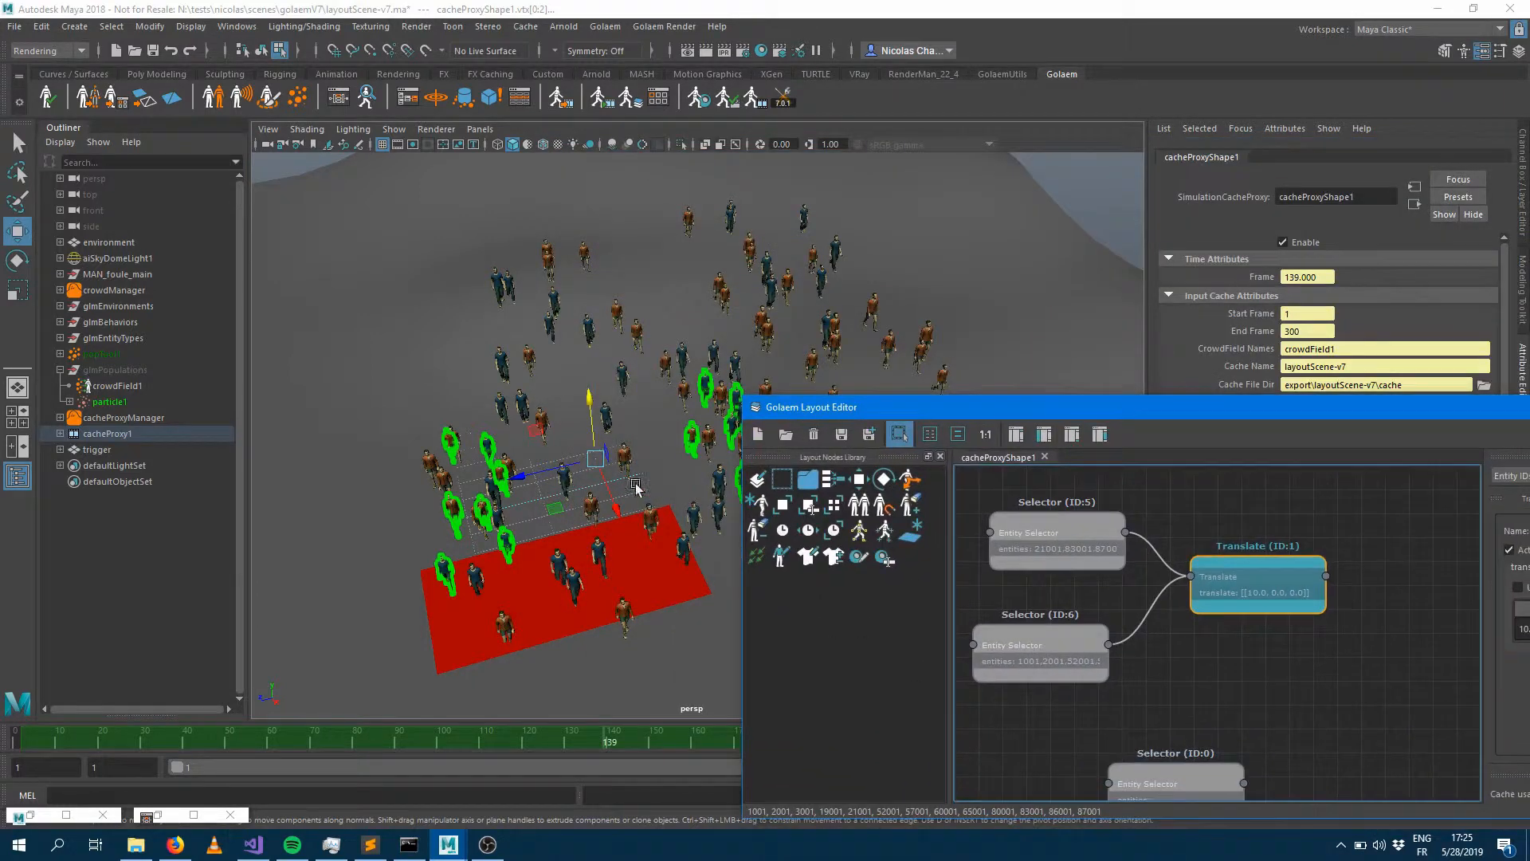
pyautogui.click(1068, 637)
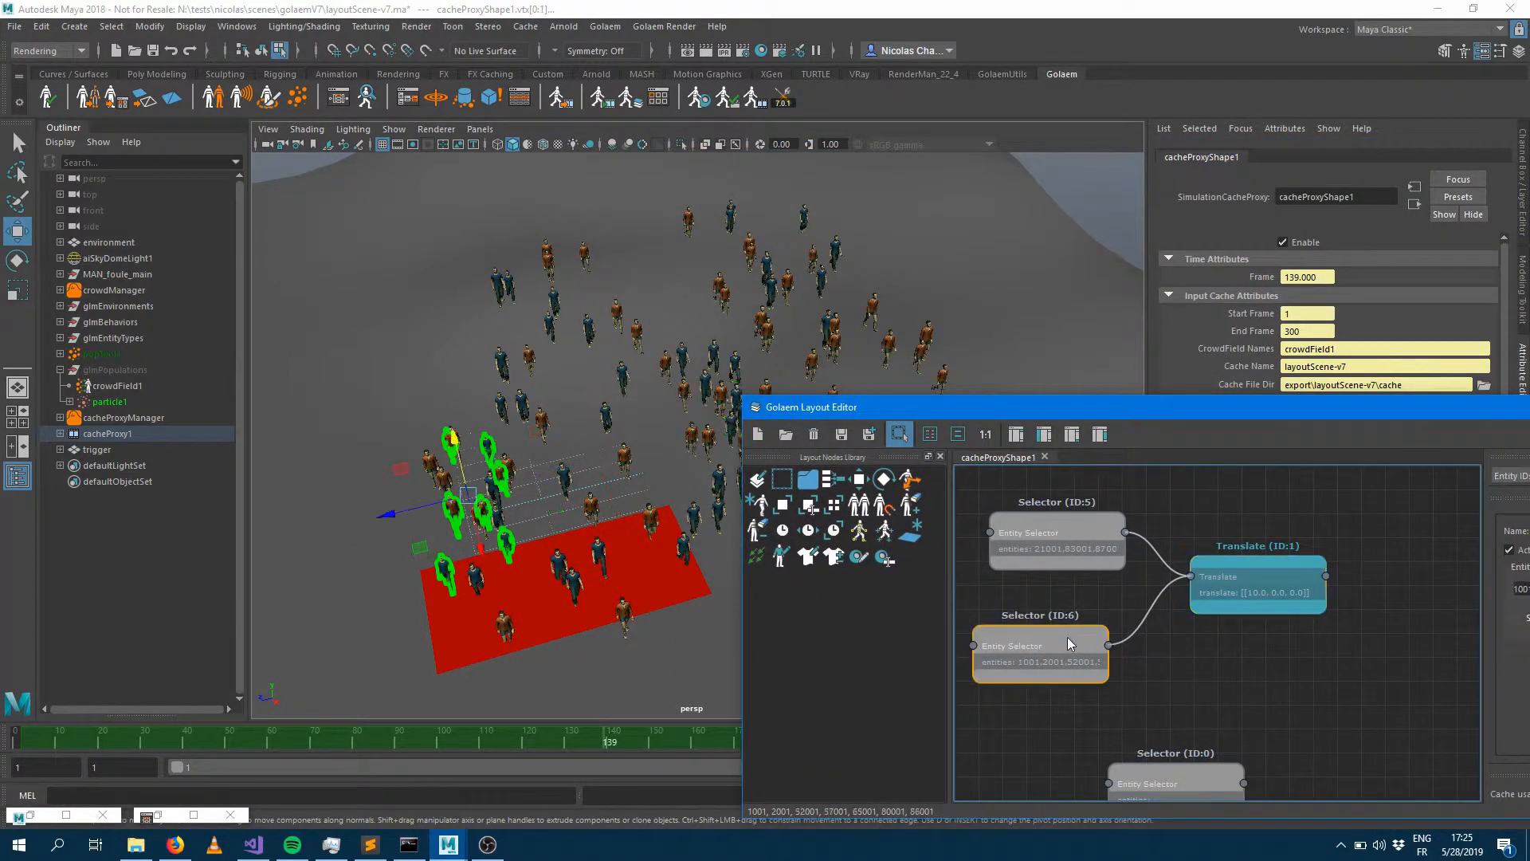
pyautogui.click(1071, 523)
pyautogui.moveTo(1075, 634); pyautogui.dragTo(1090, 610)
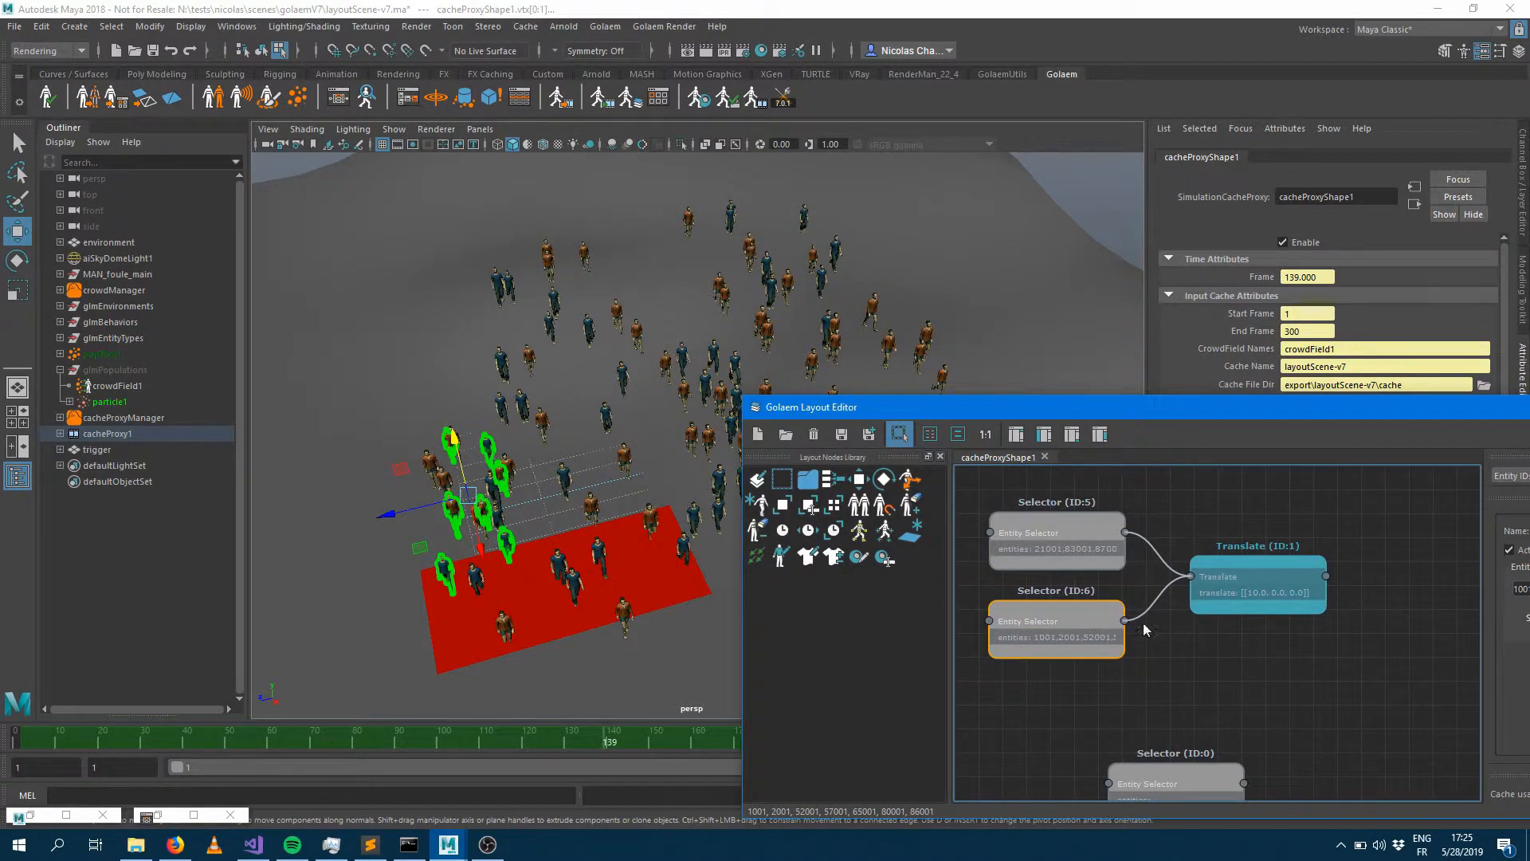
pyautogui.click(1294, 529)
pyautogui.click(1249, 568)
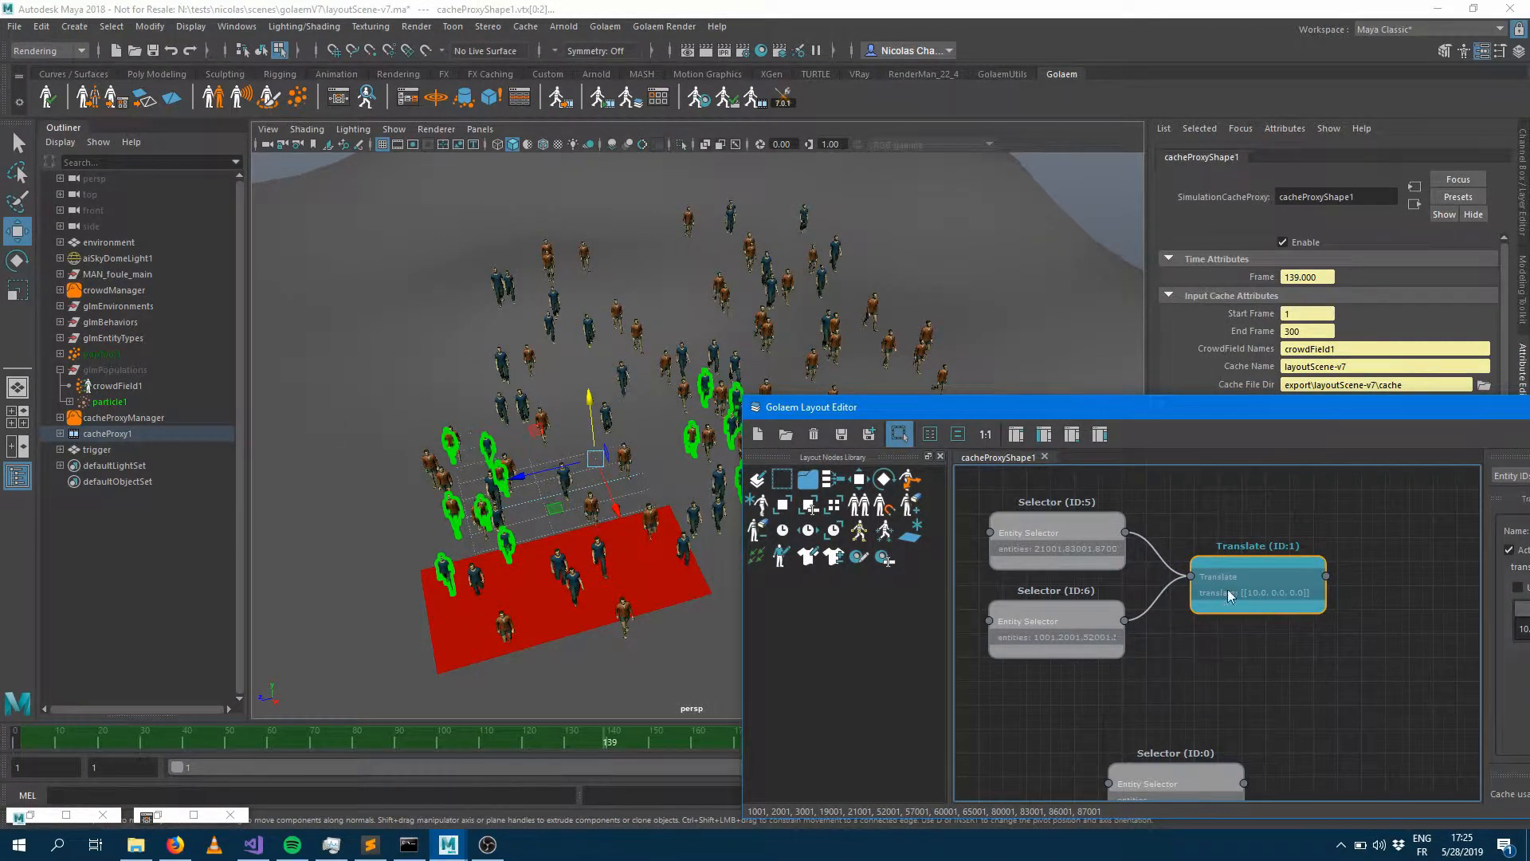
pyautogui.click(1103, 196)
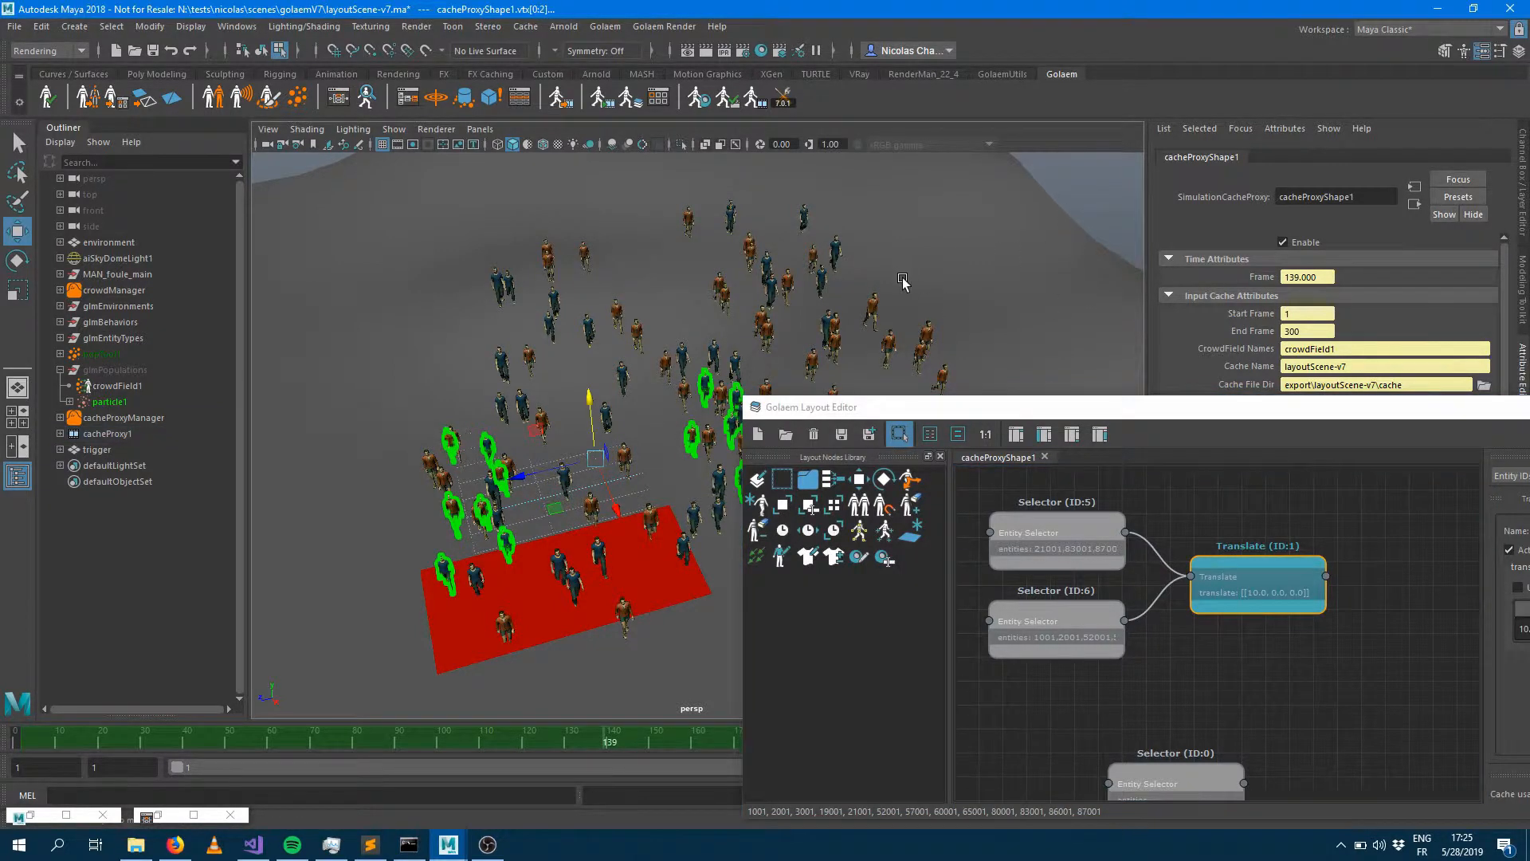
pyautogui.click(487, 444)
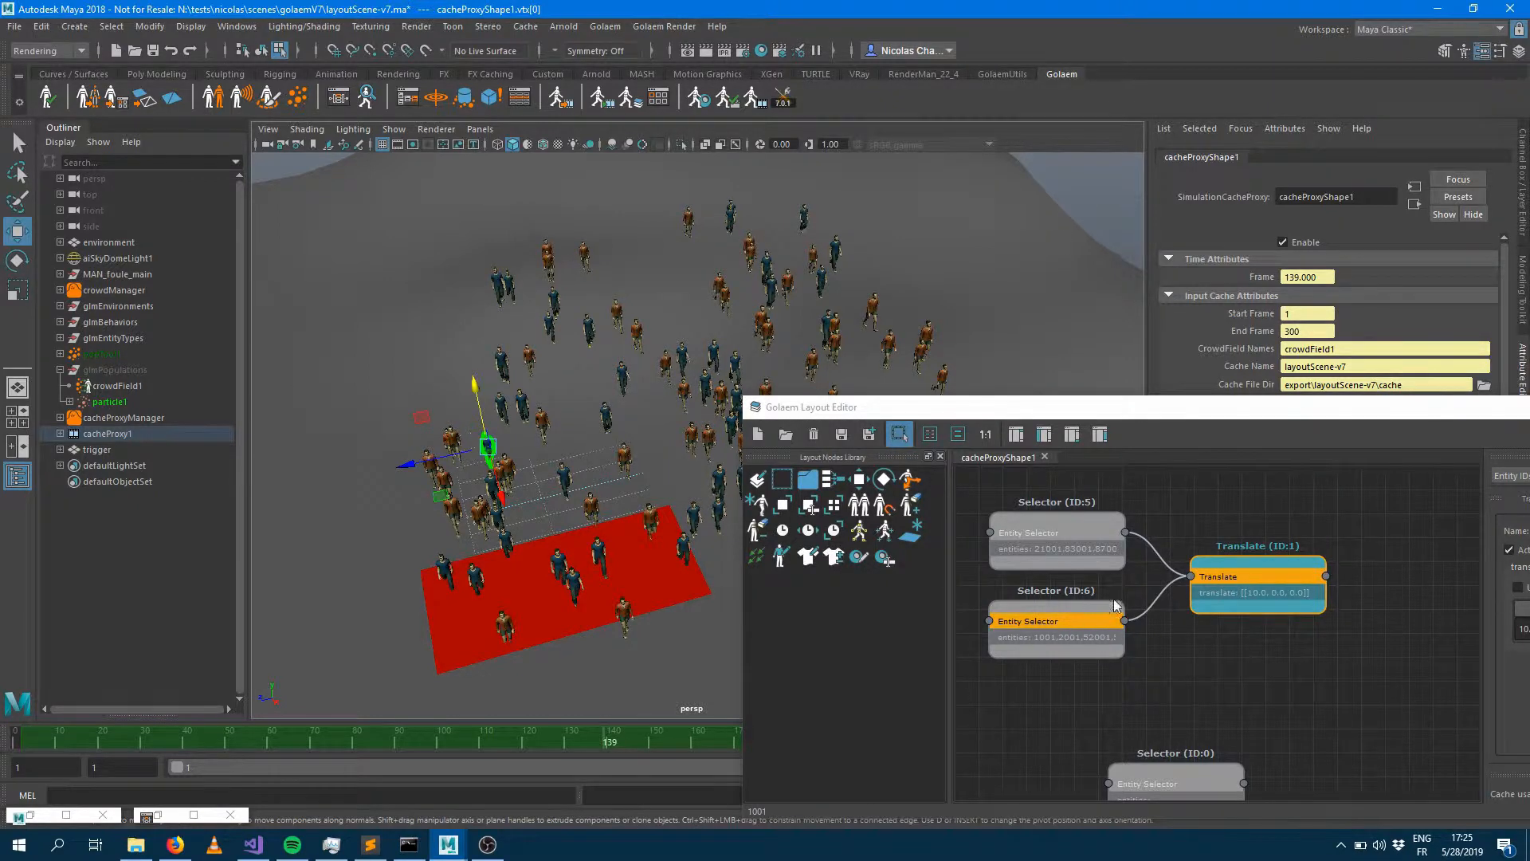
# Step: Disconnect Selector (ID:6) from Translate, moving it lower, and replace the entity list of Selector (ID:5) with the wildcard *
pyautogui.moveTo(1100, 604); pyautogui.dragTo(1074, 655)
pyautogui.click(1077, 531)
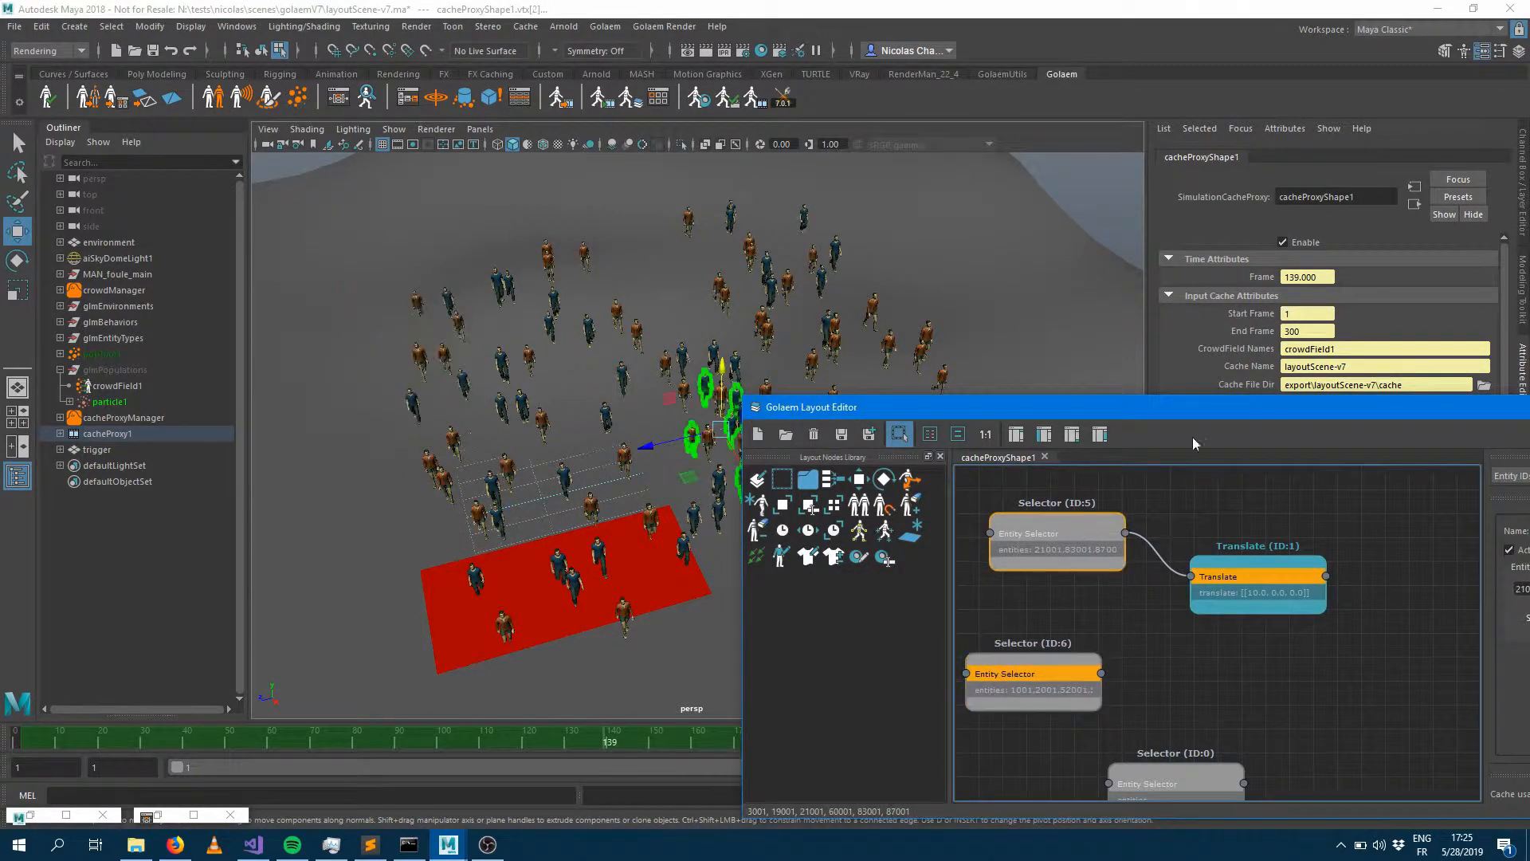
pyautogui.moveTo(1212, 405); pyautogui.dragTo(869, 355)
pyautogui.moveTo(1247, 481); pyautogui.dragTo(1179, 476)
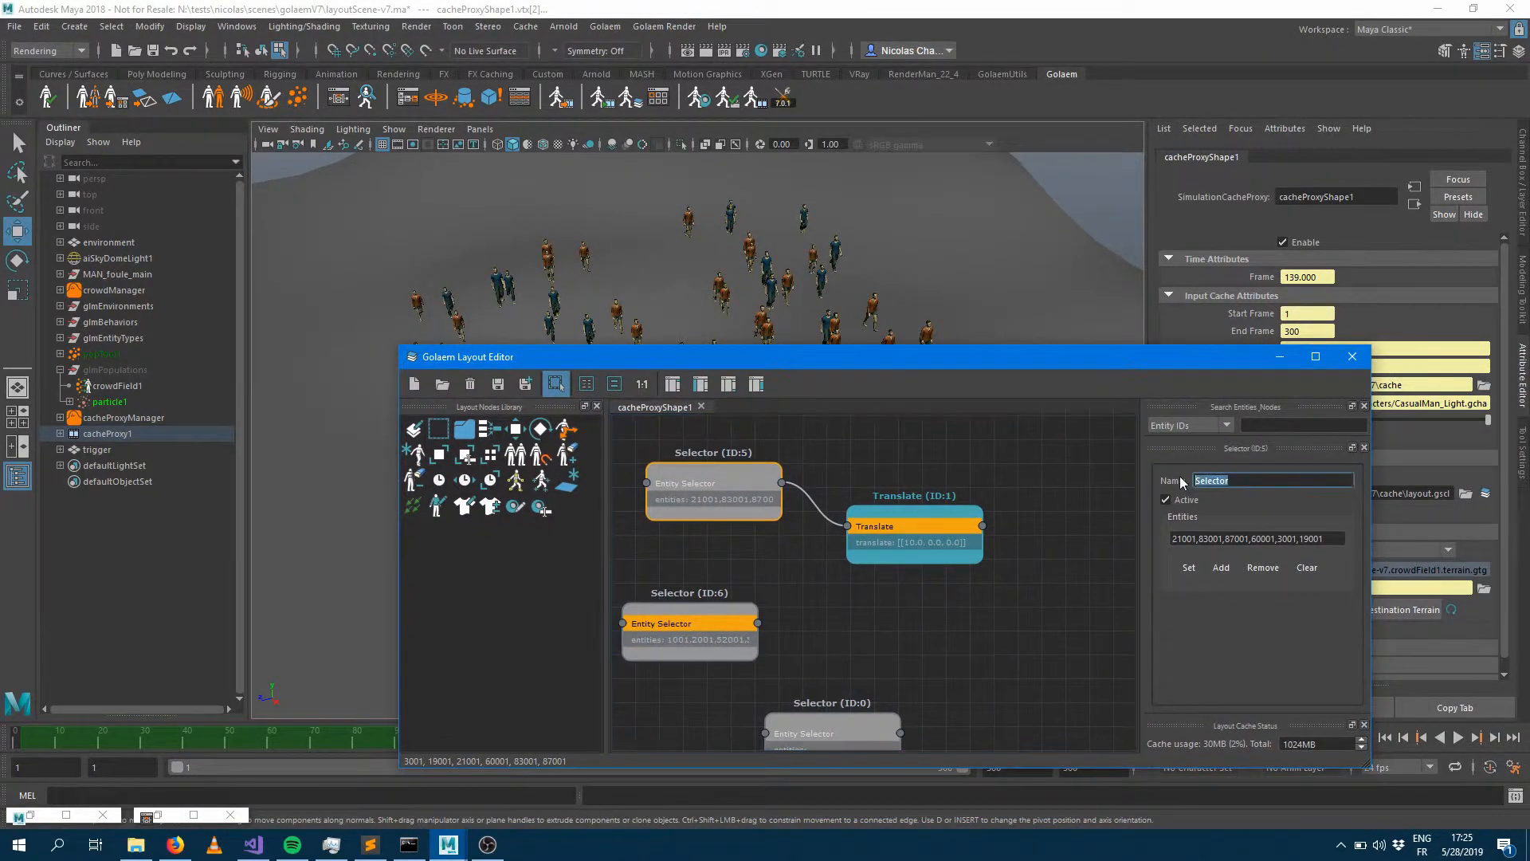
pyautogui.write('s')
pyautogui.write('Selector')
pyautogui.tripleClick(1331, 543)
pyautogui.write('*')
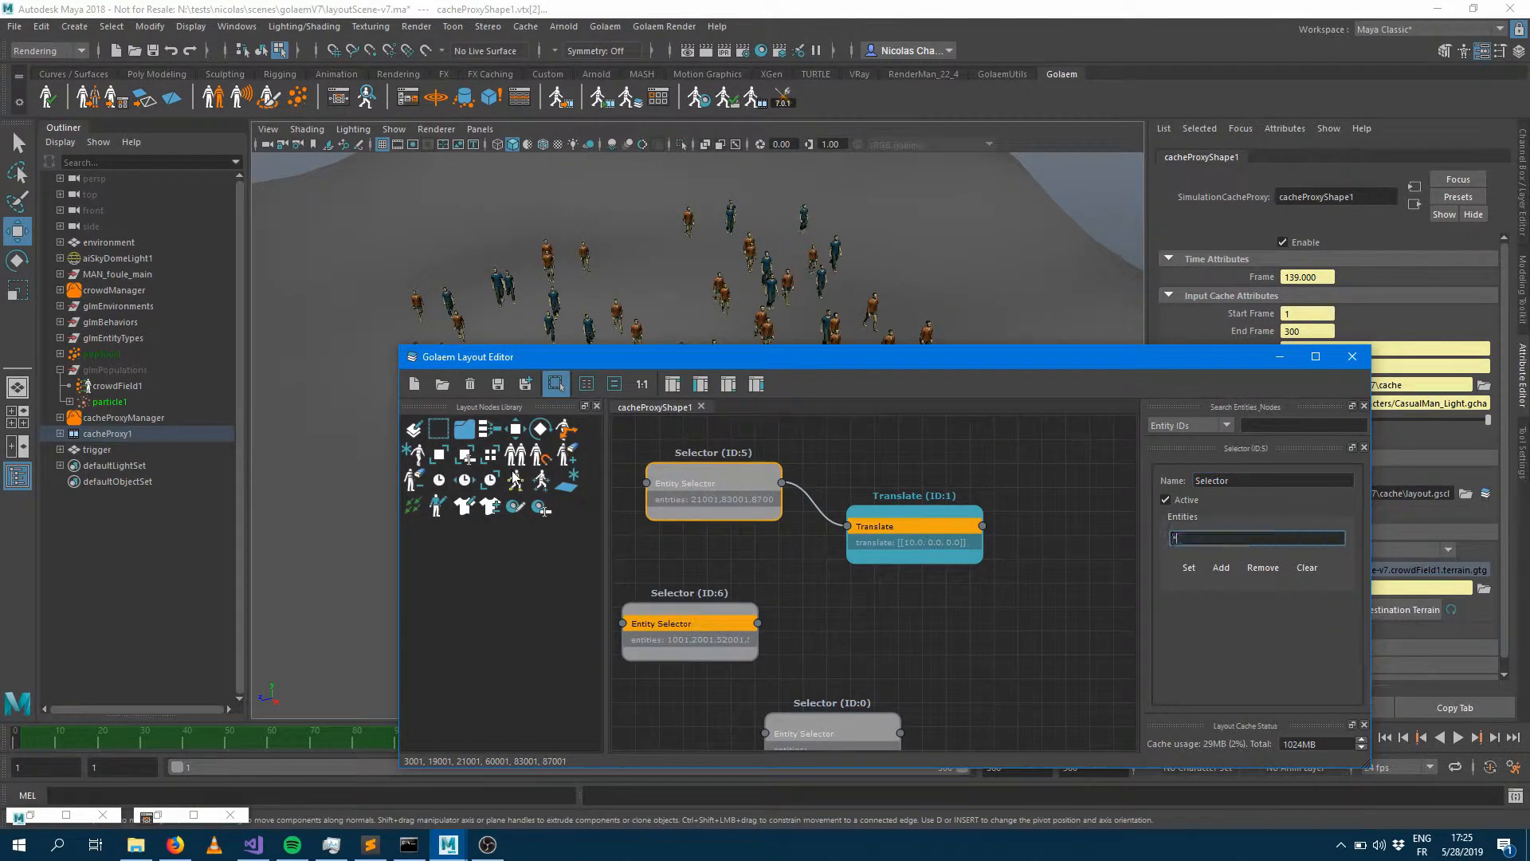
pyautogui.press('Return')
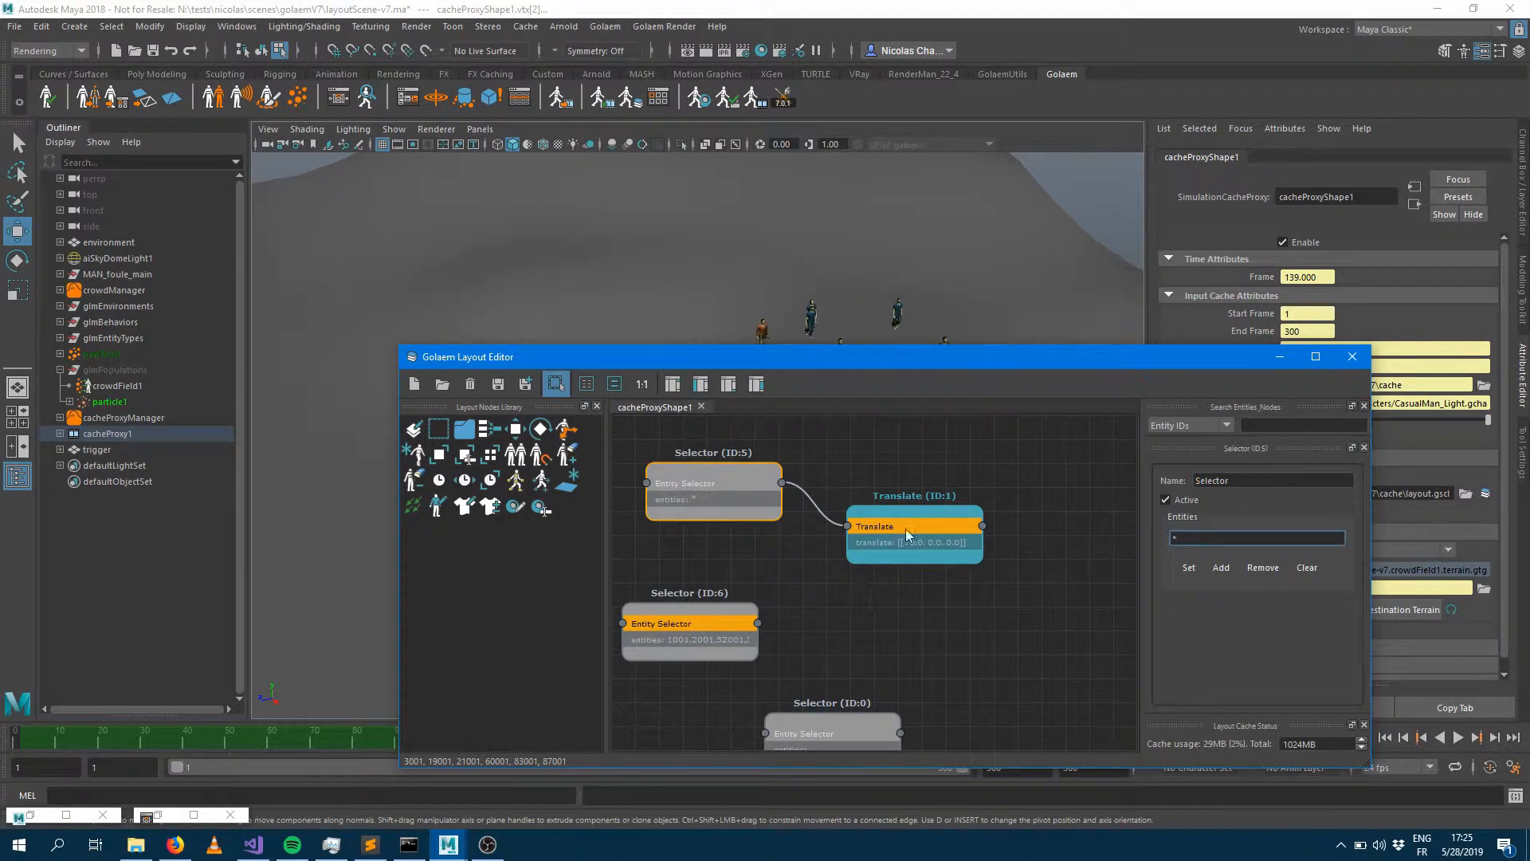
# Step: Place Translate closer to Selector (ID:5), clear the node selection, and reveal the whole crowd in the viewport
pyautogui.moveTo(910, 514); pyautogui.dragTo(885, 475)
pyautogui.click(1030, 518)
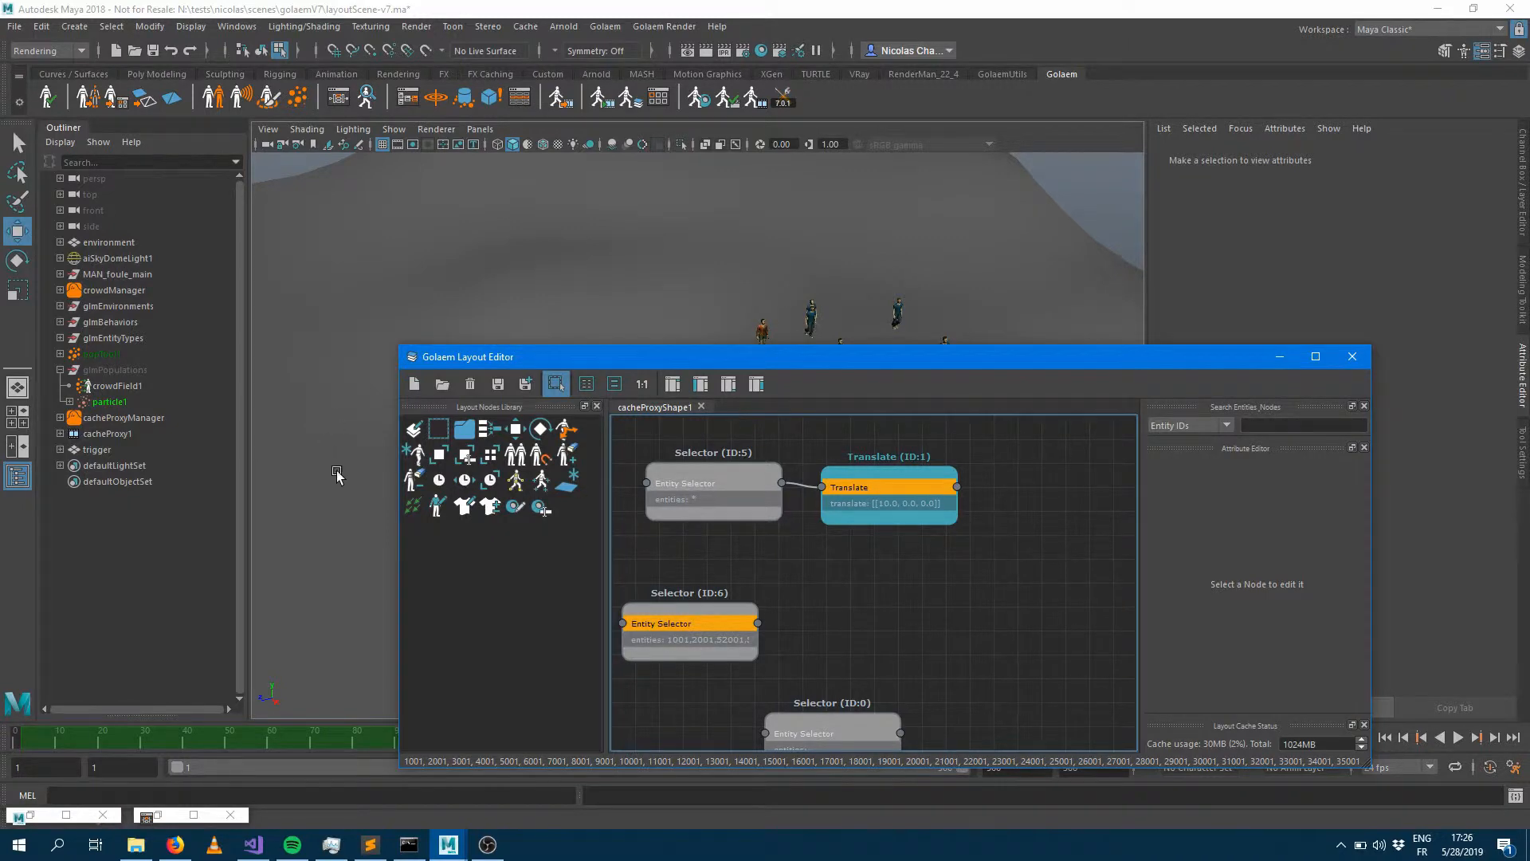
pyautogui.moveTo(816, 361); pyautogui.dragTo(737, 753)
pyautogui.keyDown('alt'); pyautogui.moveTo(844, 558); pyautogui.dragTo(834, 518); pyautogui.keyUp('alt')
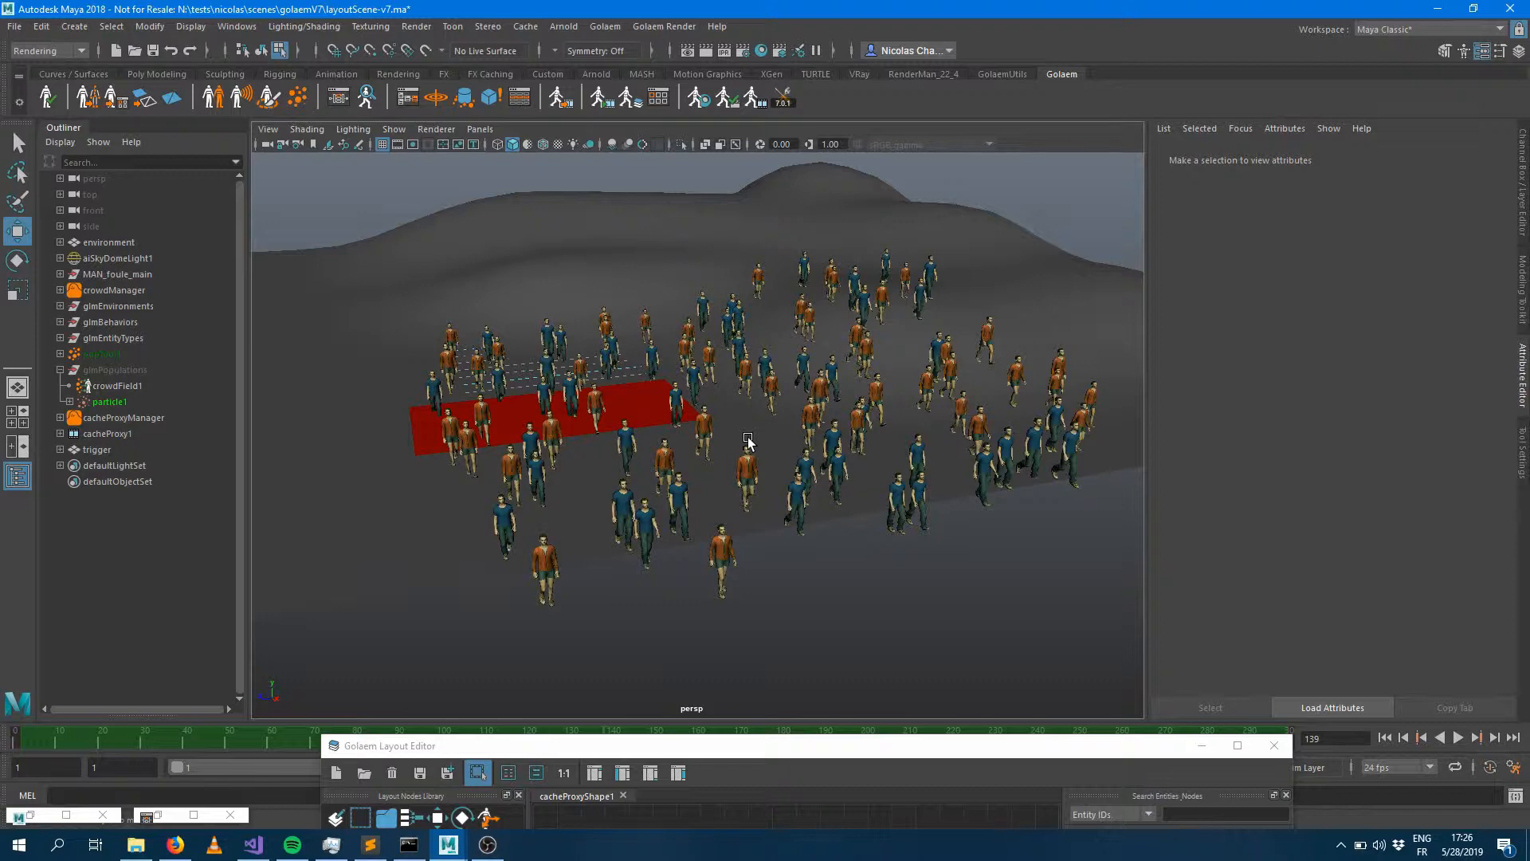
# Step: Add an AddRemoveMeshAssets node beside Translate, connect Translate's output to its input, and make it the root
pyautogui.moveTo(814, 745); pyautogui.dragTo(753, 175)
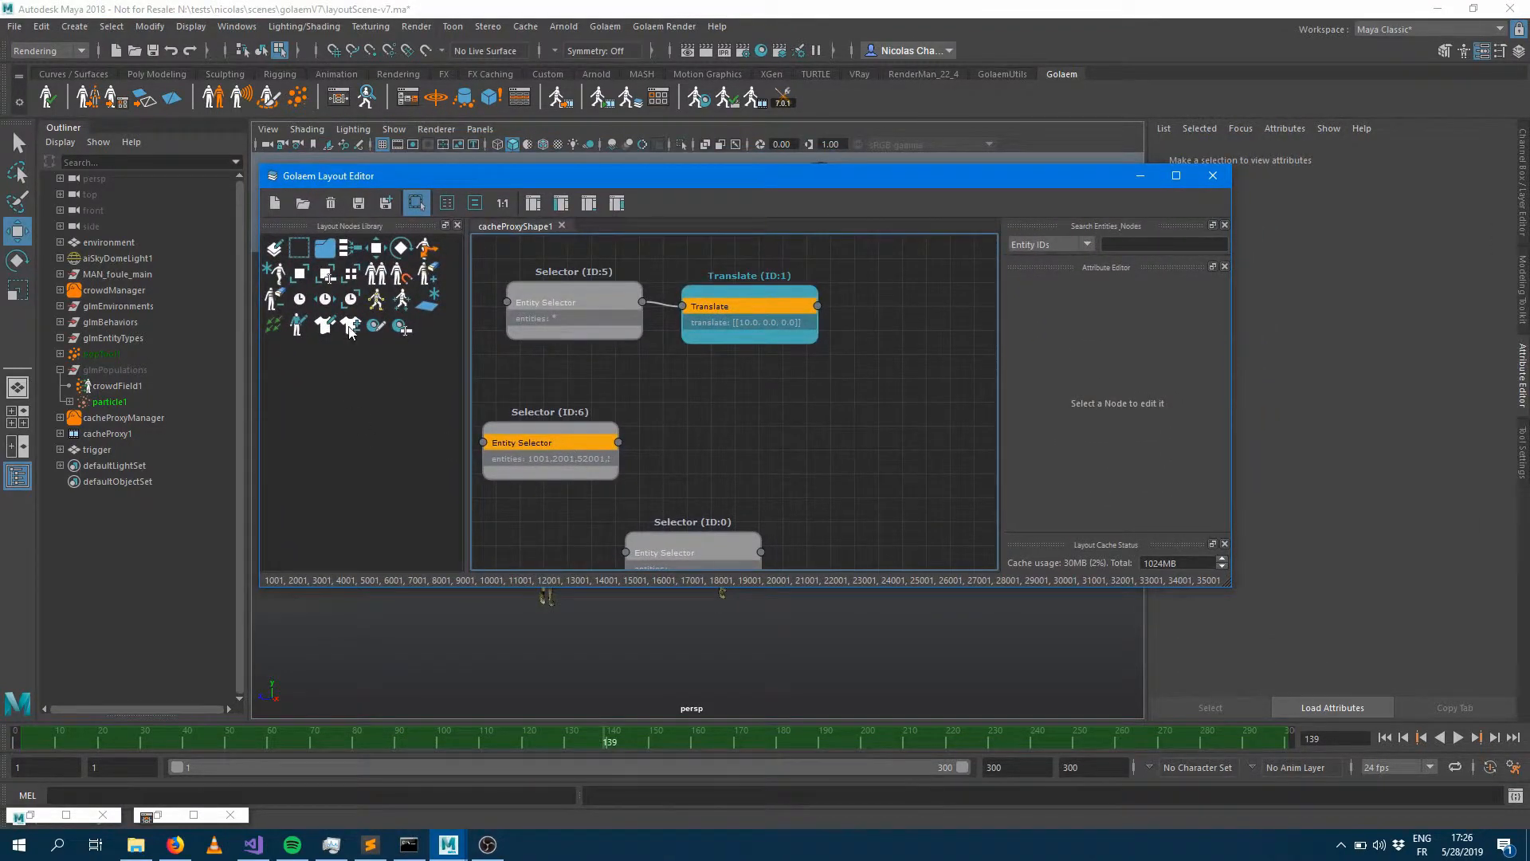
pyautogui.moveTo(986, 443); pyautogui.dragTo(910, 306)
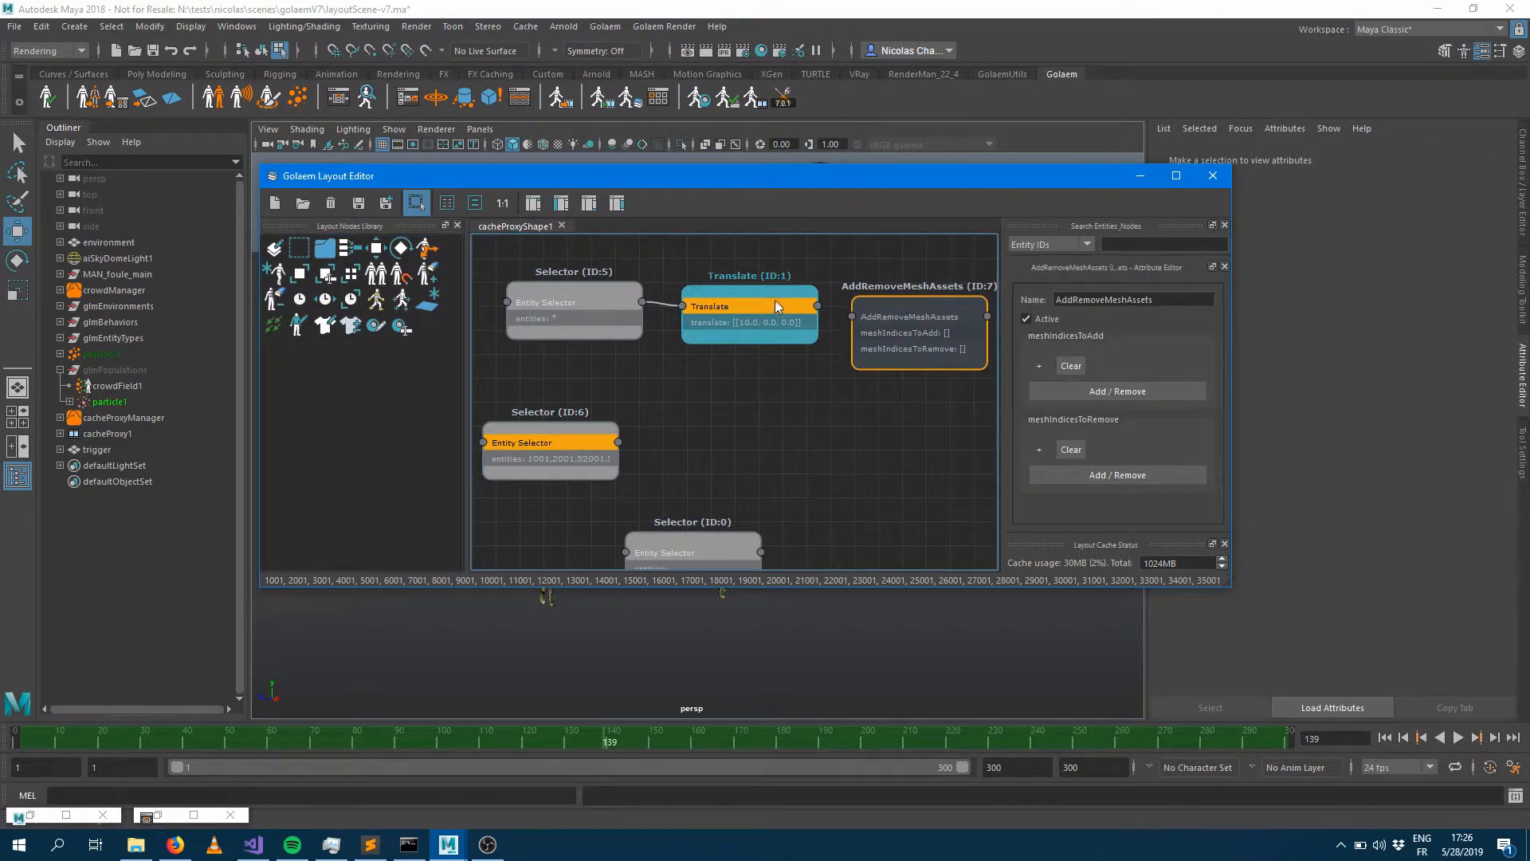
pyautogui.moveTo(817, 306); pyautogui.dragTo(880, 328)
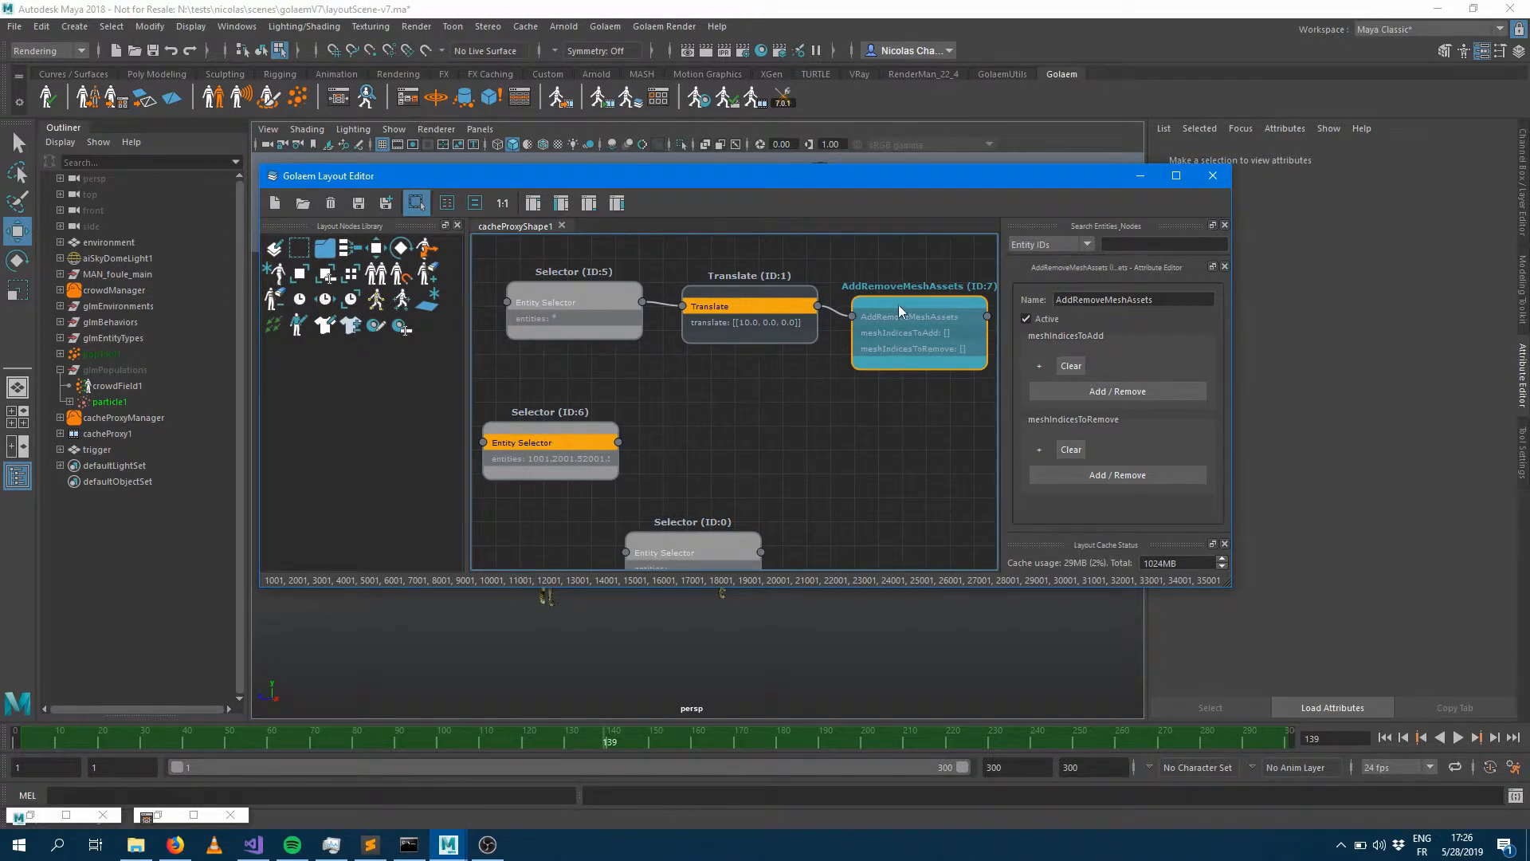
pyautogui.moveTo(897, 304); pyautogui.dragTo(896, 299)
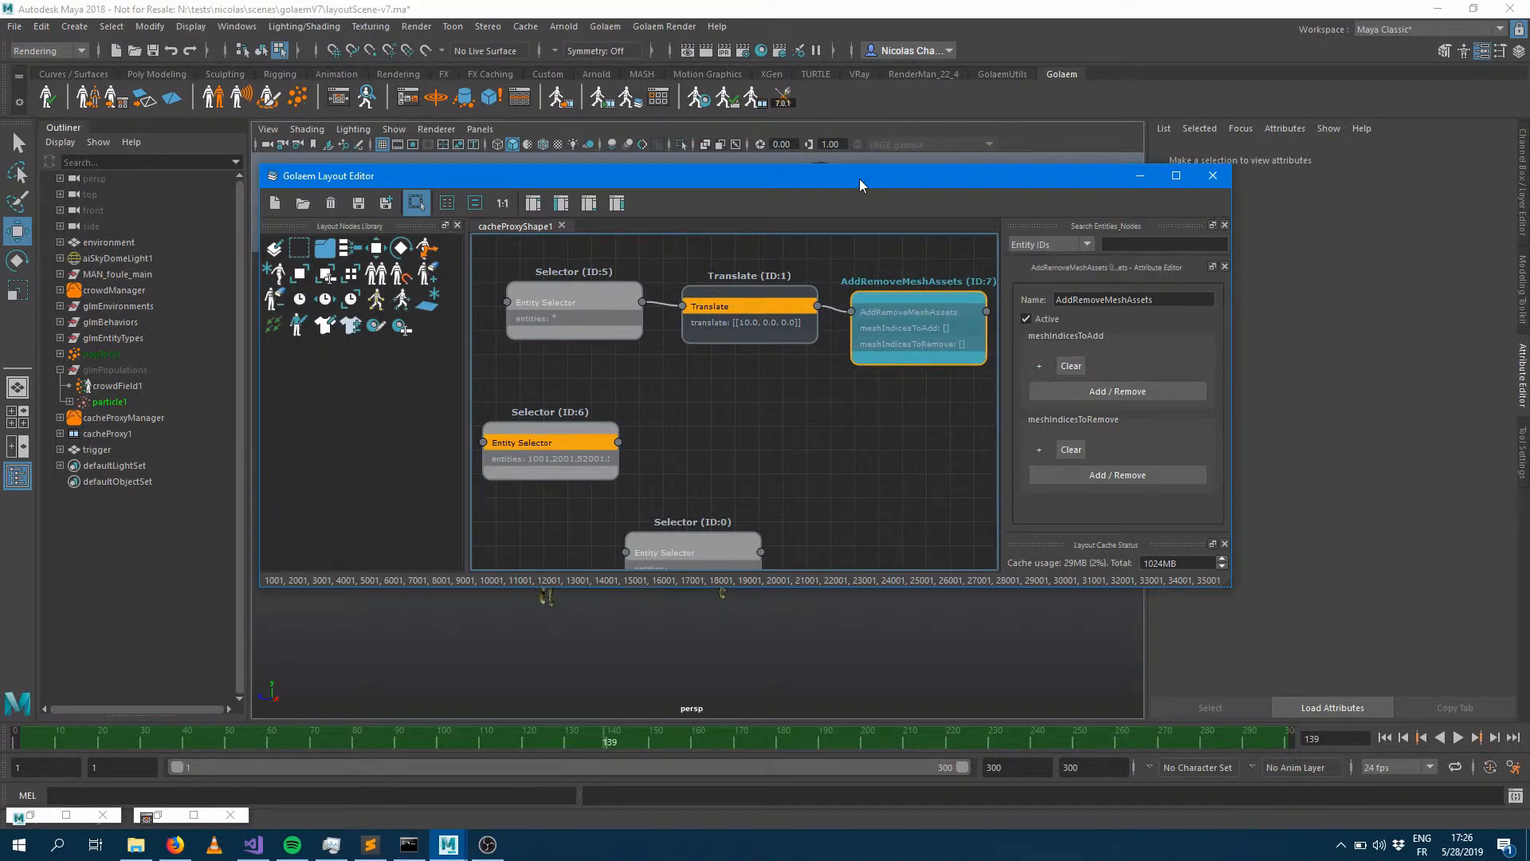
# Step: Add an entry to meshIndicesToRemove on AddRemoveMeshAssets and set it to the standard torso sweatshirt mesh
pyautogui.moveTo(859, 178); pyautogui.dragTo(817, 229)
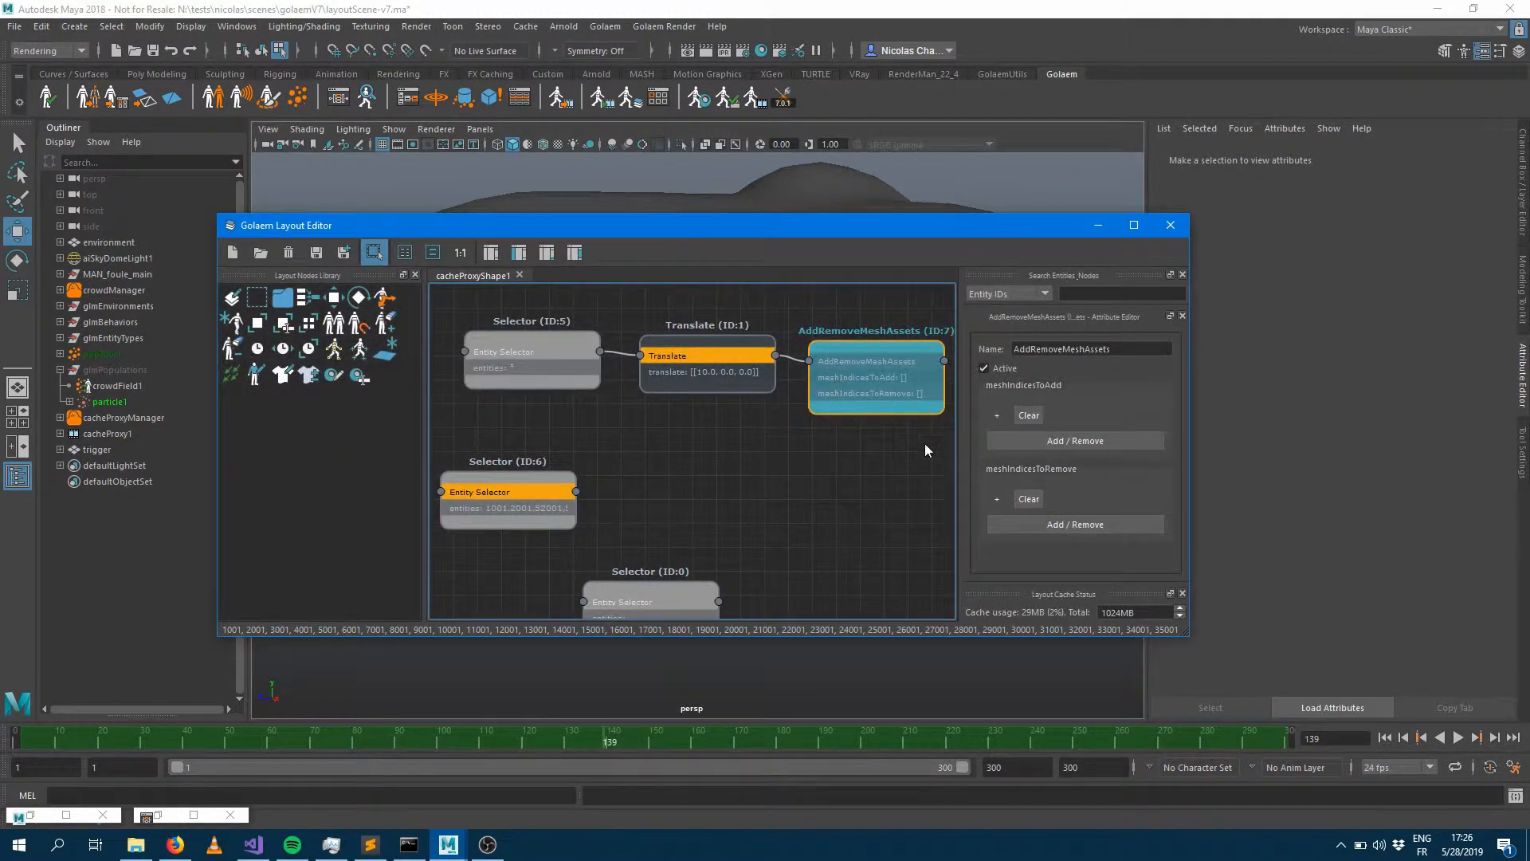
pyautogui.click(996, 502)
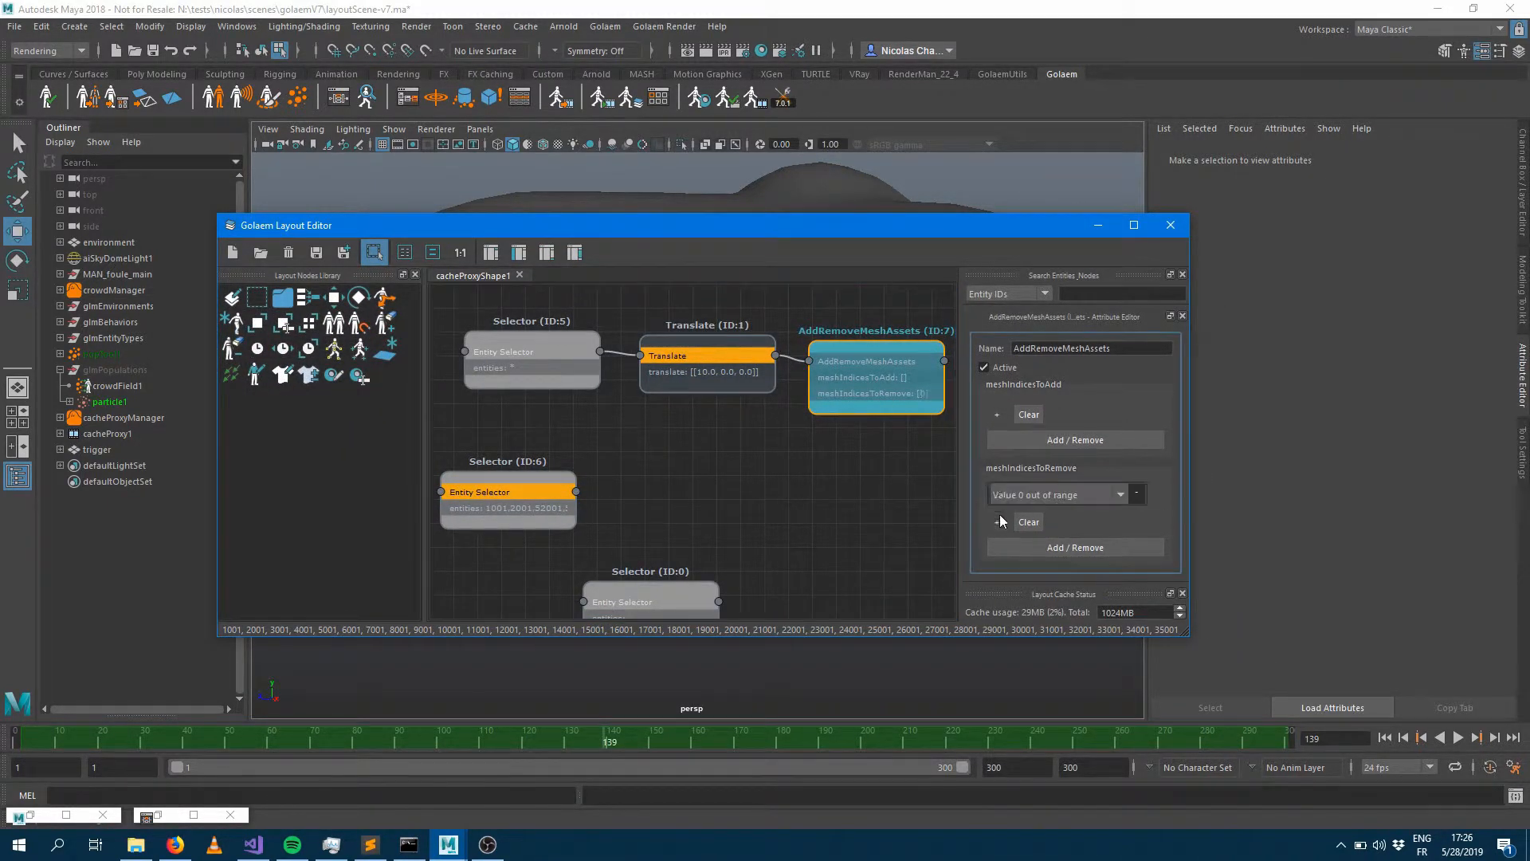
pyautogui.click(826, 444)
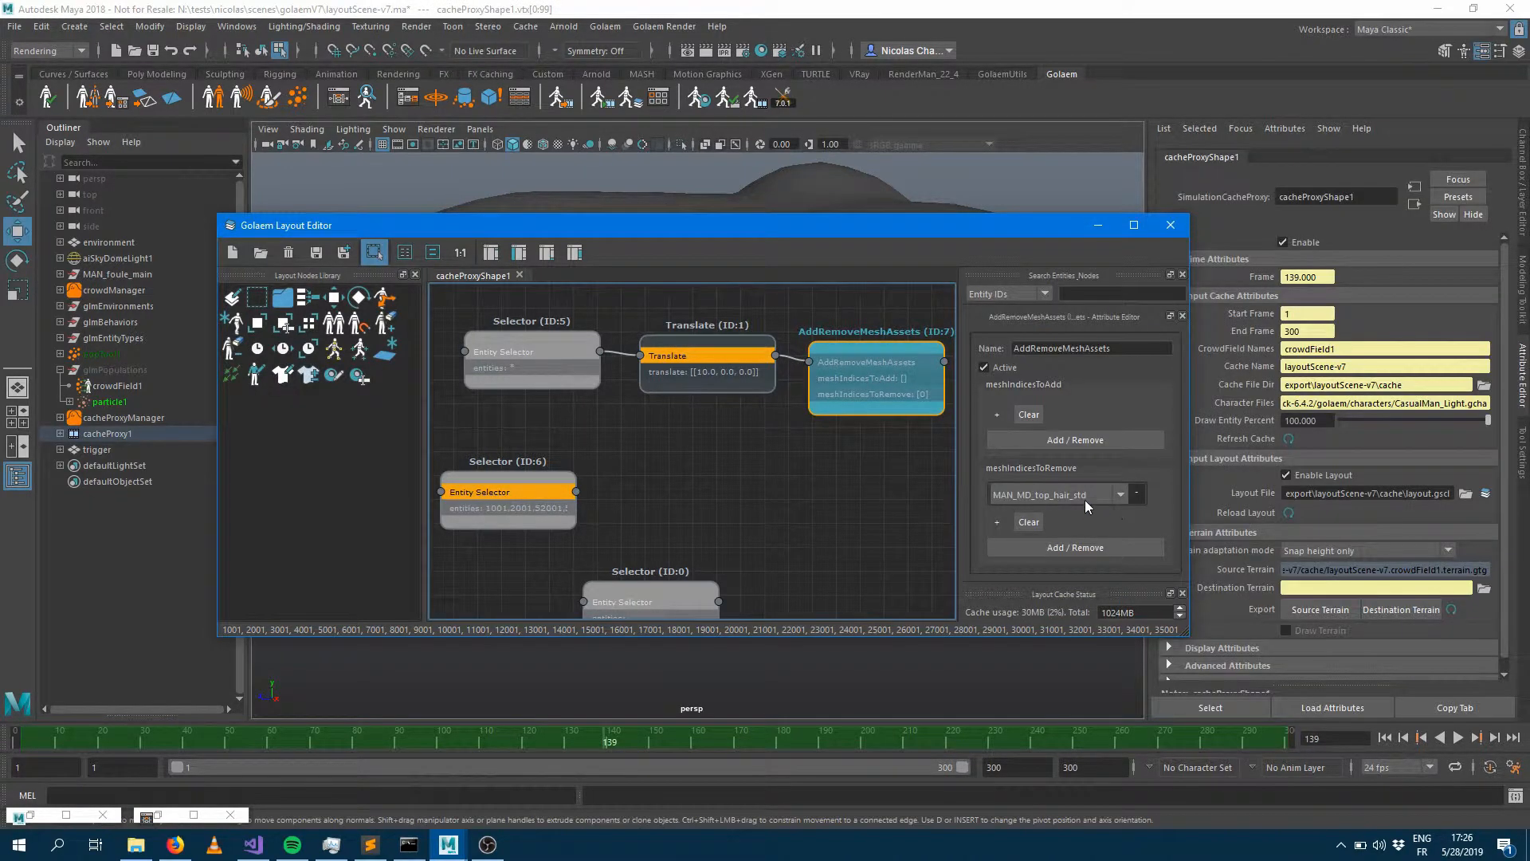
pyautogui.click(1083, 497)
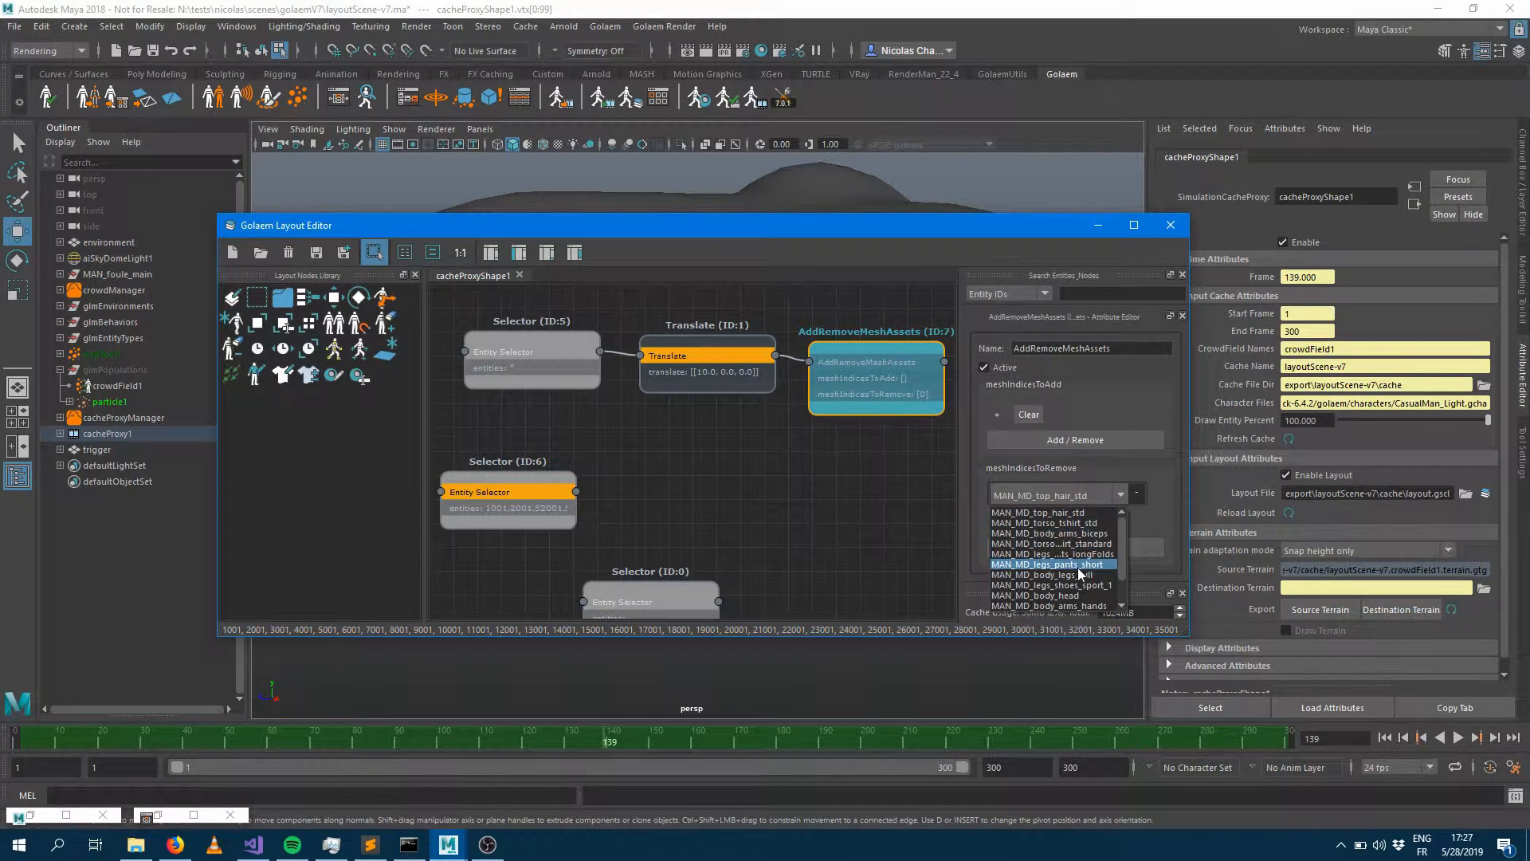
pyautogui.scroll(-1, 1079, 574)
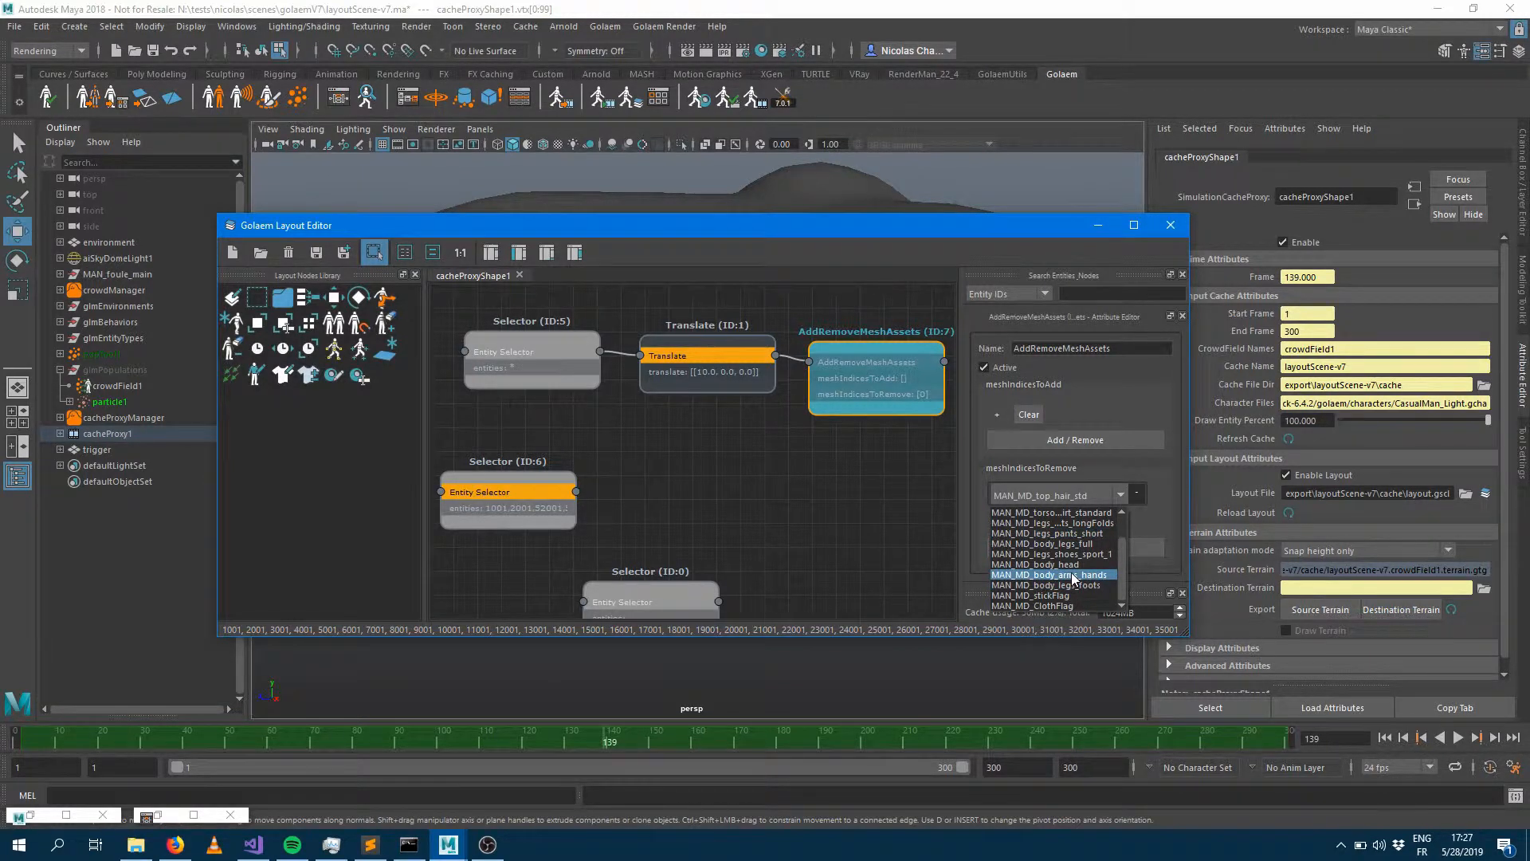
pyautogui.scroll(1, 1076, 558)
pyautogui.click(1073, 544)
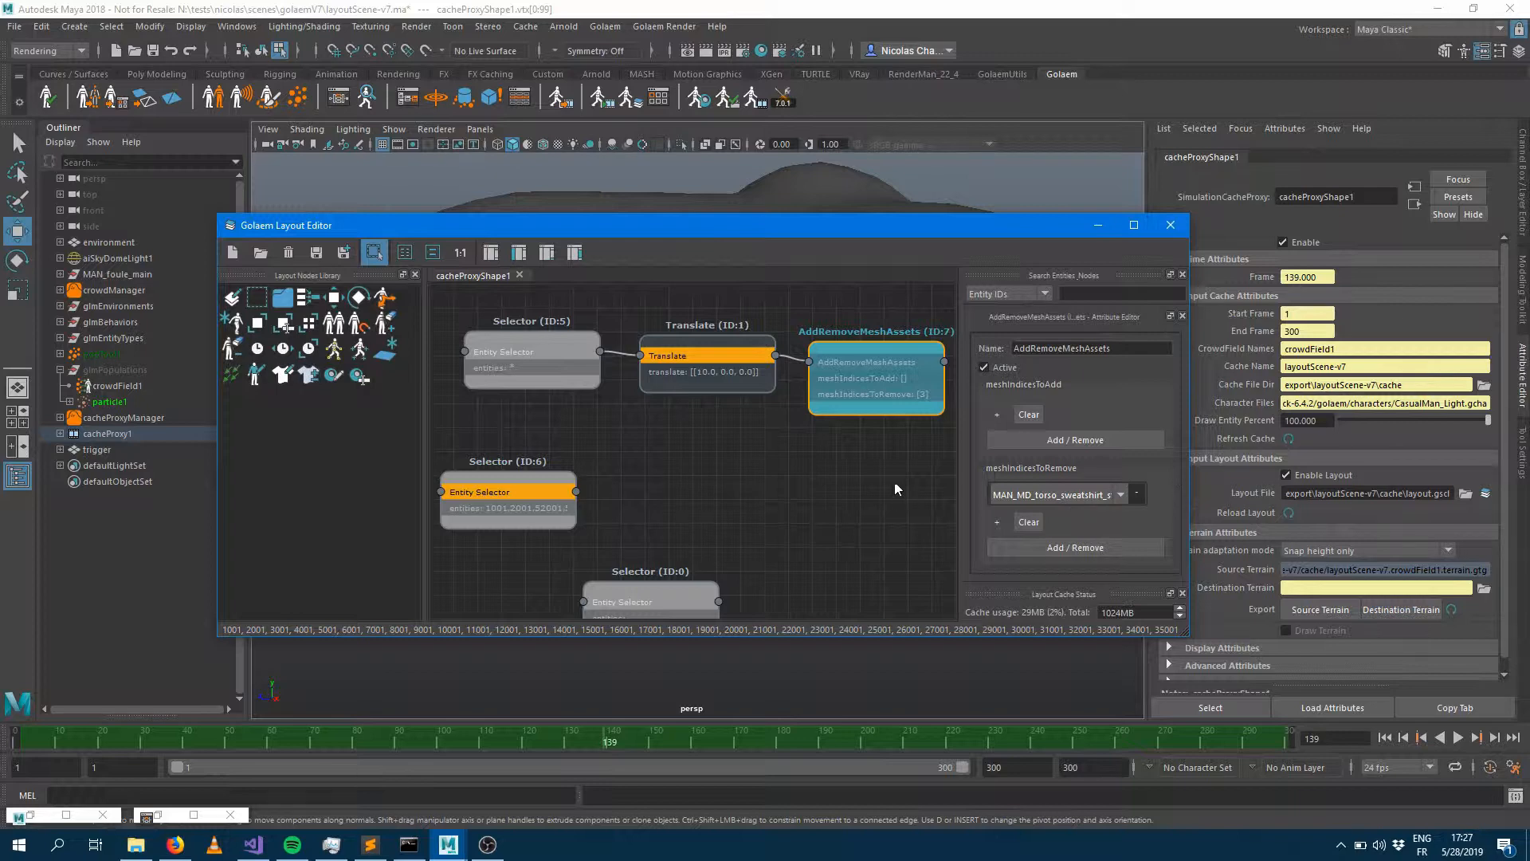
# Step: Add an entry to meshIndicesToAdd and set it to MAN_MD_torso_tshirt_std, widening the node's attribute area to read the mesh names
pyautogui.moveTo(904, 225); pyautogui.dragTo(825, 154)
pyautogui.click(978, 341)
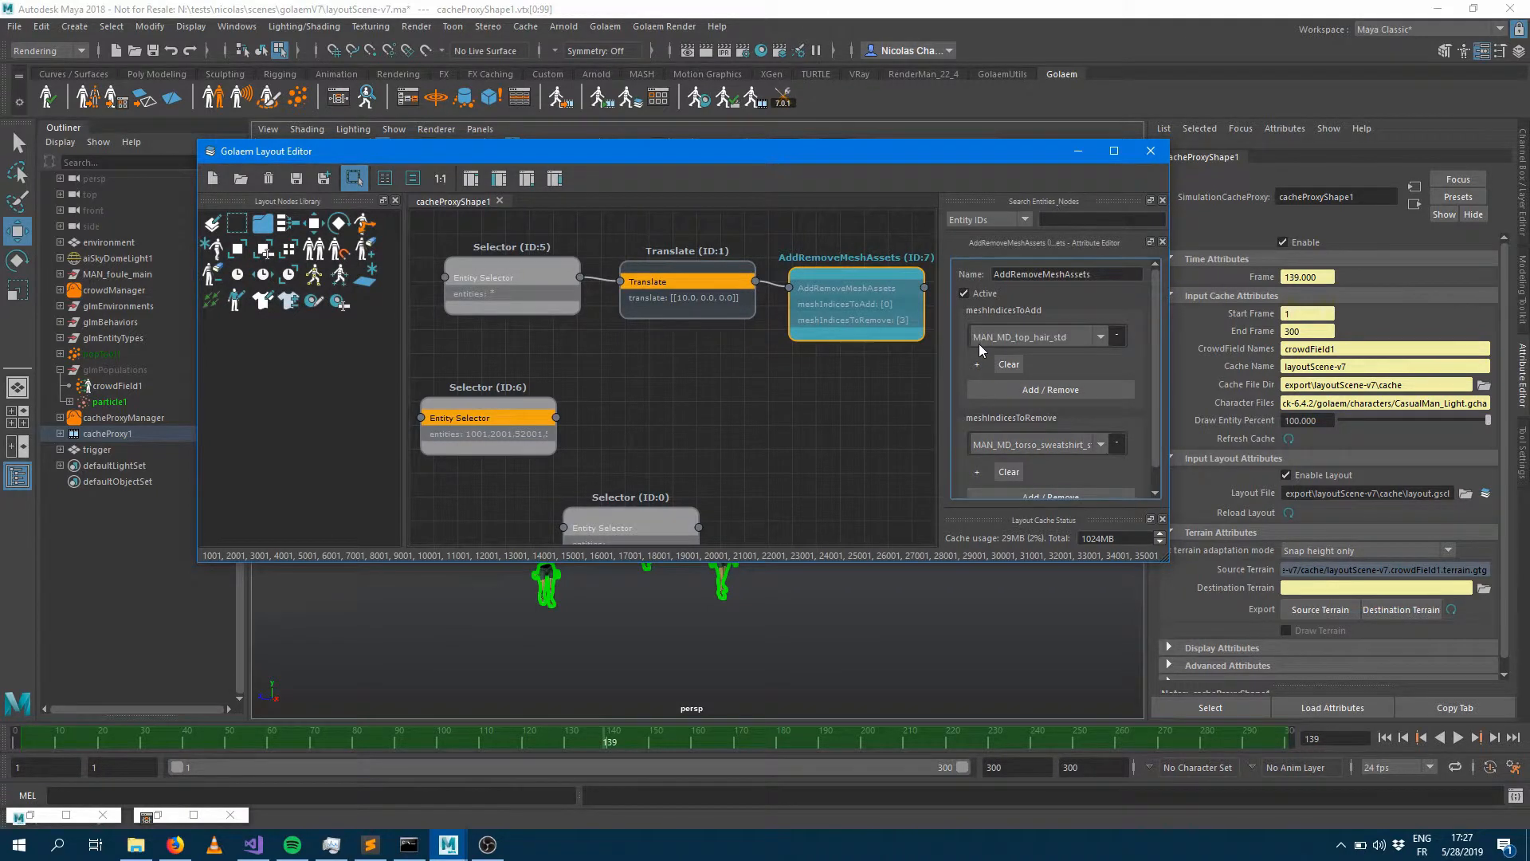
pyautogui.click(1023, 336)
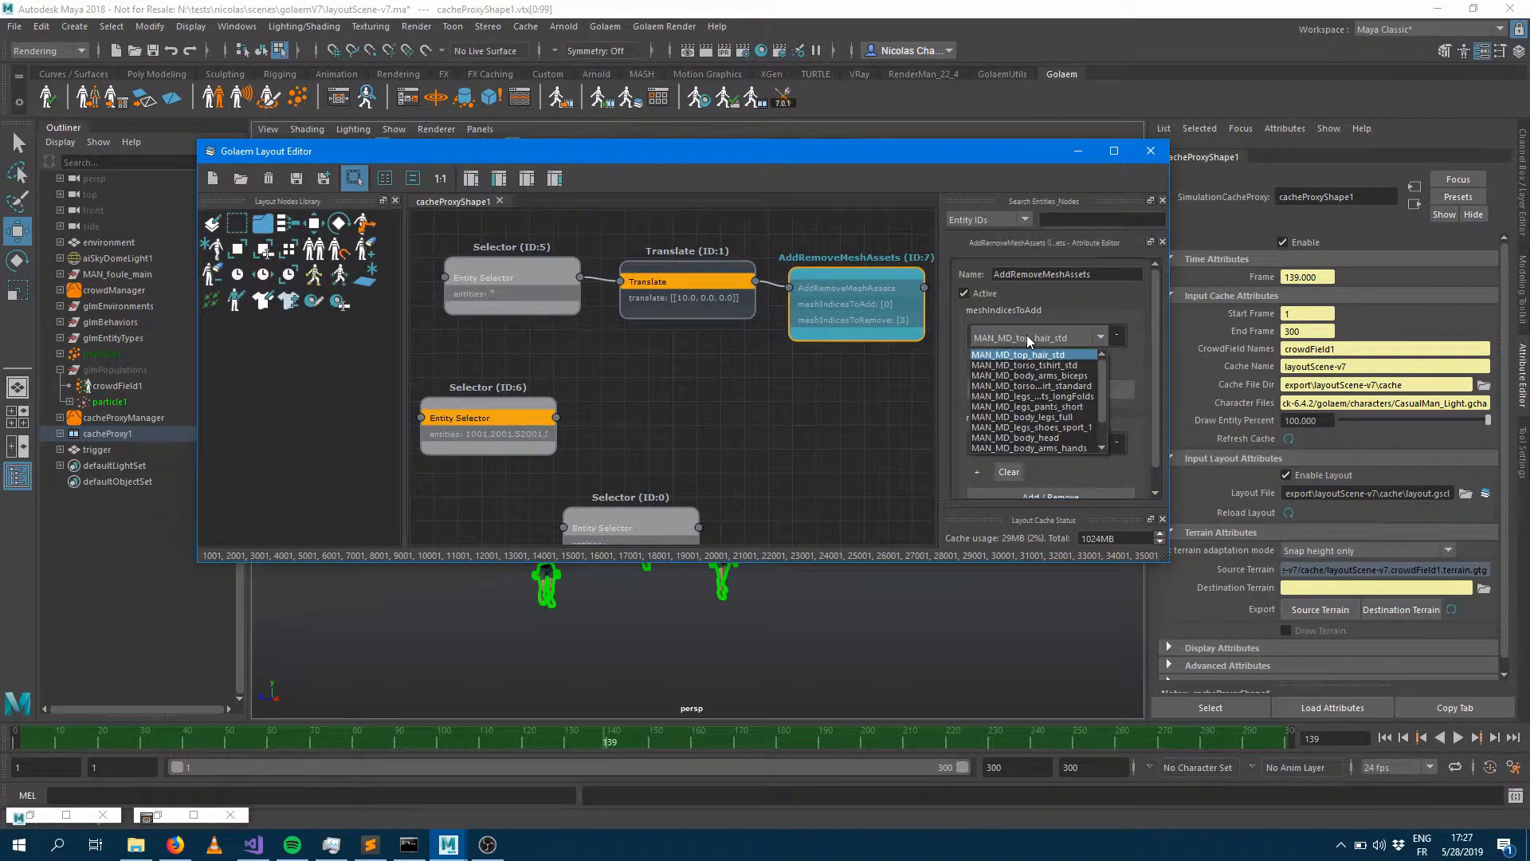
pyautogui.click(1059, 389)
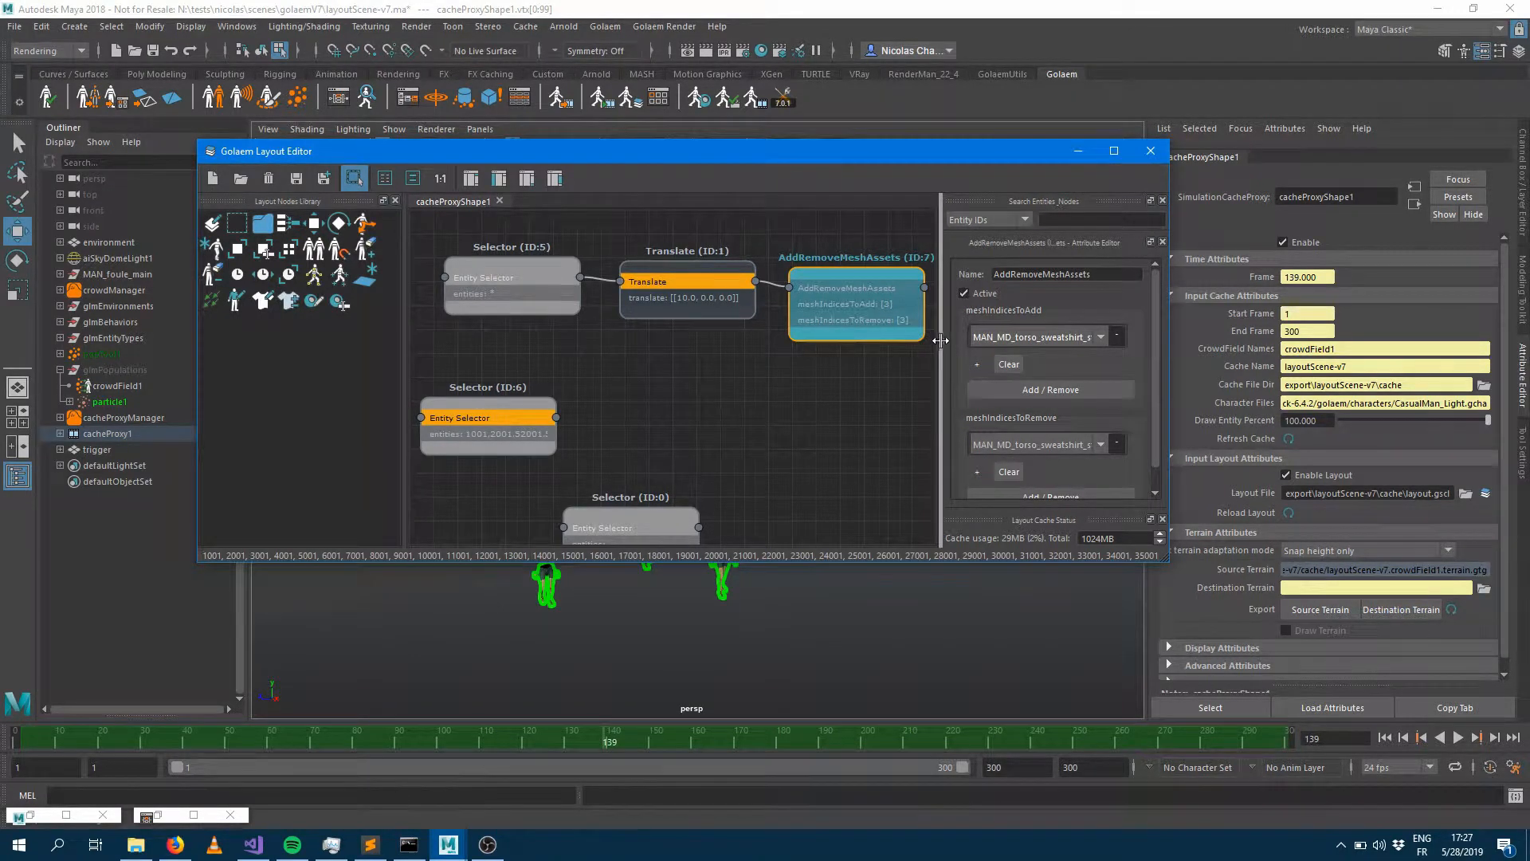
pyautogui.moveTo(940, 341); pyautogui.dragTo(793, 332)
pyautogui.click(915, 338)
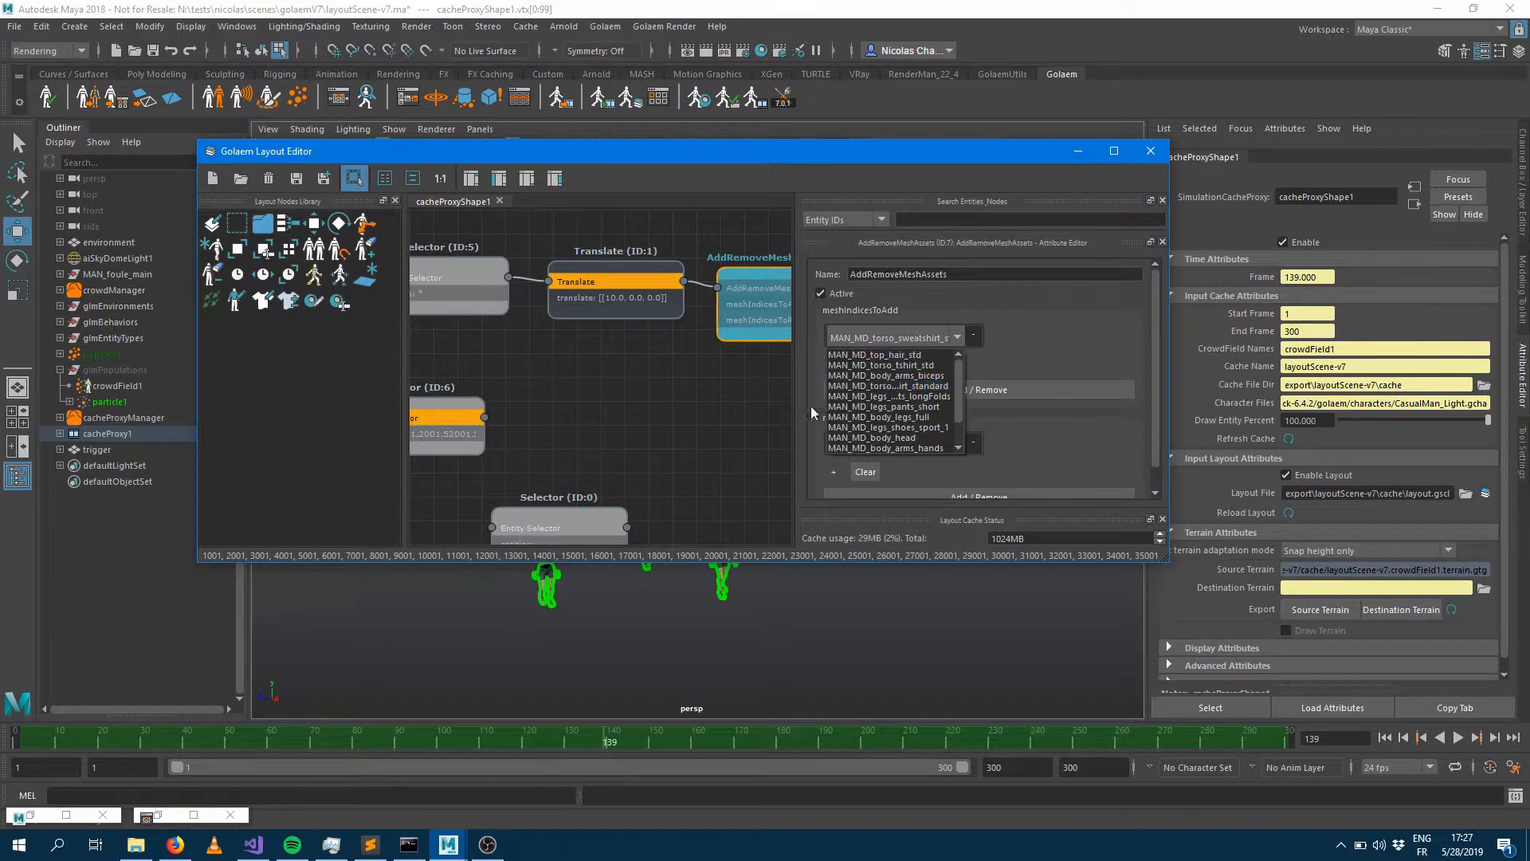
pyautogui.click(747, 315)
pyautogui.click(750, 270)
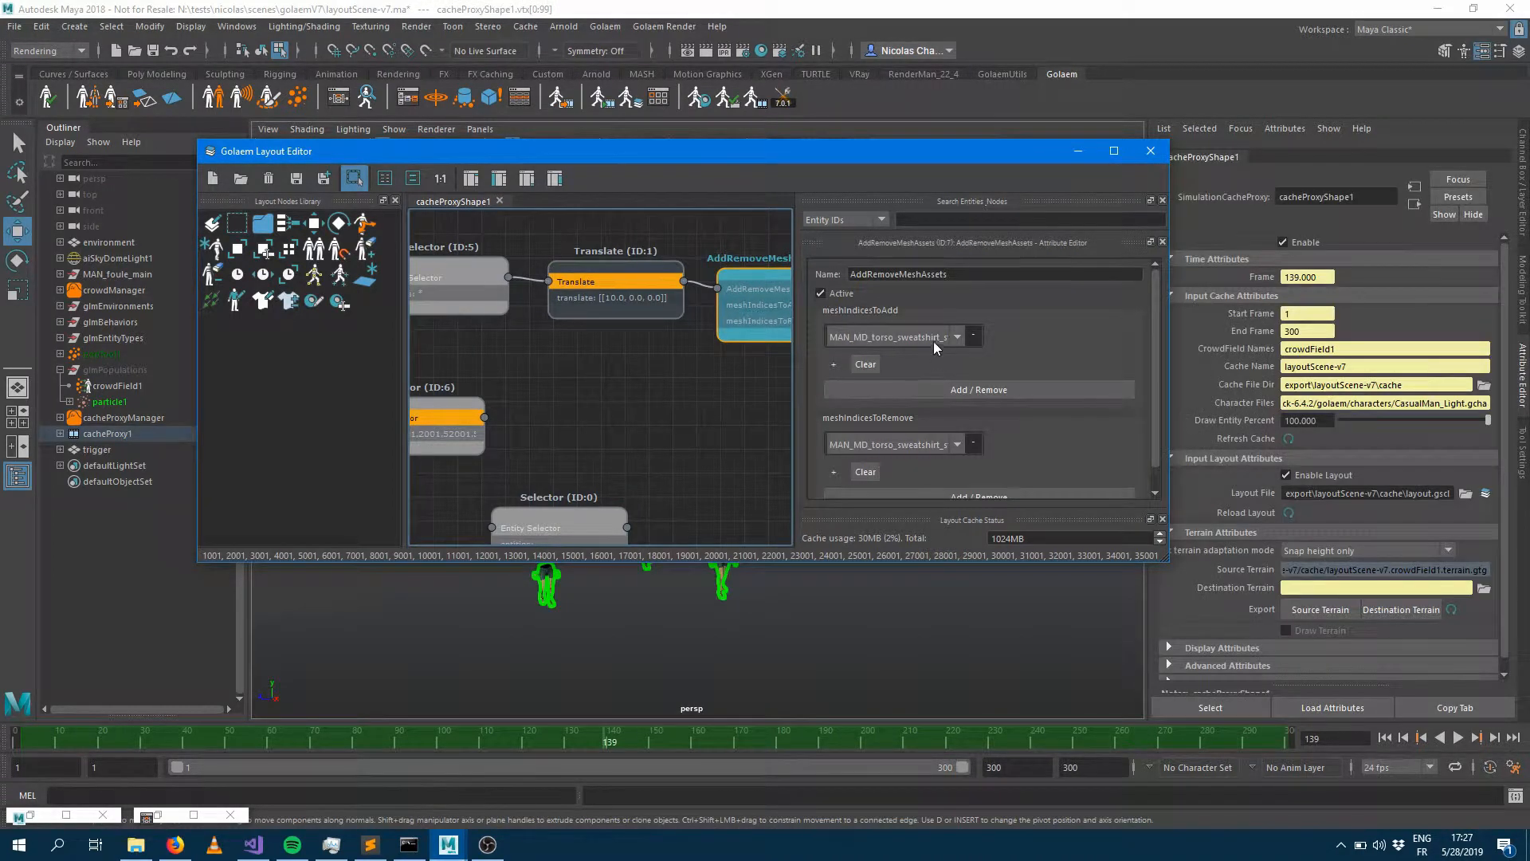
pyautogui.click(934, 339)
# Step: Add a second meshIndicesToAdd entry and set it to MAN_MD_body_arms_biceps, with a close view of the characters
pyautogui.click(914, 365)
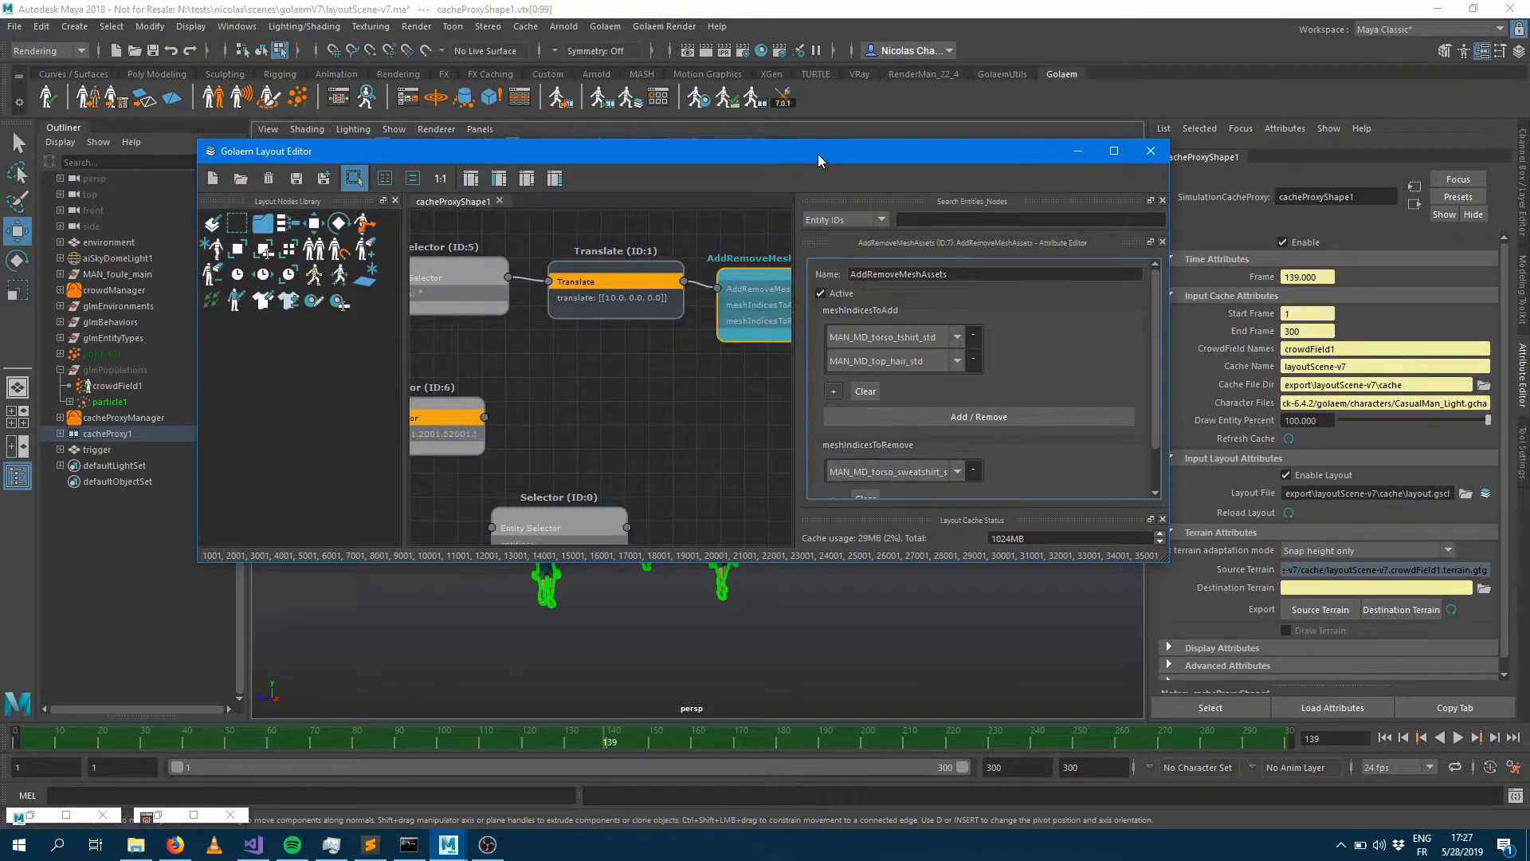
pyautogui.moveTo(818, 155); pyautogui.dragTo(833, 184)
pyautogui.scroll(5, 789, 487)
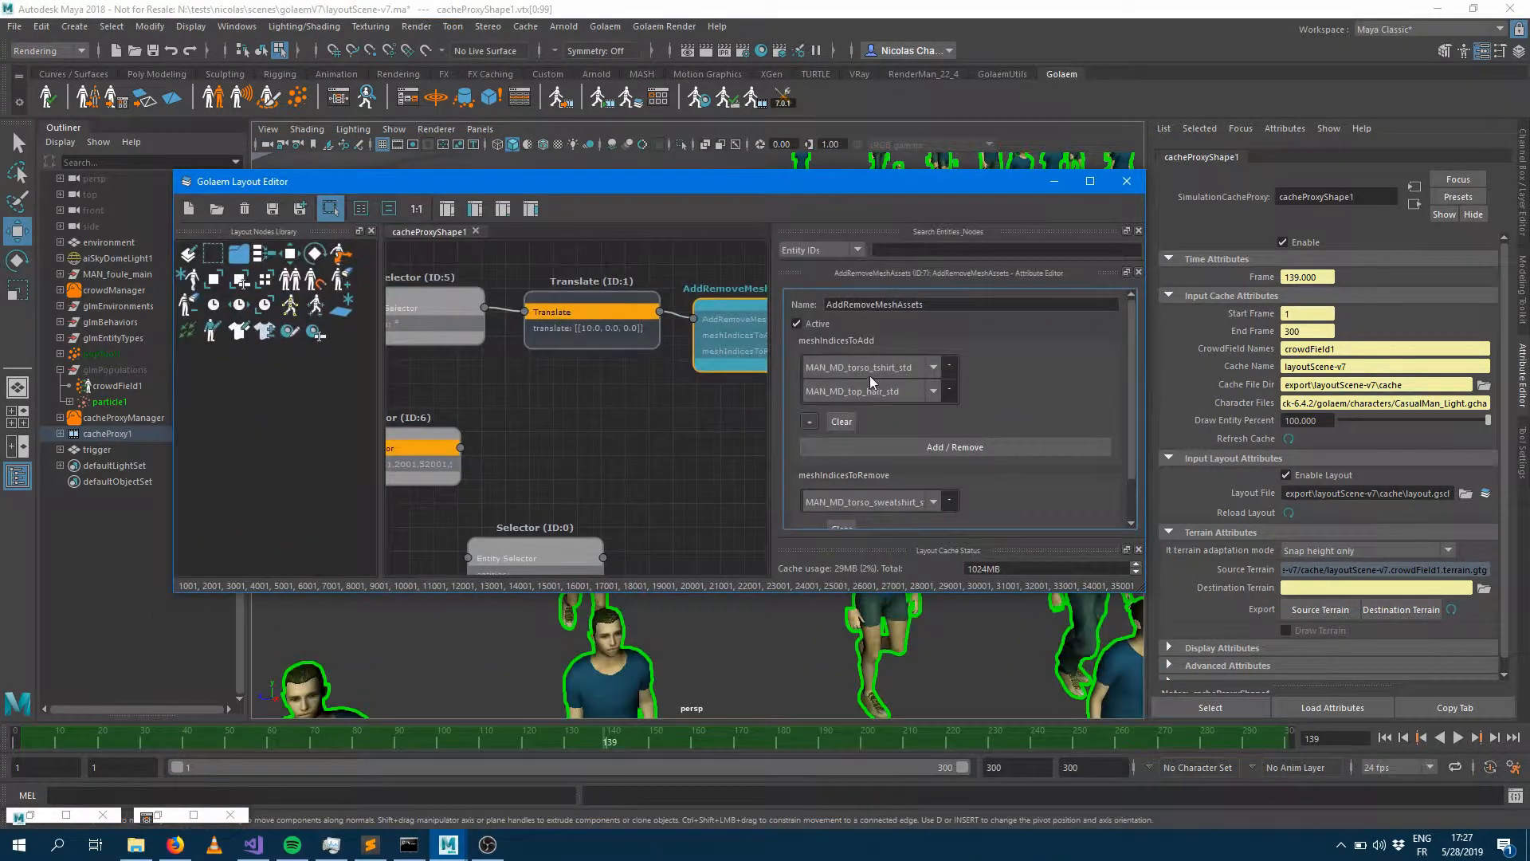
pyautogui.click(871, 394)
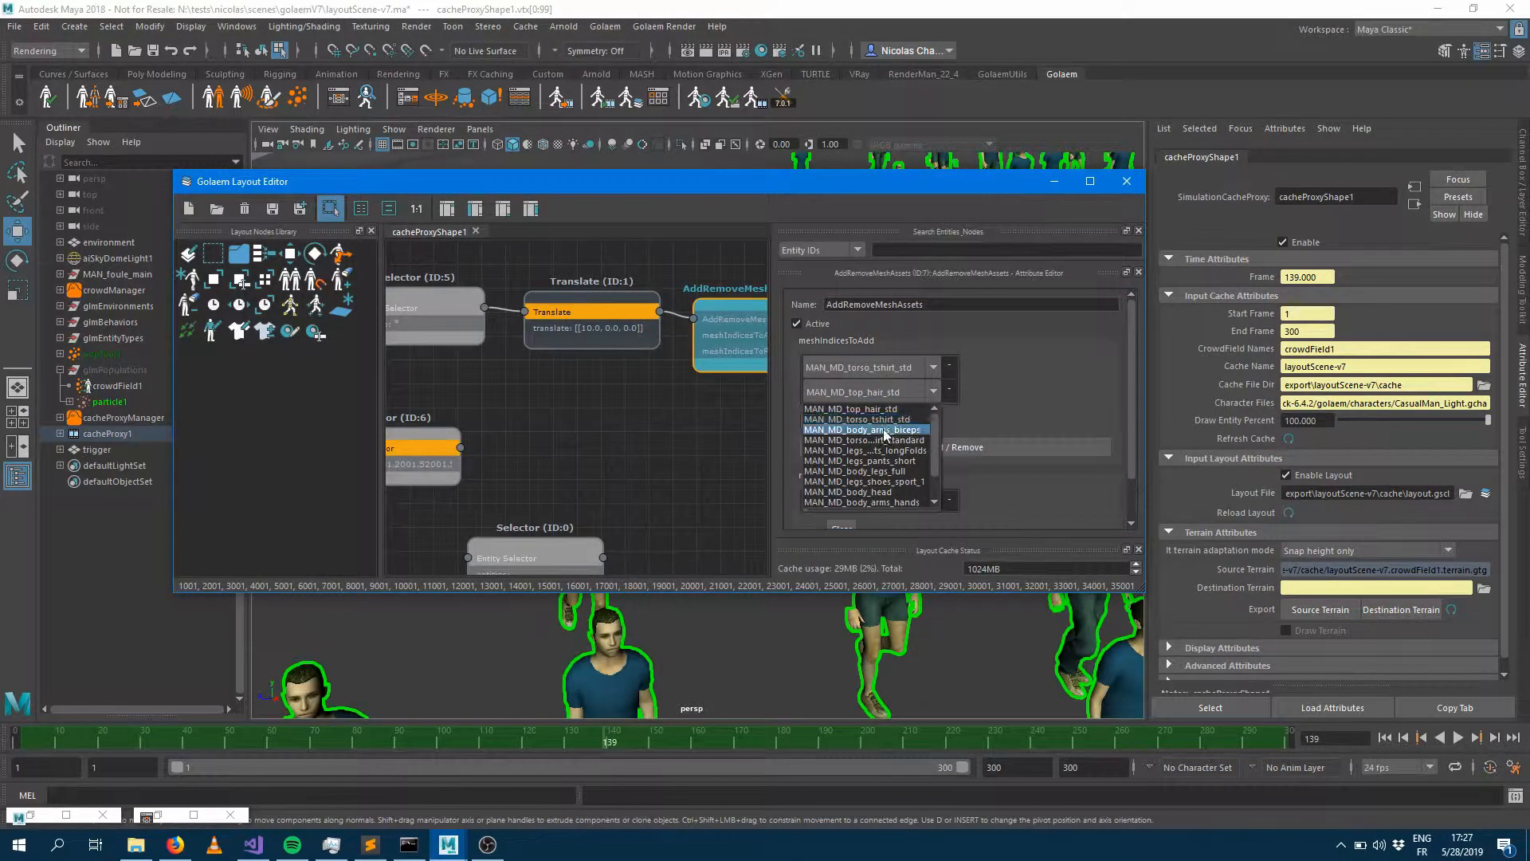
pyautogui.click(887, 431)
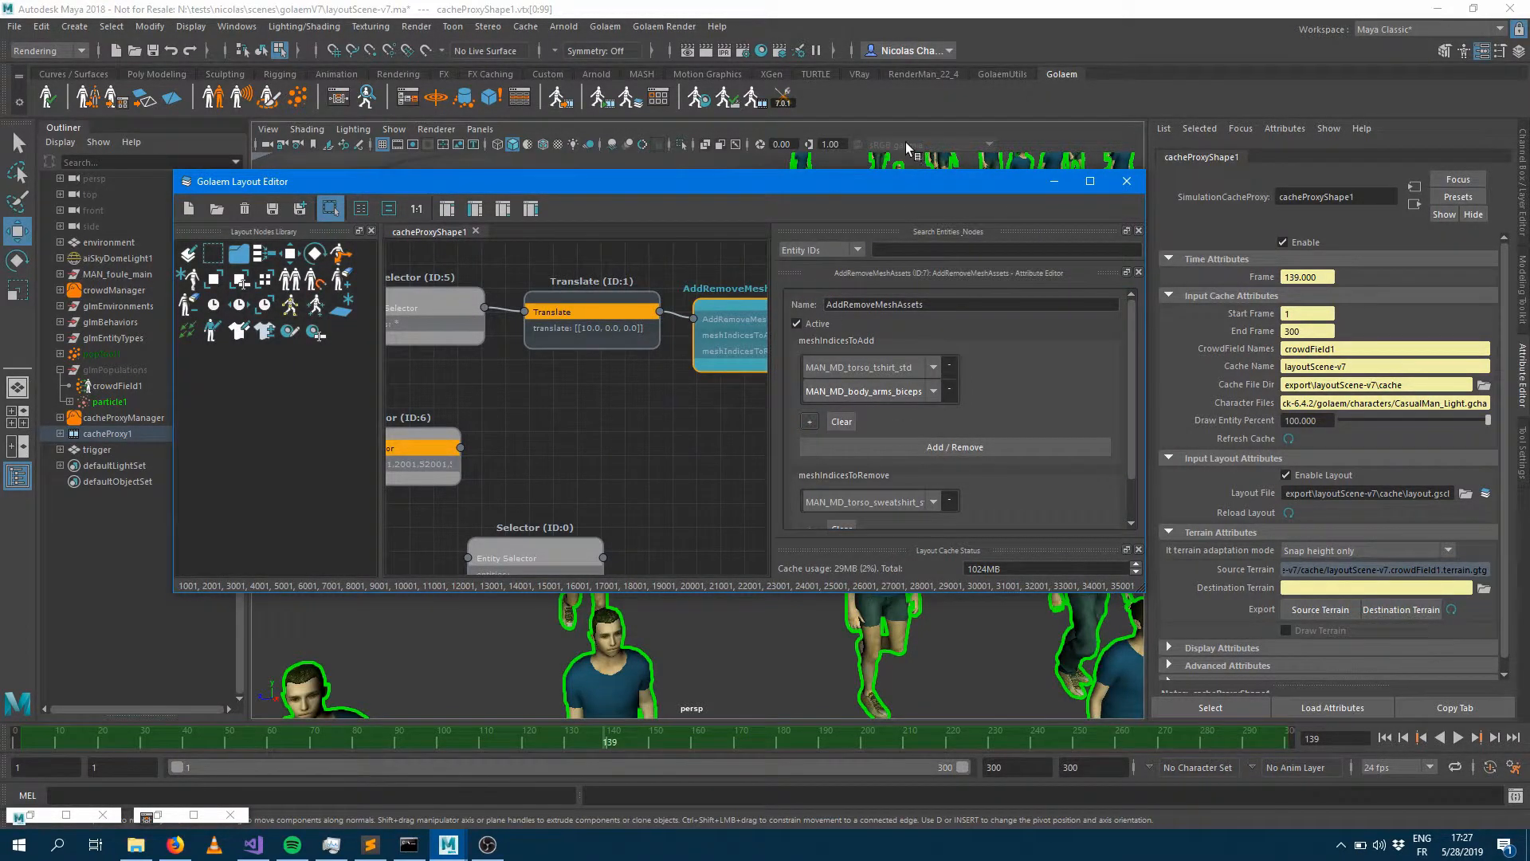
# Step: Maximize the Layout Editor and move AddRemoveMeshAssets away from Translate, leaving a wide gap between the two nodes
pyautogui.moveTo(901, 189); pyautogui.dragTo(1024, 136)
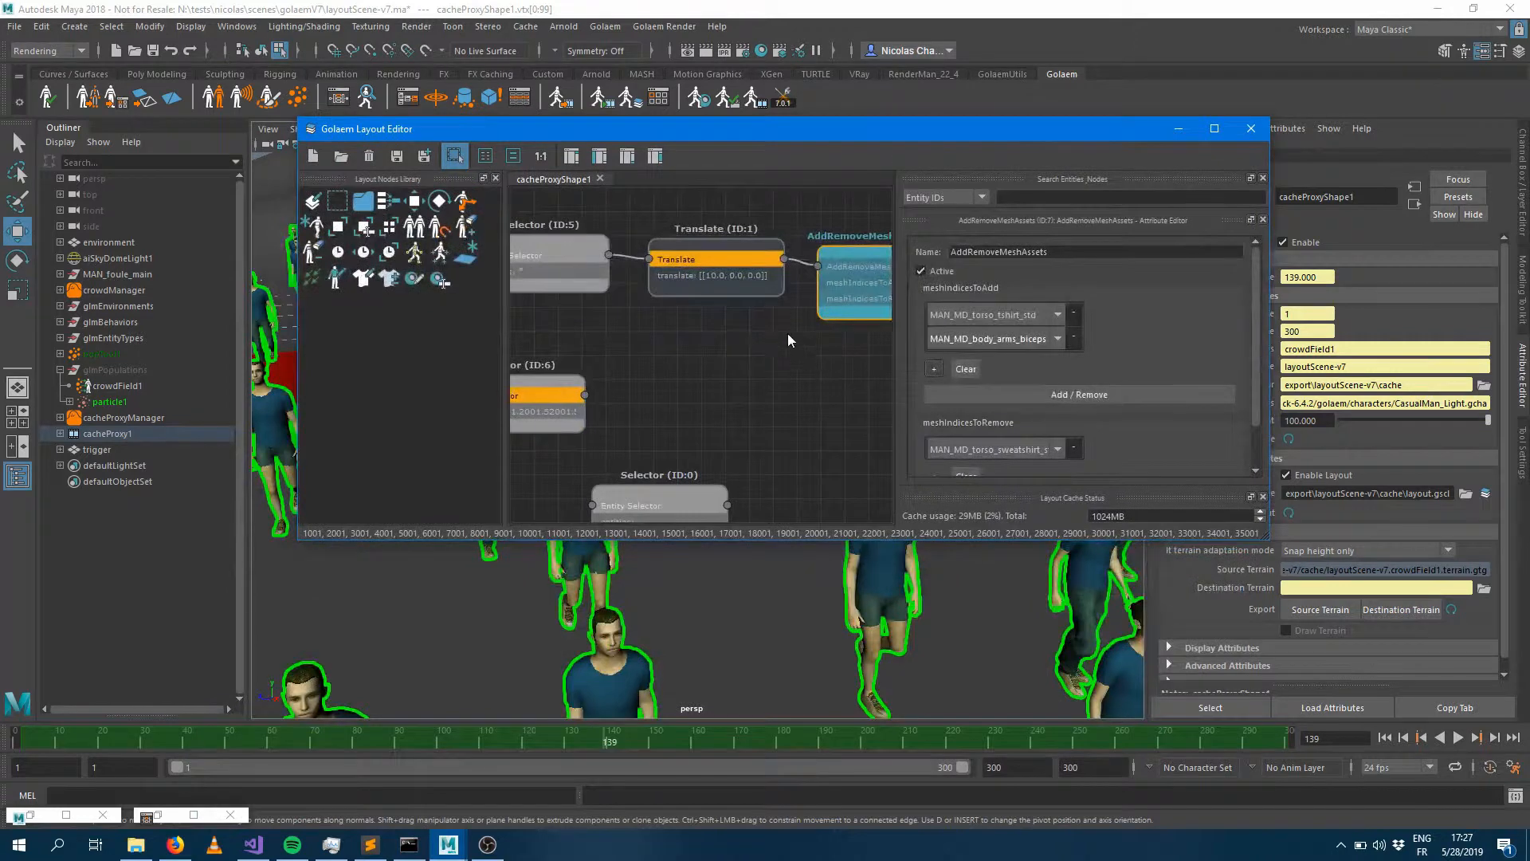
pyautogui.click(1214, 128)
pyautogui.moveTo(881, 332)
pyautogui.mouseDown()
pyautogui.moveTo(982, 342)
pyautogui.moveTo(874, 343)
pyautogui.mouseUp()
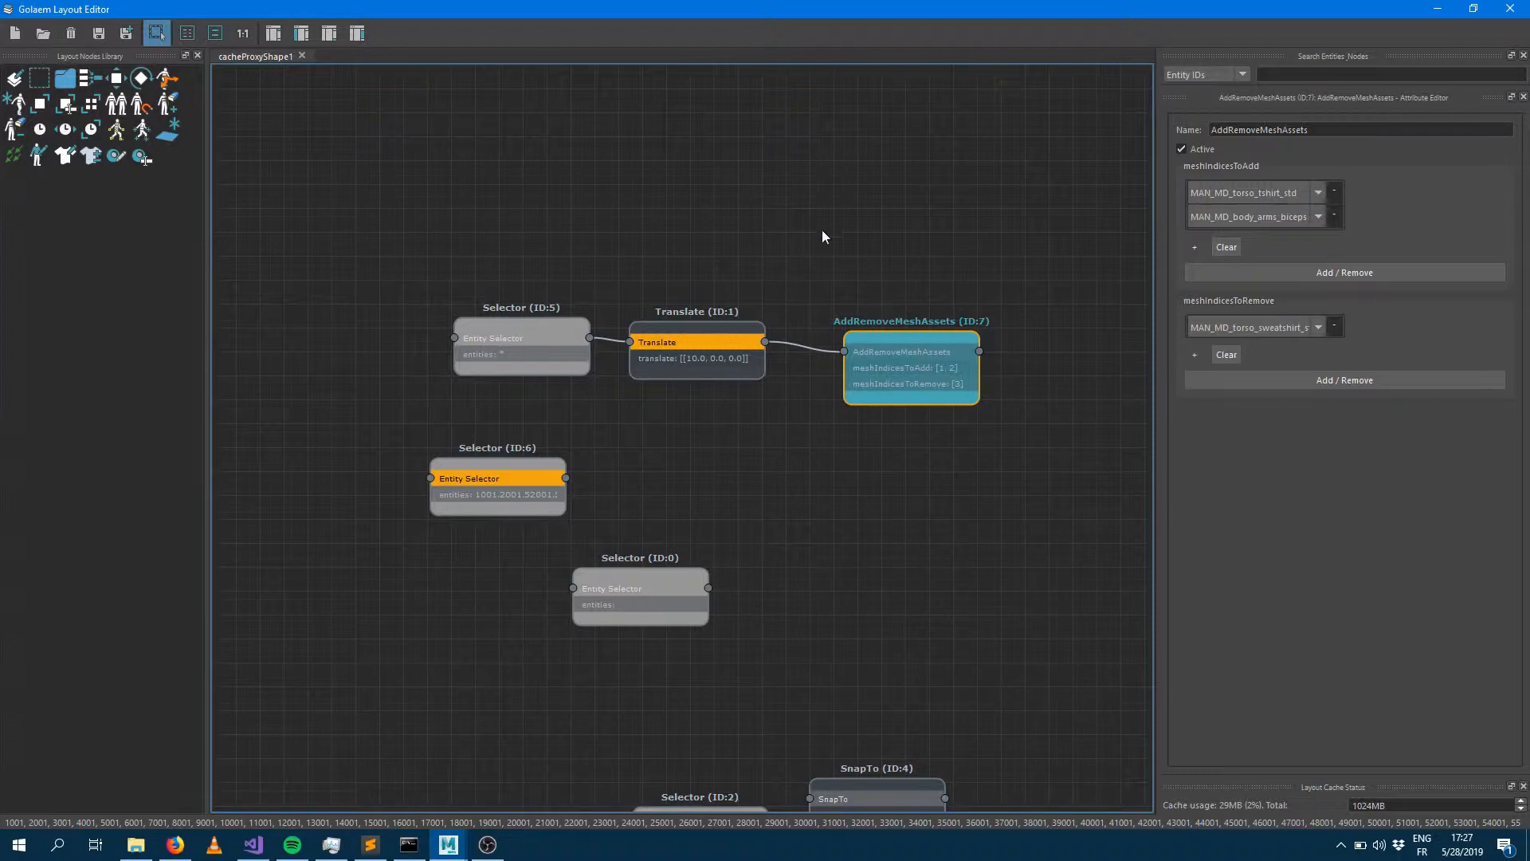
pyautogui.moveTo(757, 201); pyautogui.dragTo(492, 110, button='middle')
pyautogui.moveTo(634, 256); pyautogui.dragTo(832, 267)
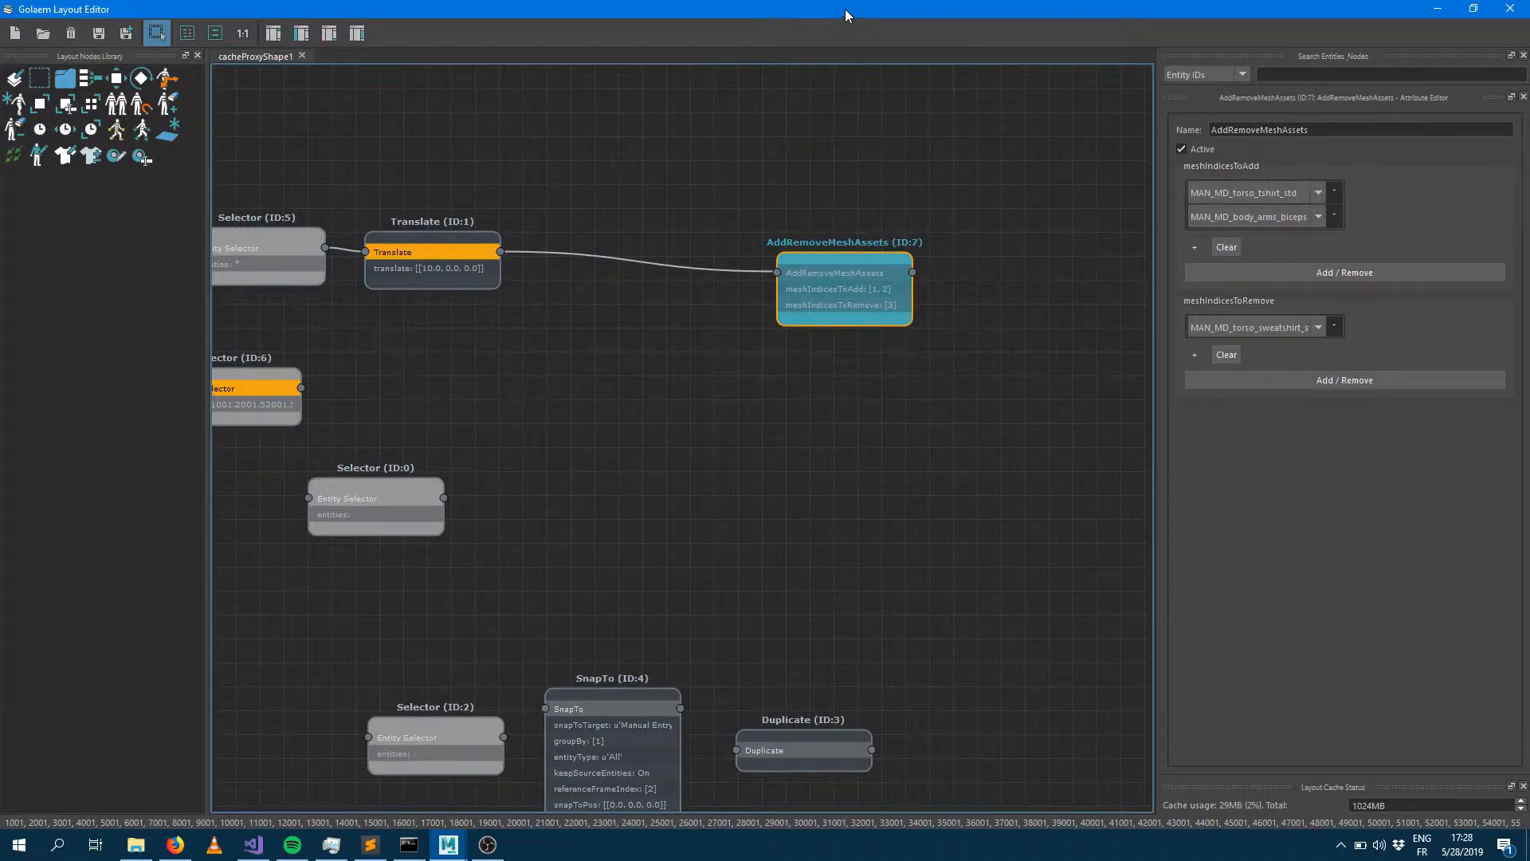
# Step: Restore the Layout Editor to a floating window, make Translate the evaluated node and move the editor off the crowd
pyautogui.moveTo(845, 8); pyautogui.dragTo(822, 274)
pyautogui.moveTo(700, 484); pyautogui.dragTo(847, 550, button='middle')
pyautogui.doubleClick(706, 400)
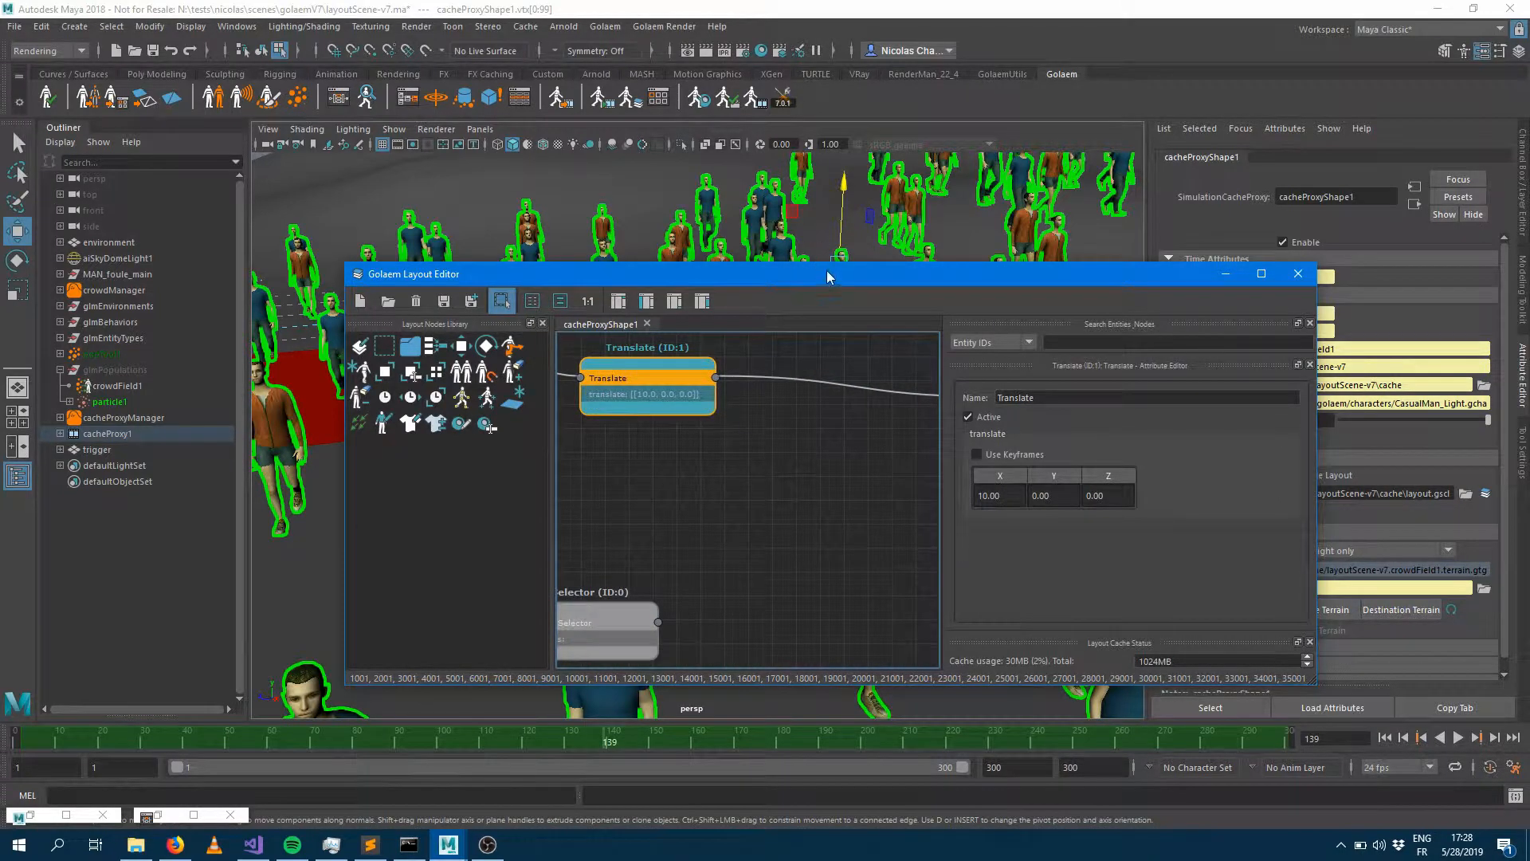
pyautogui.moveTo(832, 274); pyautogui.dragTo(802, 613)
# Step: Clear the current crowd selection and select four orange-shirted characters near the front of the crowd
pyautogui.scroll(-5, 735, 344)
pyautogui.scroll(3, 765, 303)
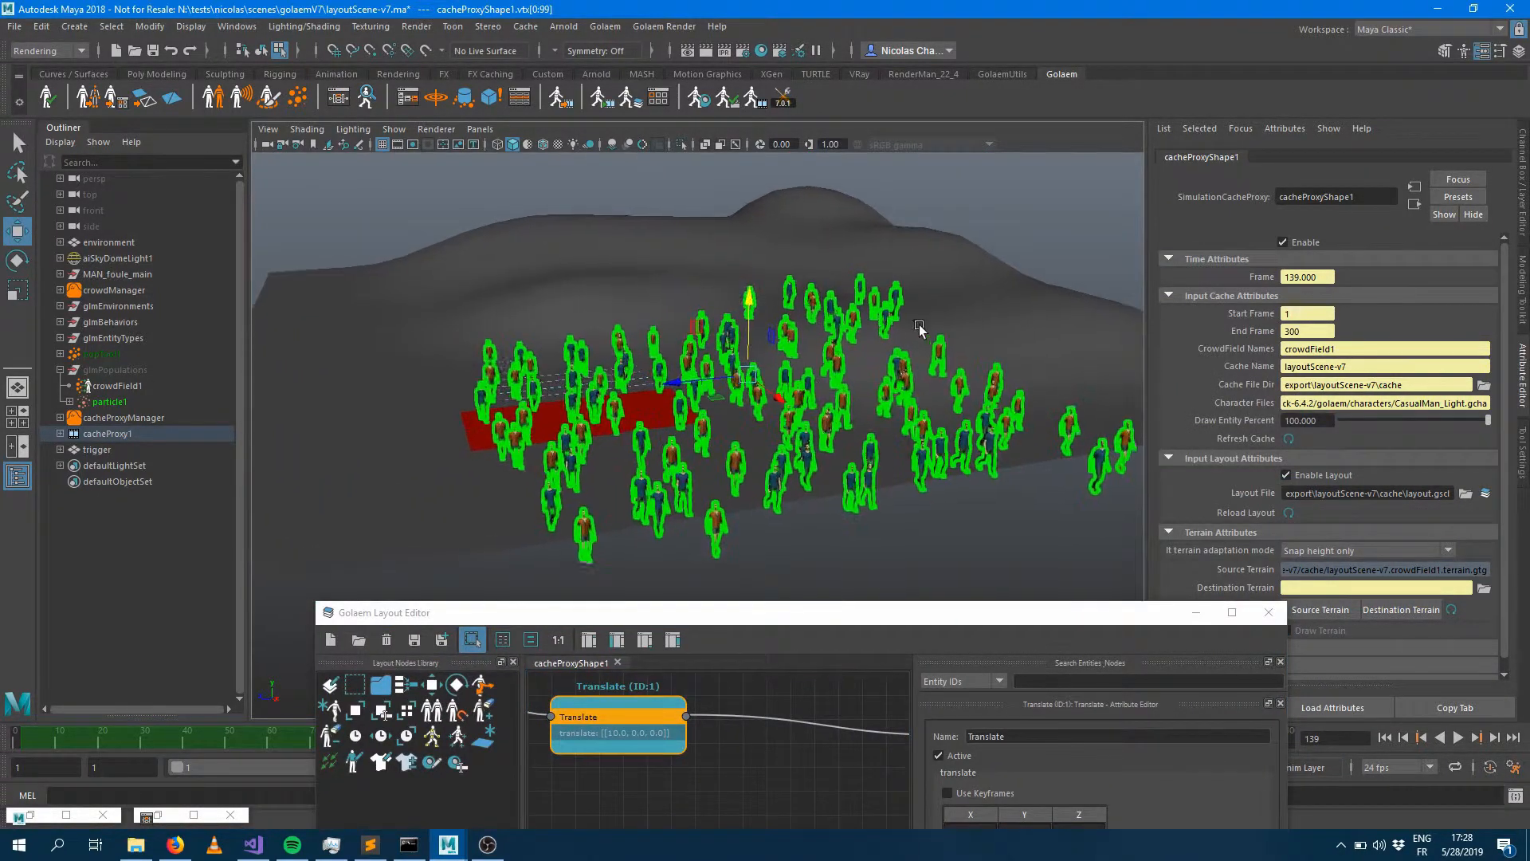
pyautogui.scroll(3, 835, 235)
pyautogui.click(836, 448)
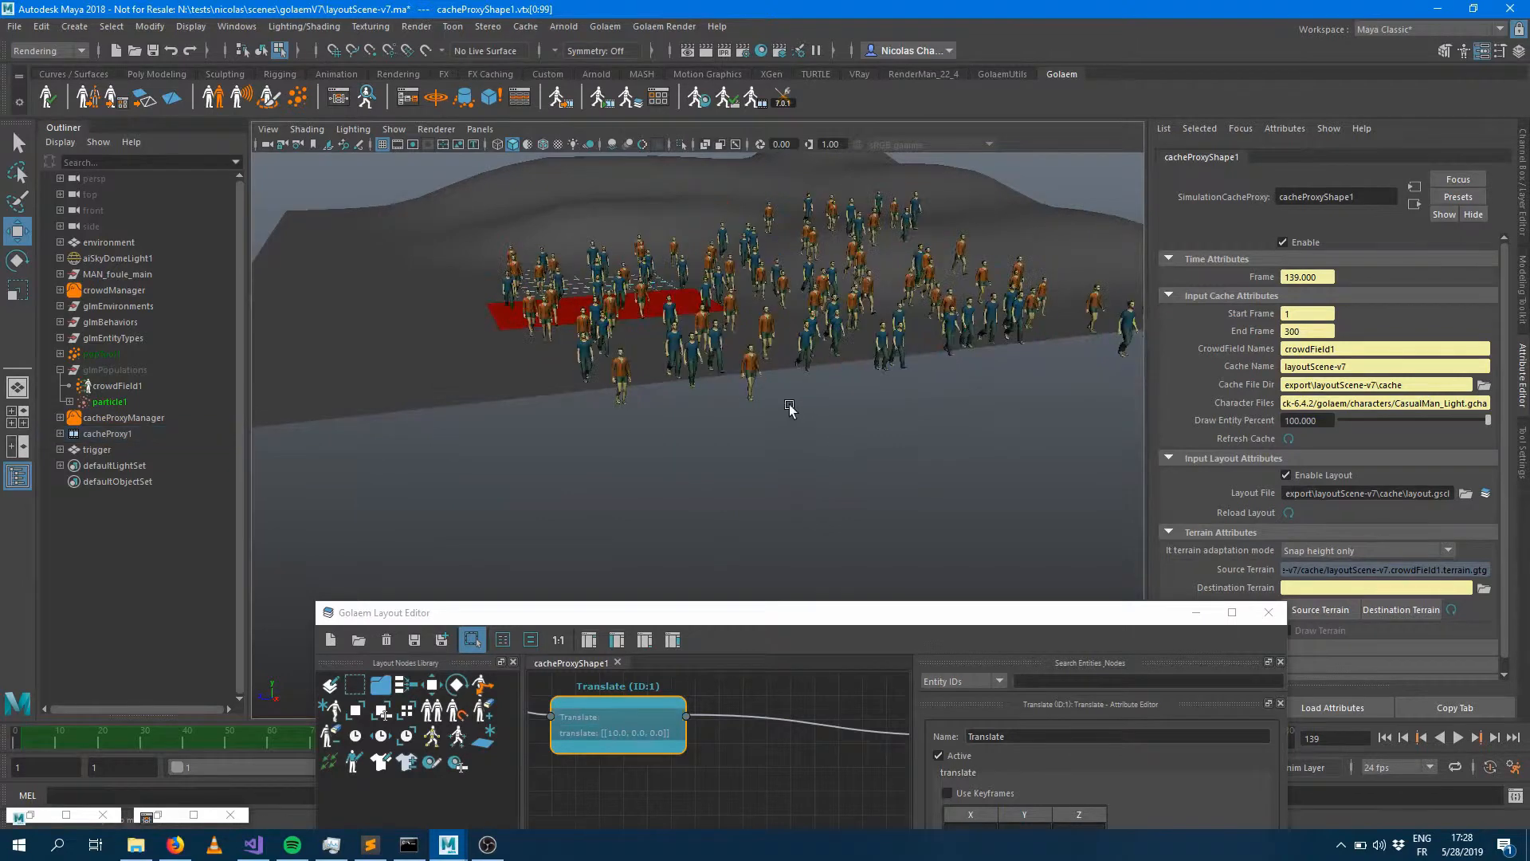
pyautogui.click(751, 371)
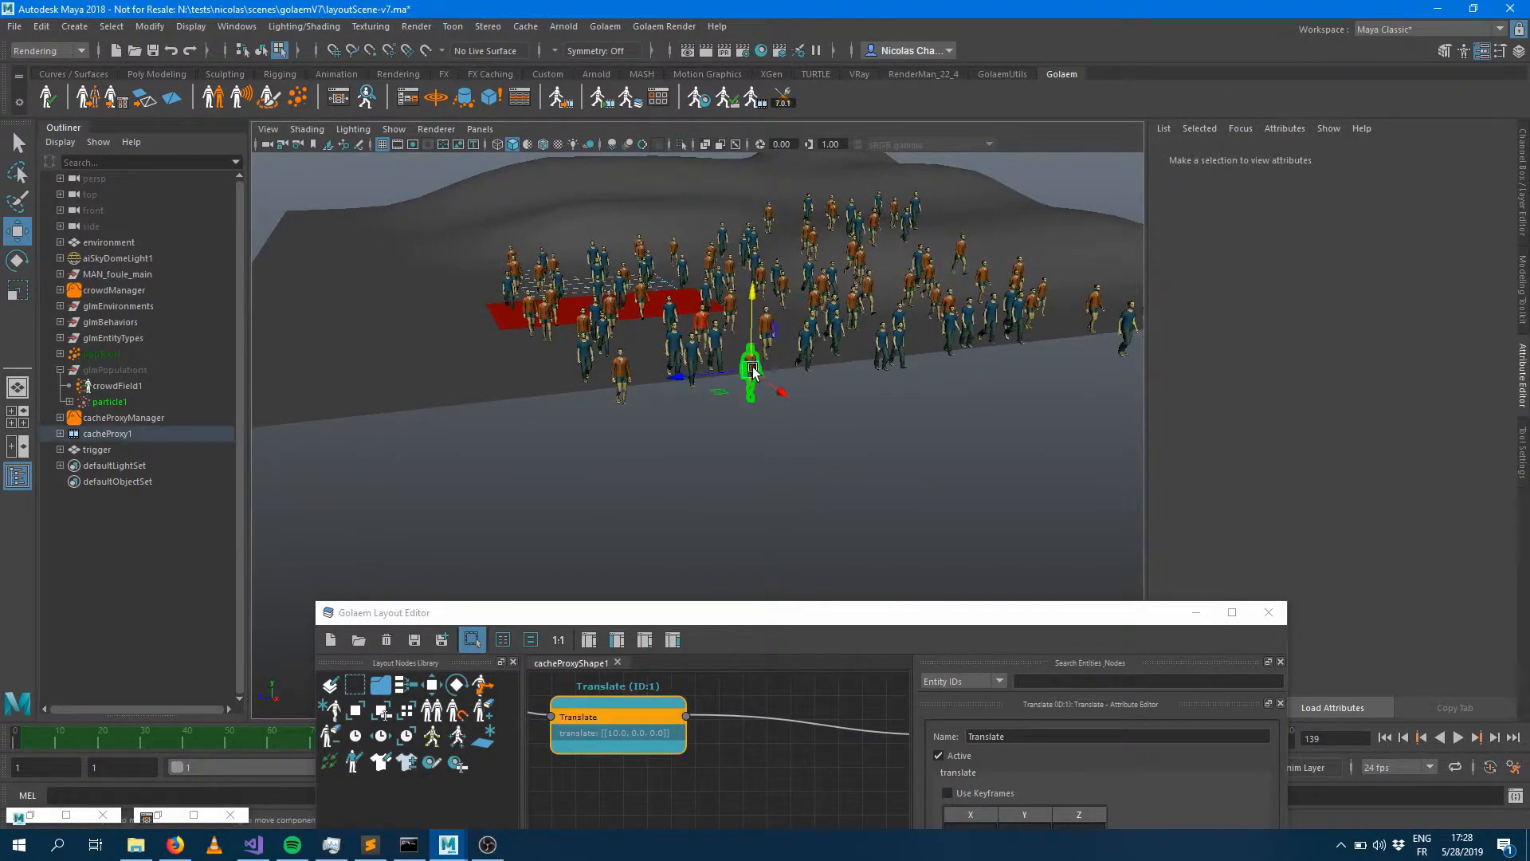
pyautogui.keyDown('shift'); pyautogui.click(766, 321); pyautogui.keyUp('shift')
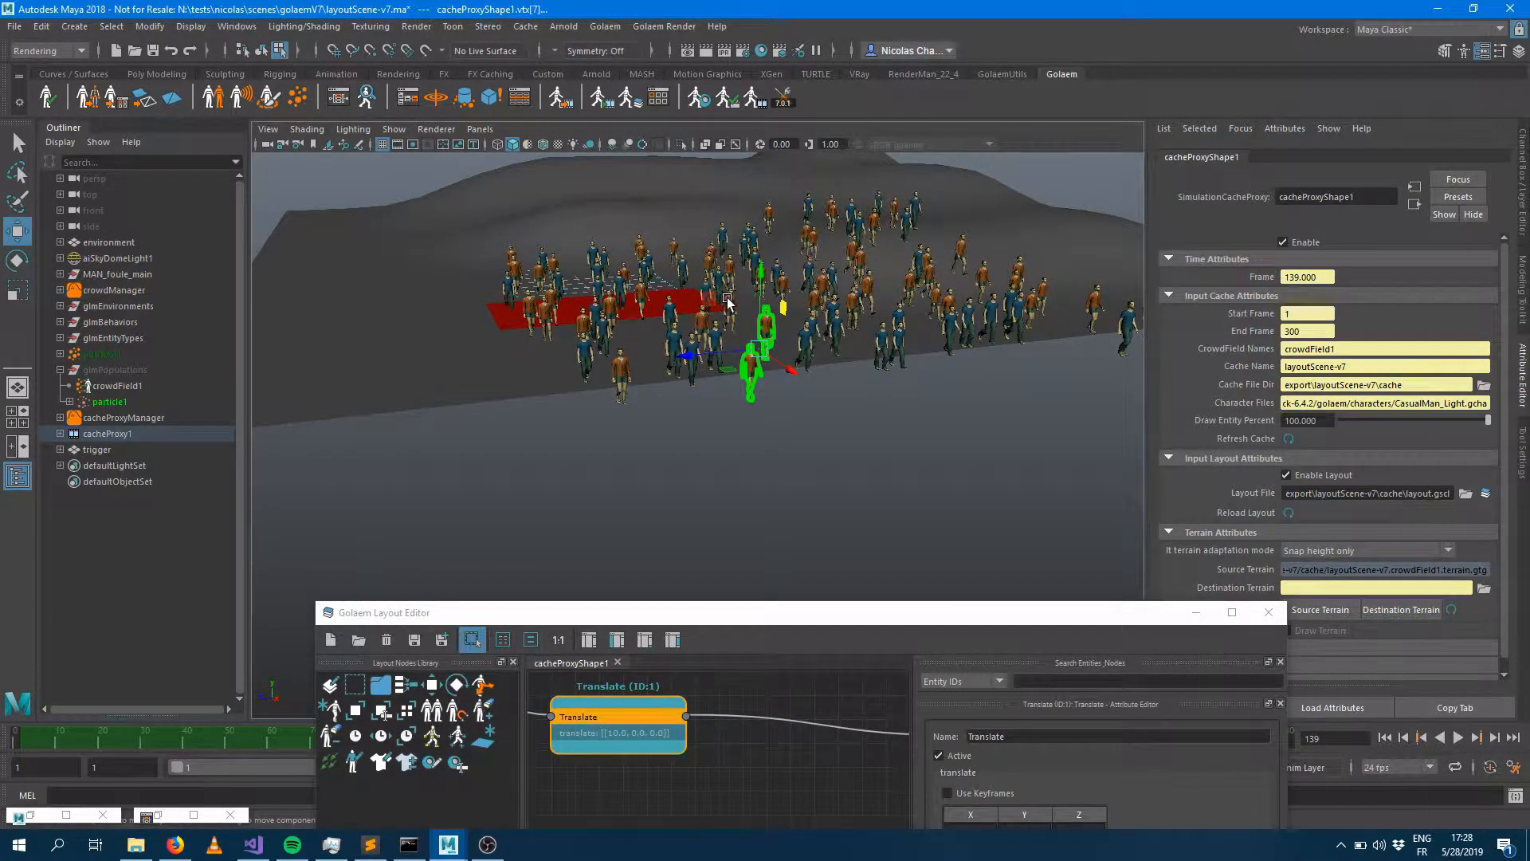
pyautogui.keyDown('shift'); pyautogui.click(729, 303); pyautogui.keyUp('shift')
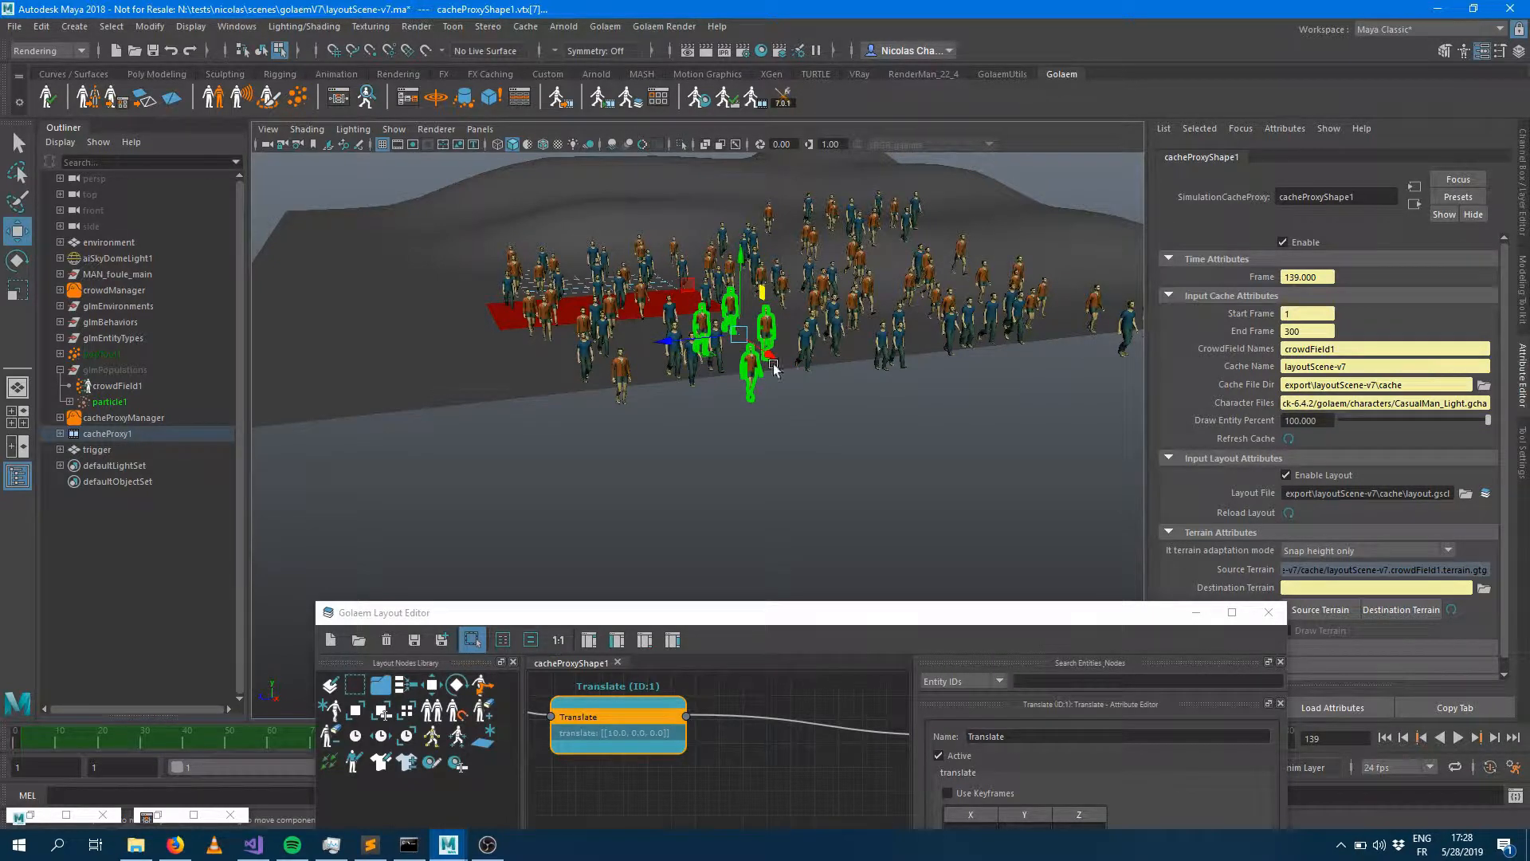
# Step: Create a Selector node from the four picked entities and insert it between Translate and AddRemoveMeshAssets
pyautogui.moveTo(864, 606); pyautogui.dragTo(776, 286)
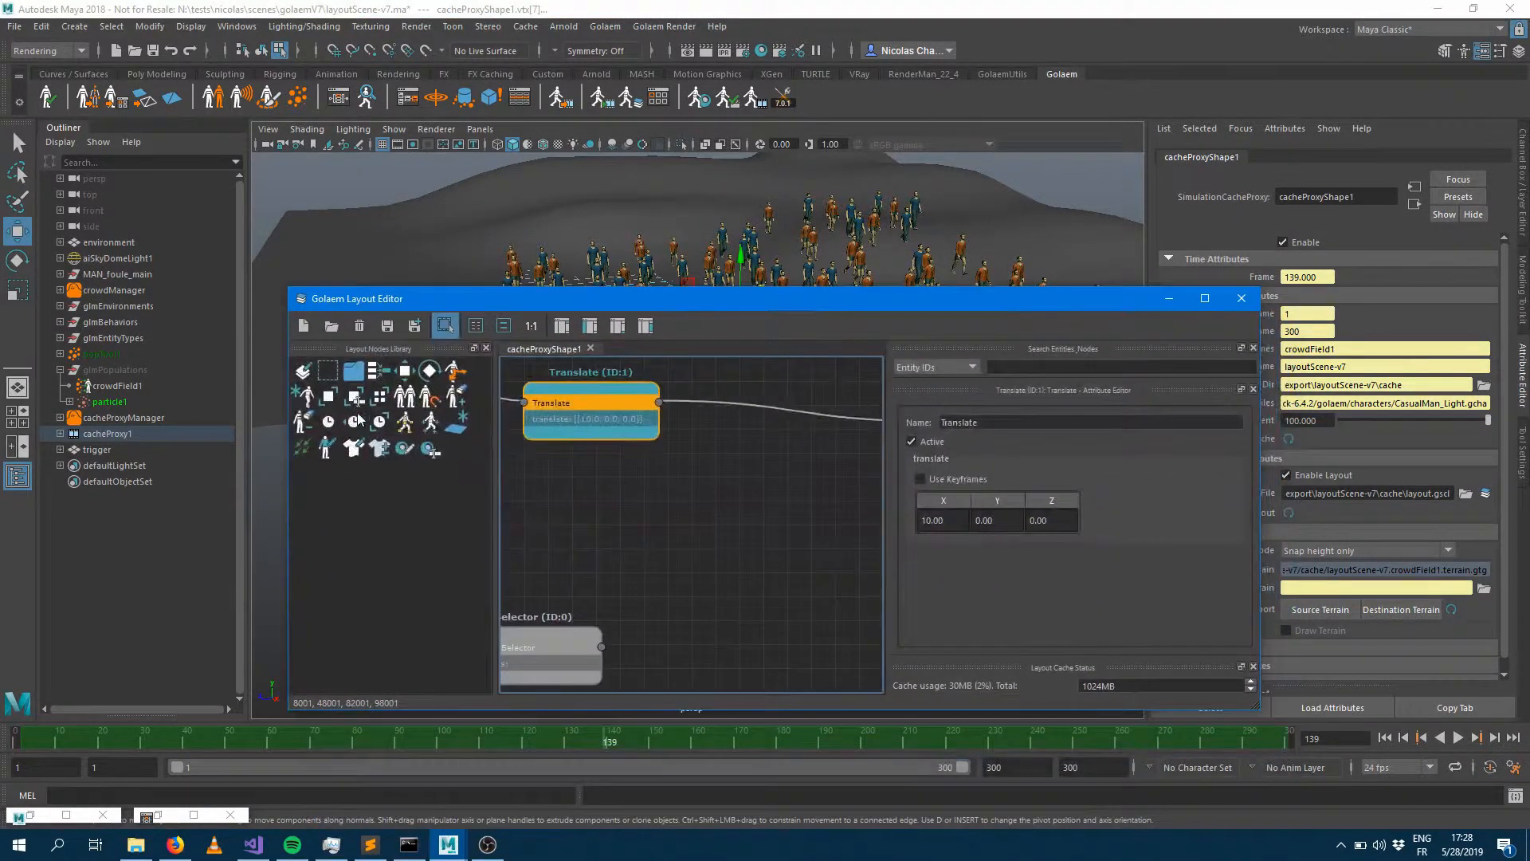
pyautogui.moveTo(329, 370); pyautogui.dragTo(688, 540)
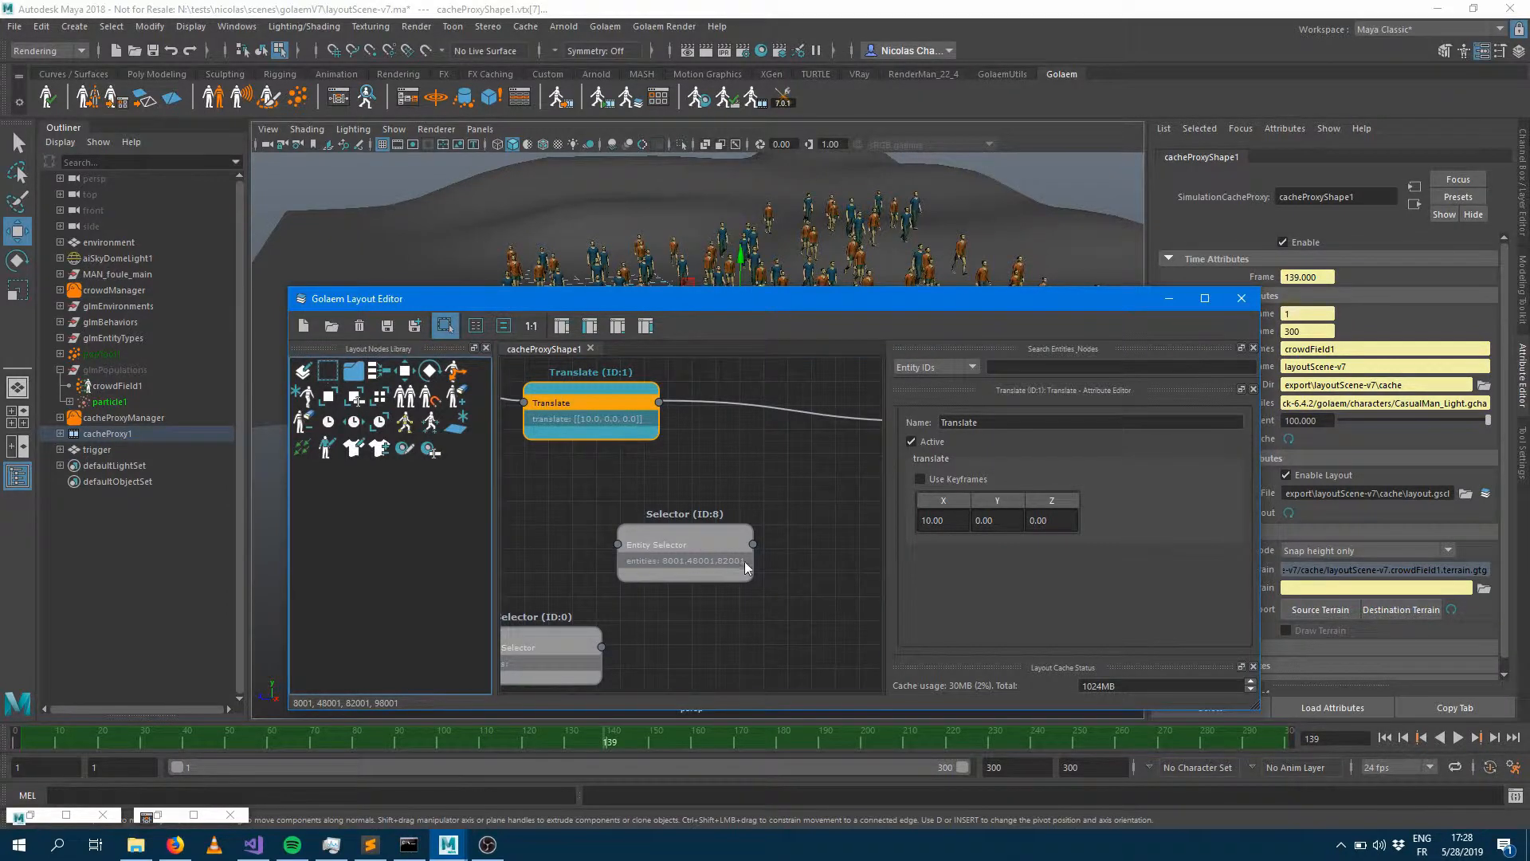
pyautogui.moveTo(745, 561); pyautogui.dragTo(603, 562, button='middle')
pyautogui.click(845, 413)
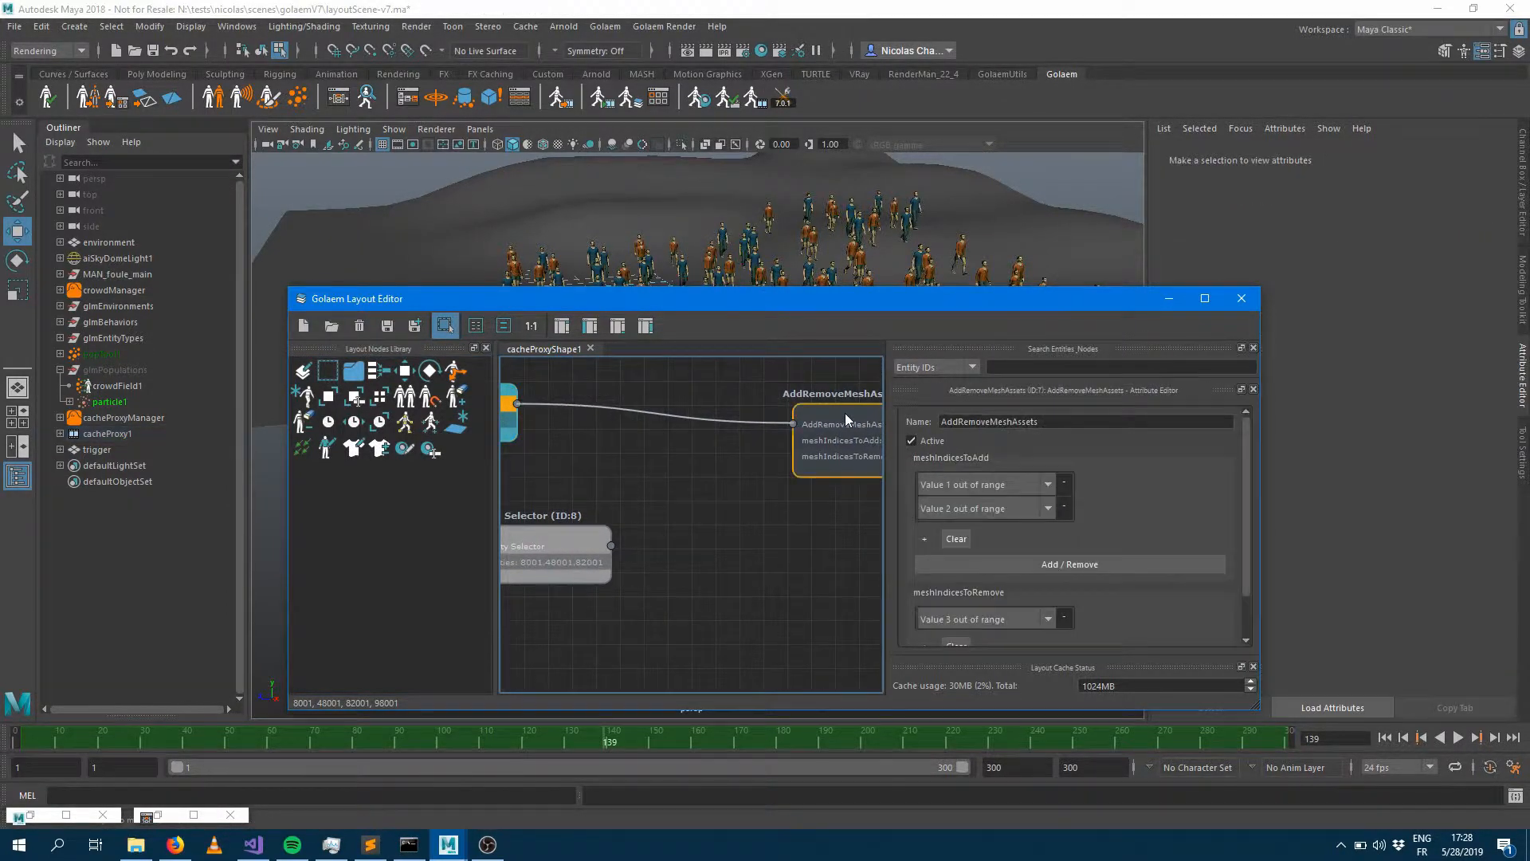
pyautogui.moveTo(839, 303); pyautogui.dragTo(847, 378)
pyautogui.moveTo(542, 618); pyautogui.dragTo(664, 483)
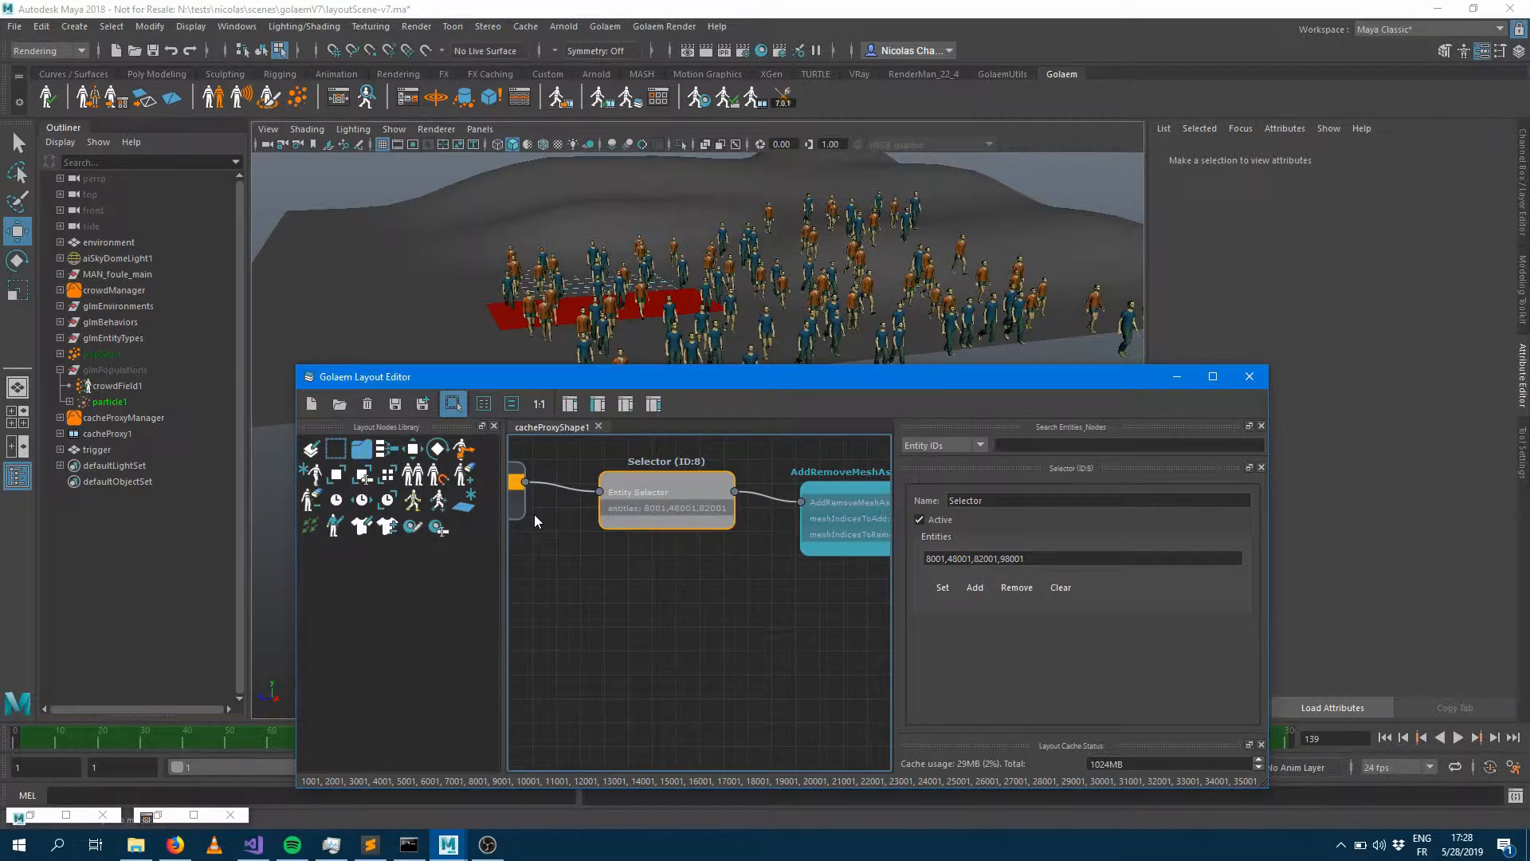
pyautogui.moveTo(709, 488)
pyautogui.mouseDown()
pyautogui.moveTo(706, 574)
pyautogui.moveTo(715, 492)
pyautogui.mouseUp()
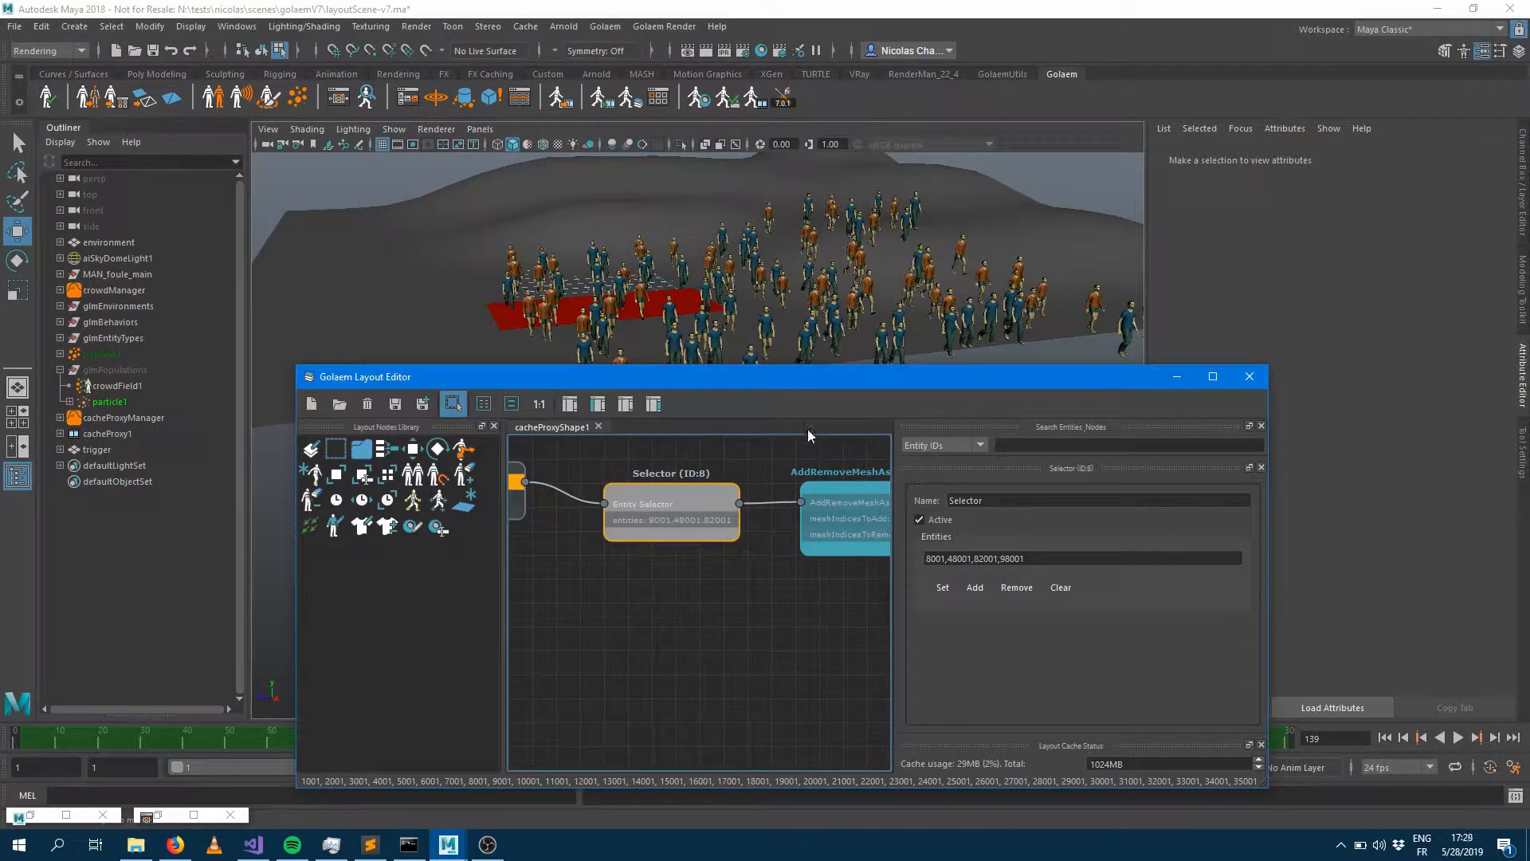
# Step: Maximize the Layout Editor and move the unconnected Selector (ID:6) and Selector (ID:0) down, away from the main node chain
pyautogui.click(1211, 376)
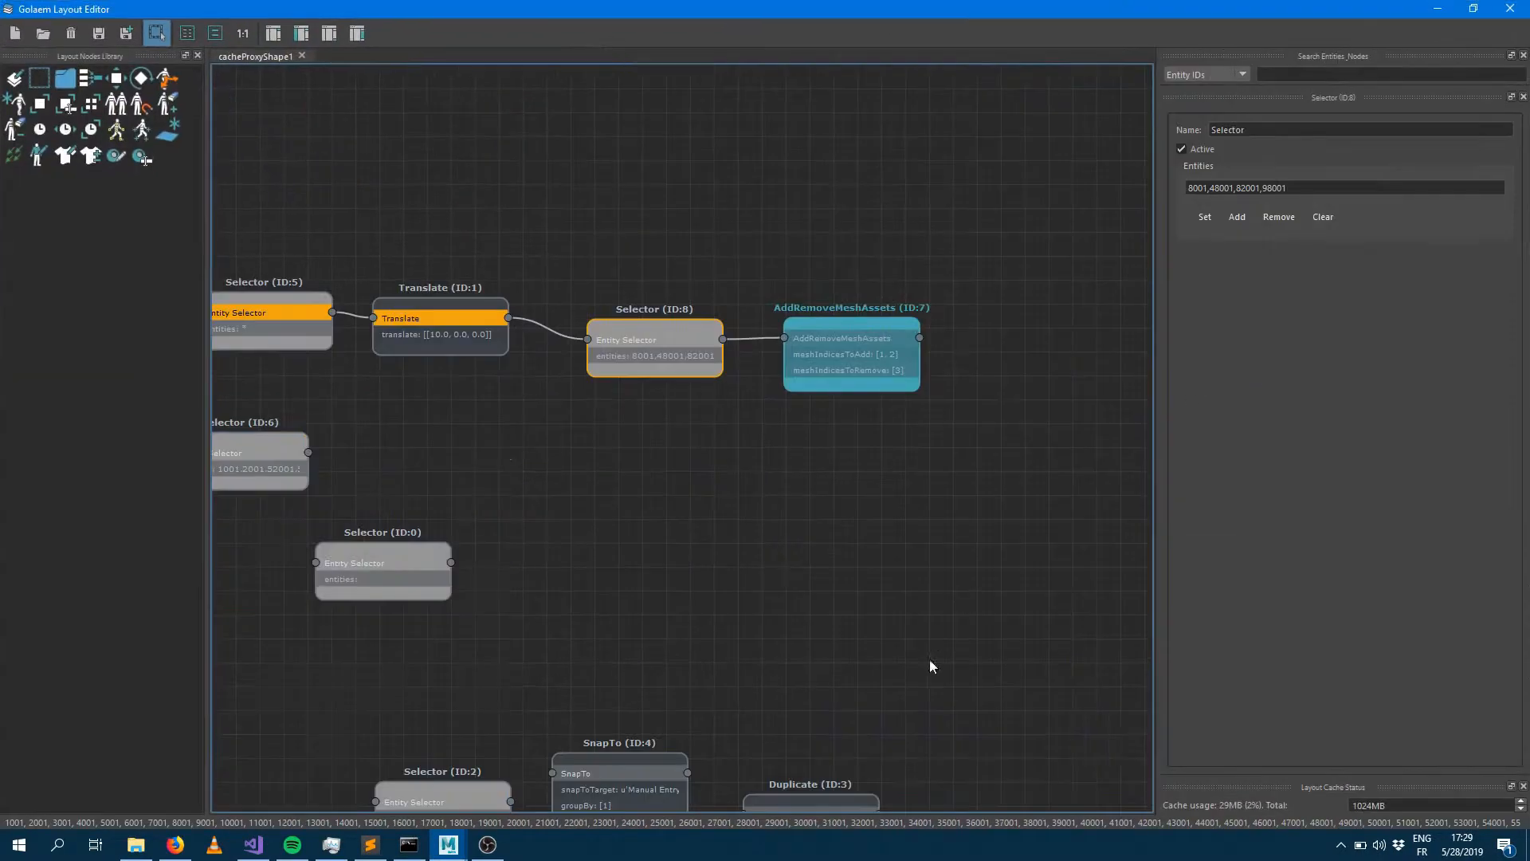
pyautogui.moveTo(623, 512); pyautogui.dragTo(792, 502, button='middle')
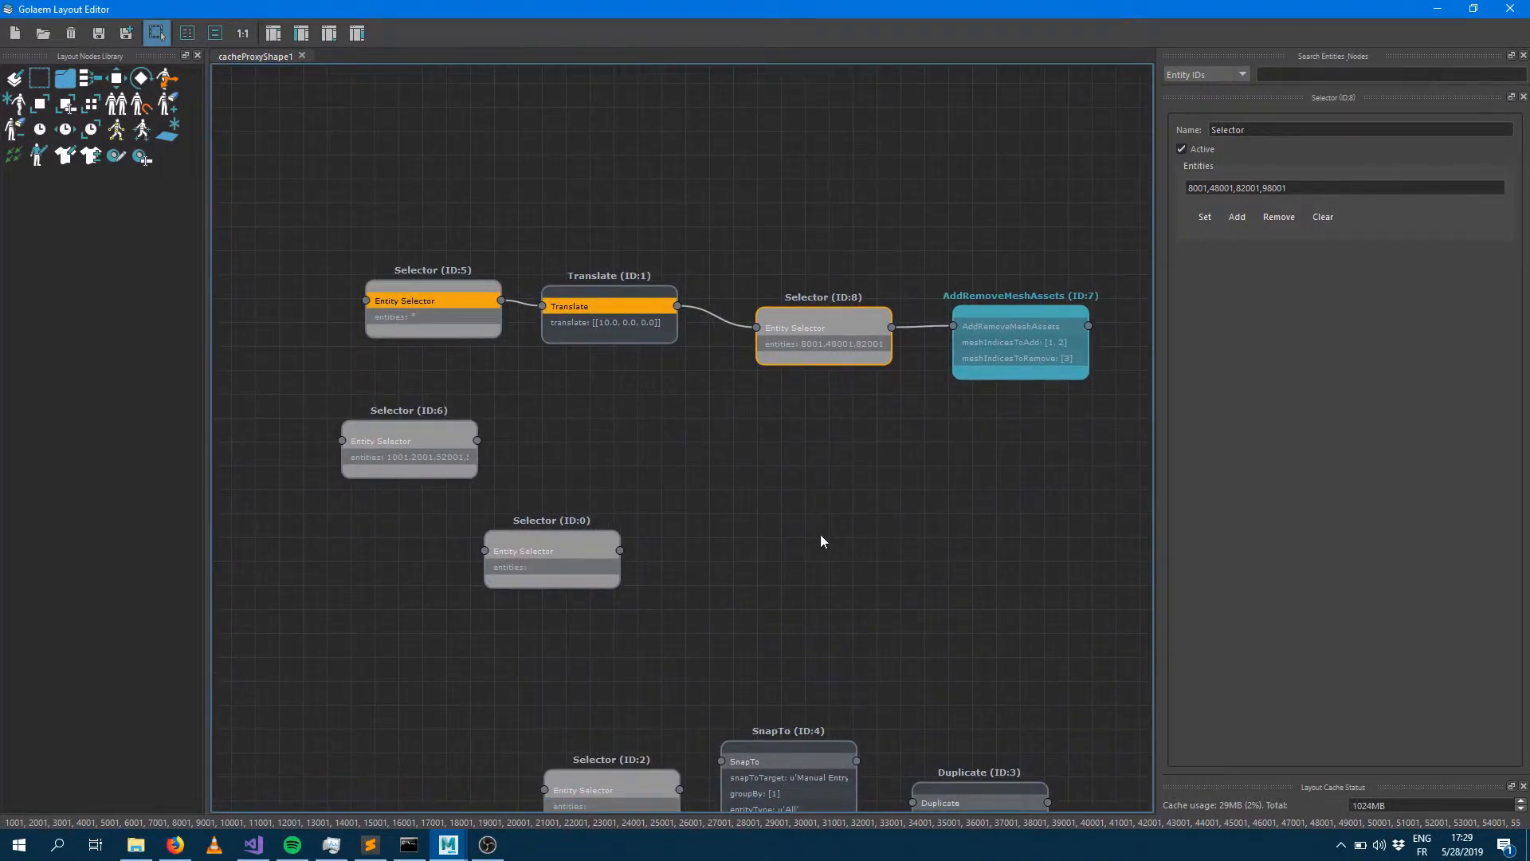
pyautogui.moveTo(420, 436); pyautogui.dragTo(358, 636)
pyautogui.moveTo(581, 555); pyautogui.dragTo(639, 663)
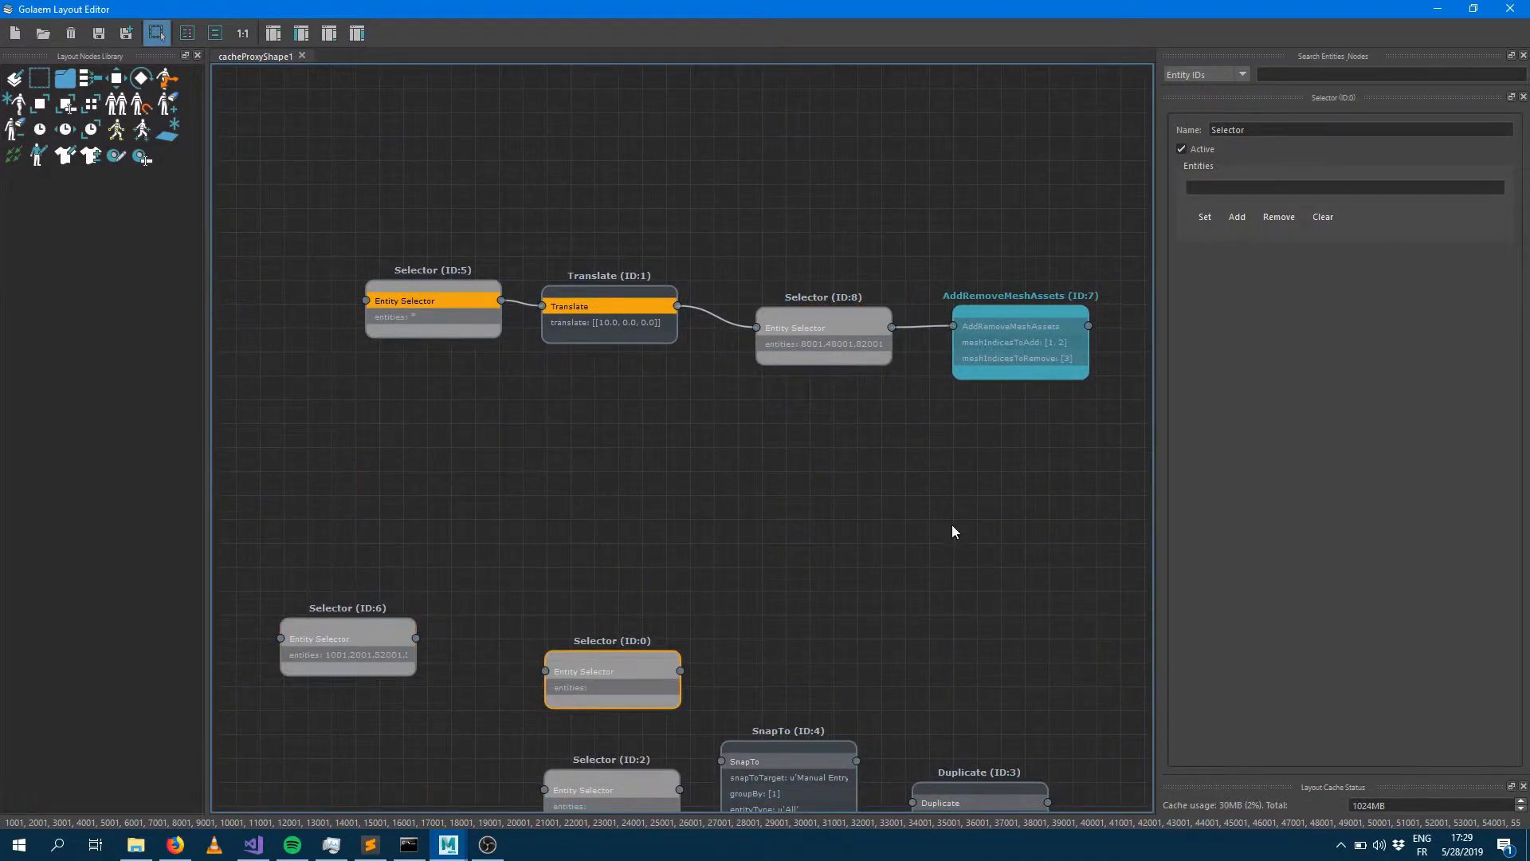
# Step: Add a Selector node after AddRemoveMeshAssets, connect it to that node's output and set its entities to *
pyautogui.moveTo(793, 555); pyautogui.dragTo(295, 586, button='middle')
pyautogui.moveTo(39, 88); pyautogui.dragTo(753, 422)
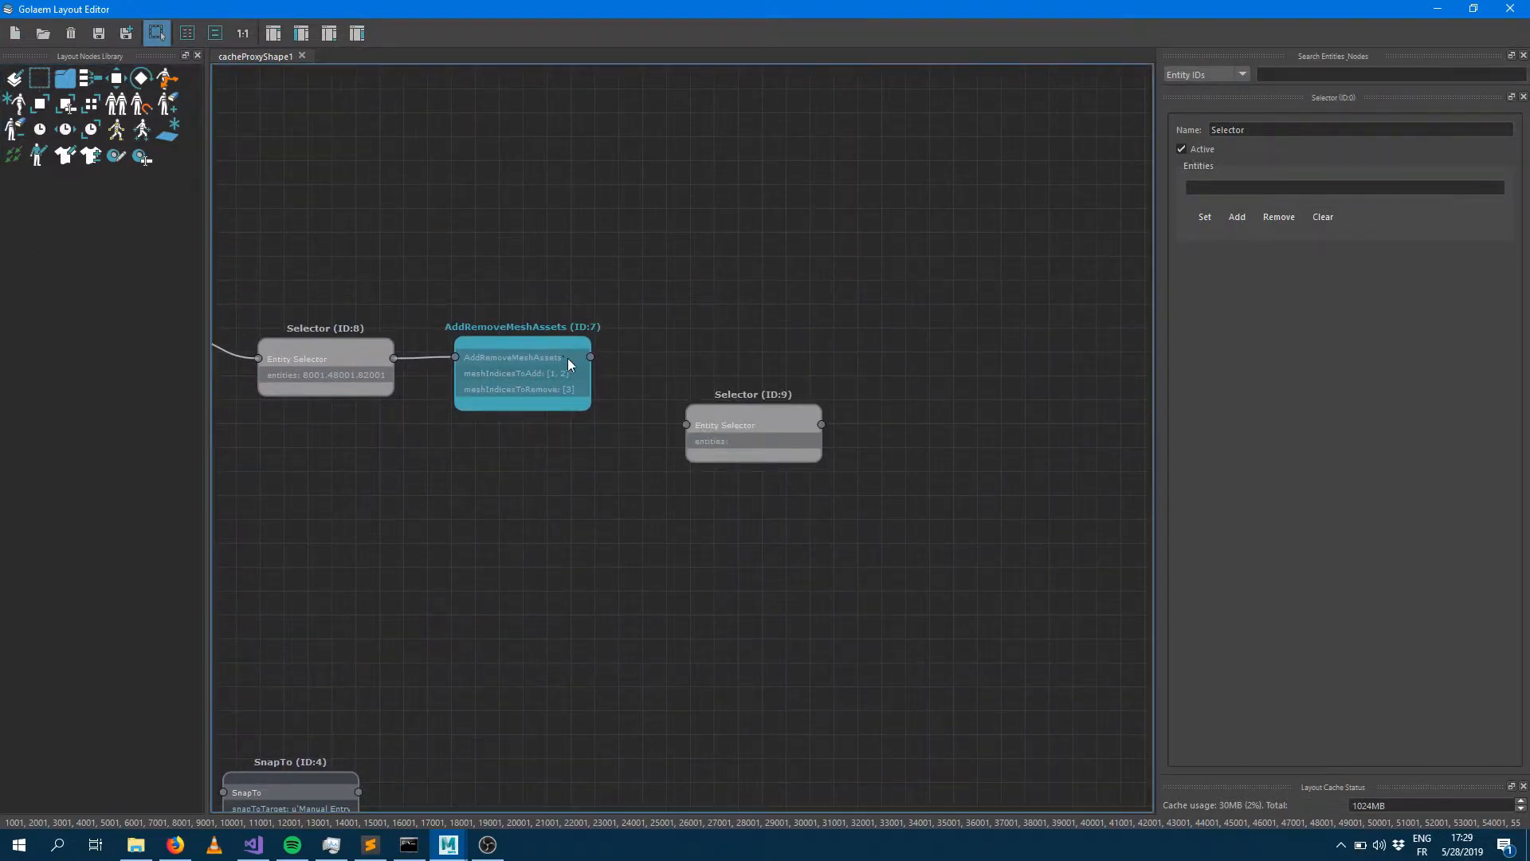
pyautogui.moveTo(590, 356); pyautogui.dragTo(696, 371)
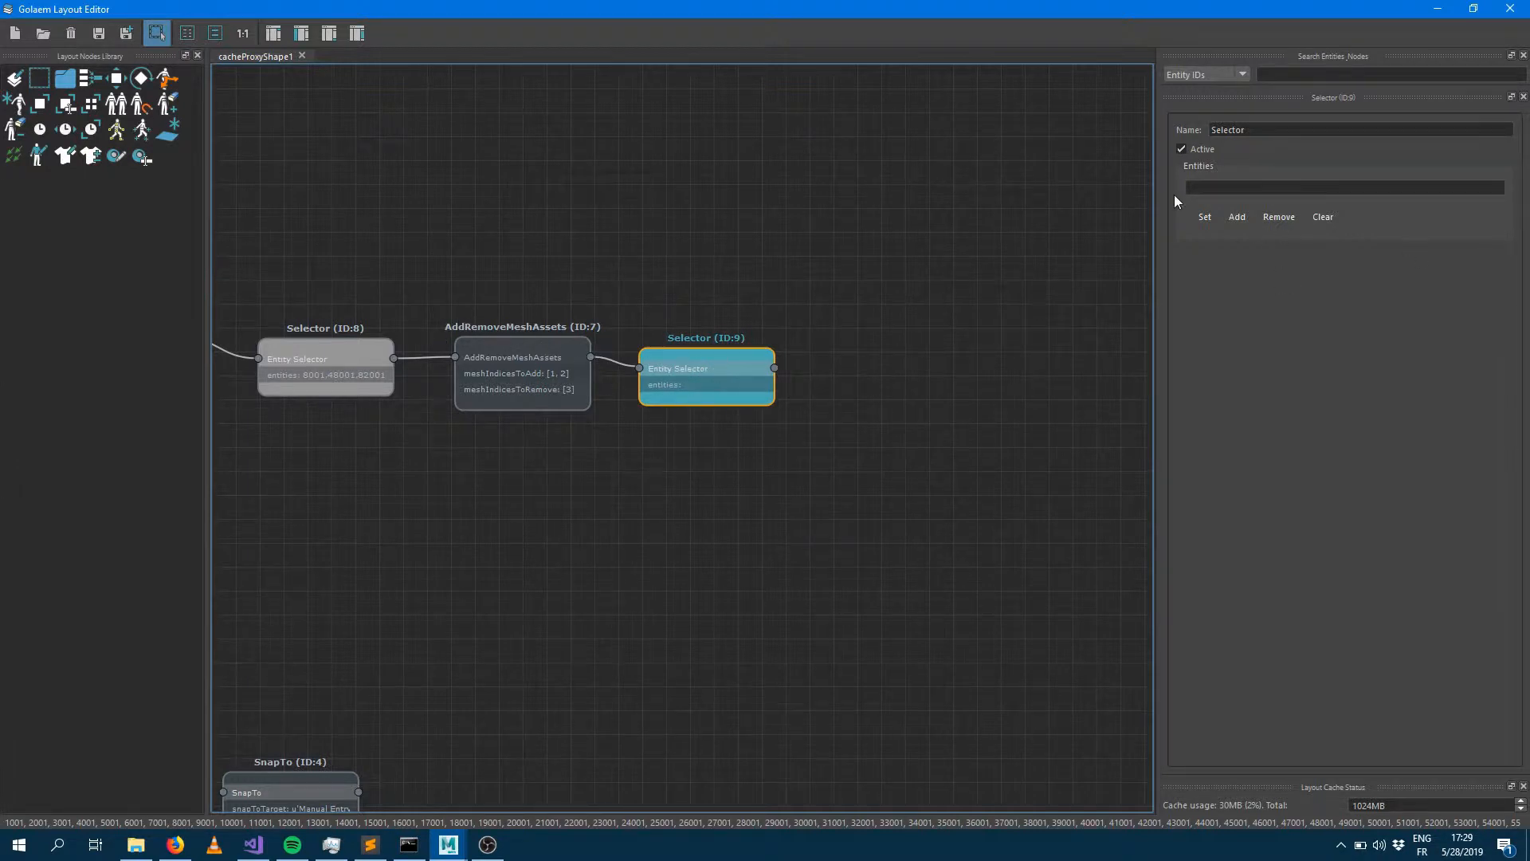
pyautogui.click(1207, 188)
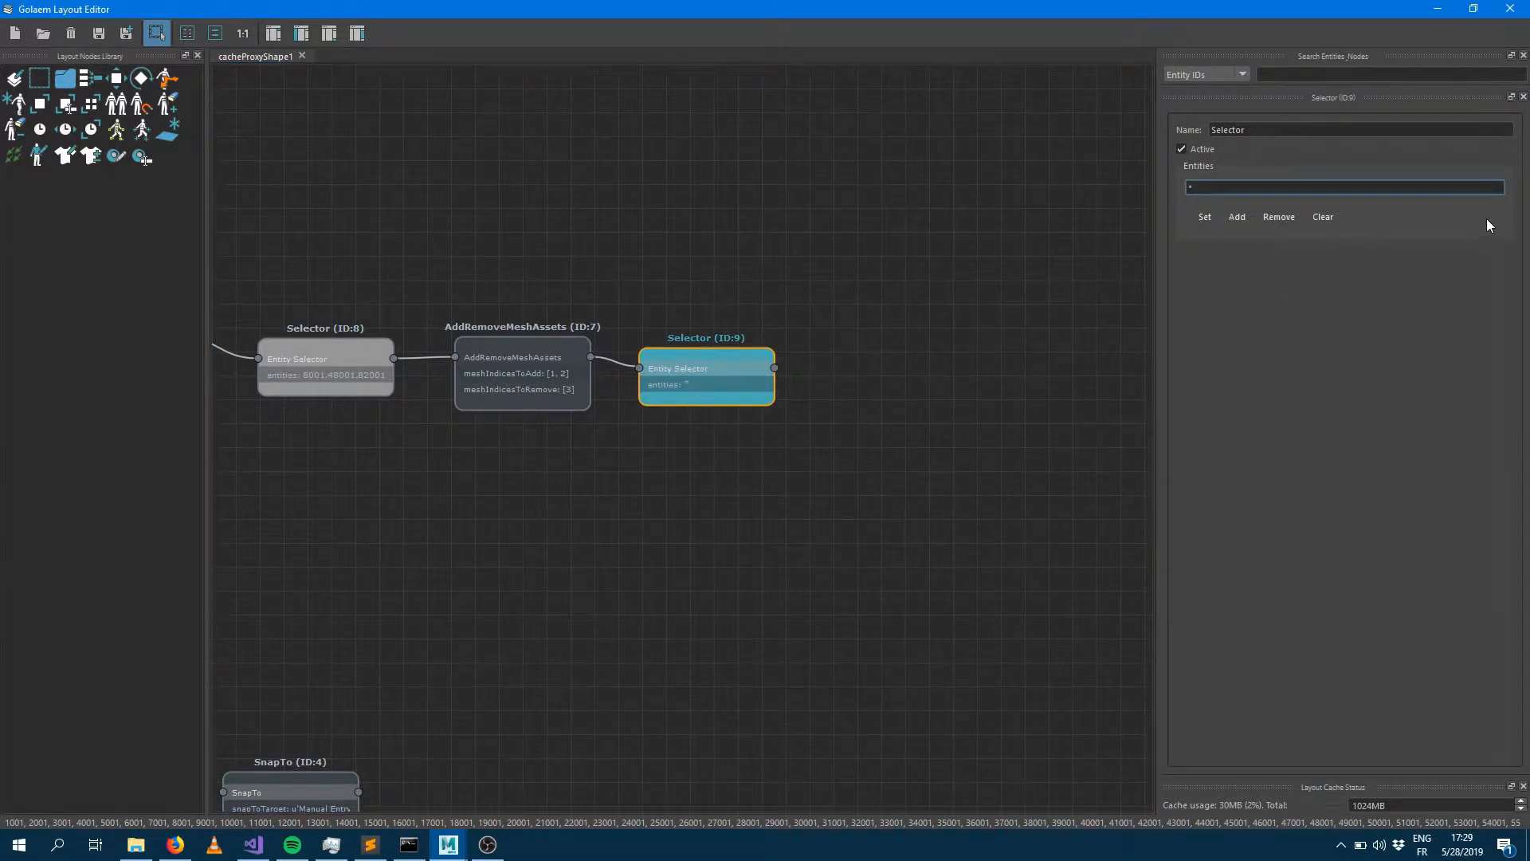
pyautogui.press('Return')
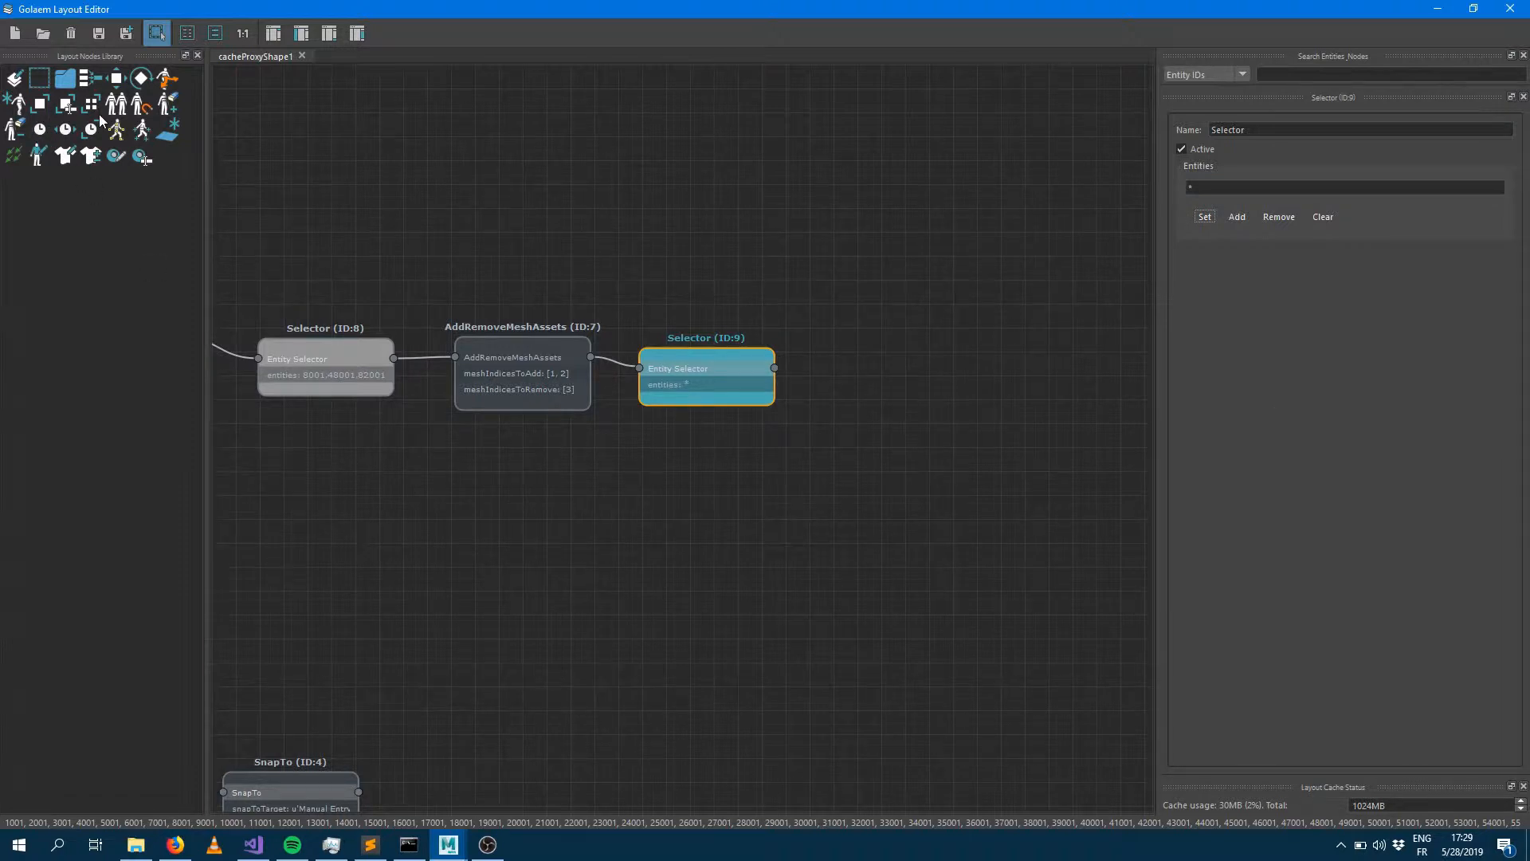
# Step: Add a Duplicate node, connect it to the output of the * Selector and make it the evaluated node
pyautogui.moveTo(118, 108); pyautogui.dragTo(939, 402)
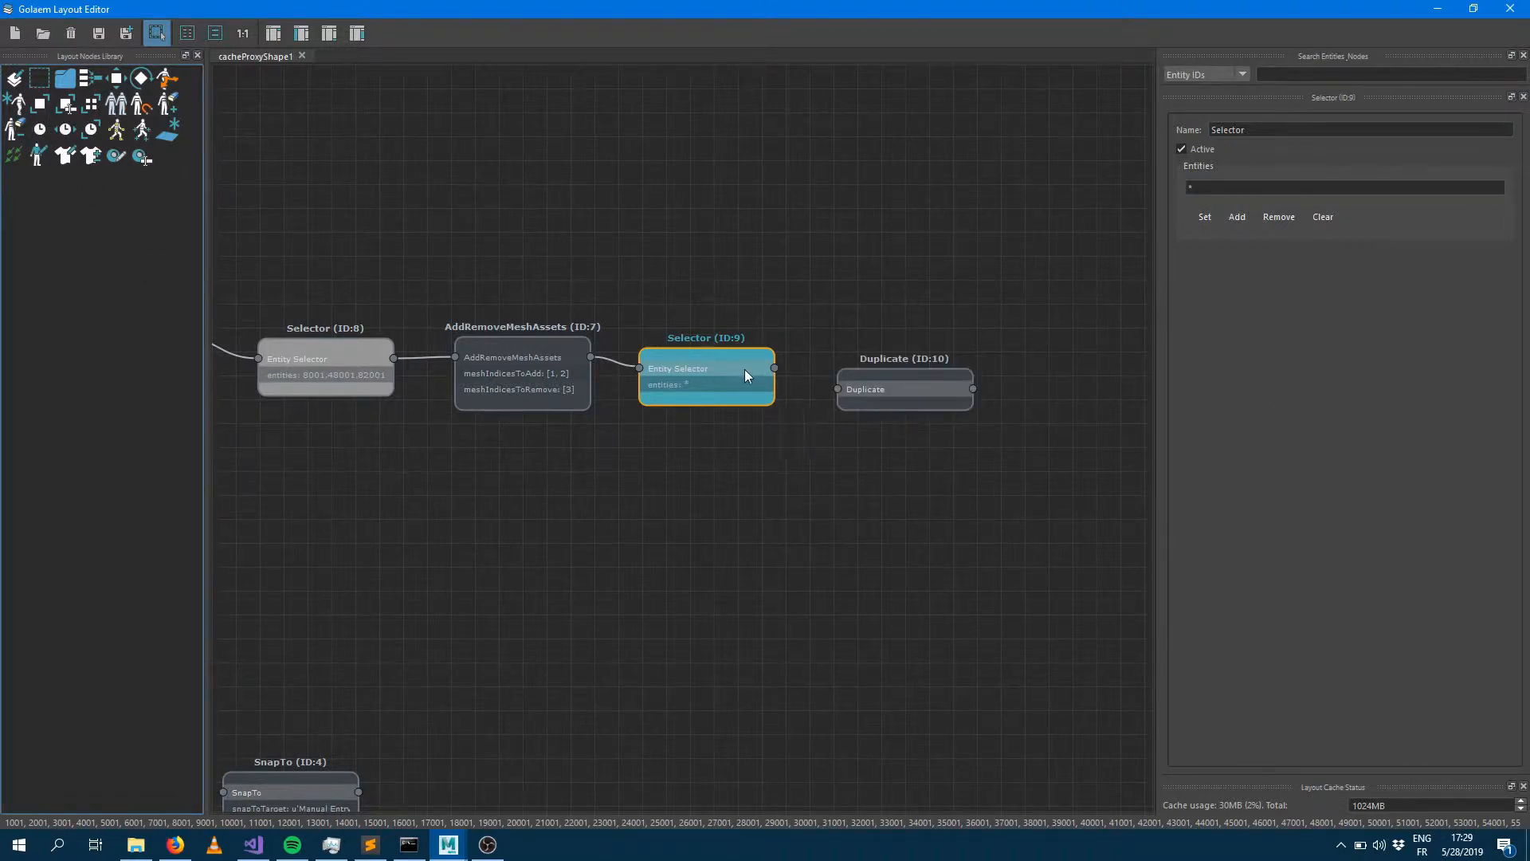
pyautogui.moveTo(775, 367); pyautogui.dragTo(897, 377)
pyautogui.click(896, 378)
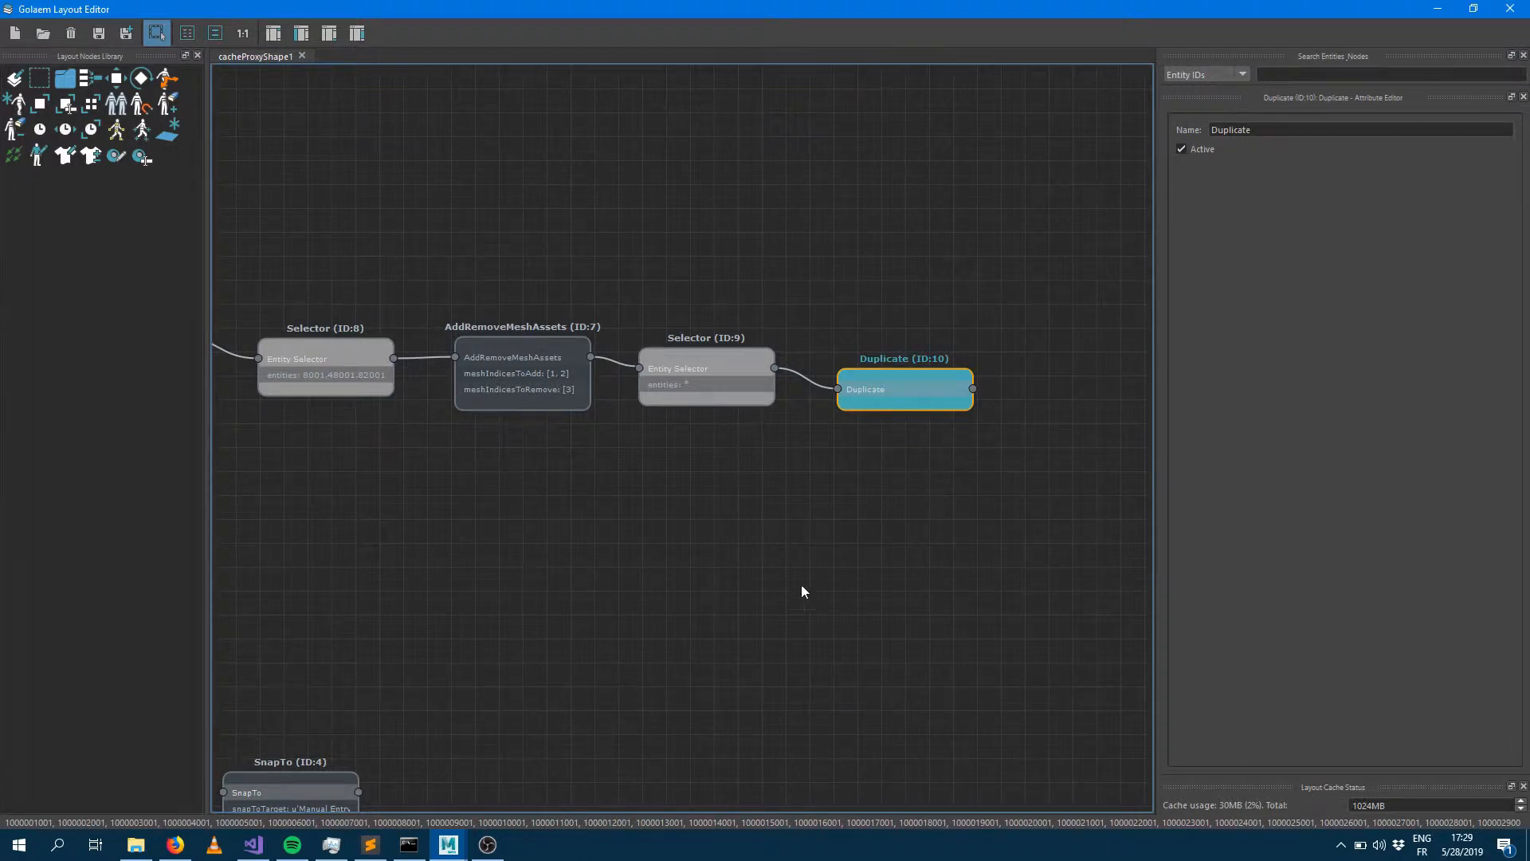
pyautogui.moveTo(644, 623); pyautogui.dragTo(809, 434, button='middle')
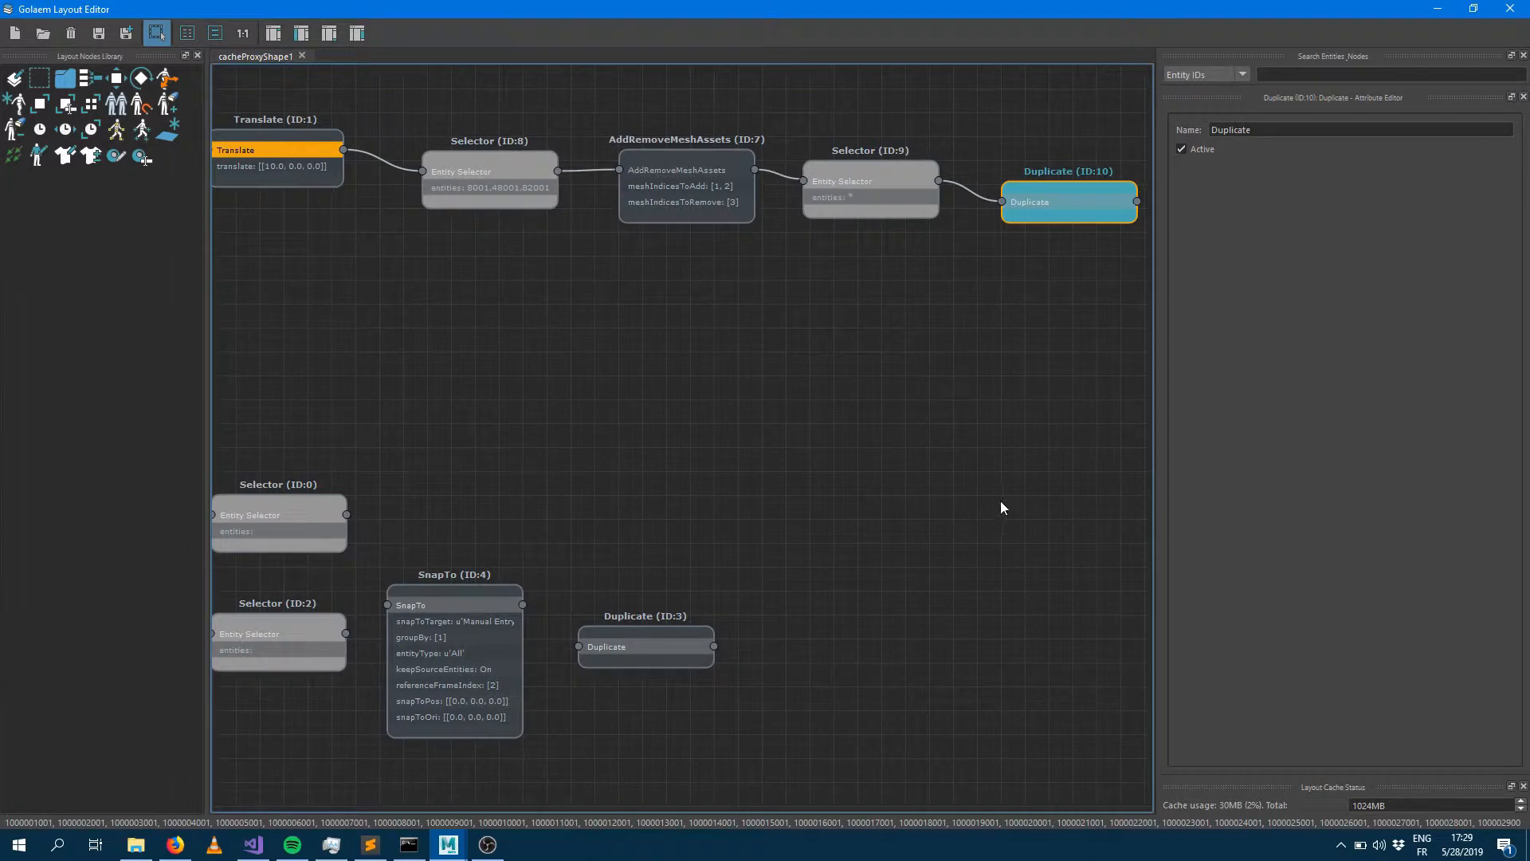
pyautogui.moveTo(1000, 507); pyautogui.dragTo(615, 609, button='middle')
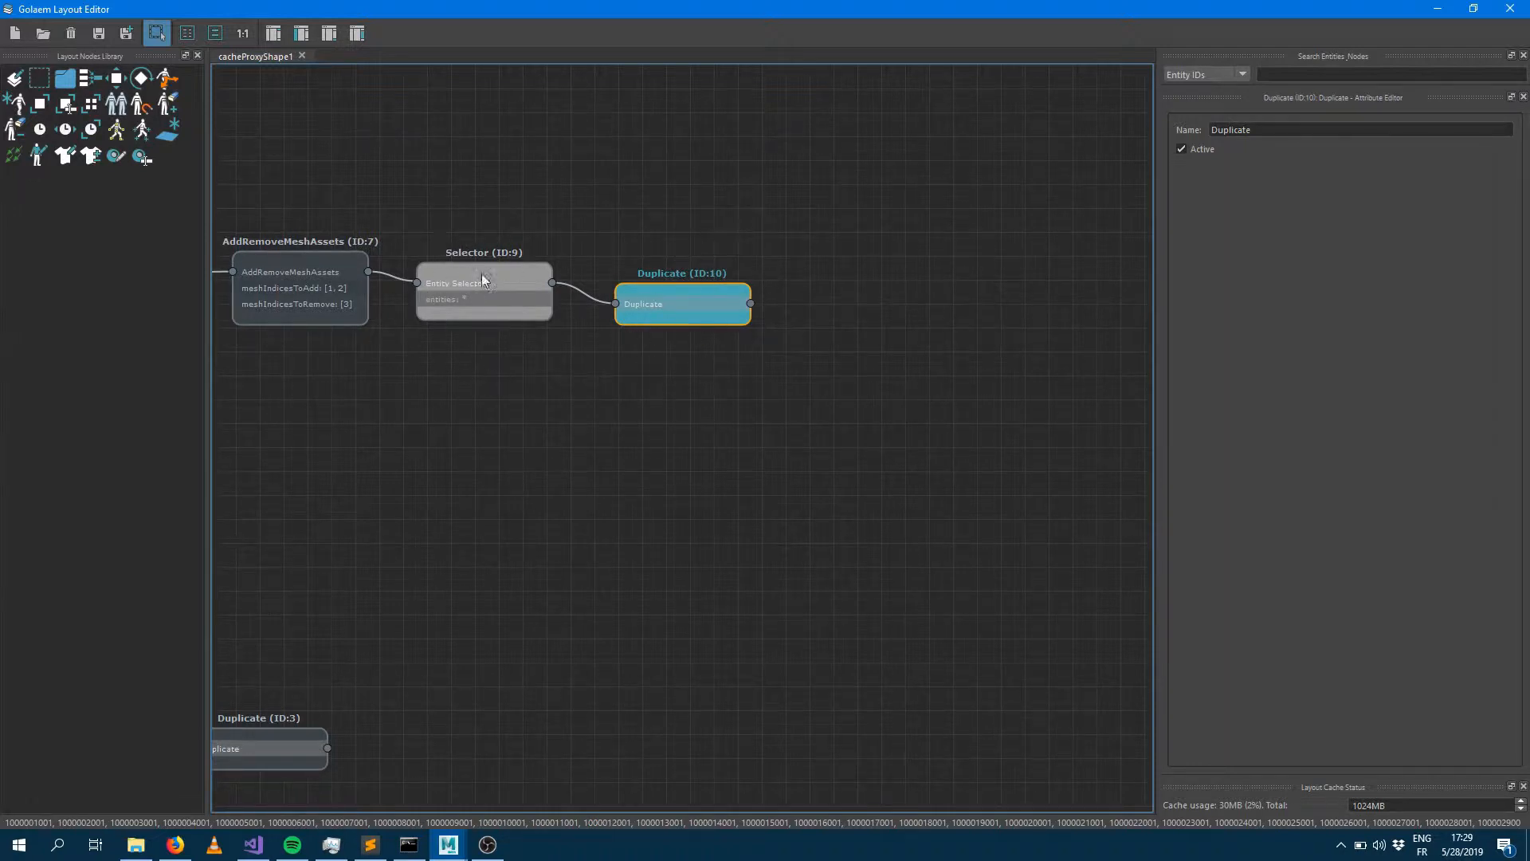
# Step: Restore the editor to a floating window, connect a new Translate node after the new Duplicate node and set its X to -10
pyautogui.doubleClick(370, 9)
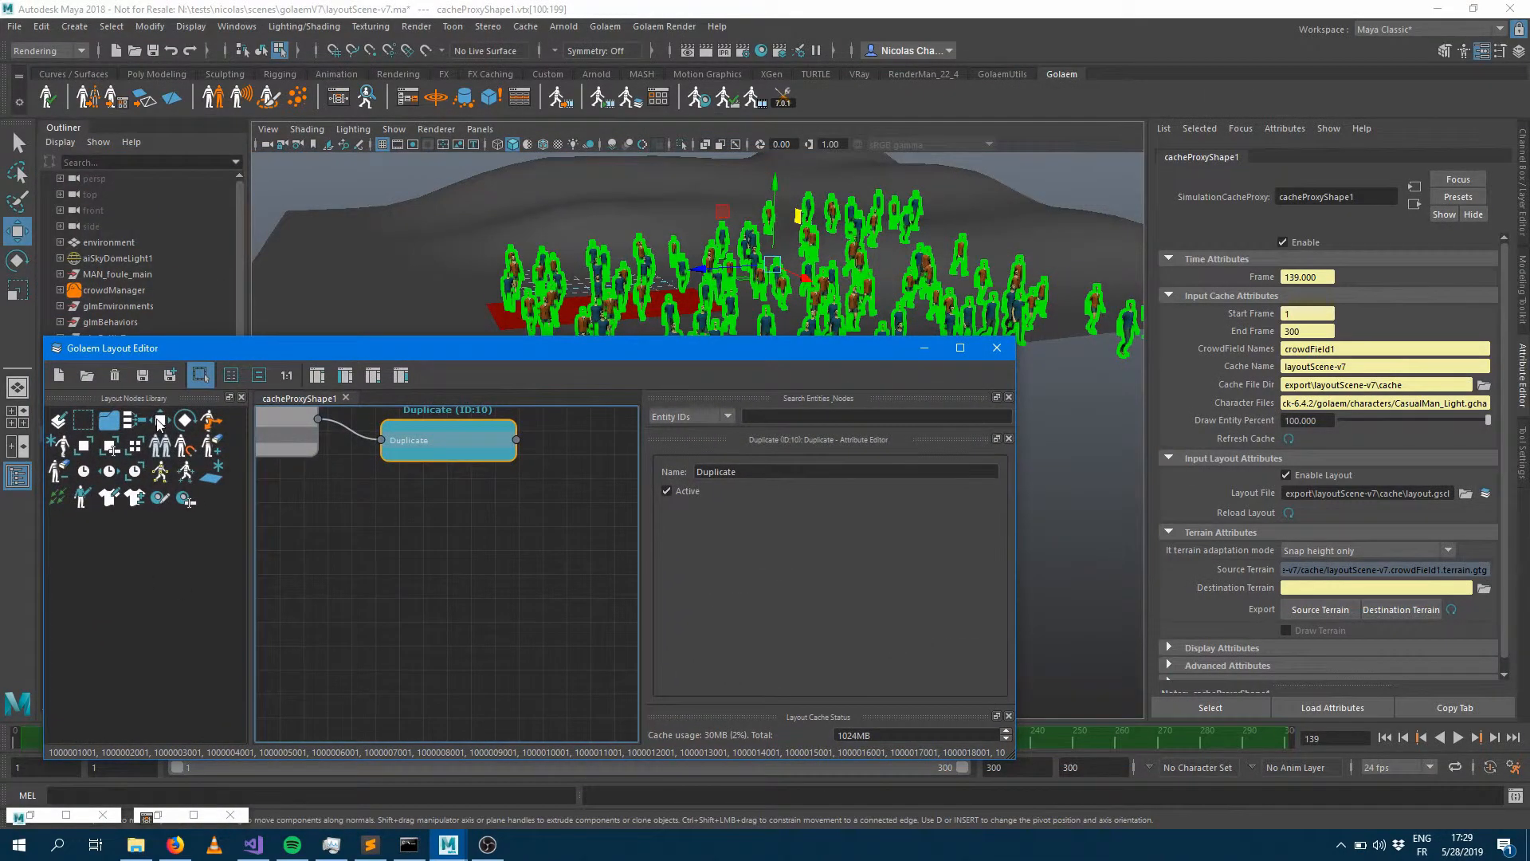
pyautogui.moveTo(159, 423); pyautogui.dragTo(448, 609)
pyautogui.moveTo(445, 443); pyautogui.dragTo(468, 615)
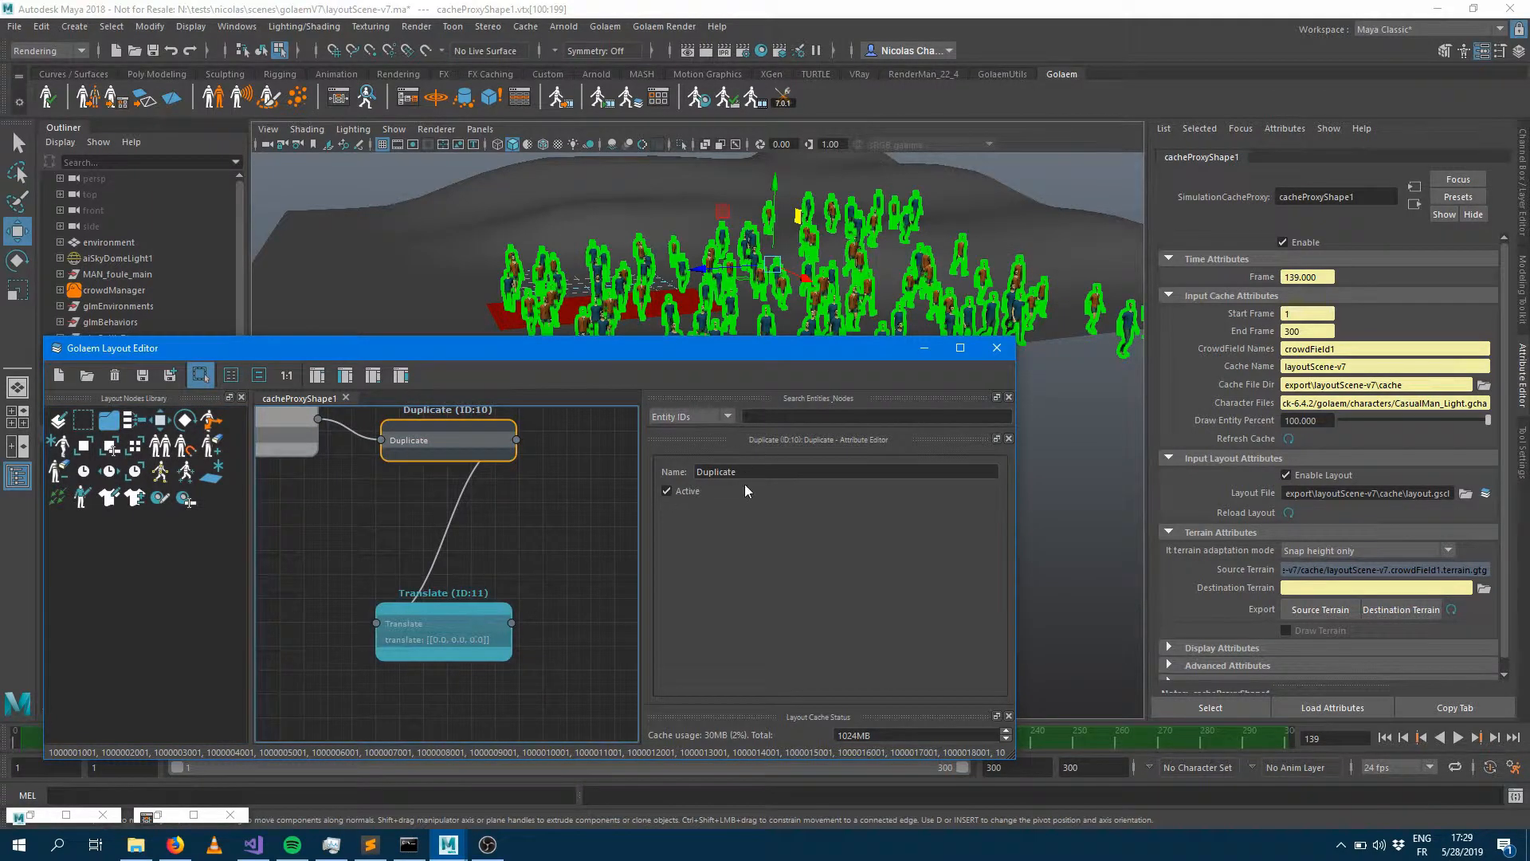
pyautogui.click(459, 604)
pyautogui.write('-10')
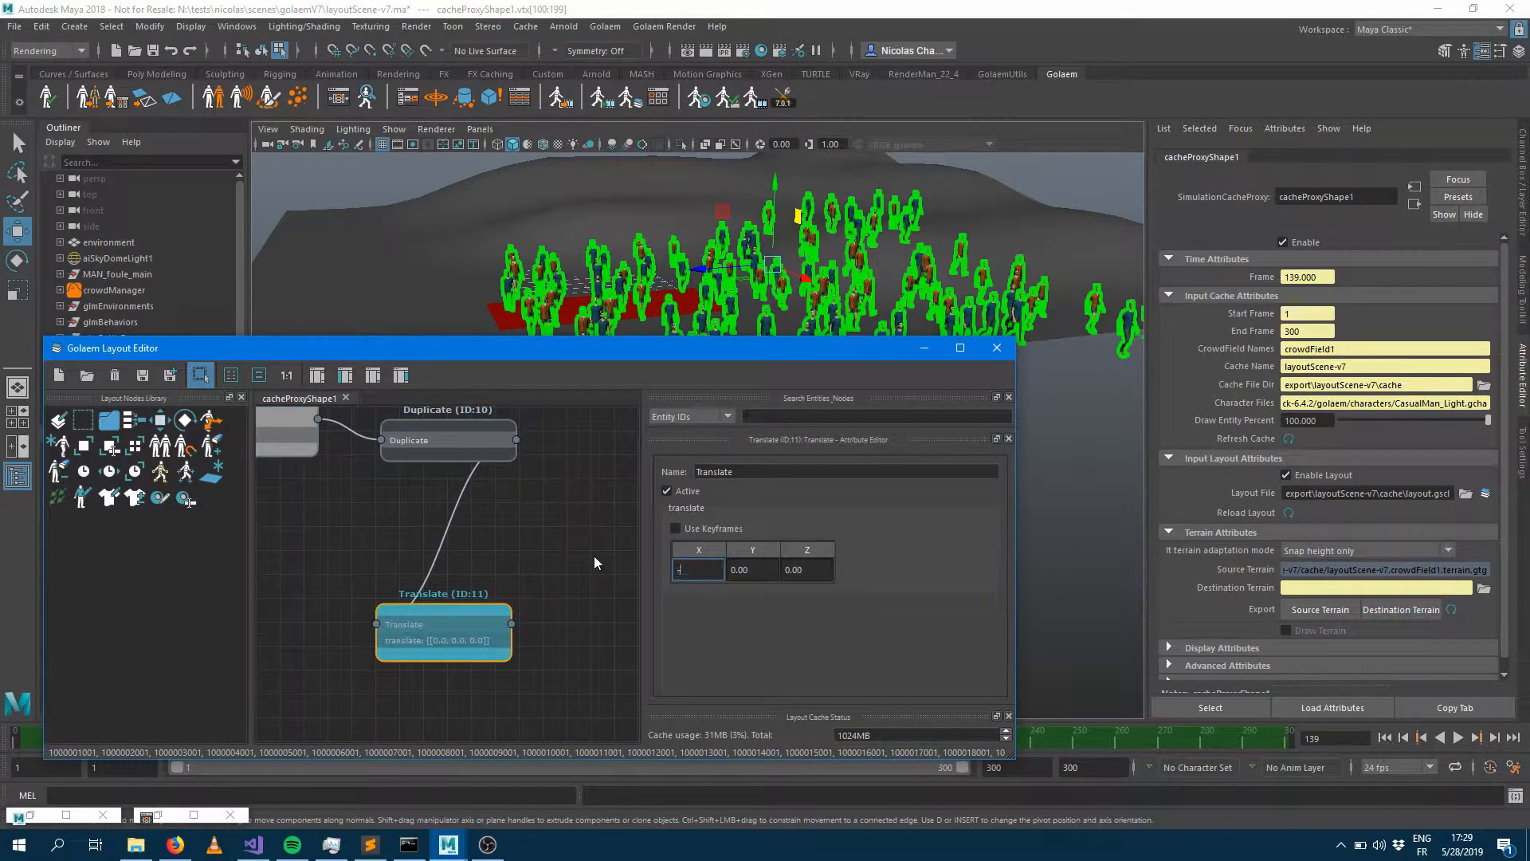
pyautogui.press('Return')
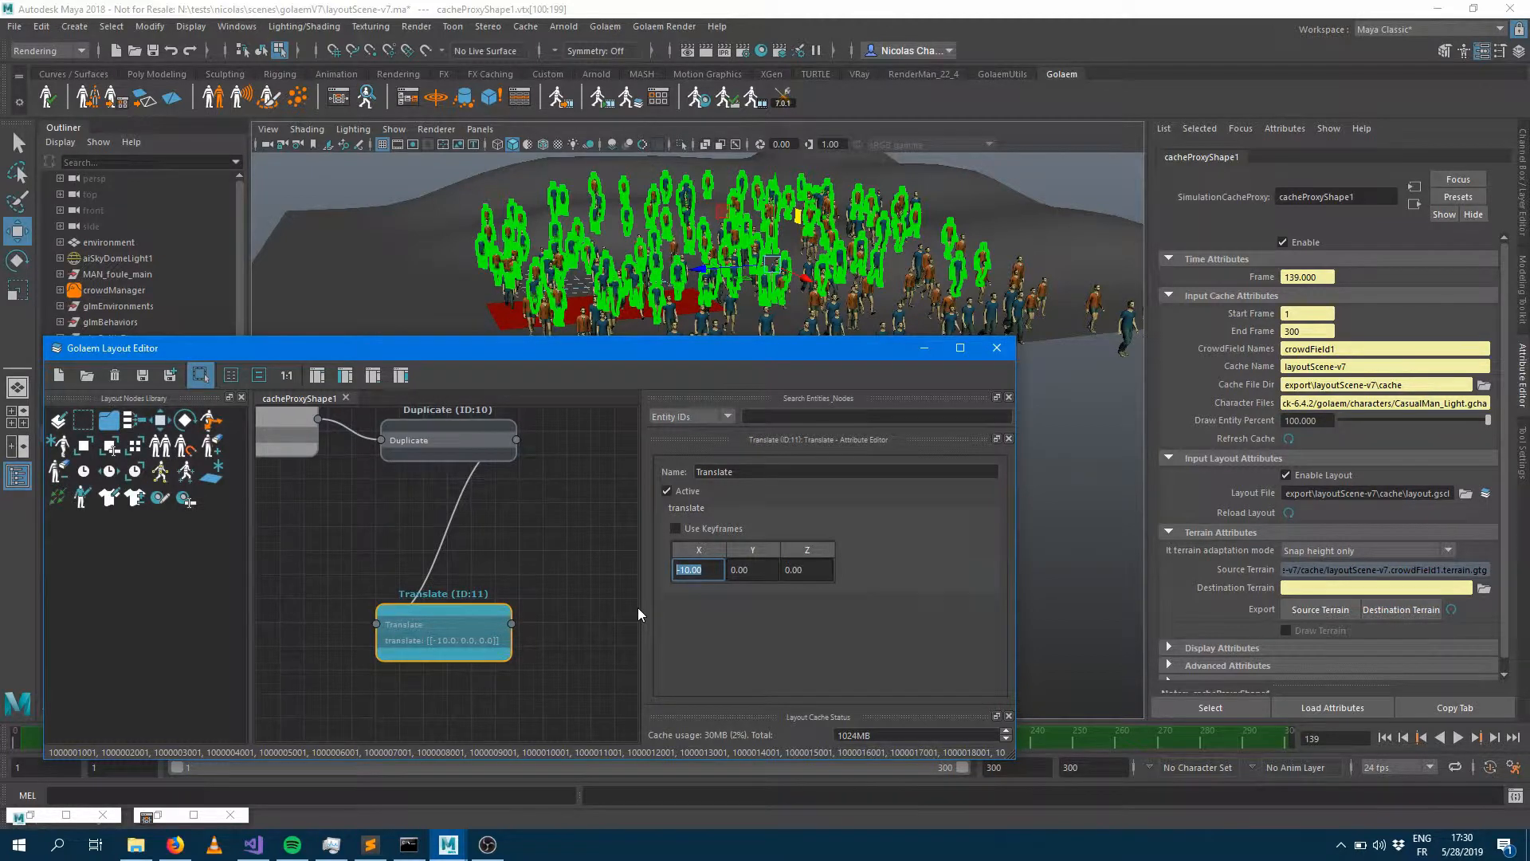
# Step: Make room beside the new Translate node, add a FrameOffset node and connect it to Translate's output
pyautogui.moveTo(428, 618); pyautogui.dragTo(312, 548)
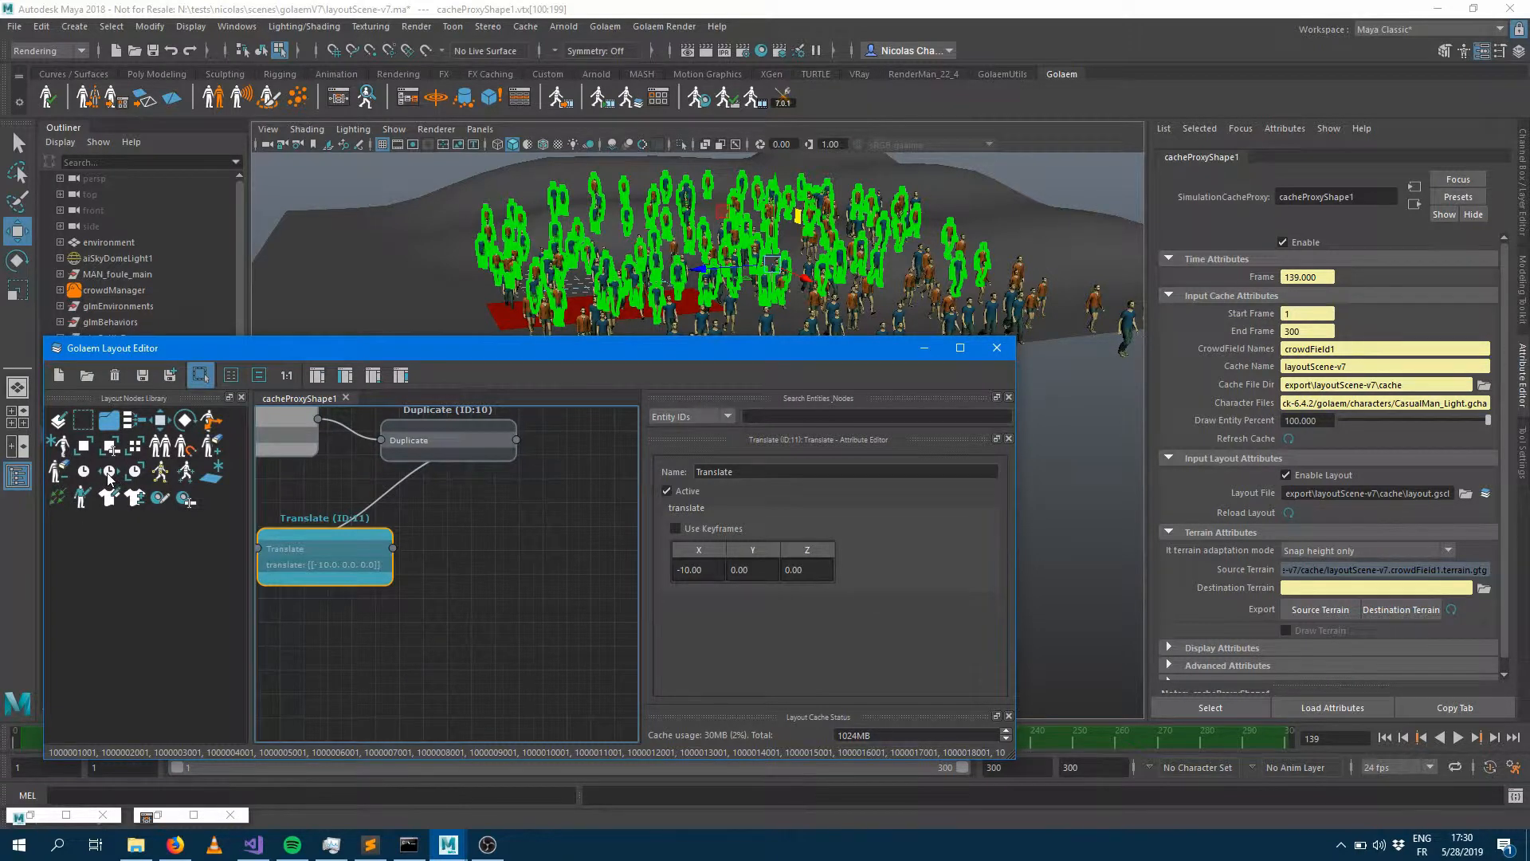
pyautogui.moveTo(109, 476); pyautogui.dragTo(510, 580)
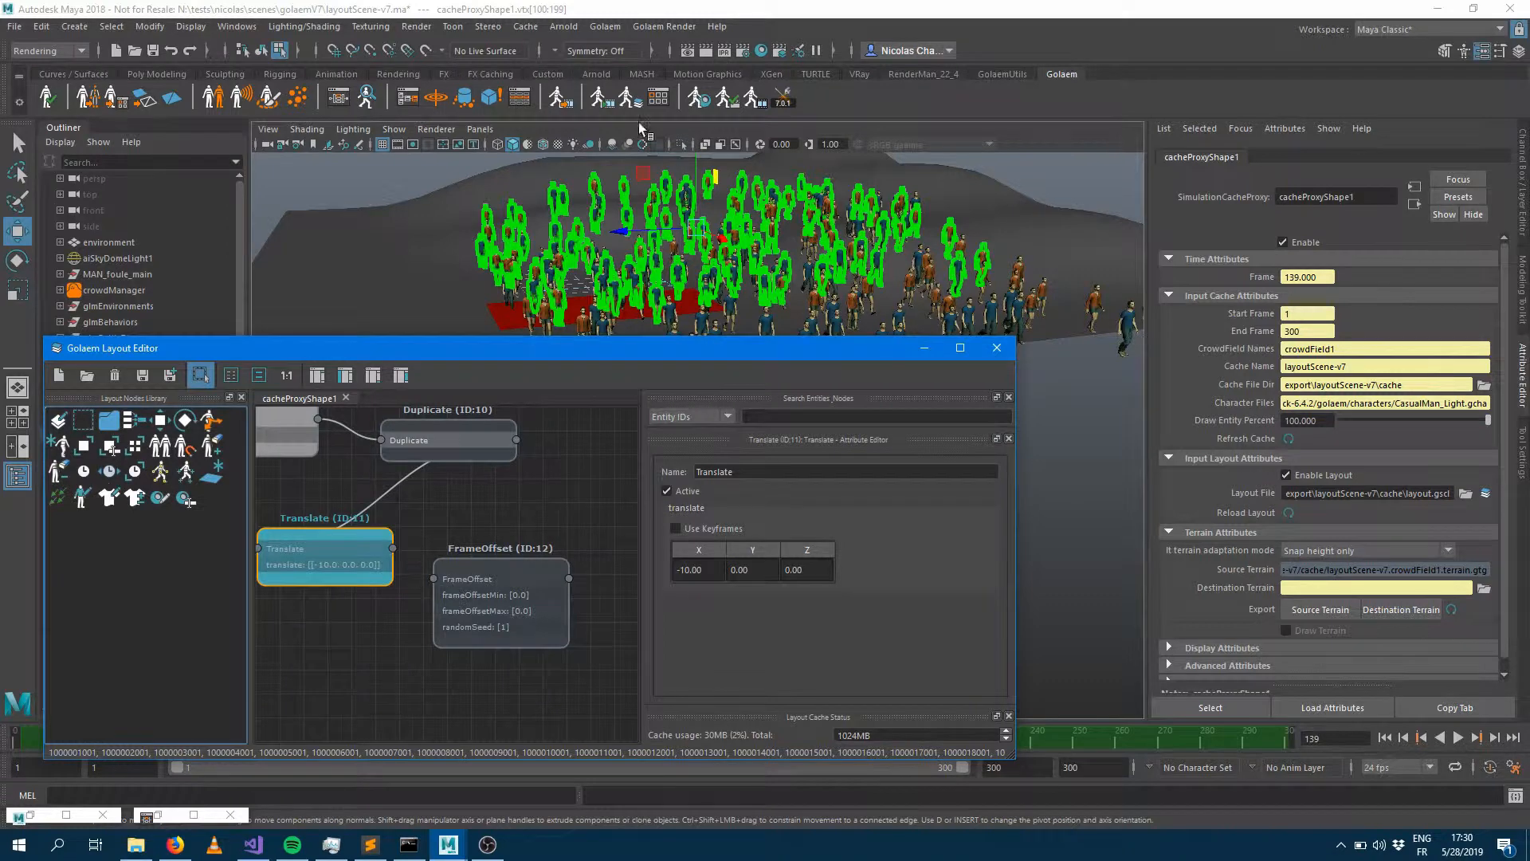
pyautogui.click(353, 545)
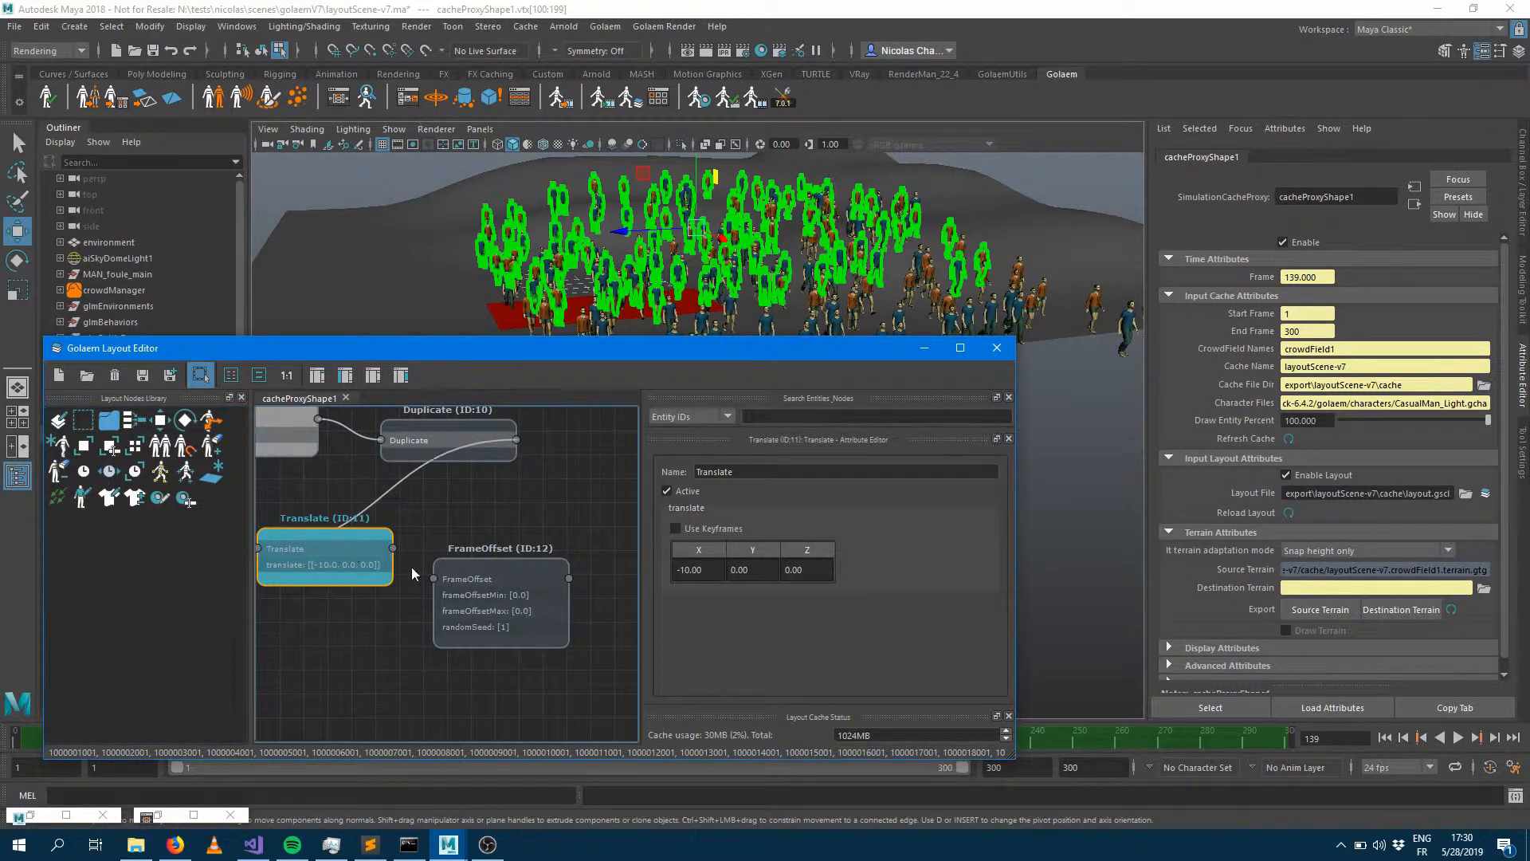
pyautogui.moveTo(412, 567); pyautogui.dragTo(459, 587, button='middle')
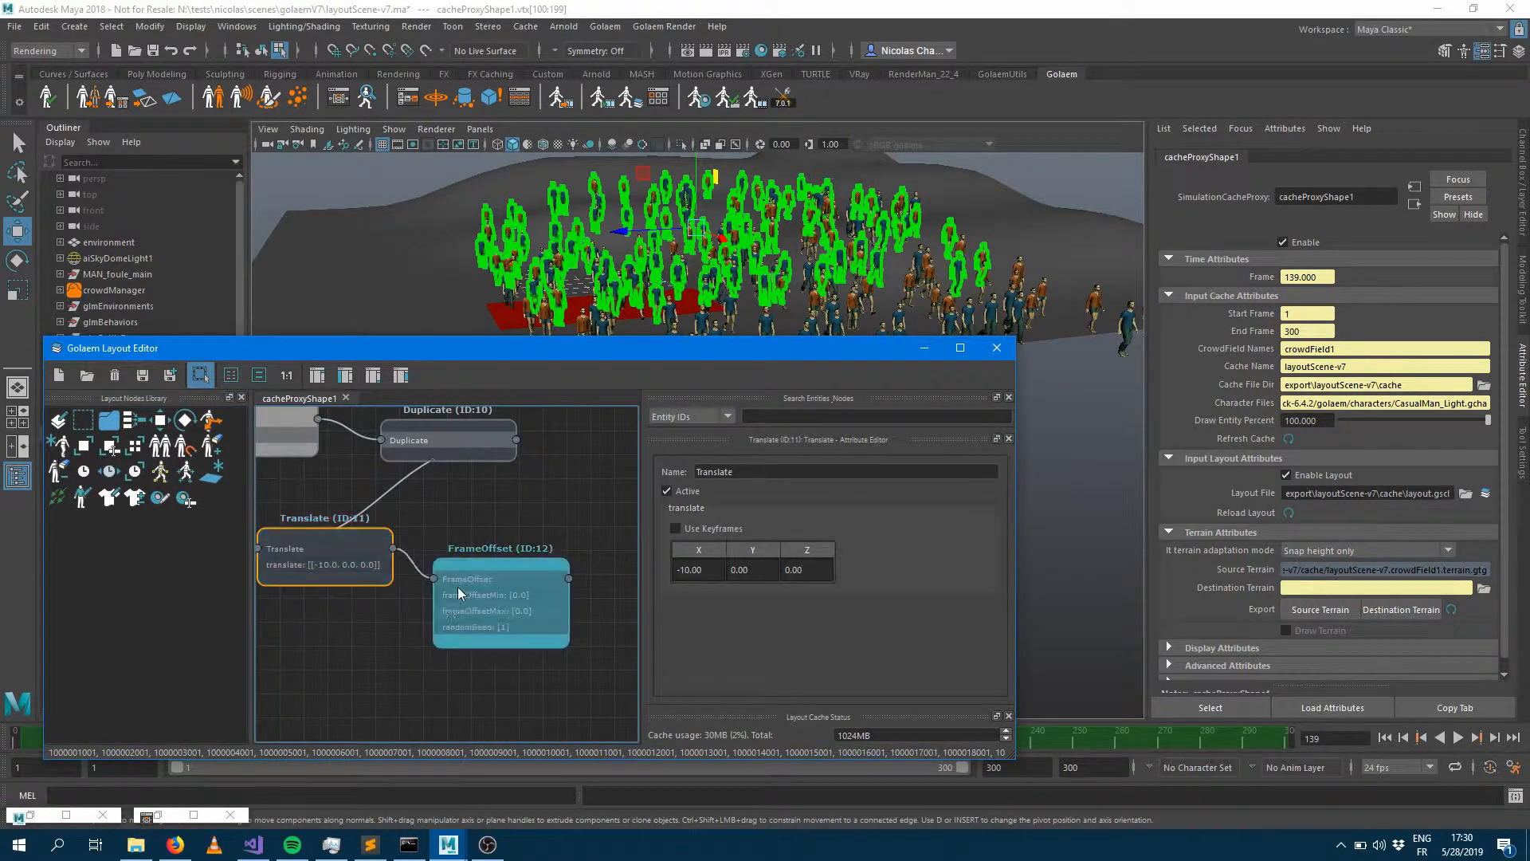
# Step: Set FrameOffset's frameOffsetMin to 10 and frameOffsetMax to 20, and compare the crowd at the Translate and FrameOffset nodes
pyautogui.click(523, 571)
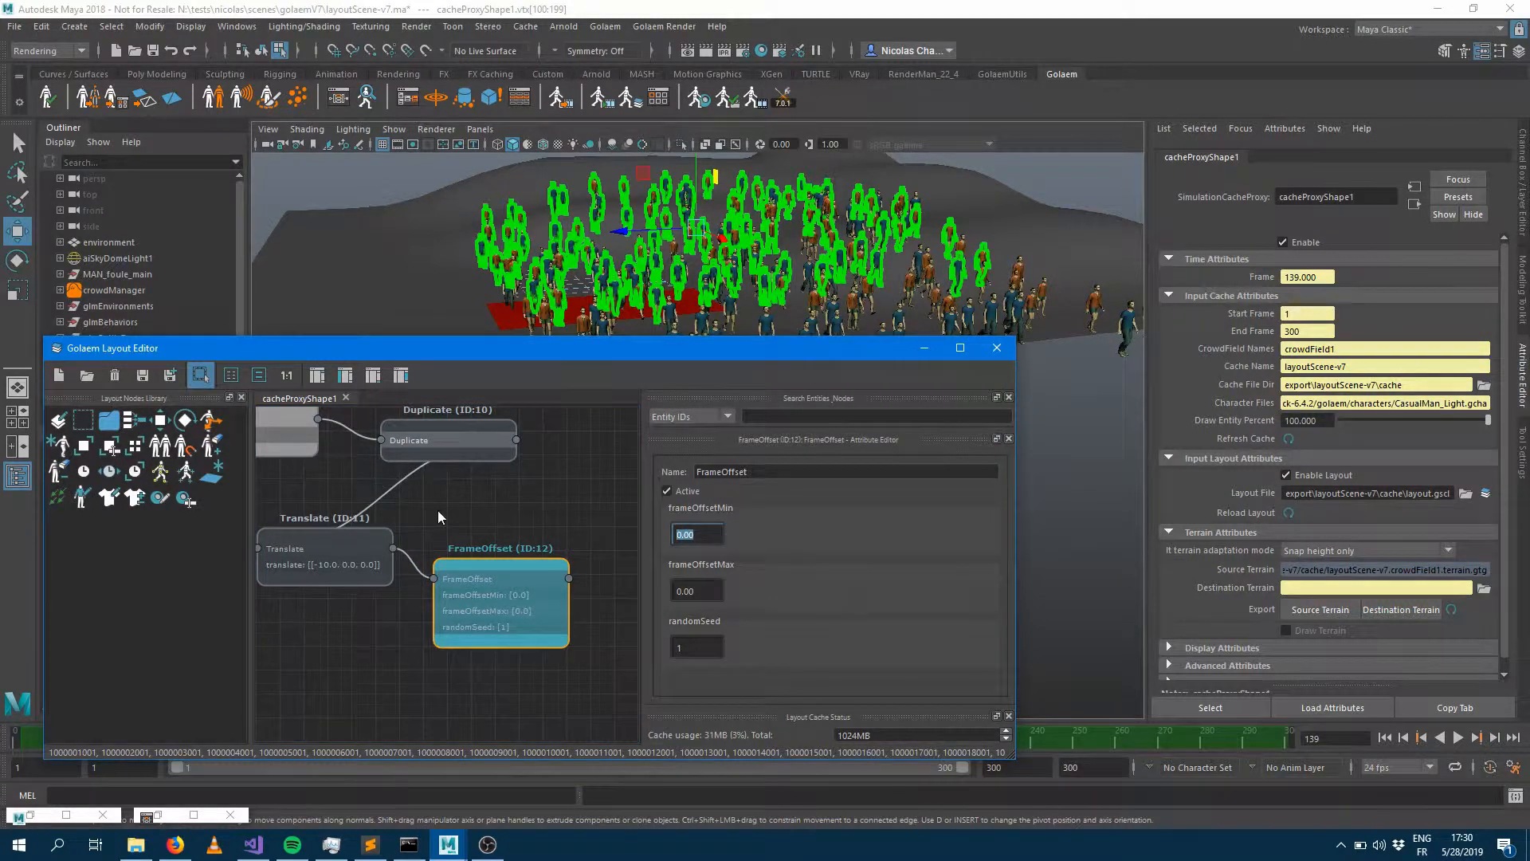
pyautogui.write('10')
pyautogui.press('Return')
pyautogui.press('Tab')
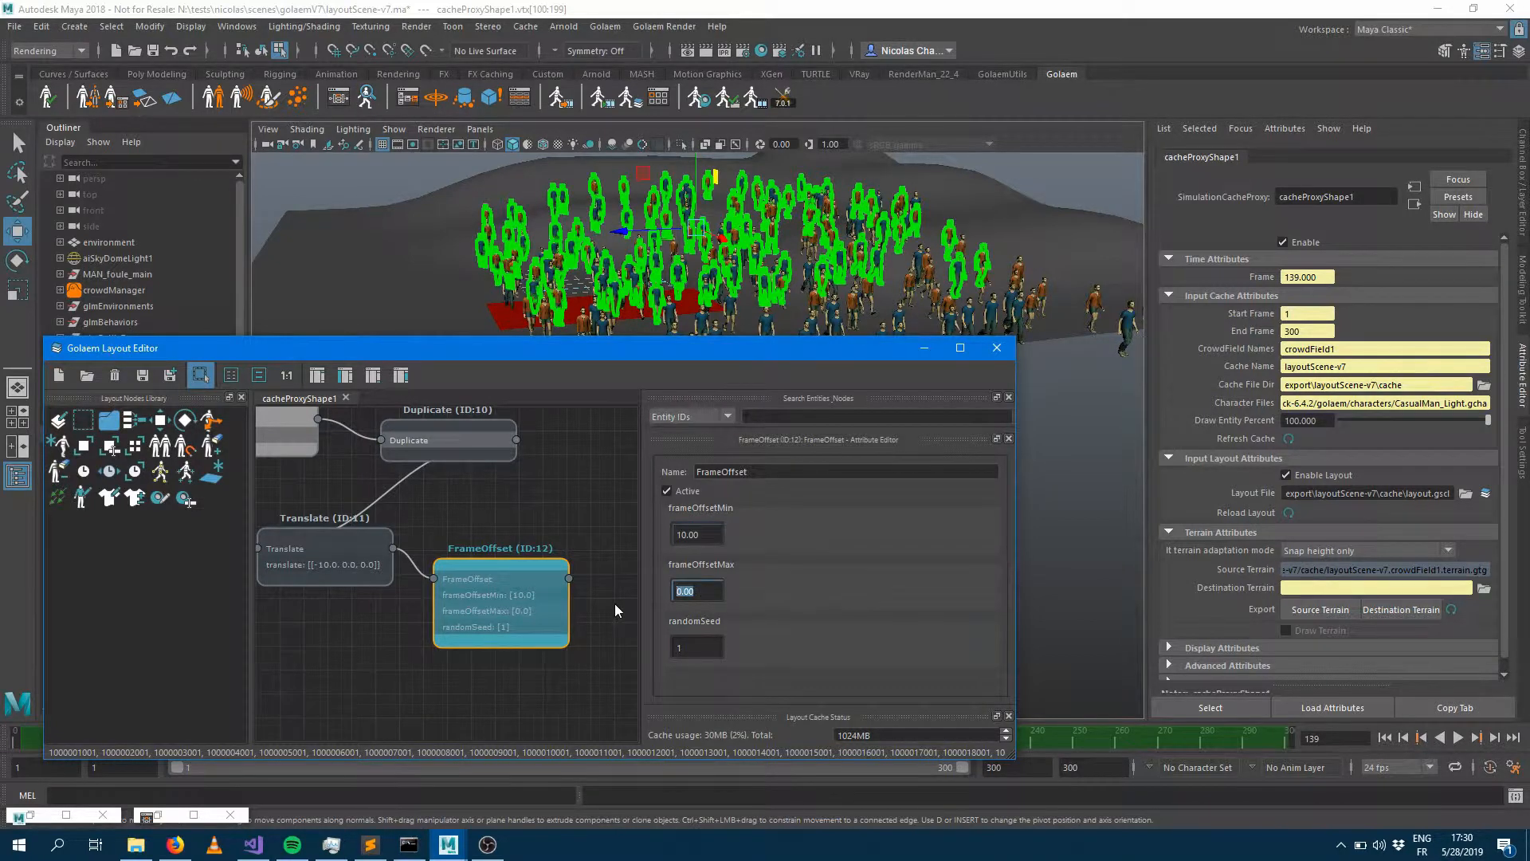
pyautogui.write('20')
pyautogui.press('Return')
pyautogui.keyDown('alt'); pyautogui.moveTo(729, 241); pyautogui.dragTo(788, 219); pyautogui.keyUp('alt')
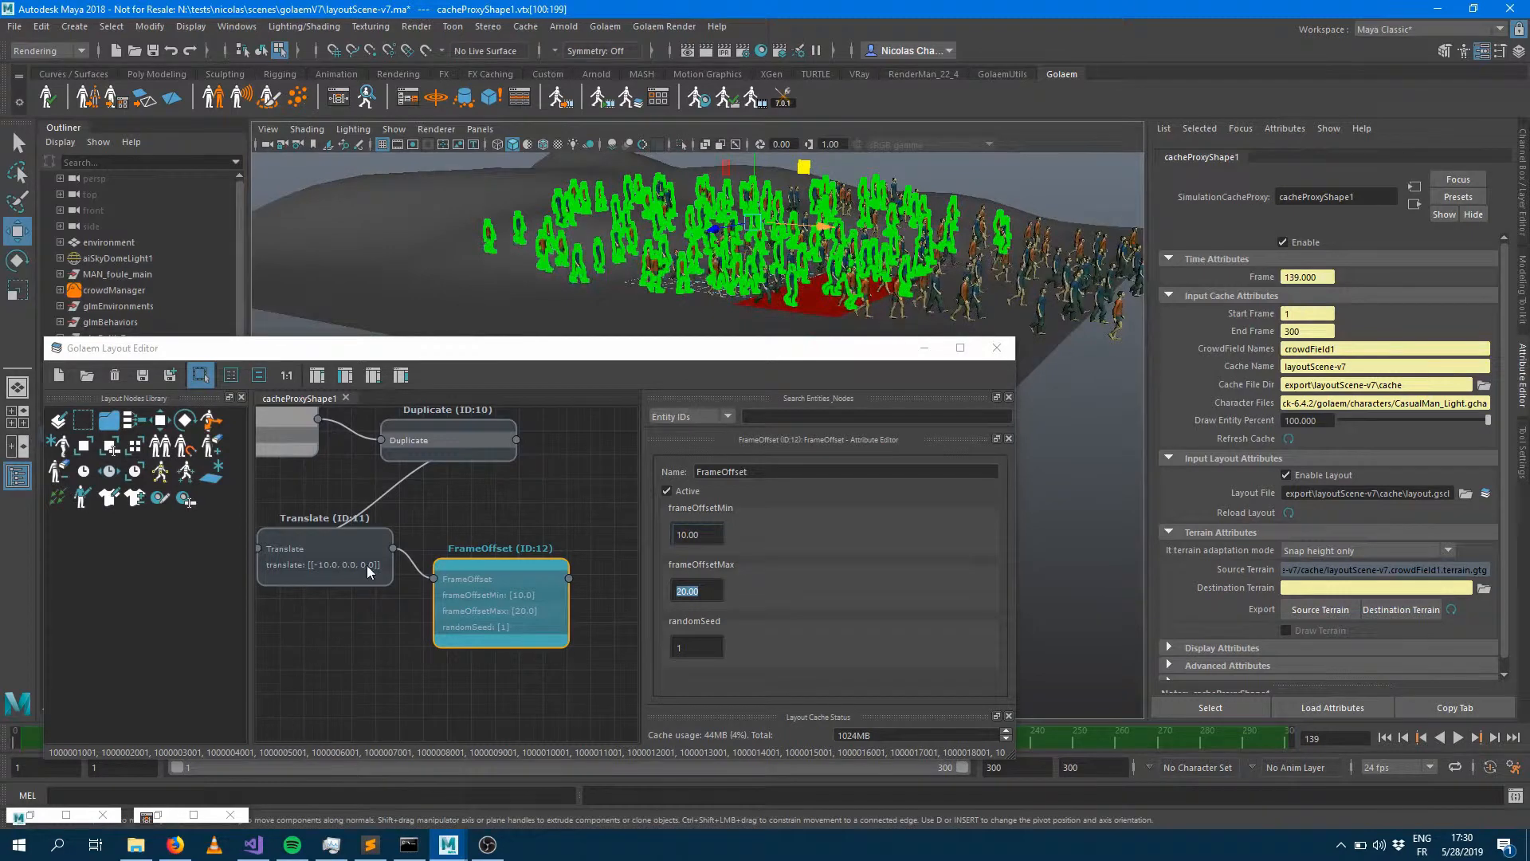
pyautogui.click(366, 542)
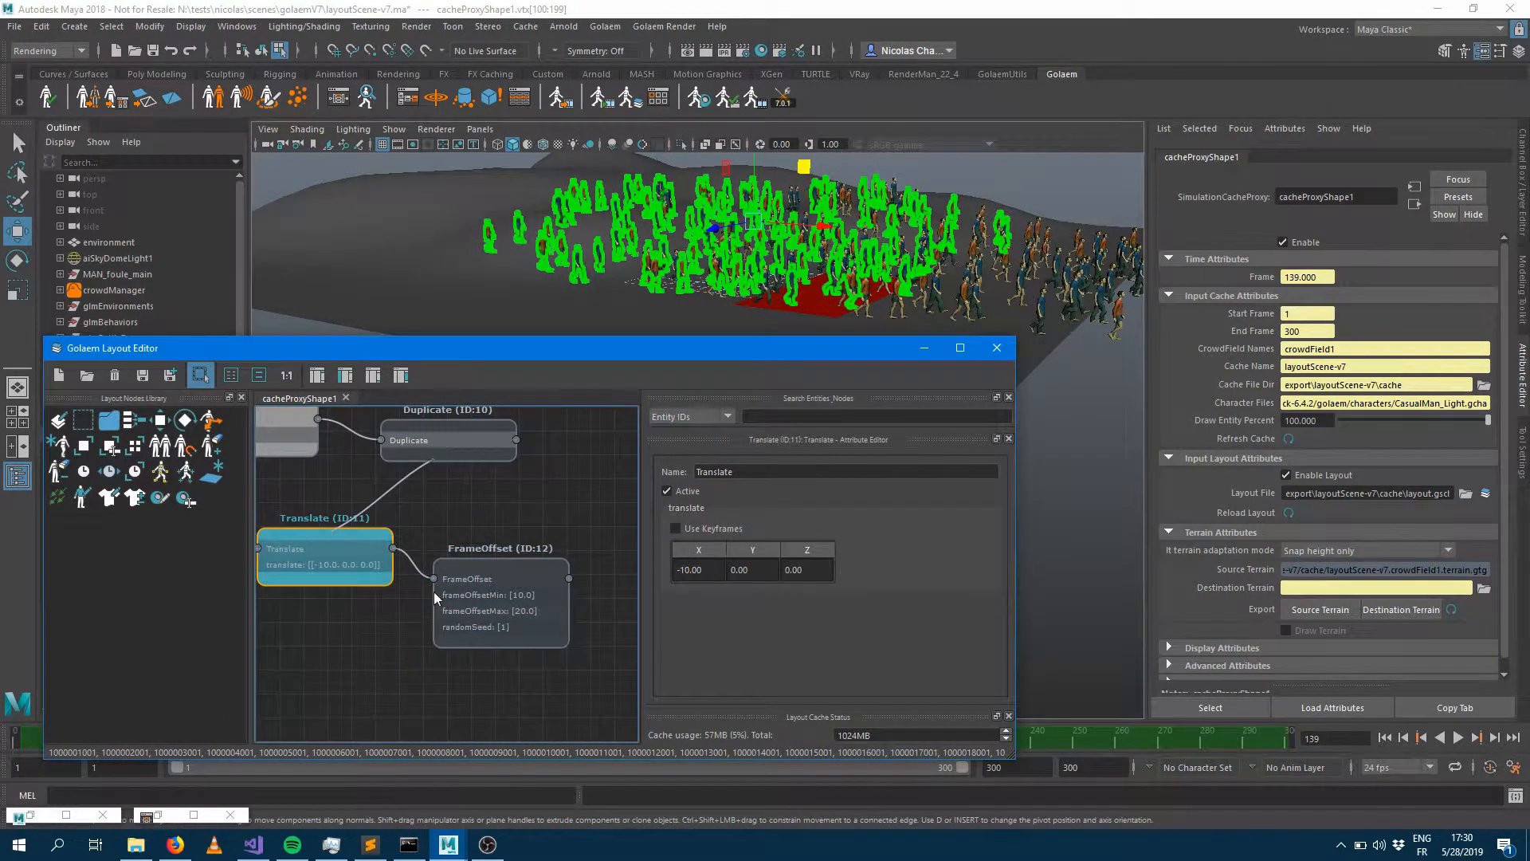
pyautogui.click(485, 572)
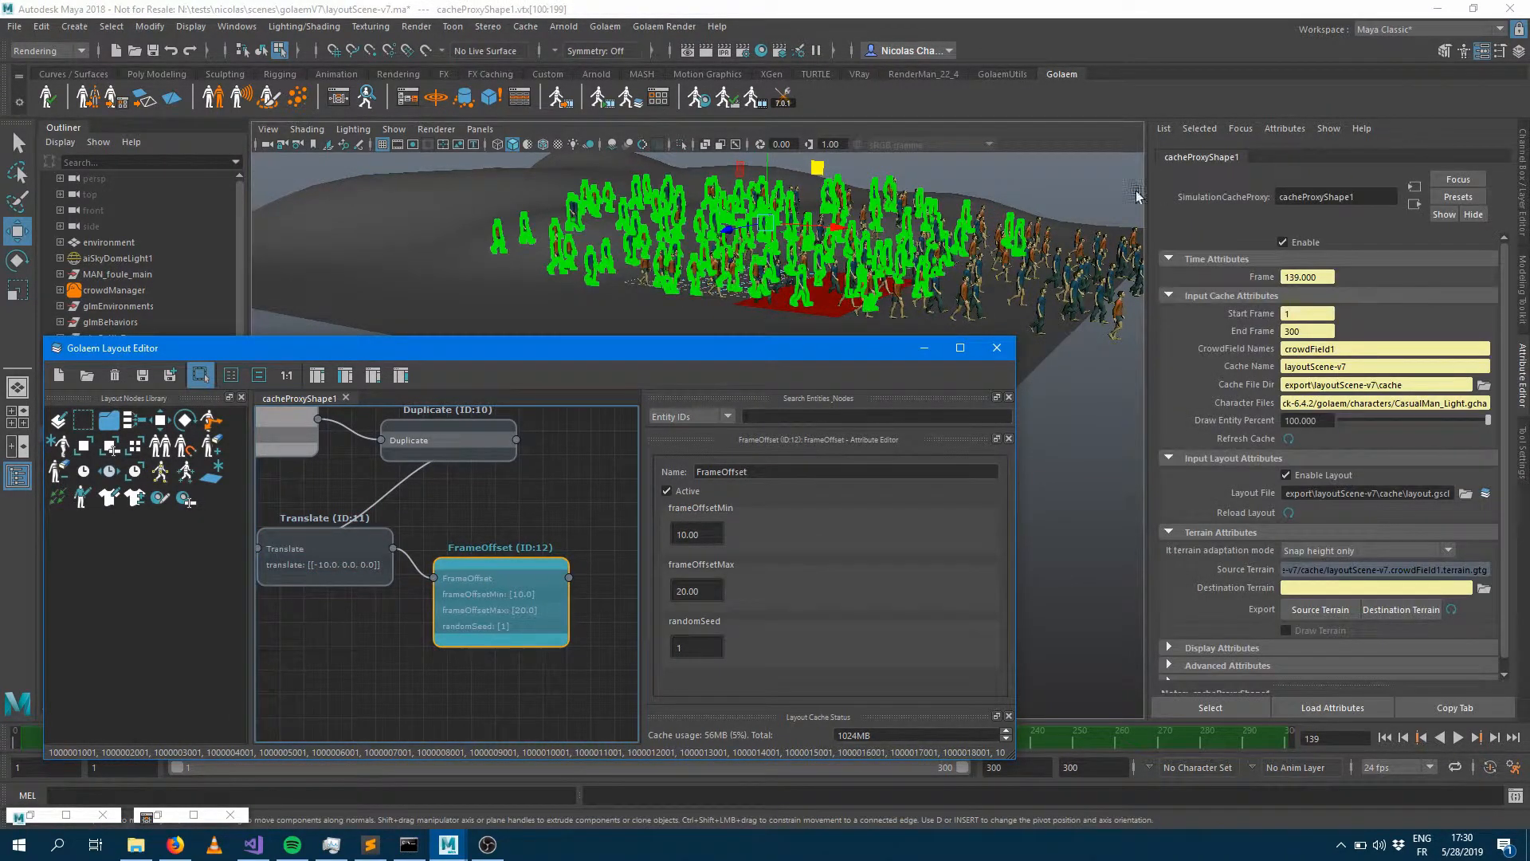
# Step: Clear the crowd selection and add a Kill node below FrameOffset, keeping the crowd in view
pyautogui.click(1012, 220)
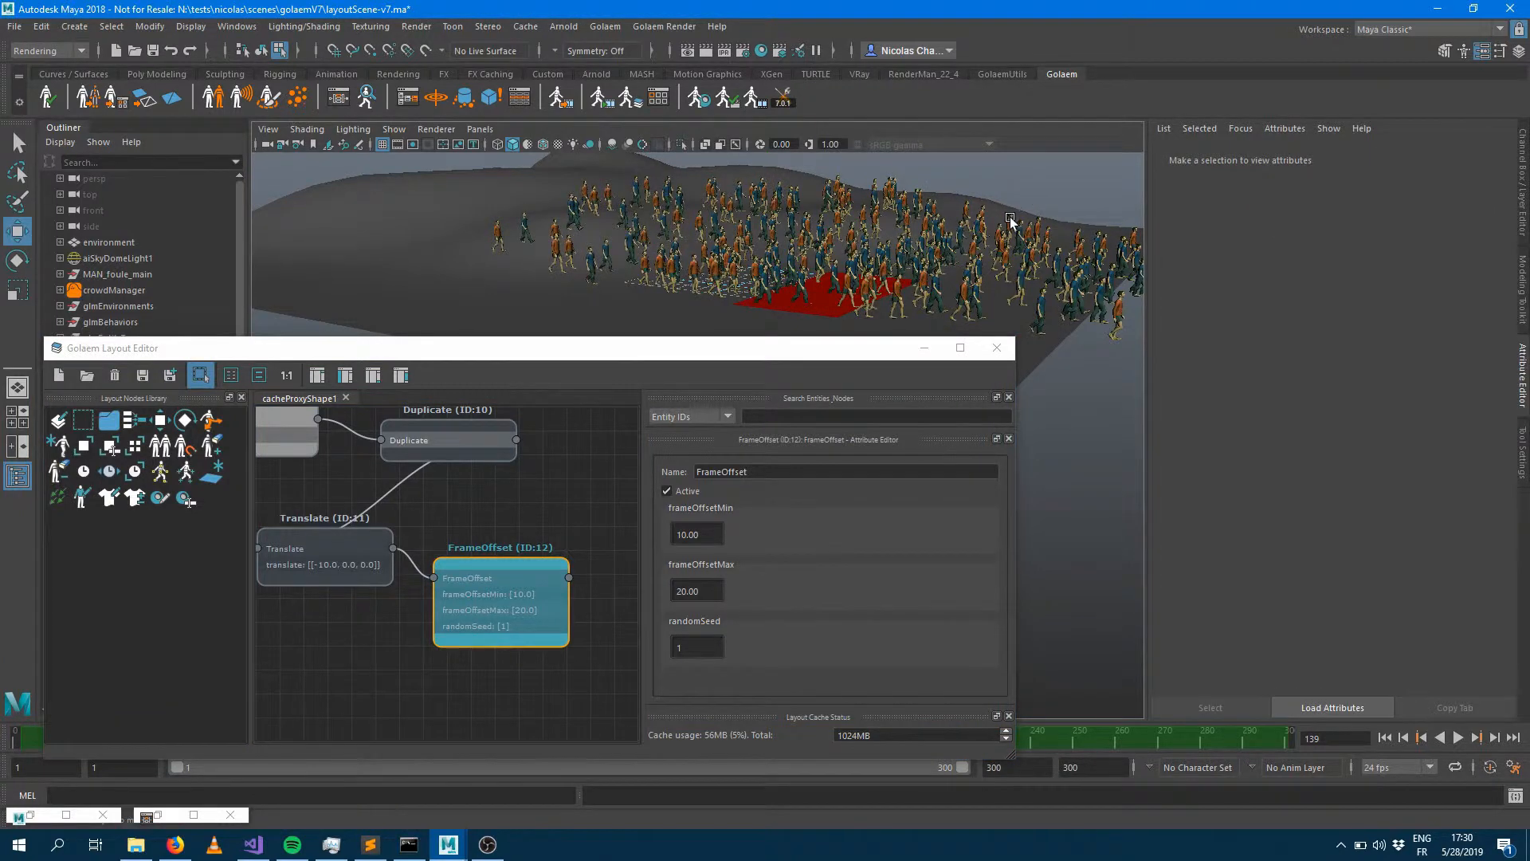
pyautogui.click(504, 573)
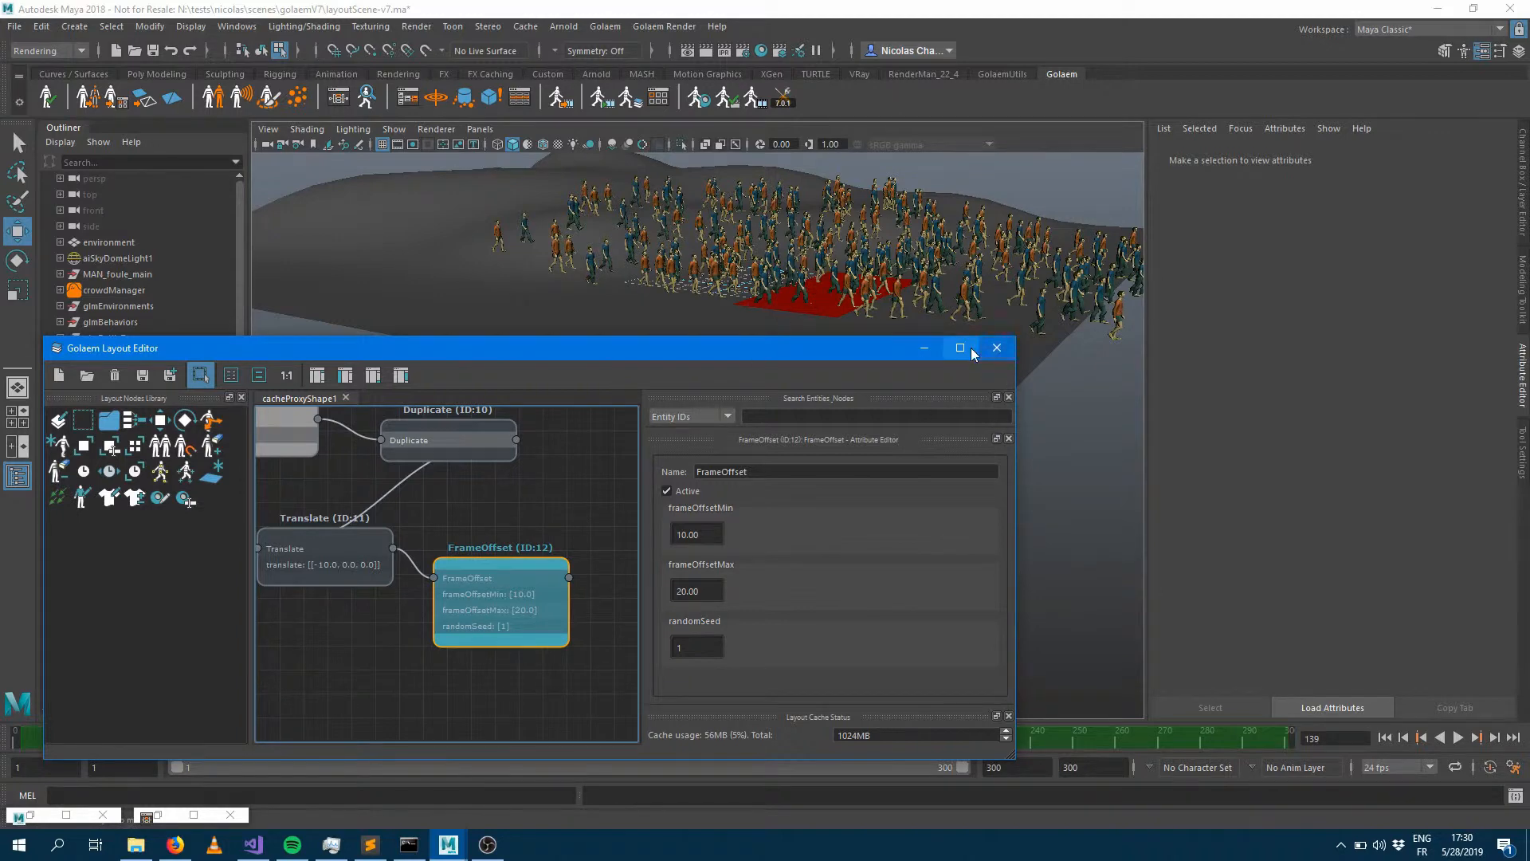
pyautogui.keyDown('alt'); pyautogui.moveTo(839, 279); pyautogui.dragTo(789, 290); pyautogui.keyUp('alt')
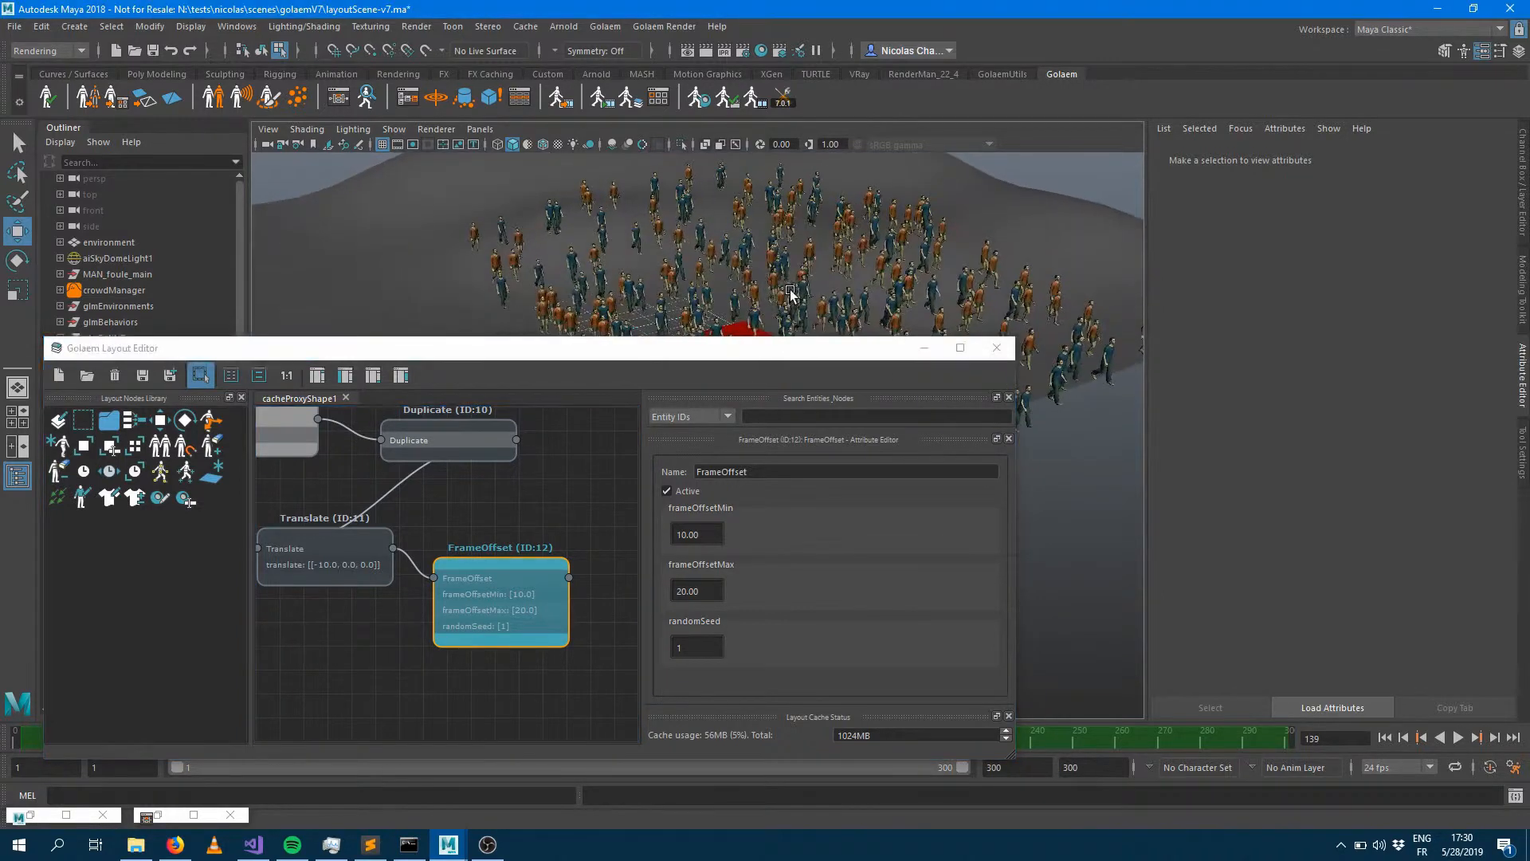
pyautogui.moveTo(618, 347); pyautogui.dragTo(826, 284)
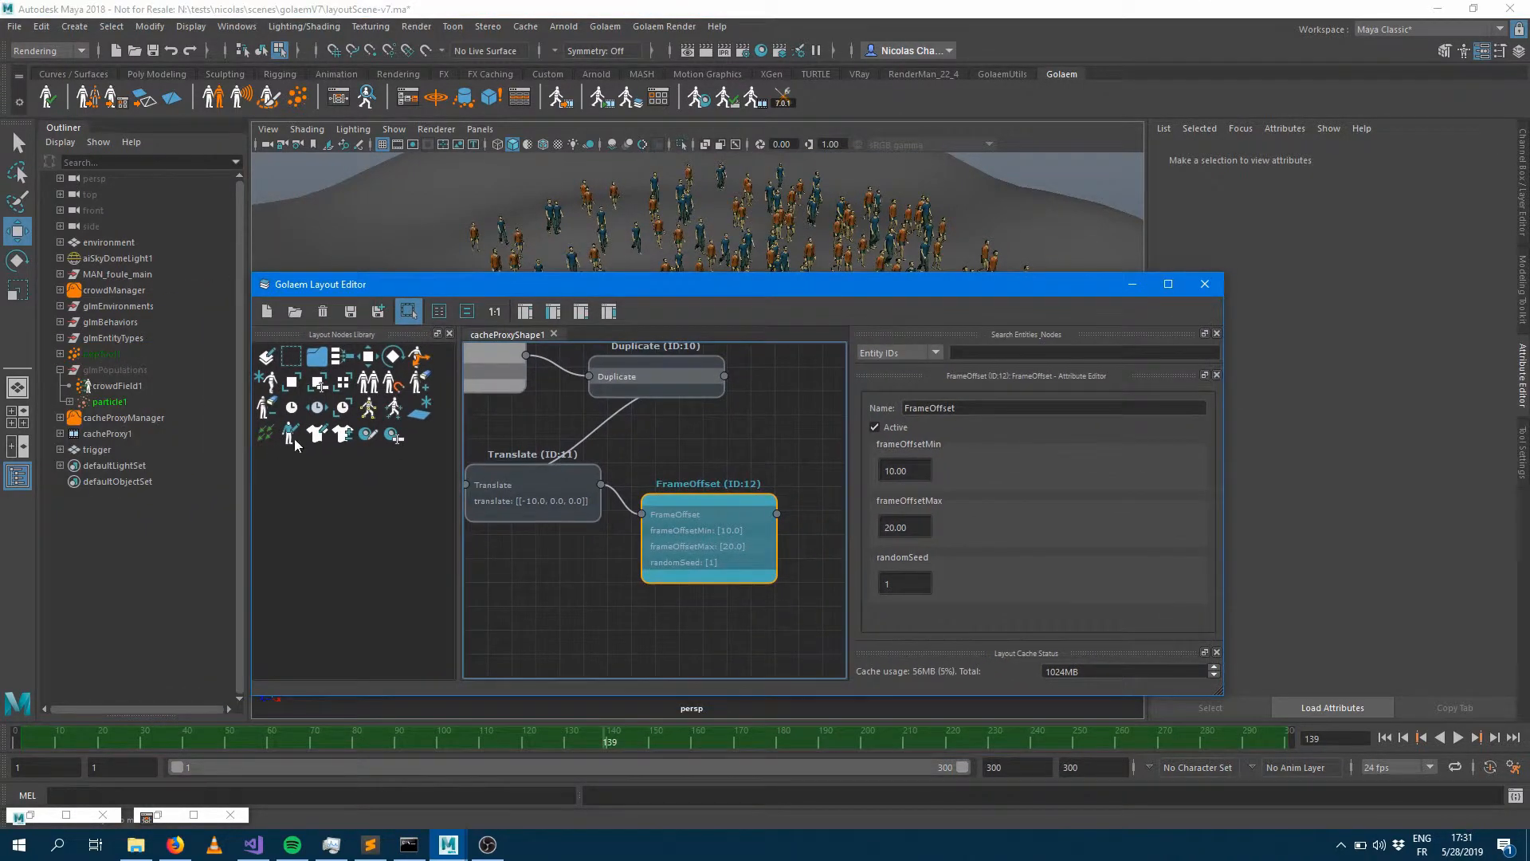
pyautogui.moveTo(420, 384); pyautogui.dragTo(681, 647)
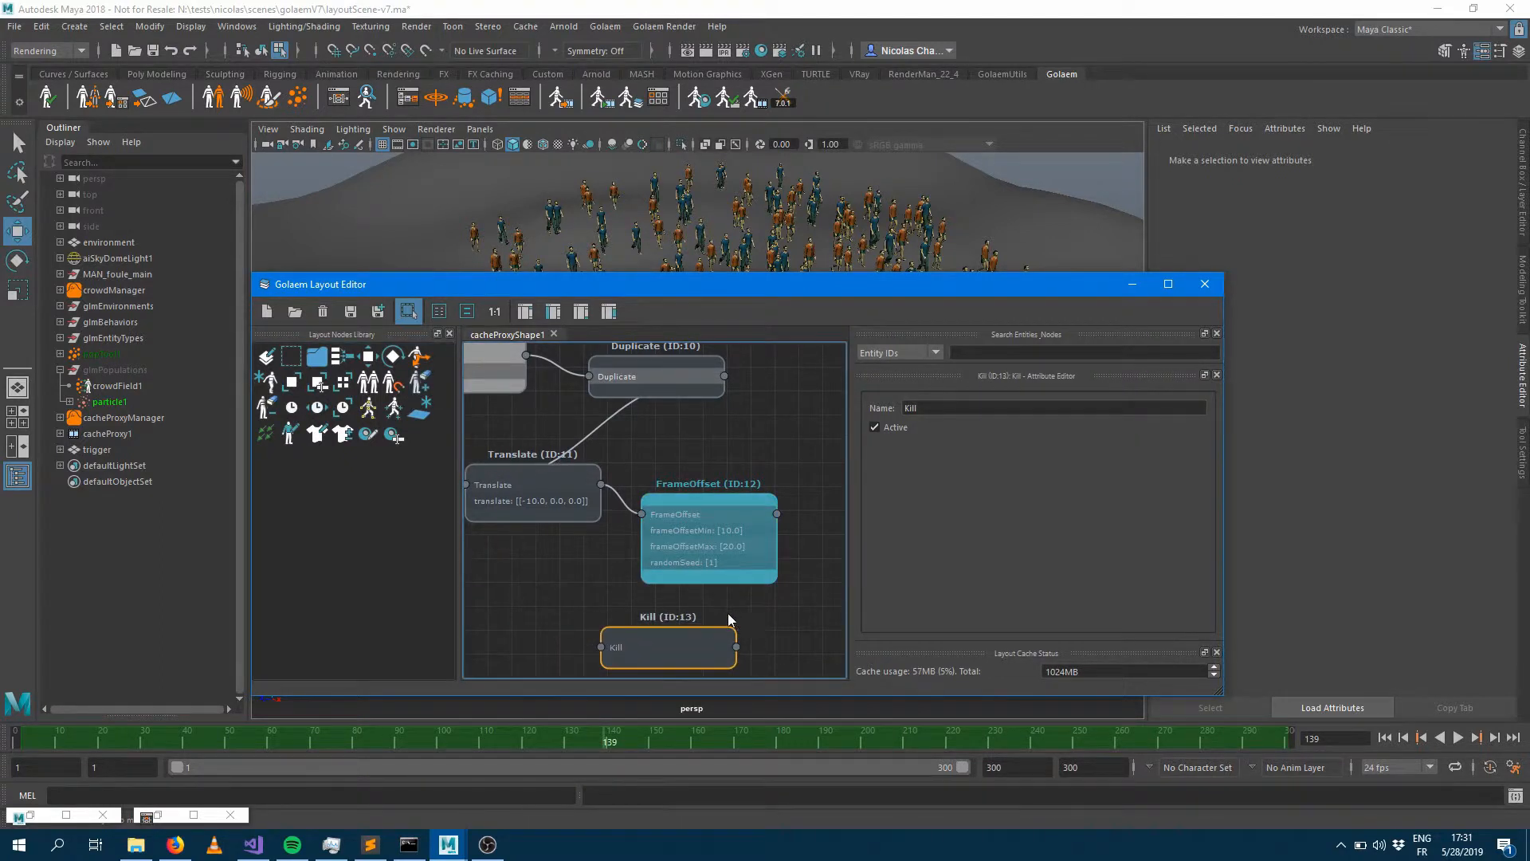
pyautogui.moveTo(815, 289); pyautogui.dragTo(759, 418)
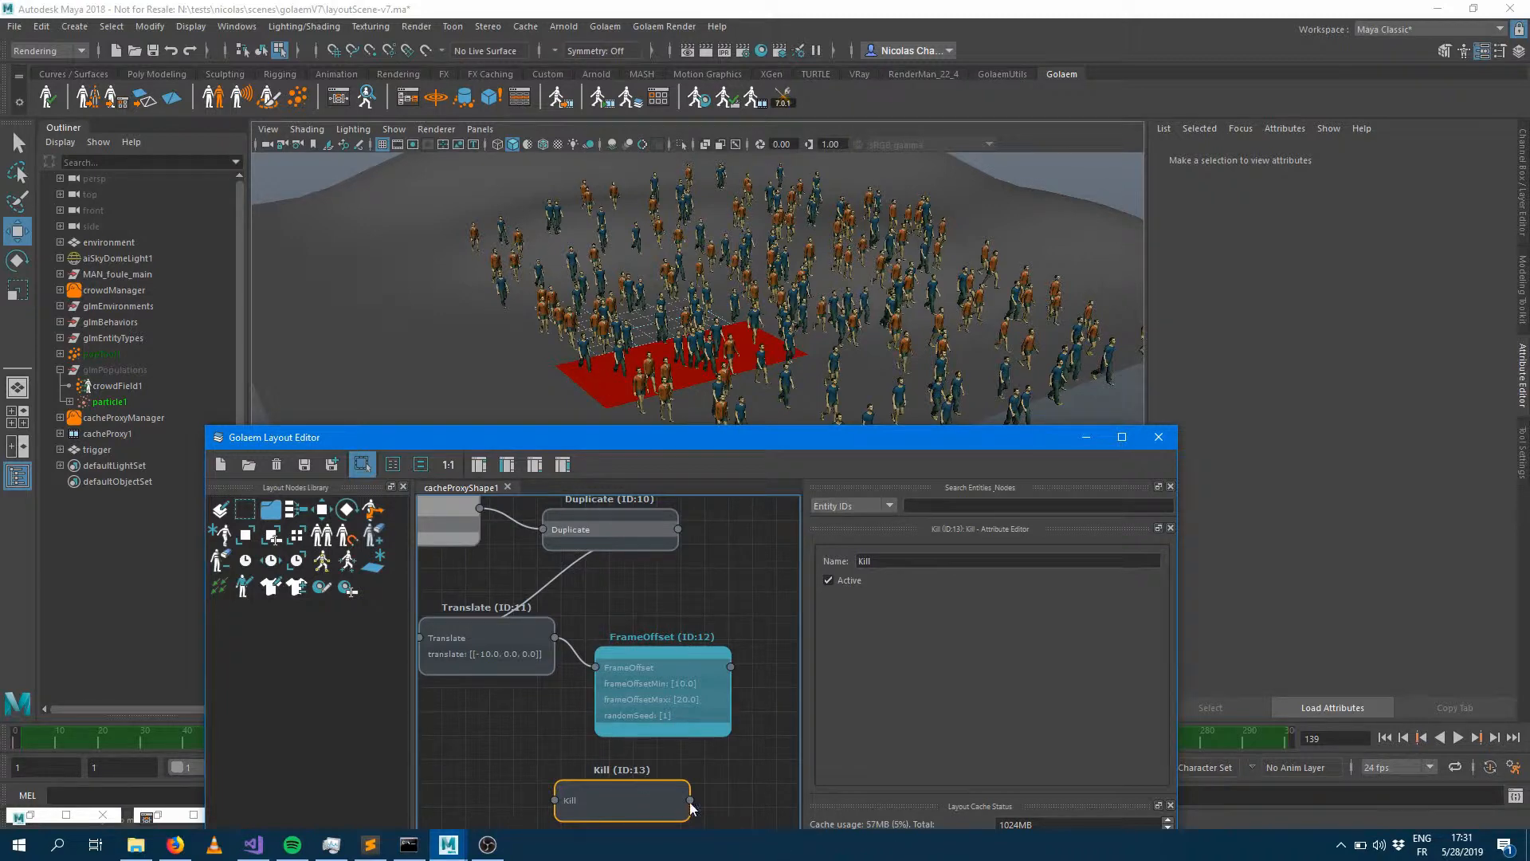
# Step: Select the group of crowd entities at the near corner of the red area and add a Selector node for them beside Kill
pyautogui.click(499, 296)
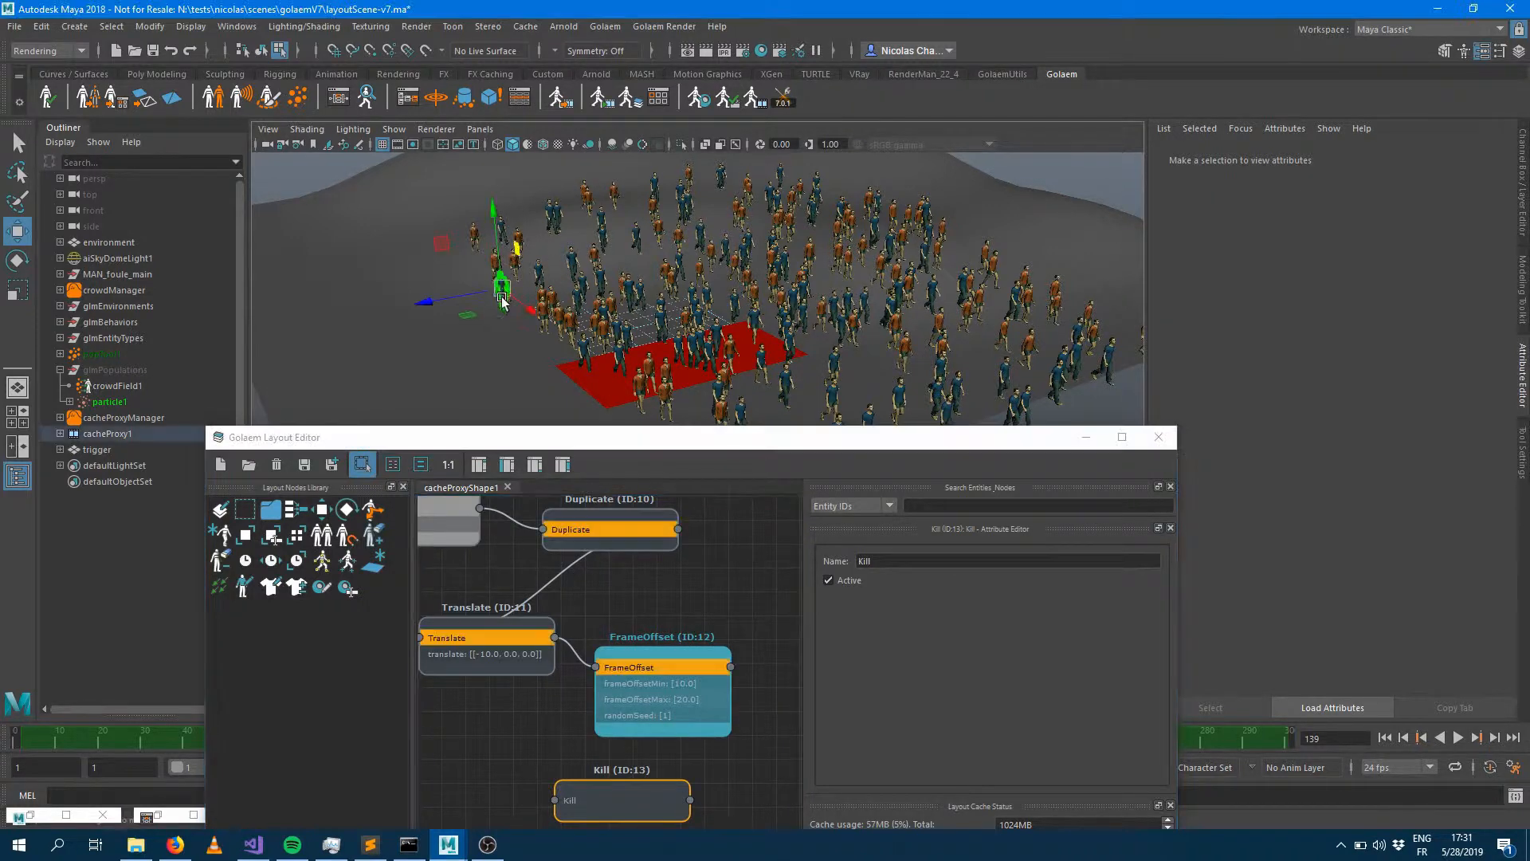
pyautogui.moveTo(446, 216); pyautogui.dragTo(519, 294)
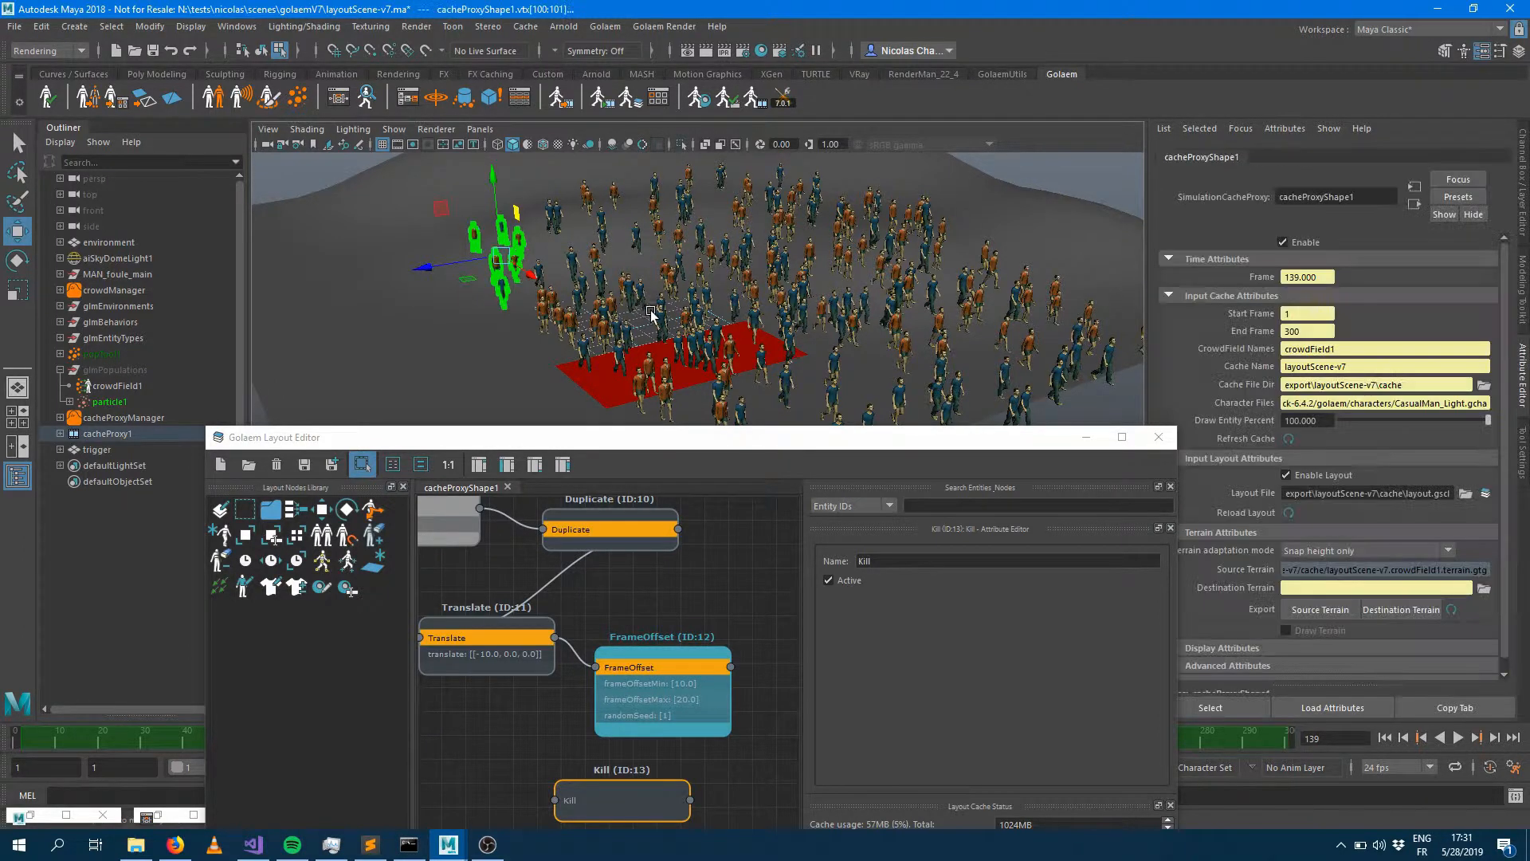
pyautogui.keyDown('alt'); pyautogui.moveTo(652, 313); pyautogui.dragTo(603, 242, button='middle'); pyautogui.keyUp('alt')
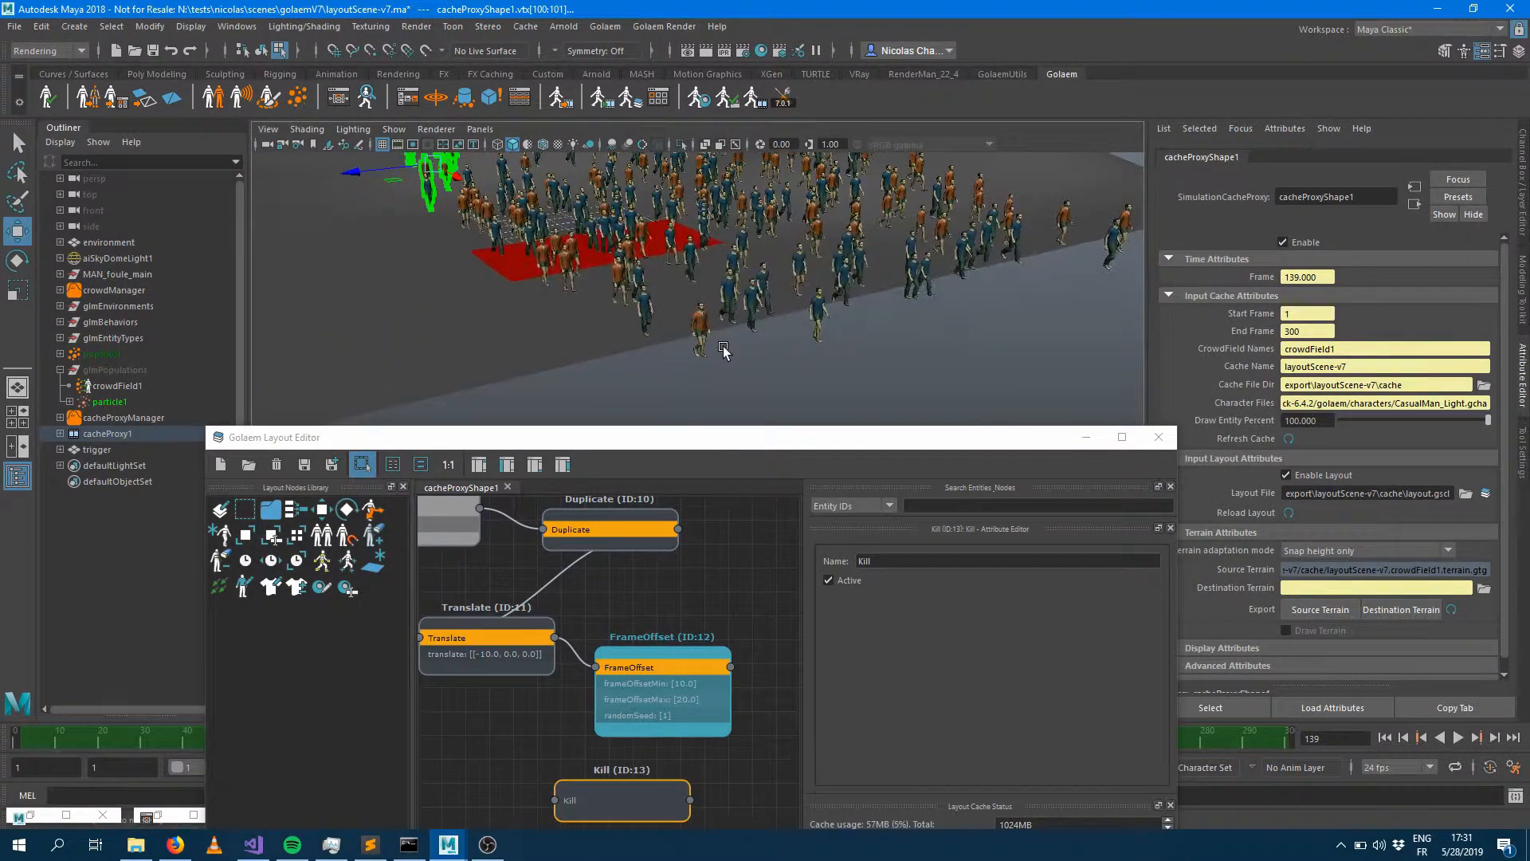
pyautogui.moveTo(758, 369); pyautogui.dragTo(606, 259)
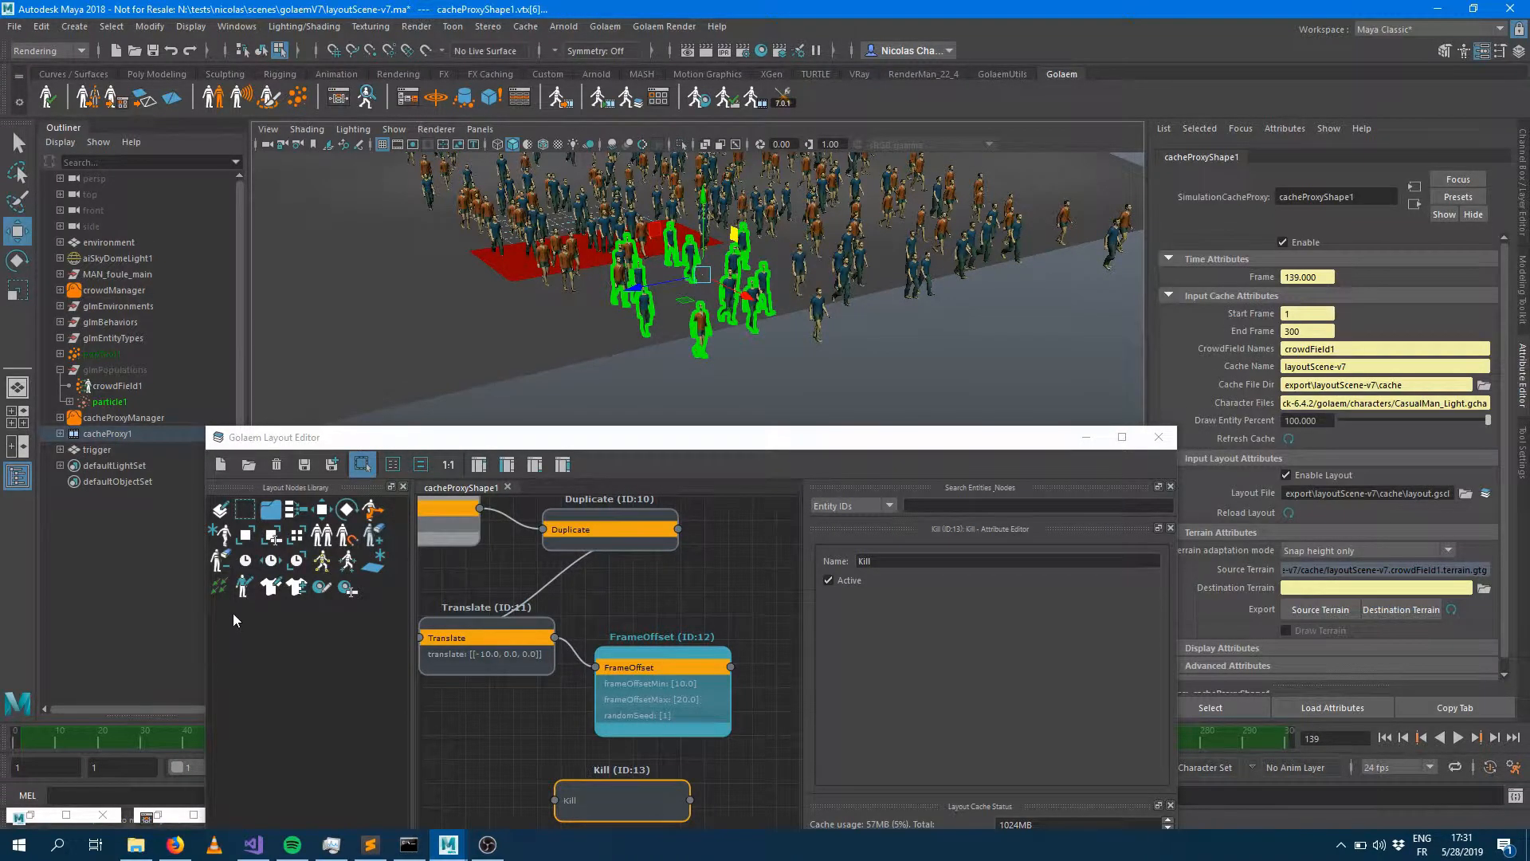
pyautogui.moveTo(244, 516); pyautogui.dragTo(465, 774)
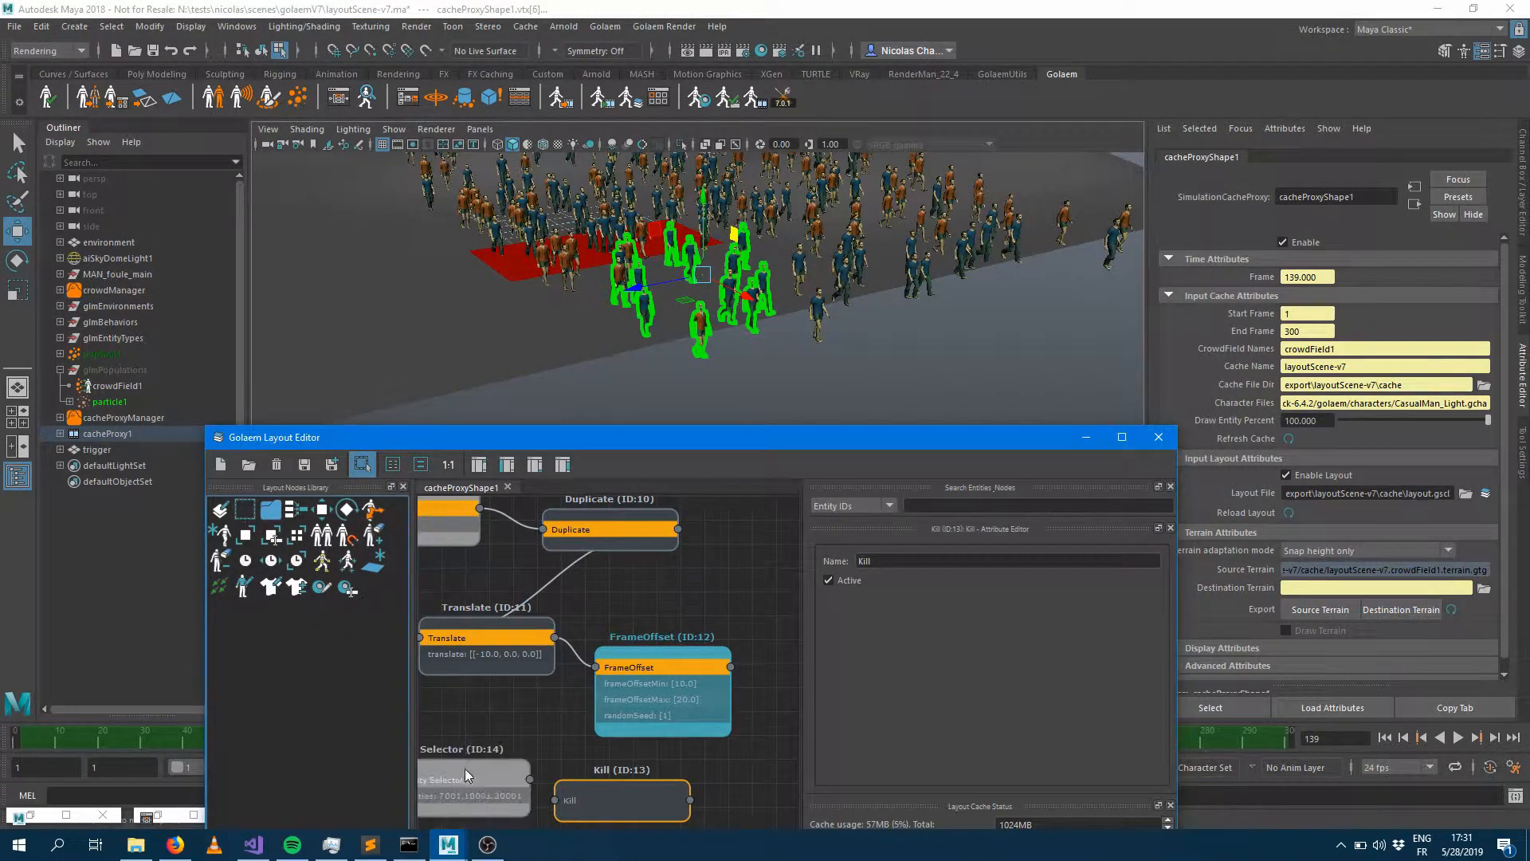
# Step: Connect the new Selector to the Kill node, make Kill the evaluated node and inspect the crowd
pyautogui.moveTo(600, 797); pyautogui.dragTo(616, 786)
pyautogui.moveTo(526, 781); pyautogui.dragTo(629, 796)
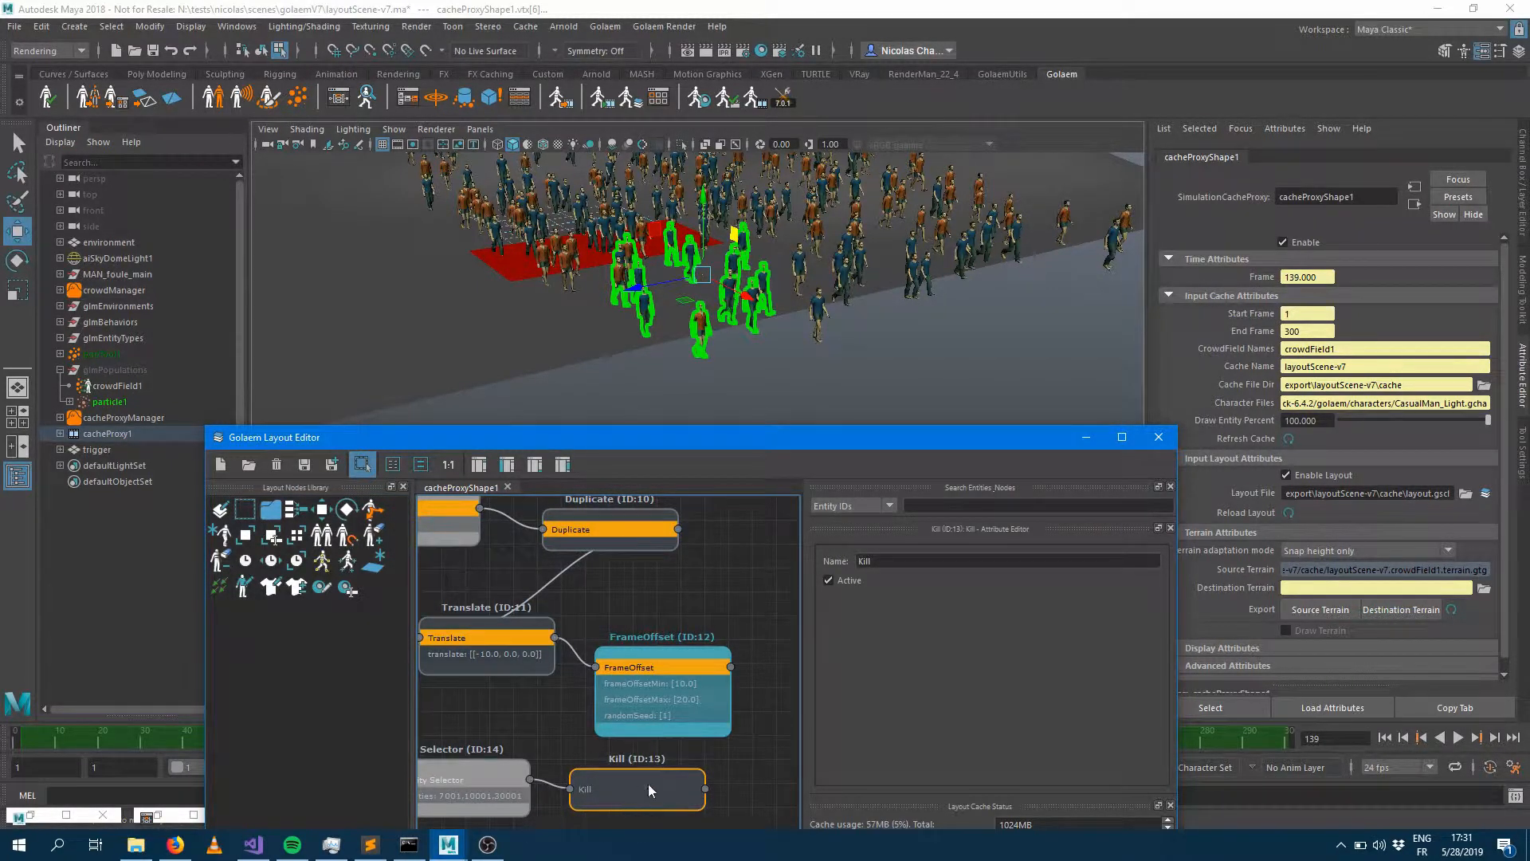
pyautogui.click(648, 789)
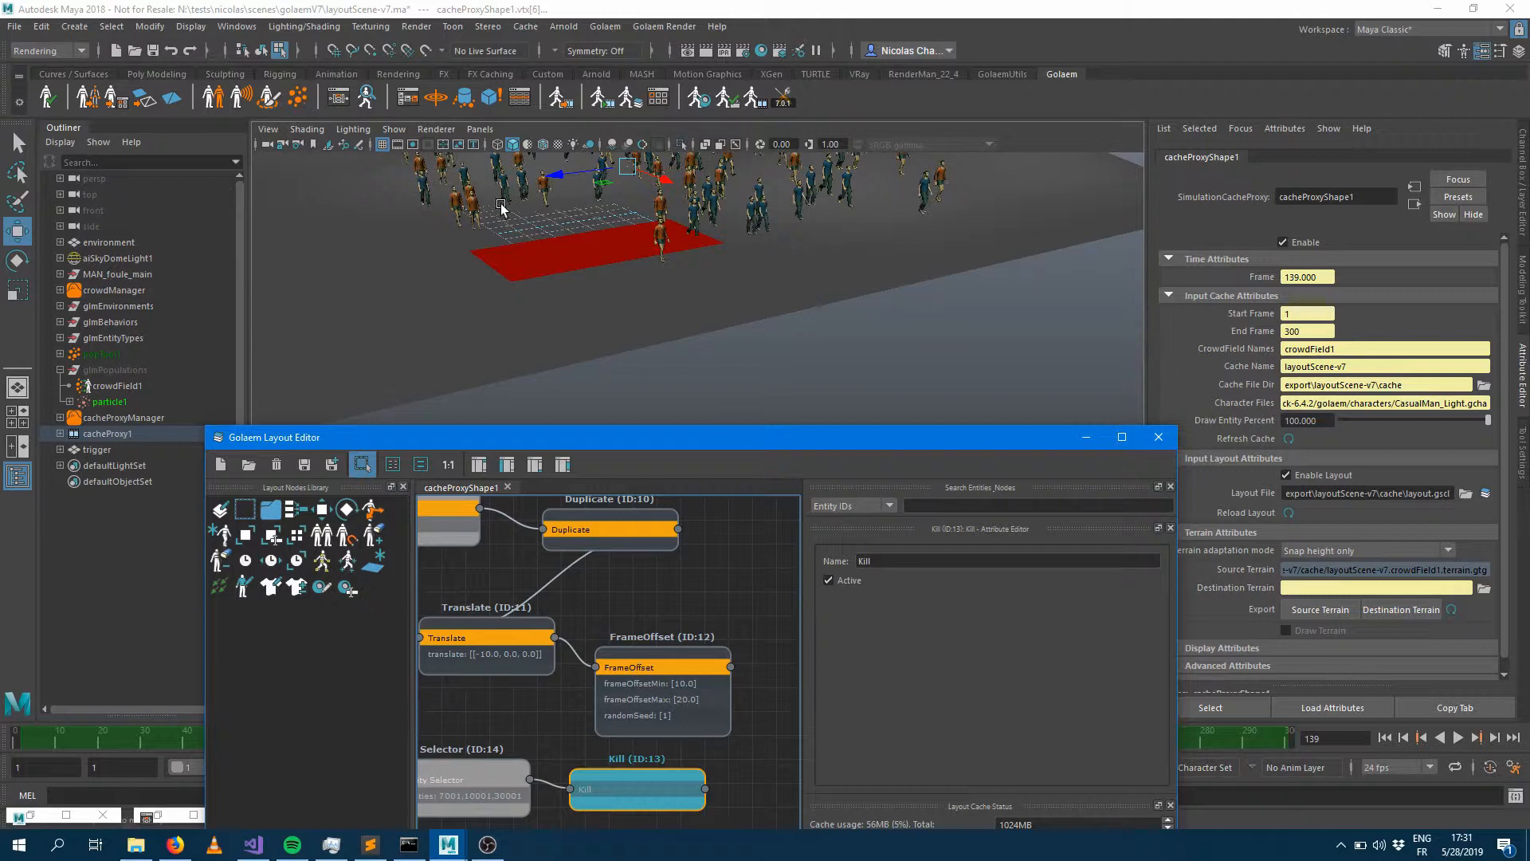
pyautogui.keyDown('alt'); pyautogui.moveTo(873, 247); pyautogui.dragTo(784, 263, button='right'); pyautogui.keyUp('alt')
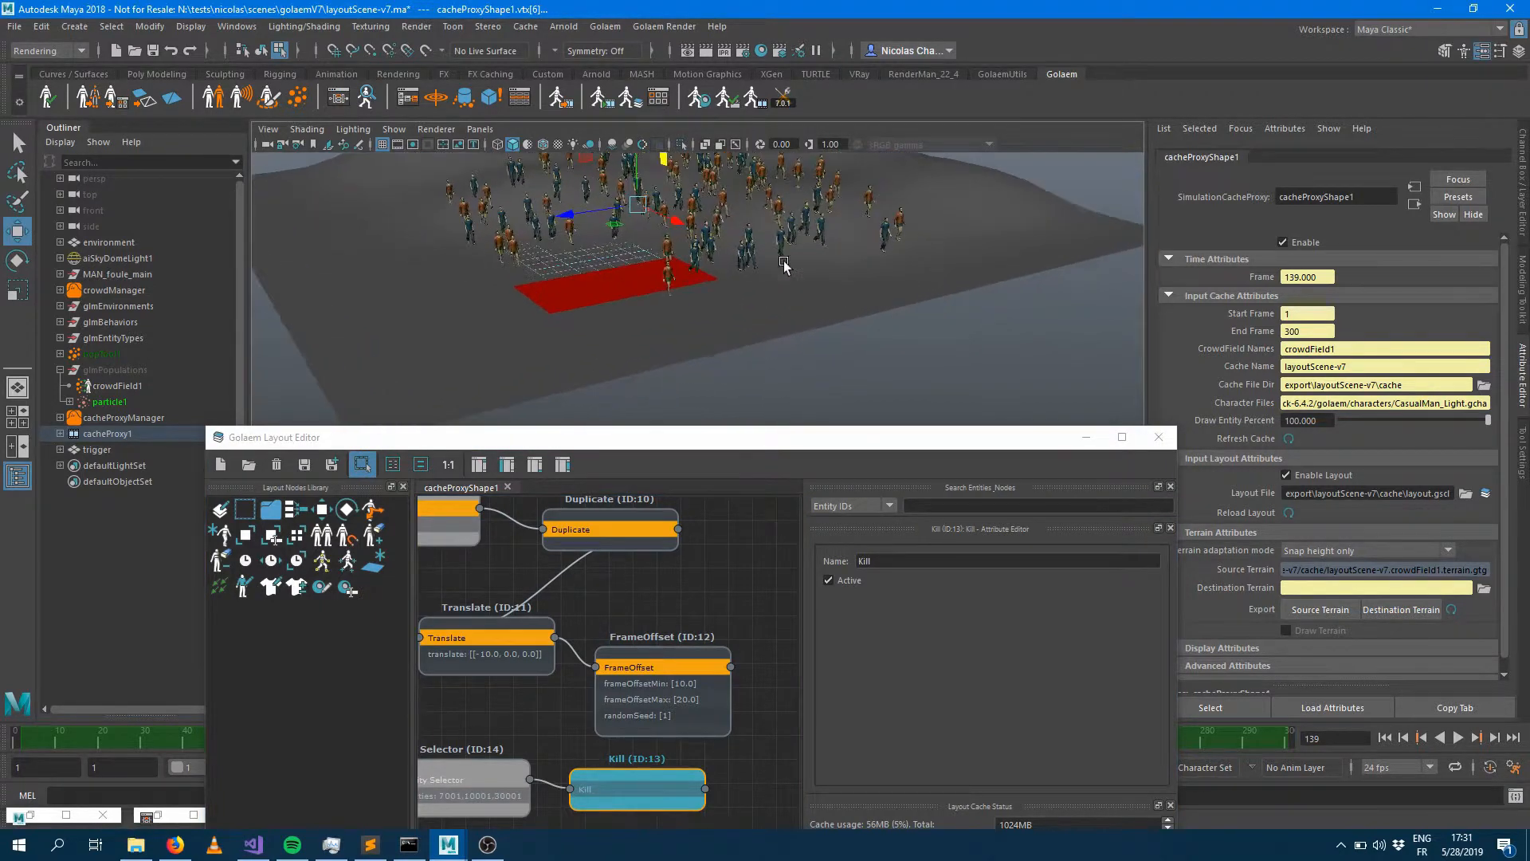
pyautogui.keyDown('alt'); pyautogui.moveTo(790, 259); pyautogui.dragTo(775, 362, button='middle'); pyautogui.keyUp('alt')
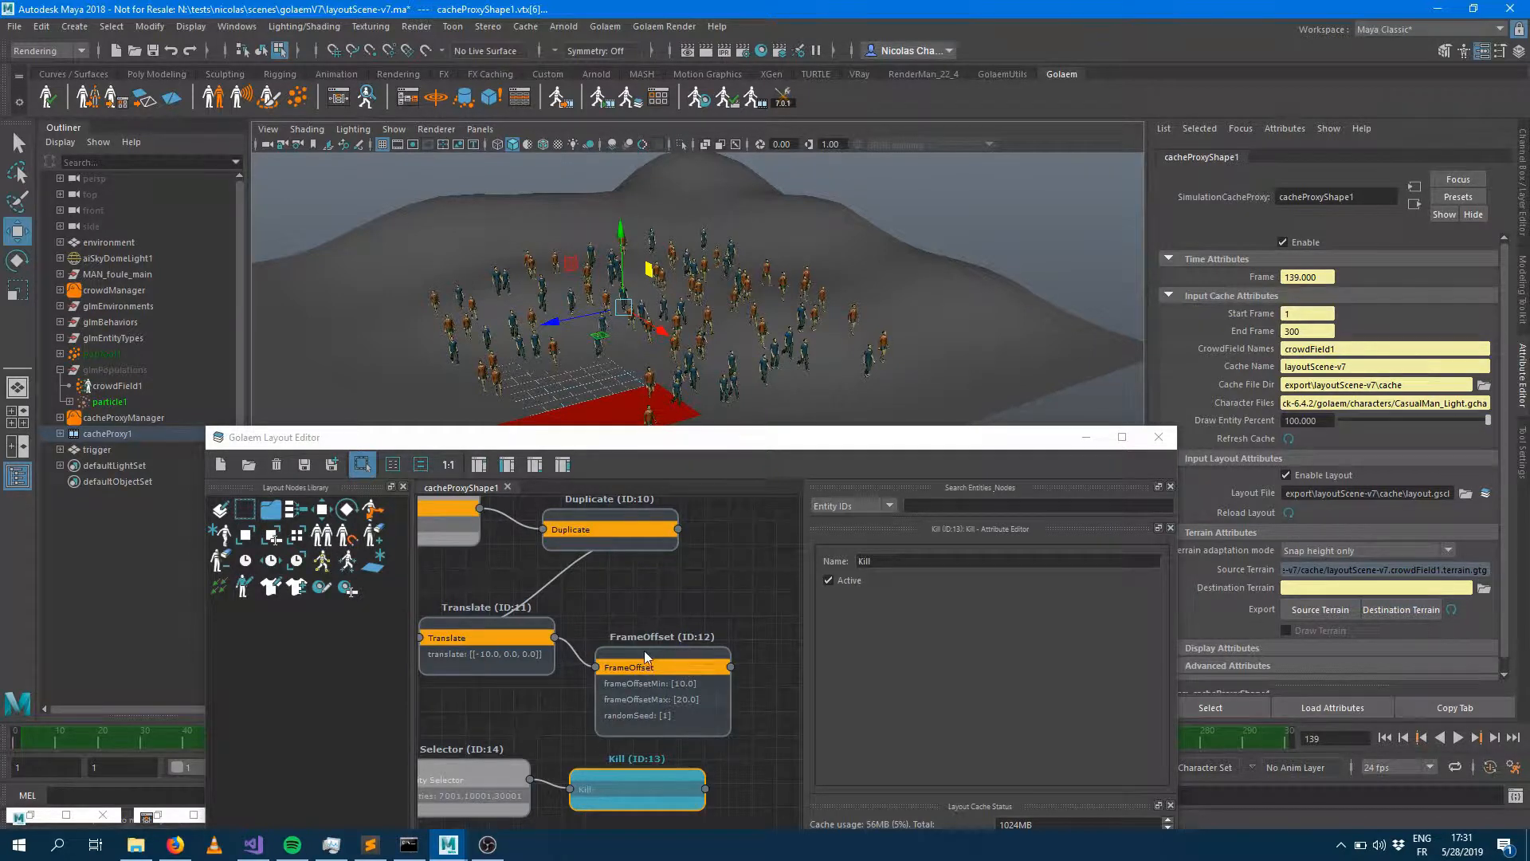
# Step: Connect FrameOffset's output to the Selector that feeds Kill and view the resulting crowd
pyautogui.moveTo(645, 655); pyautogui.dragTo(510, 759)
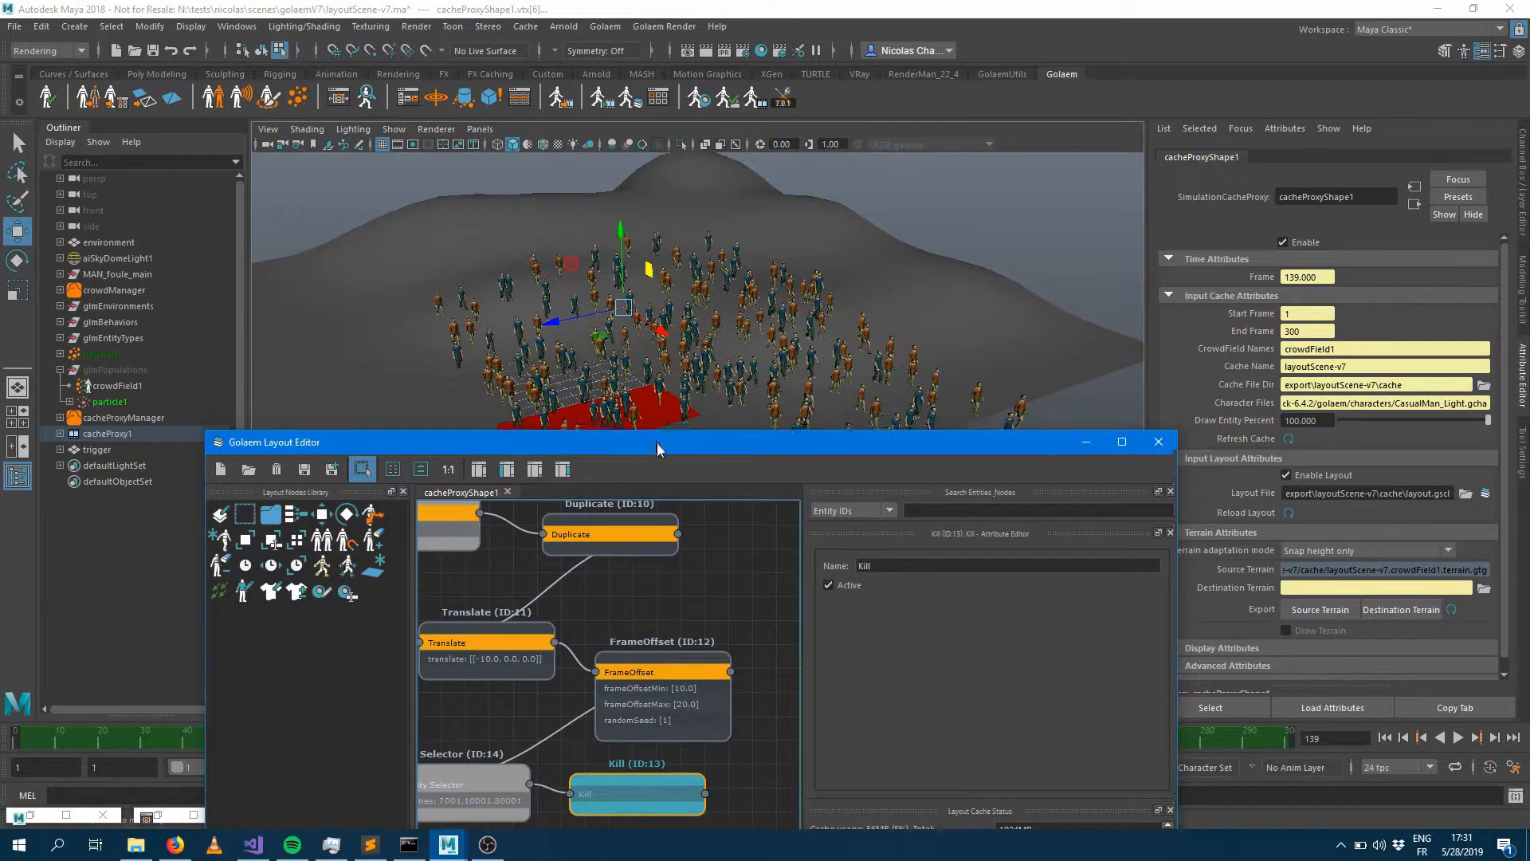
pyautogui.moveTo(657, 441); pyautogui.dragTo(648, 601)
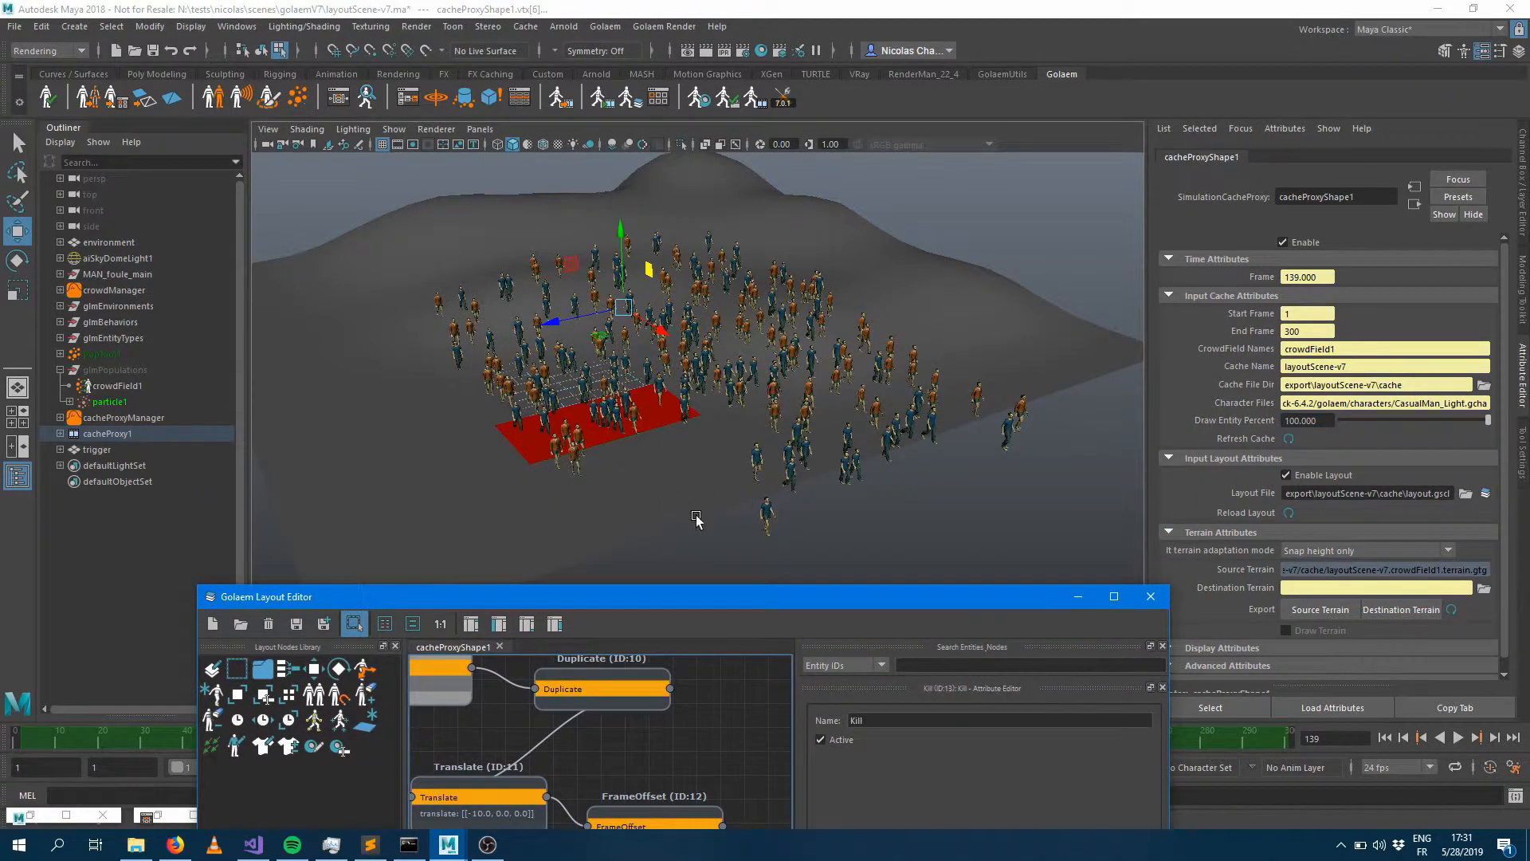
pyautogui.moveTo(745, 596); pyautogui.dragTo(784, 266)
# Step: Delete the connection between FrameOffset and the Selector feeding Kill, and widen the editor's graph area
pyautogui.click(574, 542)
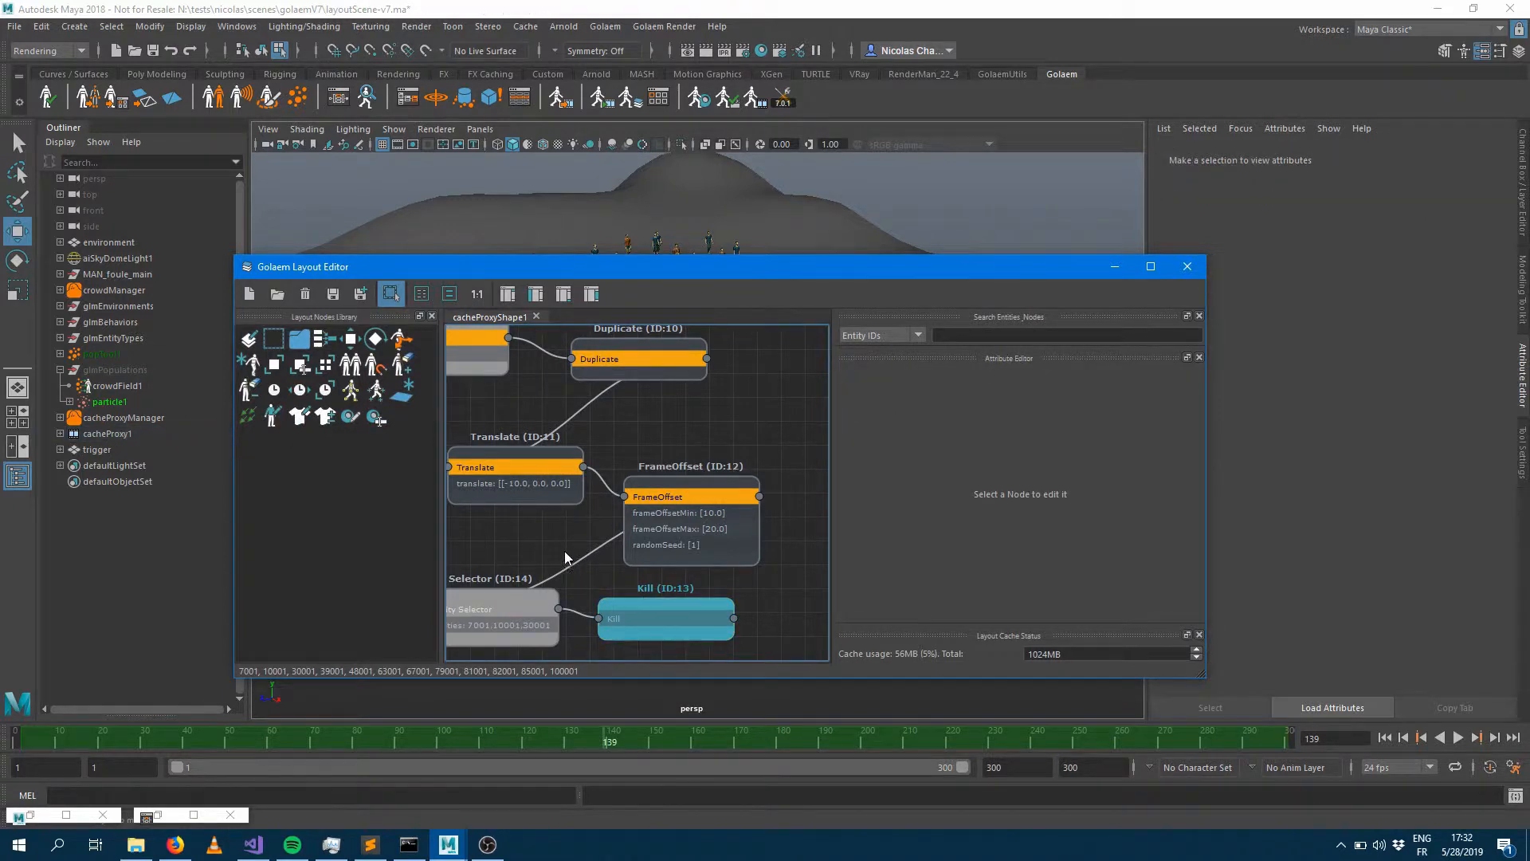
pyautogui.press('Delete')
pyautogui.moveTo(1205, 506); pyautogui.dragTo(1334, 502)
pyautogui.moveTo(981, 494); pyautogui.dragTo(1107, 494)
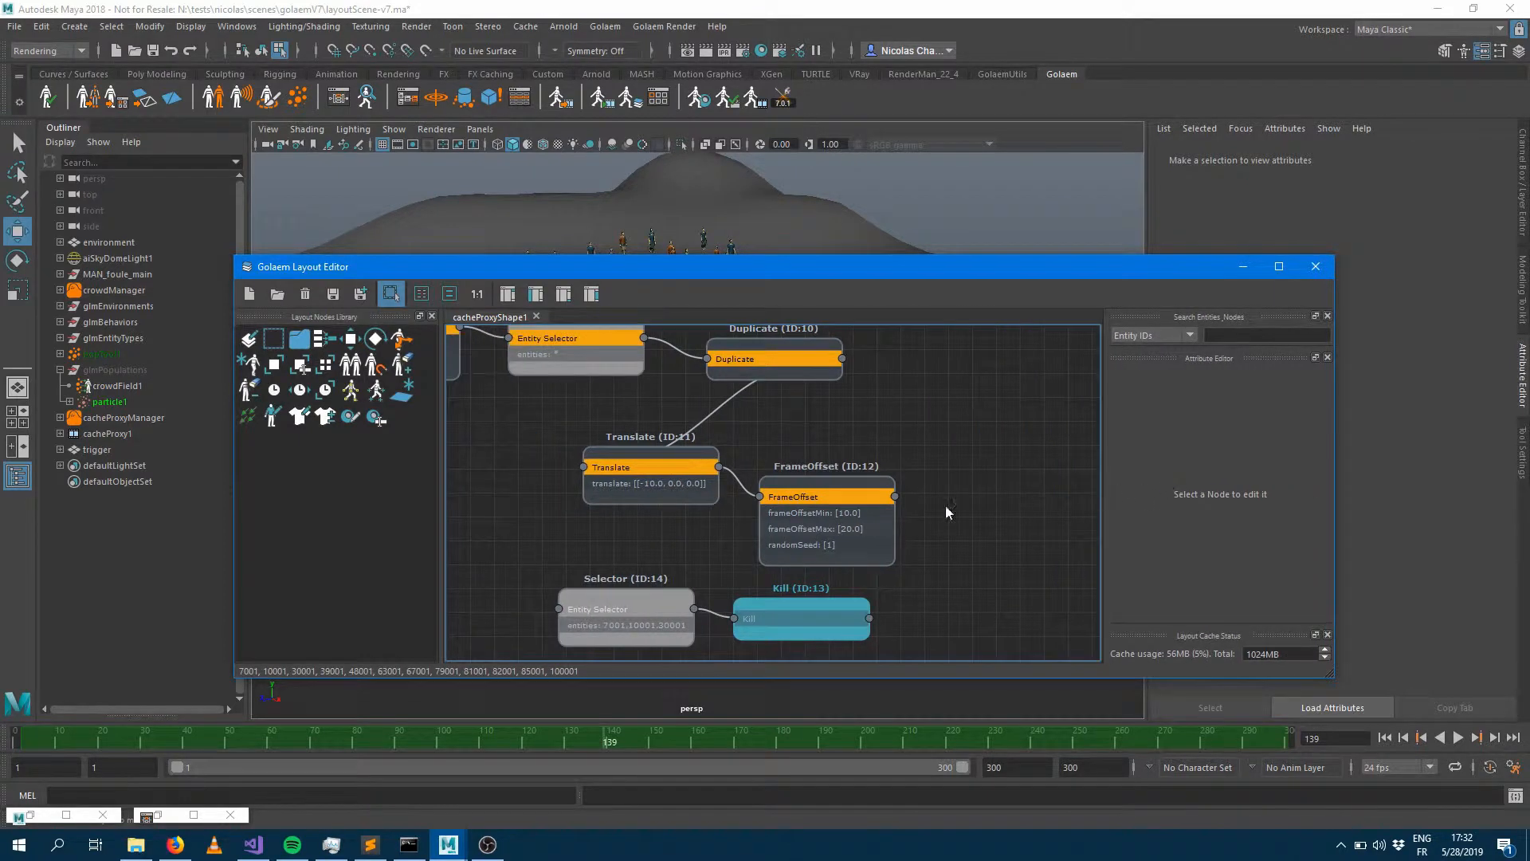
# Step: Add a Merge node, connect the outputs of FrameOffset and Kill to it, and view the merged crowd
pyautogui.moveTo(331, 344); pyautogui.dragTo(1035, 590)
pyautogui.moveTo(957, 545); pyautogui.dragTo(973, 512)
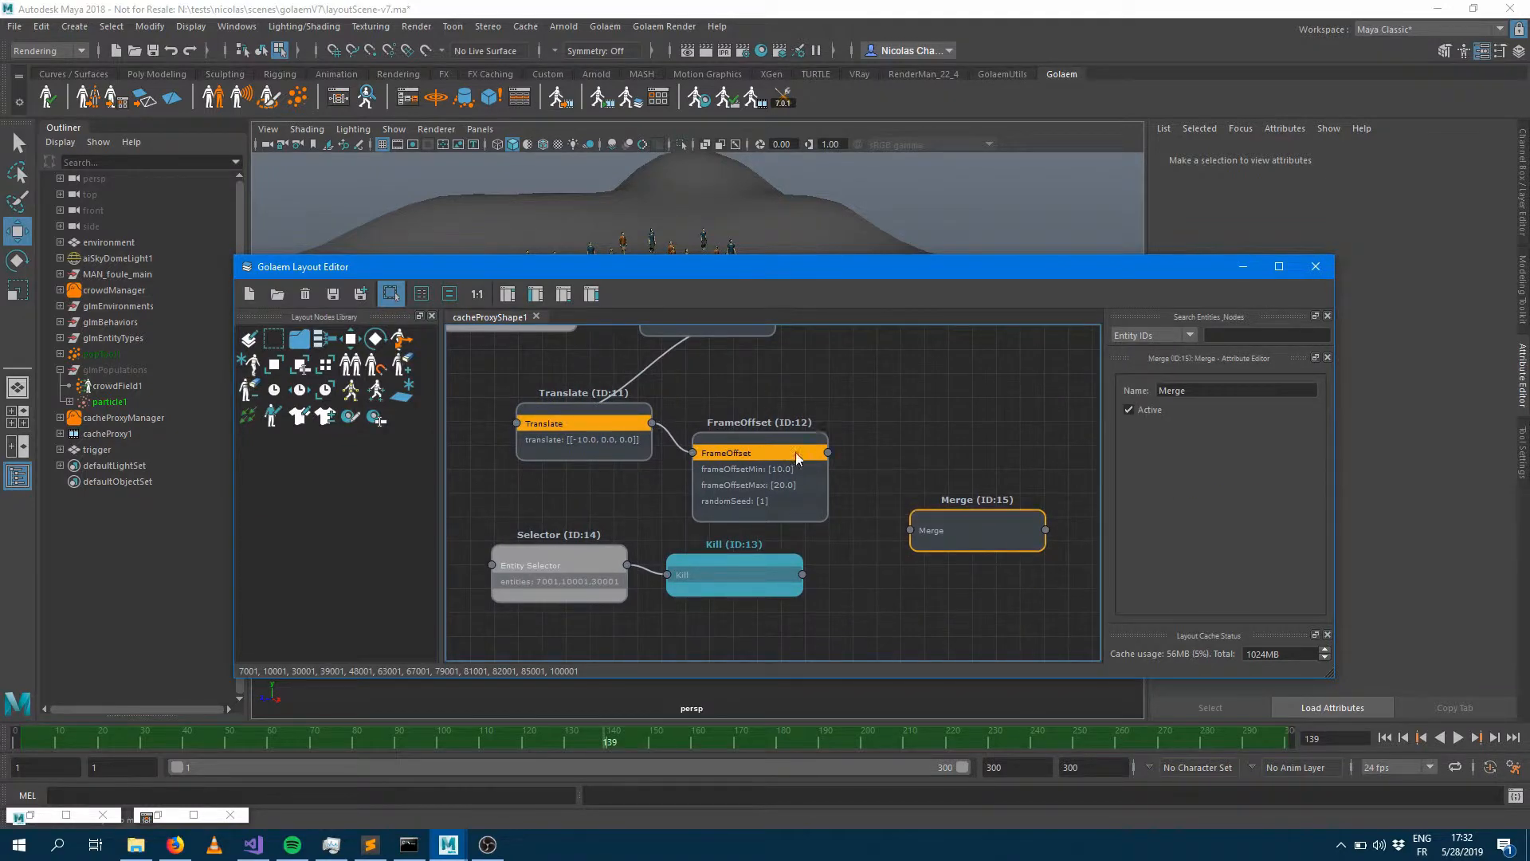
pyautogui.moveTo(828, 452); pyautogui.dragTo(911, 530)
pyautogui.moveTo(801, 573); pyautogui.dragTo(958, 534)
pyautogui.moveTo(859, 275); pyautogui.dragTo(892, 594)
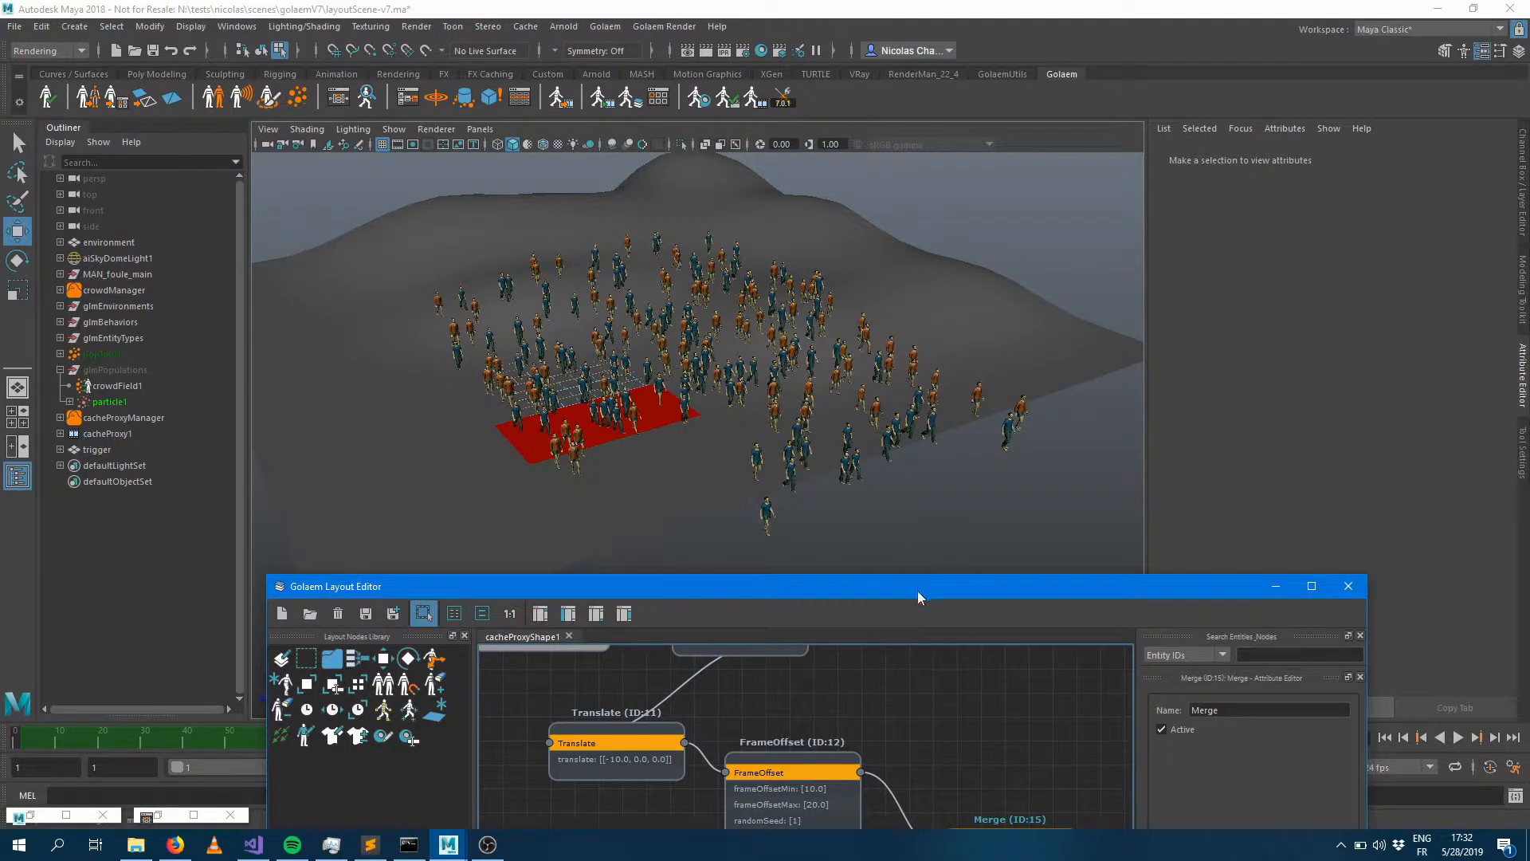
pyautogui.moveTo(917, 591); pyautogui.dragTo(931, 158)
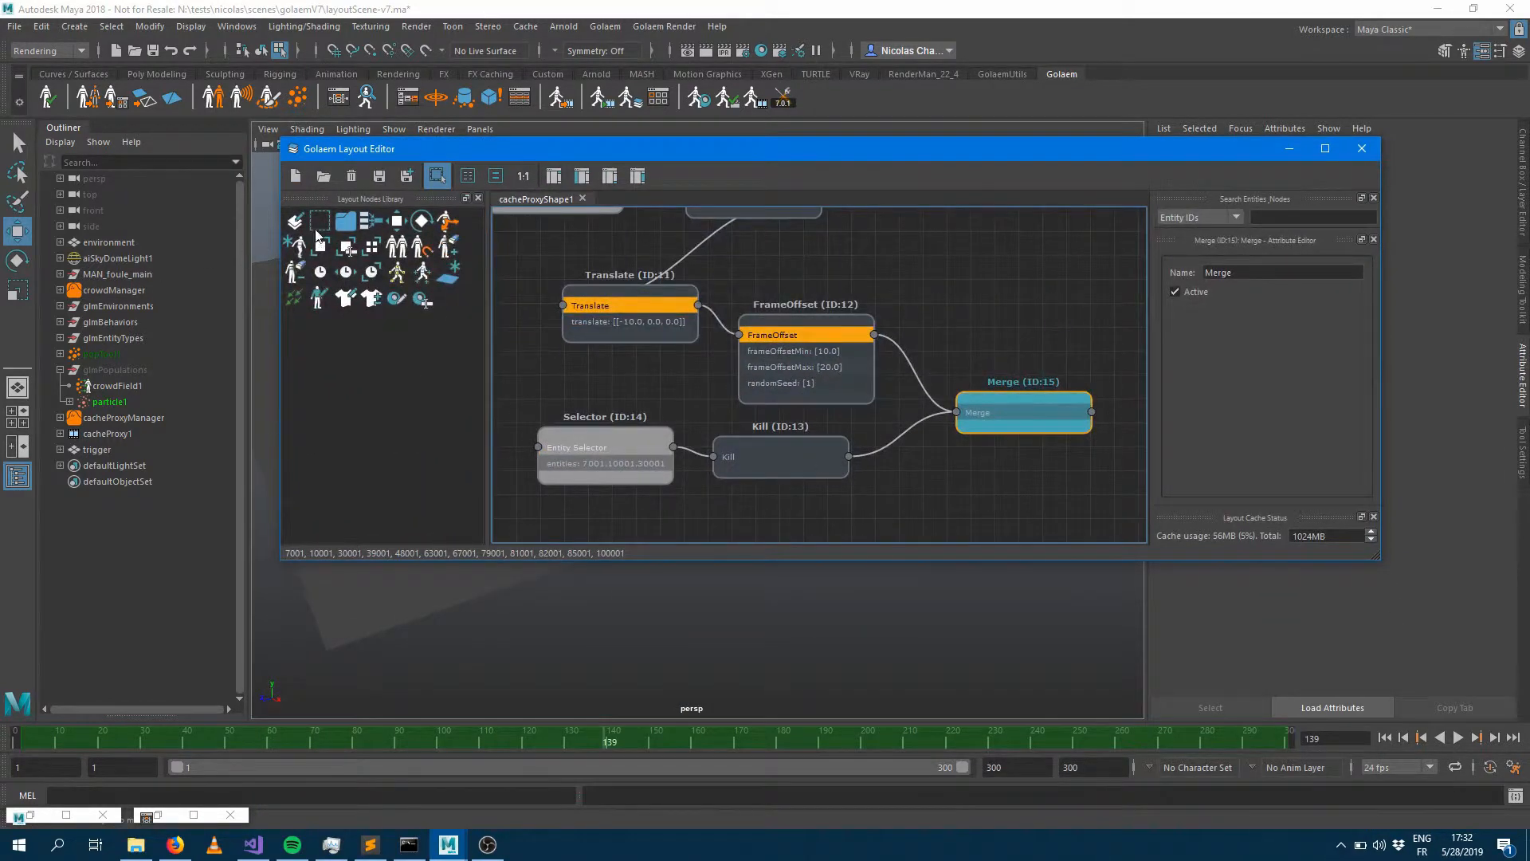
# Step: Add a Group node below the Kill node and select it
pyautogui.moveTo(376, 242); pyautogui.dragTo(901, 505)
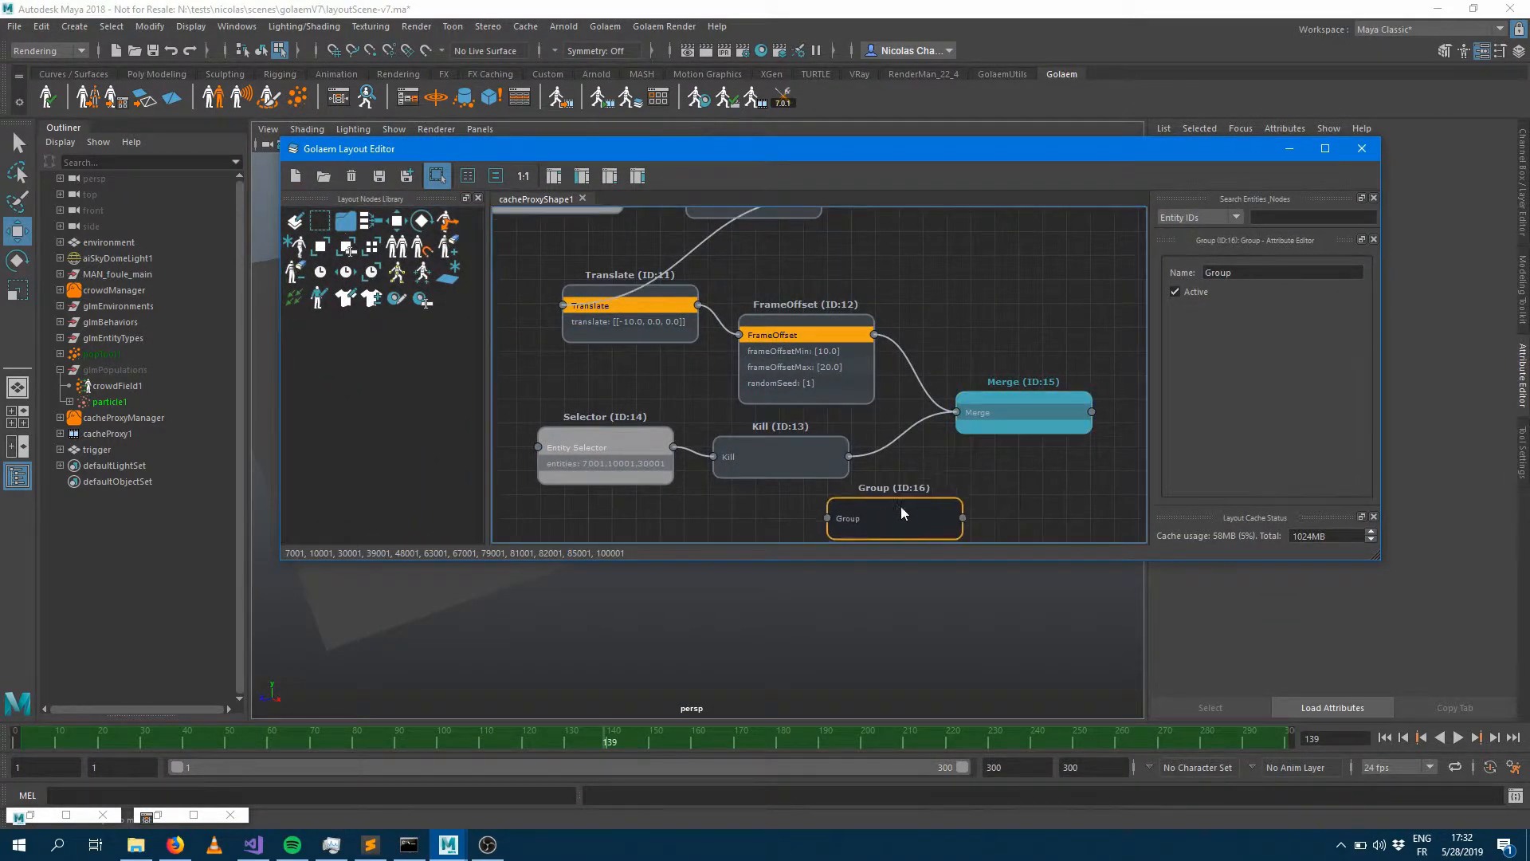
pyautogui.click(782, 454)
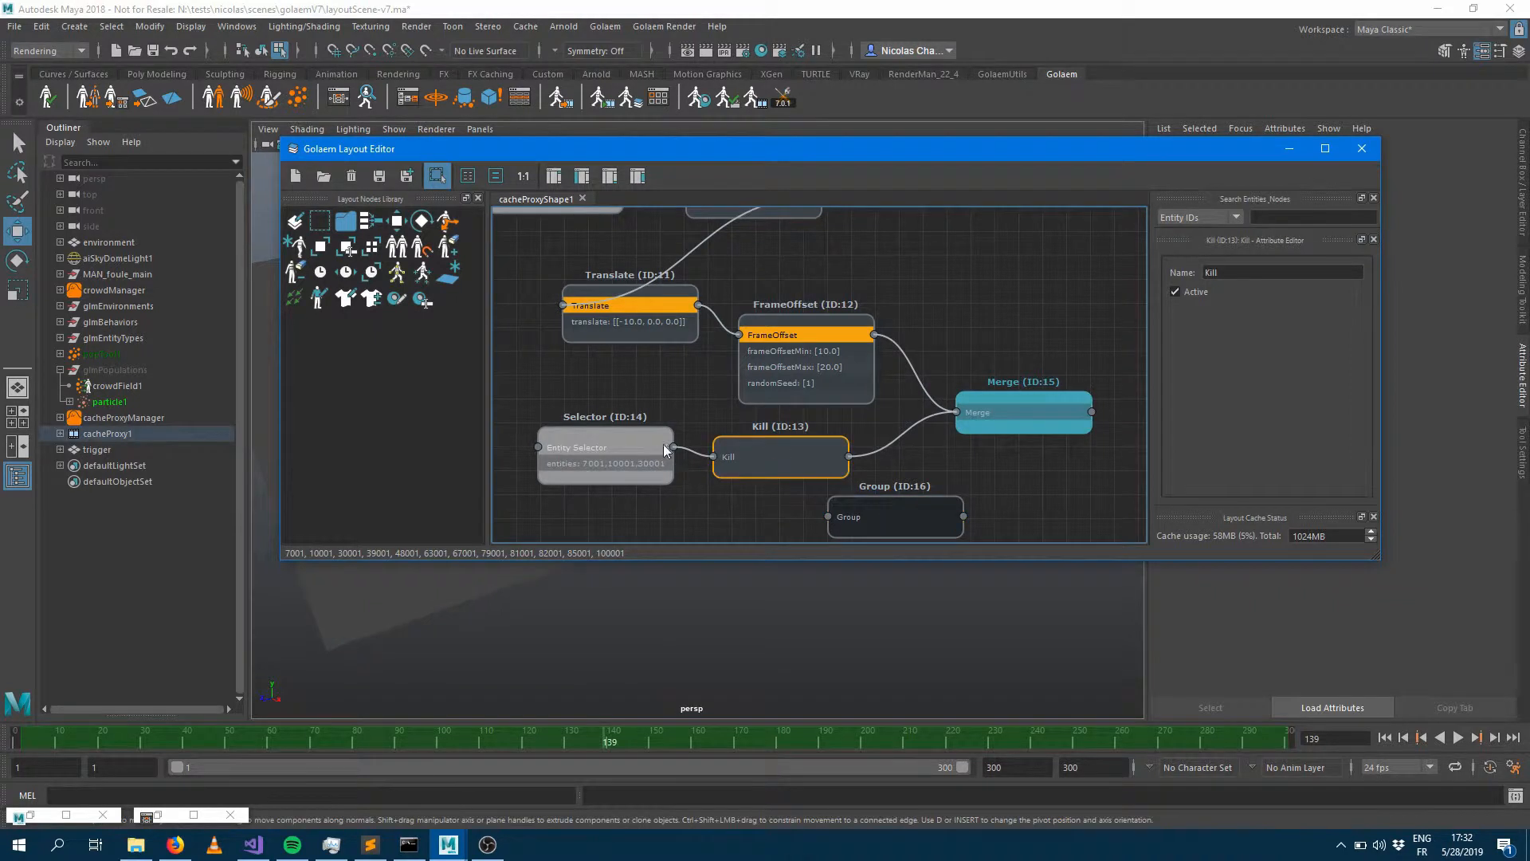
pyautogui.click(903, 513)
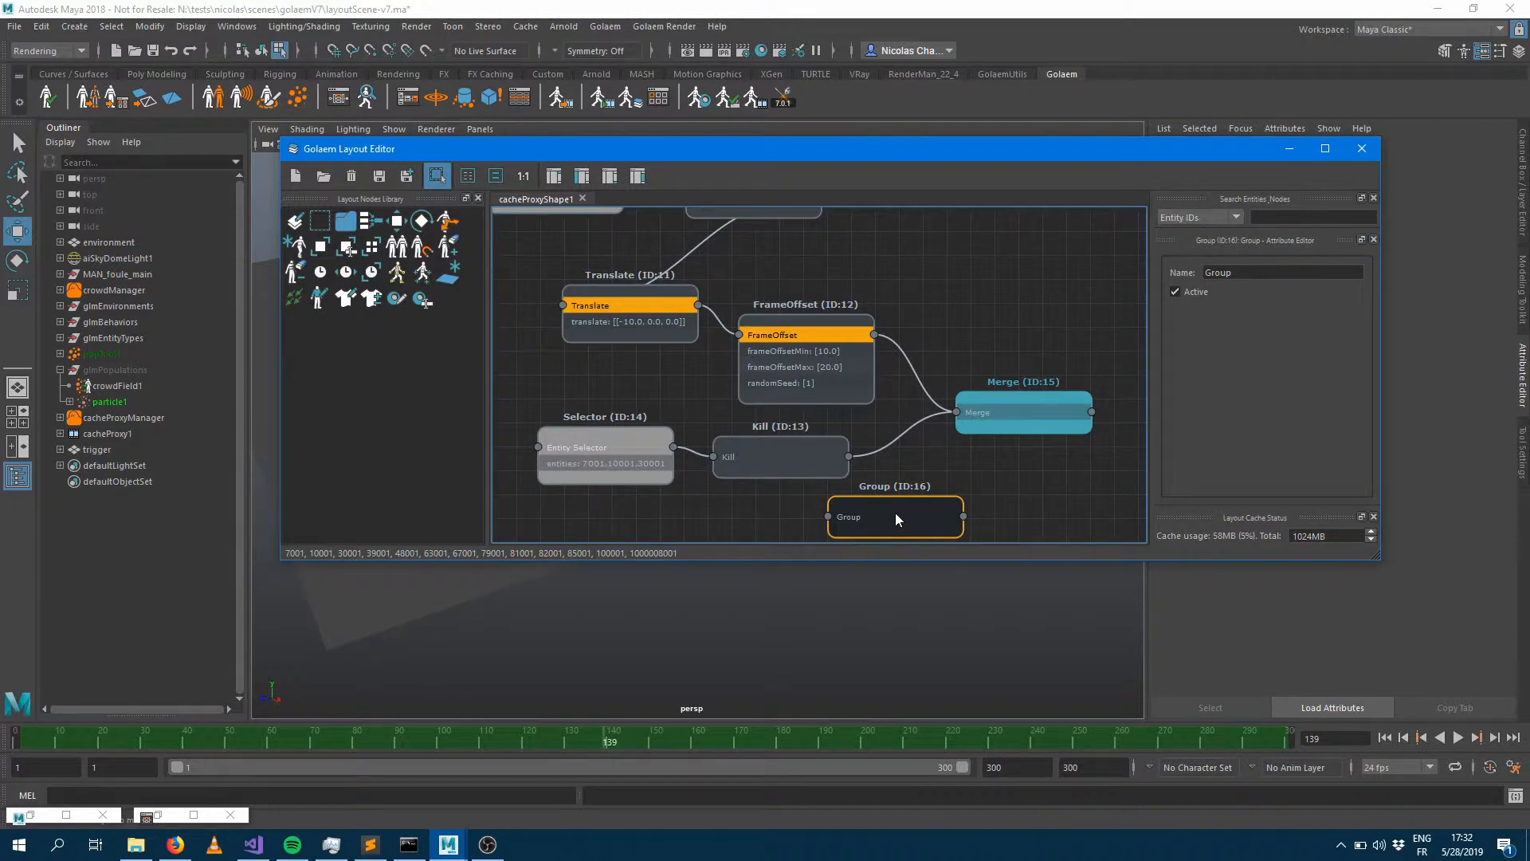
# Step: Open the Group node's inner graph to examine it and return to the cacheProxyShape1 graph
pyautogui.doubleClick(896, 513)
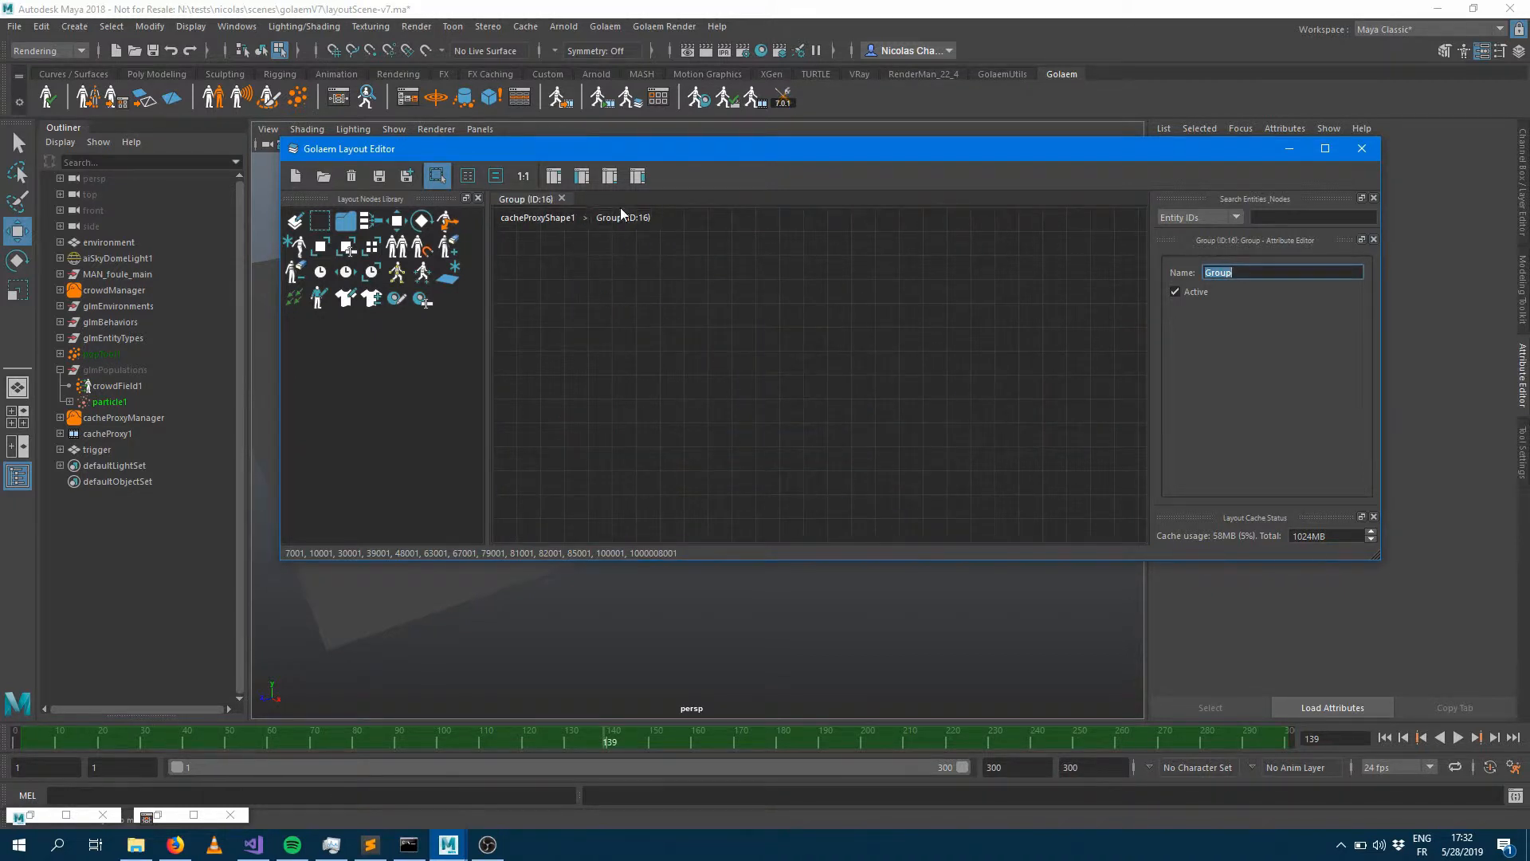
pyautogui.click(540, 218)
pyautogui.doubleClick(910, 519)
pyautogui.click(790, 382)
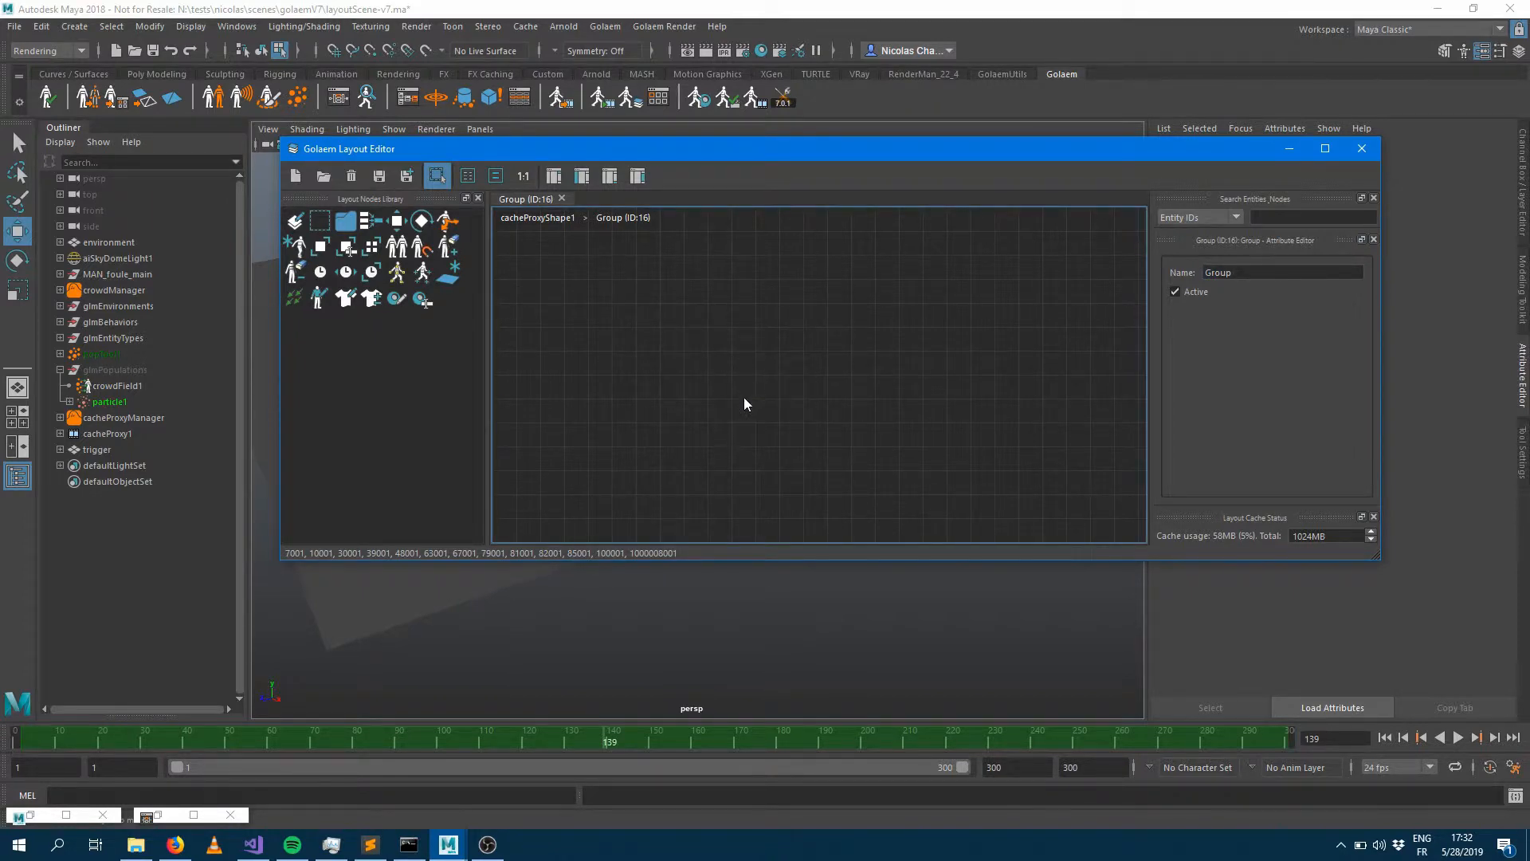
pyautogui.click(549, 224)
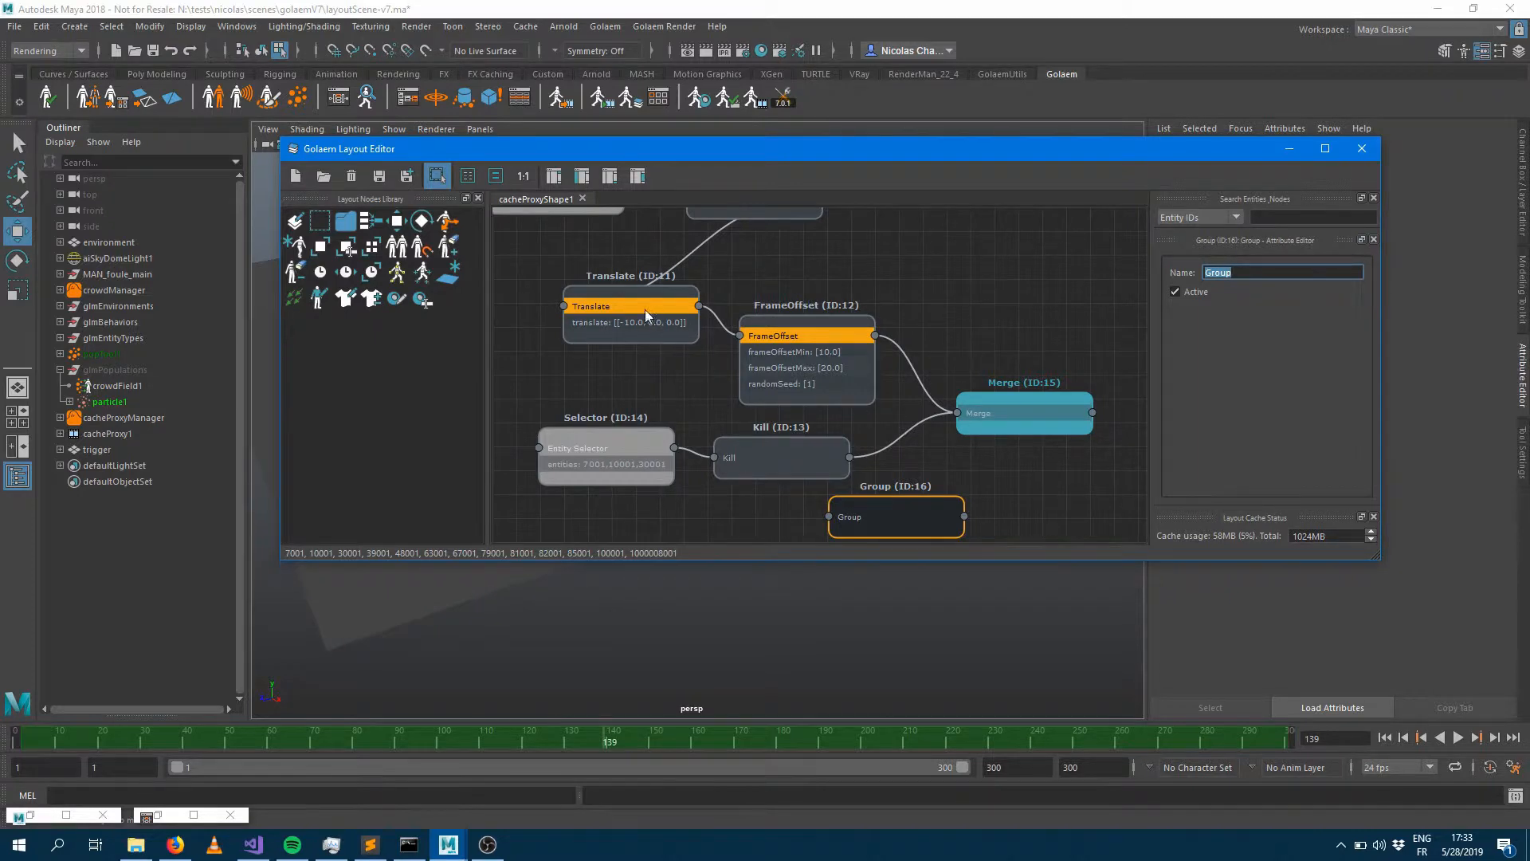
# Step: Select the branch of nodes from Duplicate through Merge and frame the whole graph
pyautogui.moveTo(570, 265); pyautogui.dragTo(1024, 477)
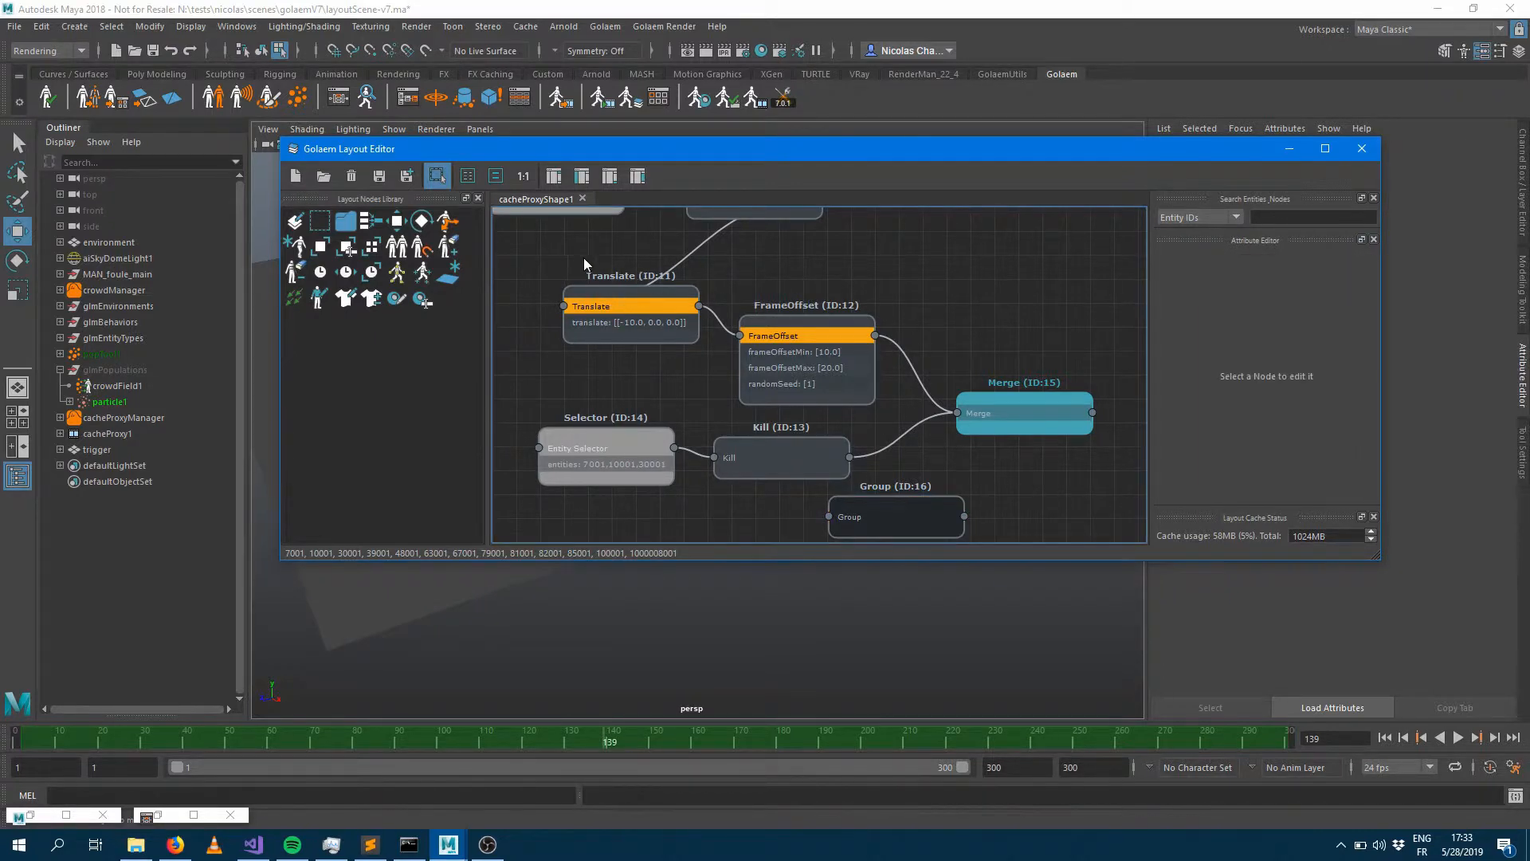
pyautogui.moveTo(579, 257); pyautogui.dragTo(1059, 476)
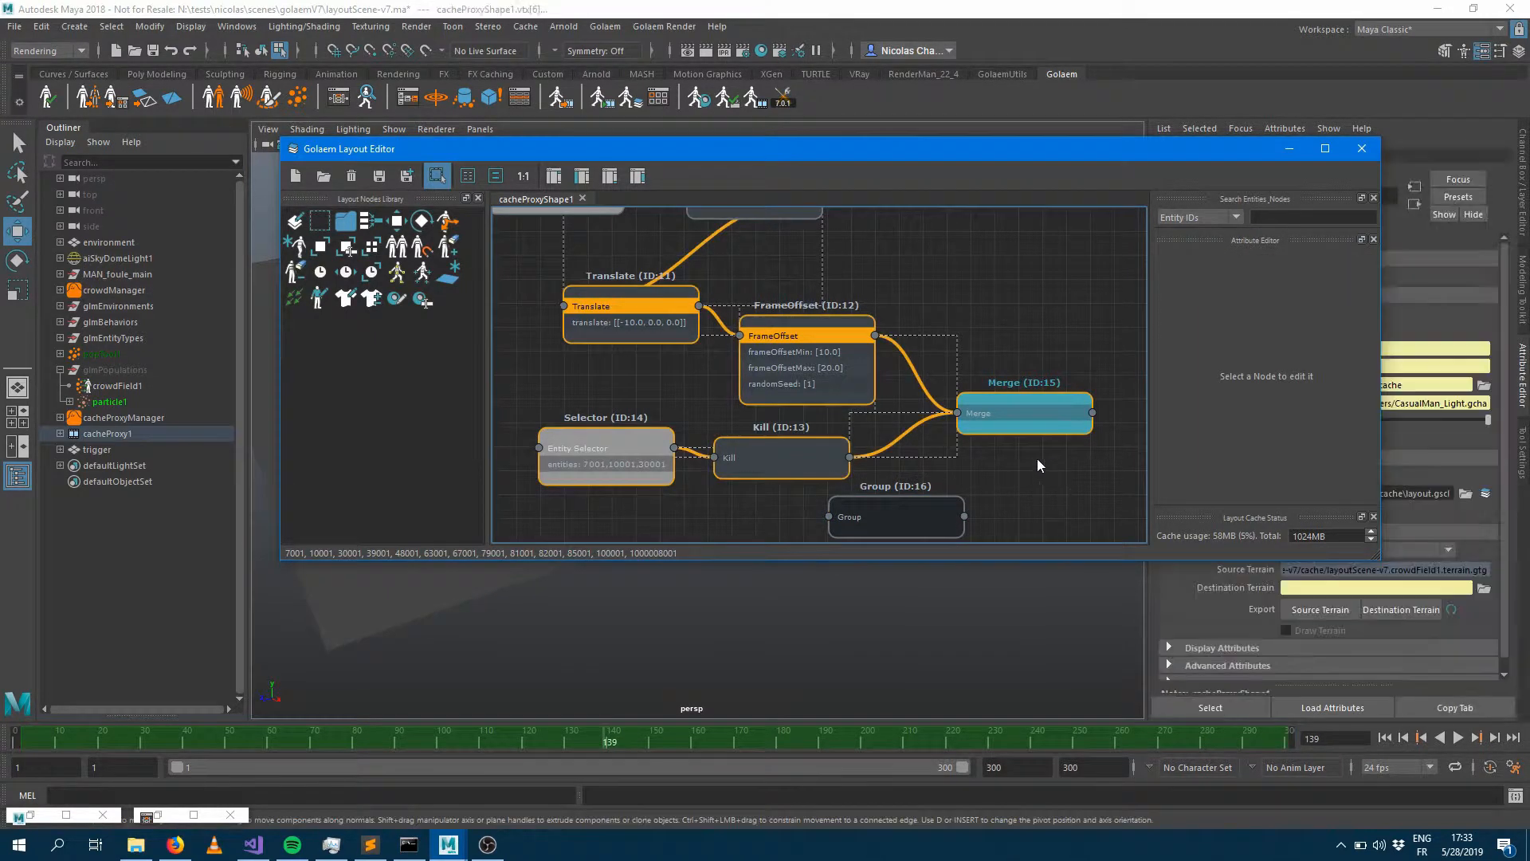
pyautogui.scroll(-5, 1025, 415)
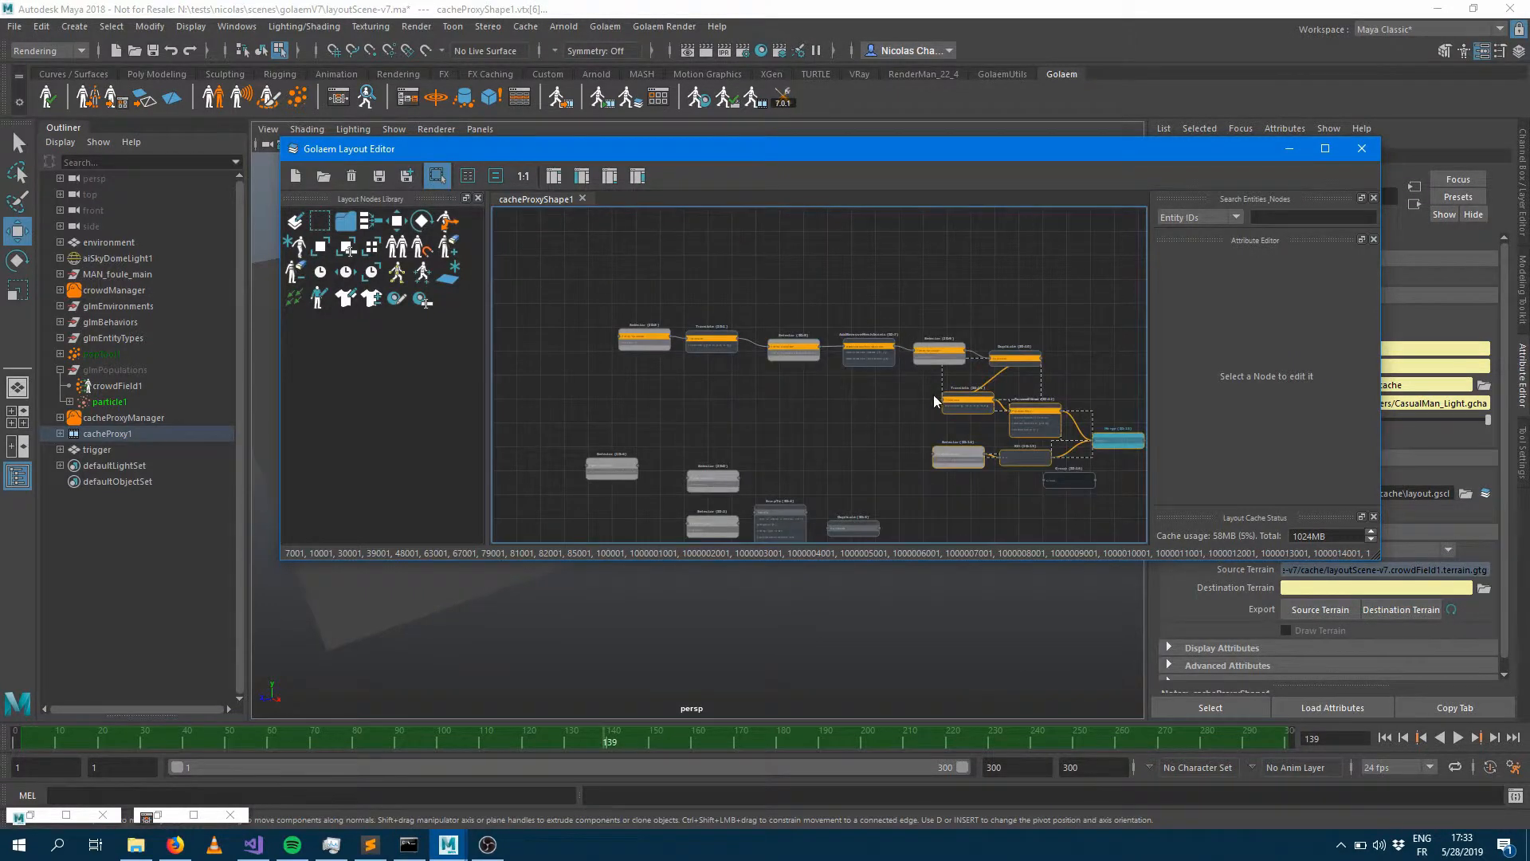
pyautogui.moveTo(853, 304); pyautogui.dragTo(720, 249, button='middle')
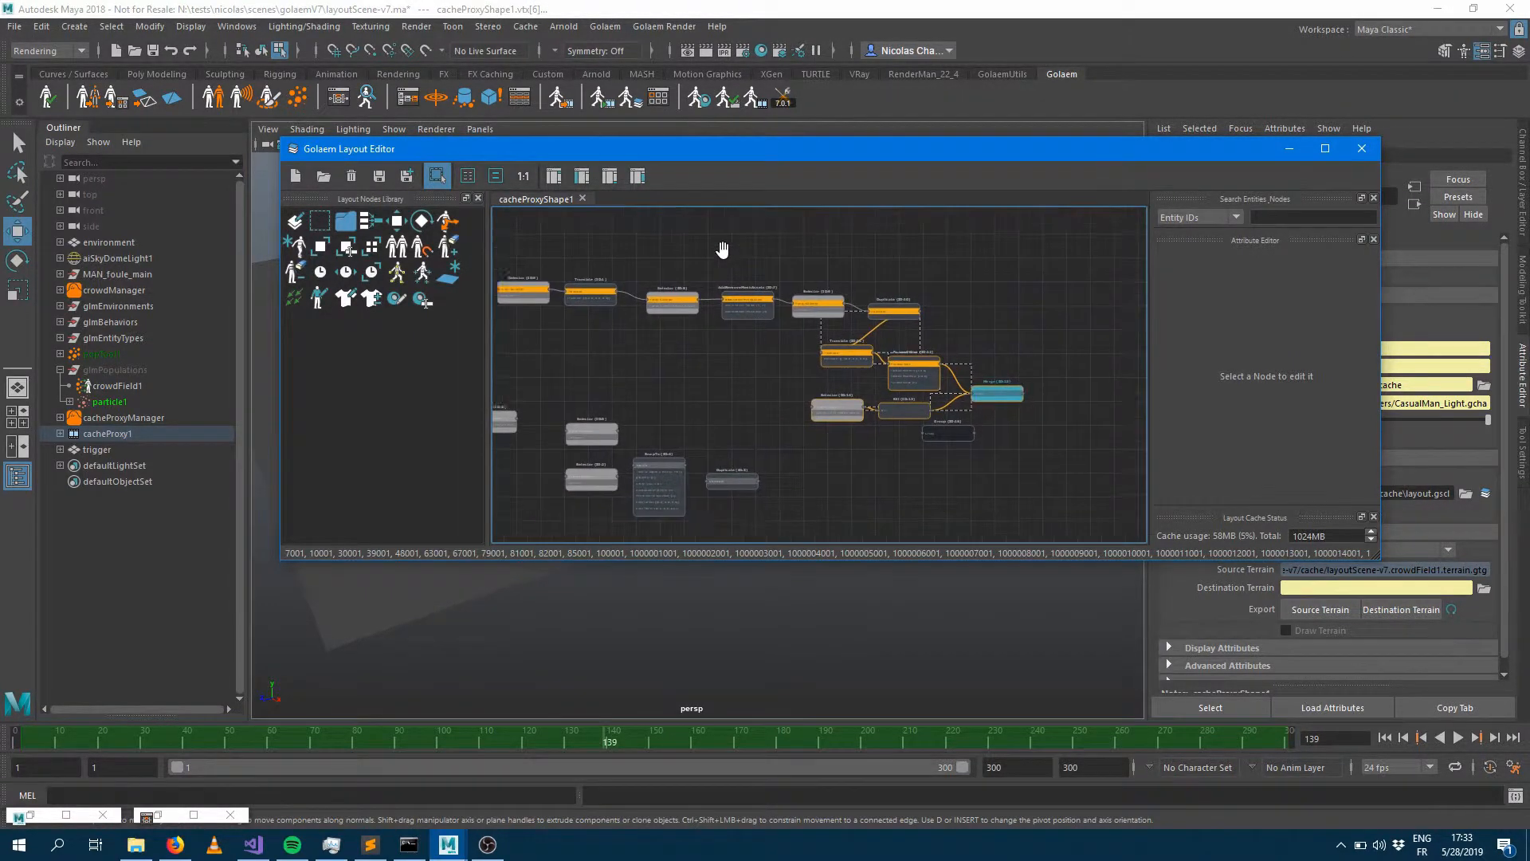
pyautogui.click(467, 176)
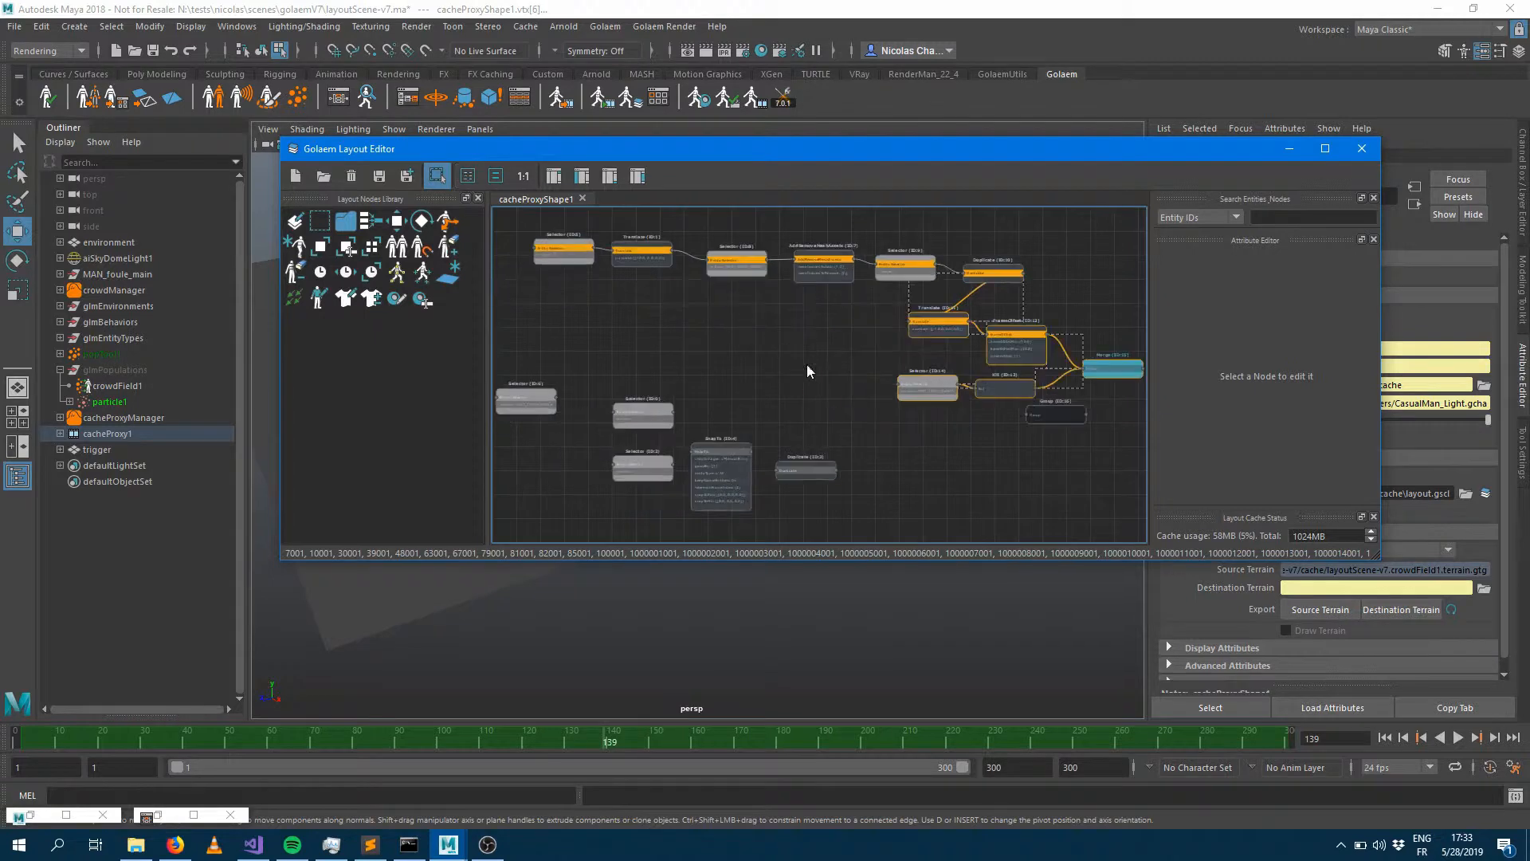
# Step: Clear the node selection, select the Selector feeding Kill and frame it in the graph
pyautogui.click(987, 443)
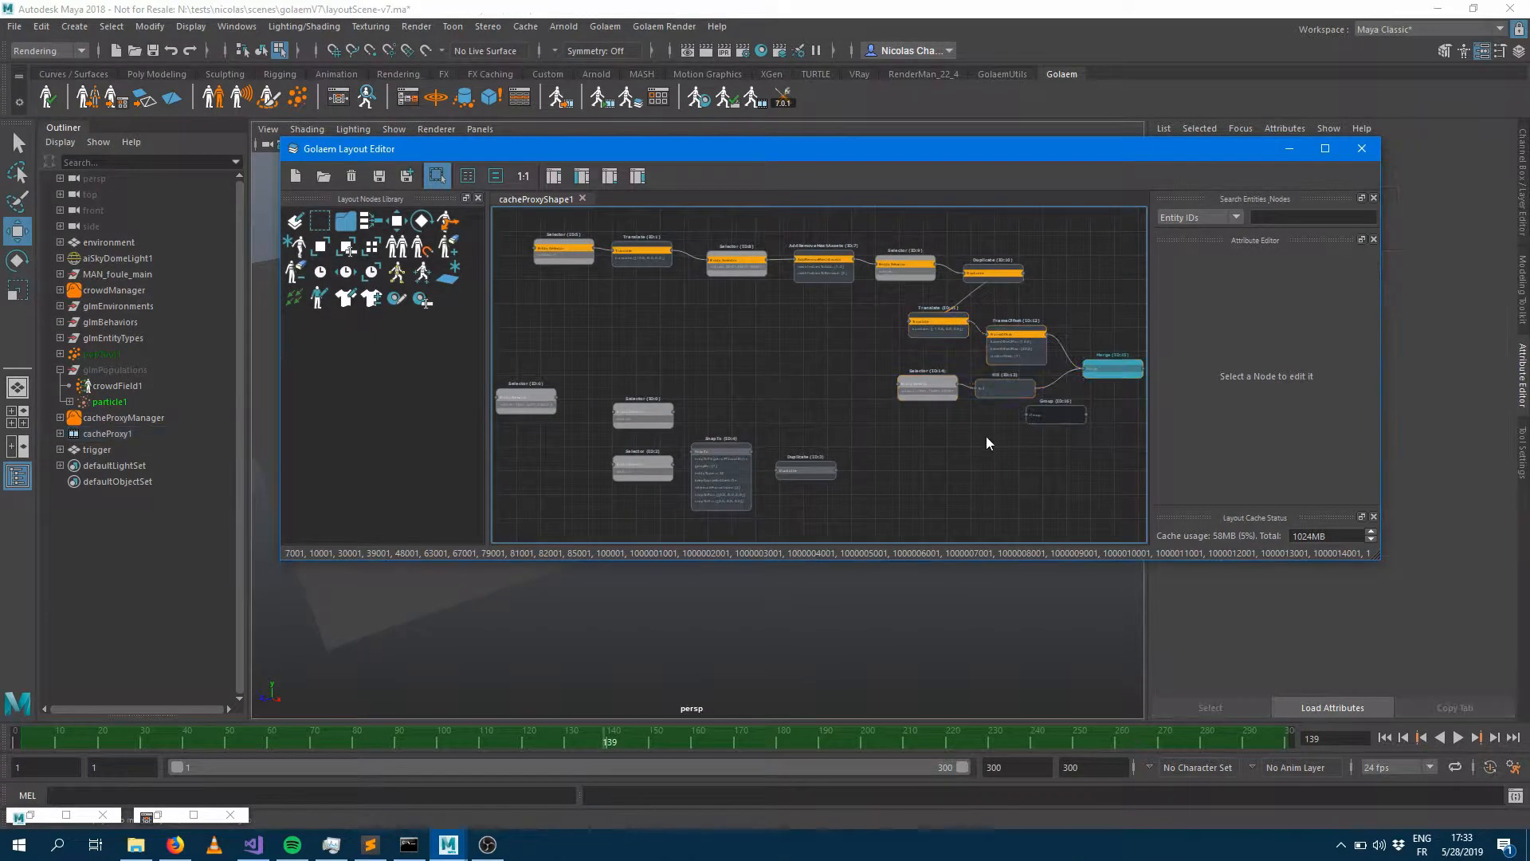
pyautogui.click(948, 387)
pyautogui.press('f')
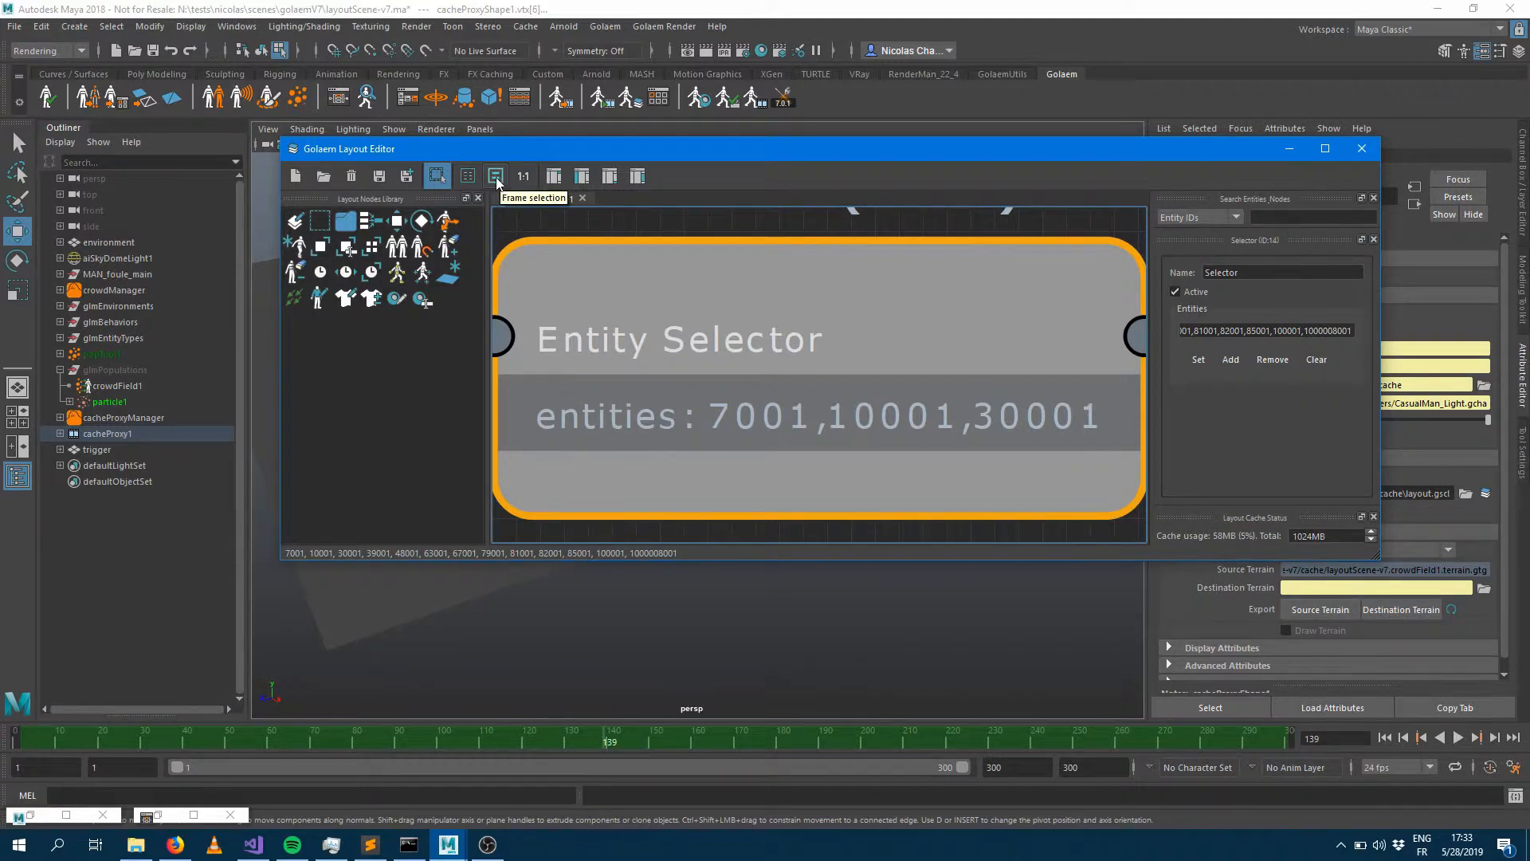
# Step: Clear the node selection, frame the whole graph and view the Duplicate and Translate nodes at 1:1 scale
pyautogui.click(754, 228)
pyautogui.press('f')
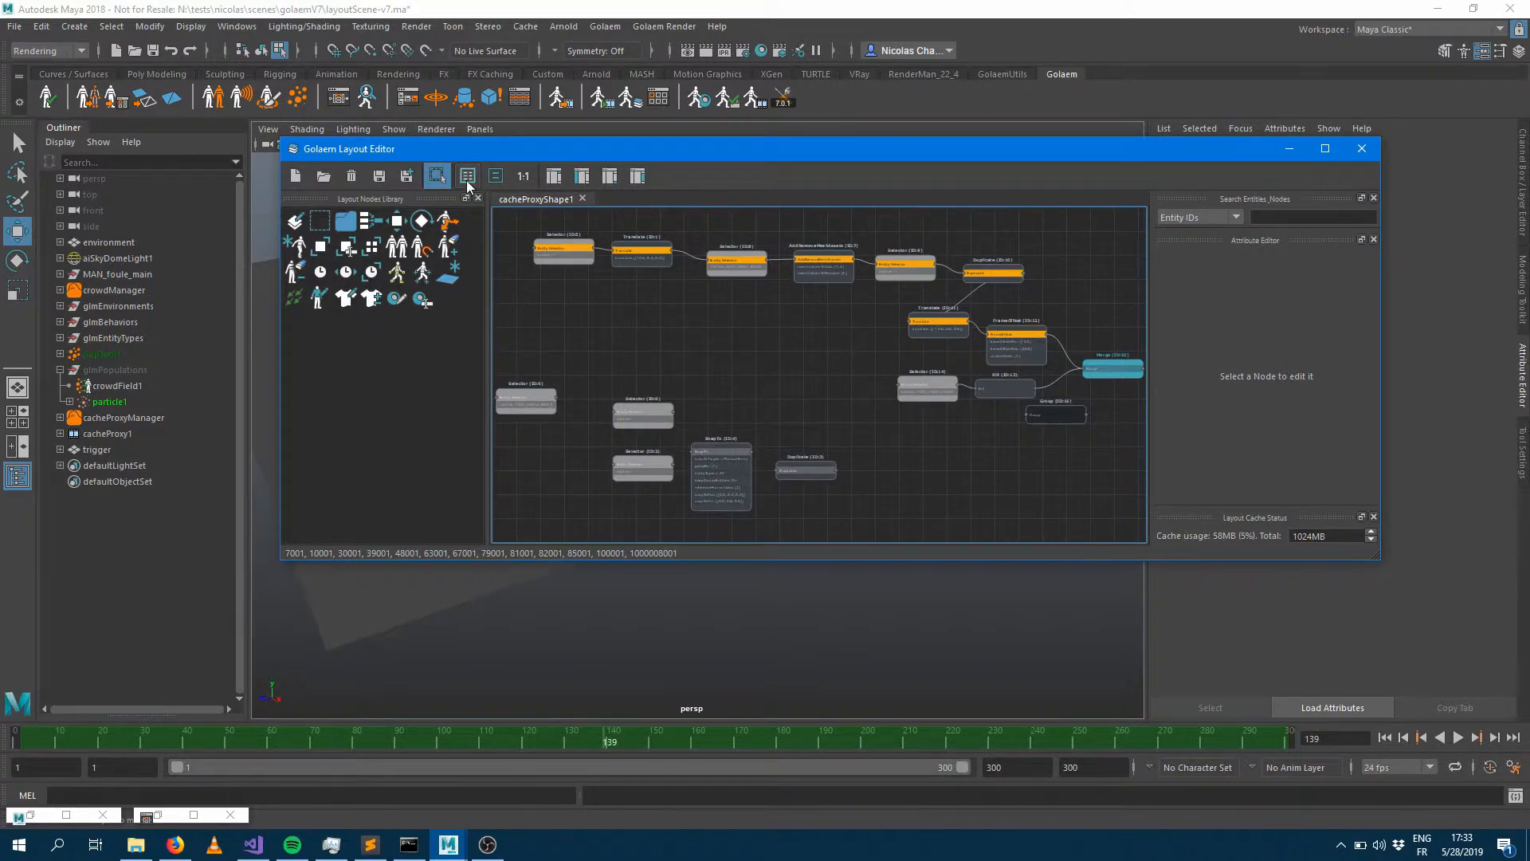
pyautogui.click(522, 178)
pyautogui.moveTo(896, 386); pyautogui.dragTo(601, 491, button='middle')
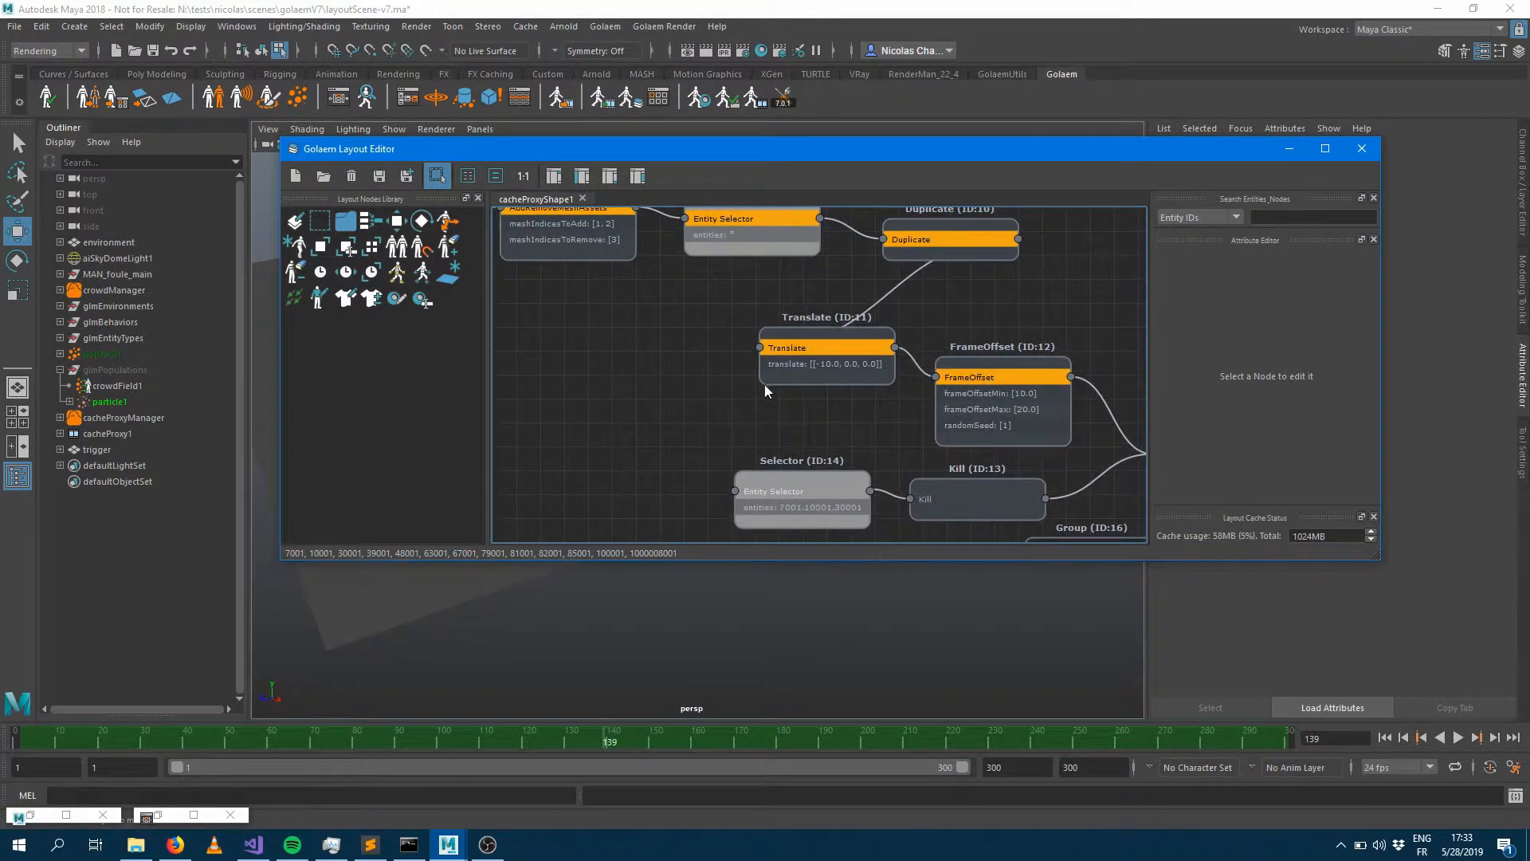
pyautogui.moveTo(600, 323); pyautogui.dragTo(578, 446, button='middle')
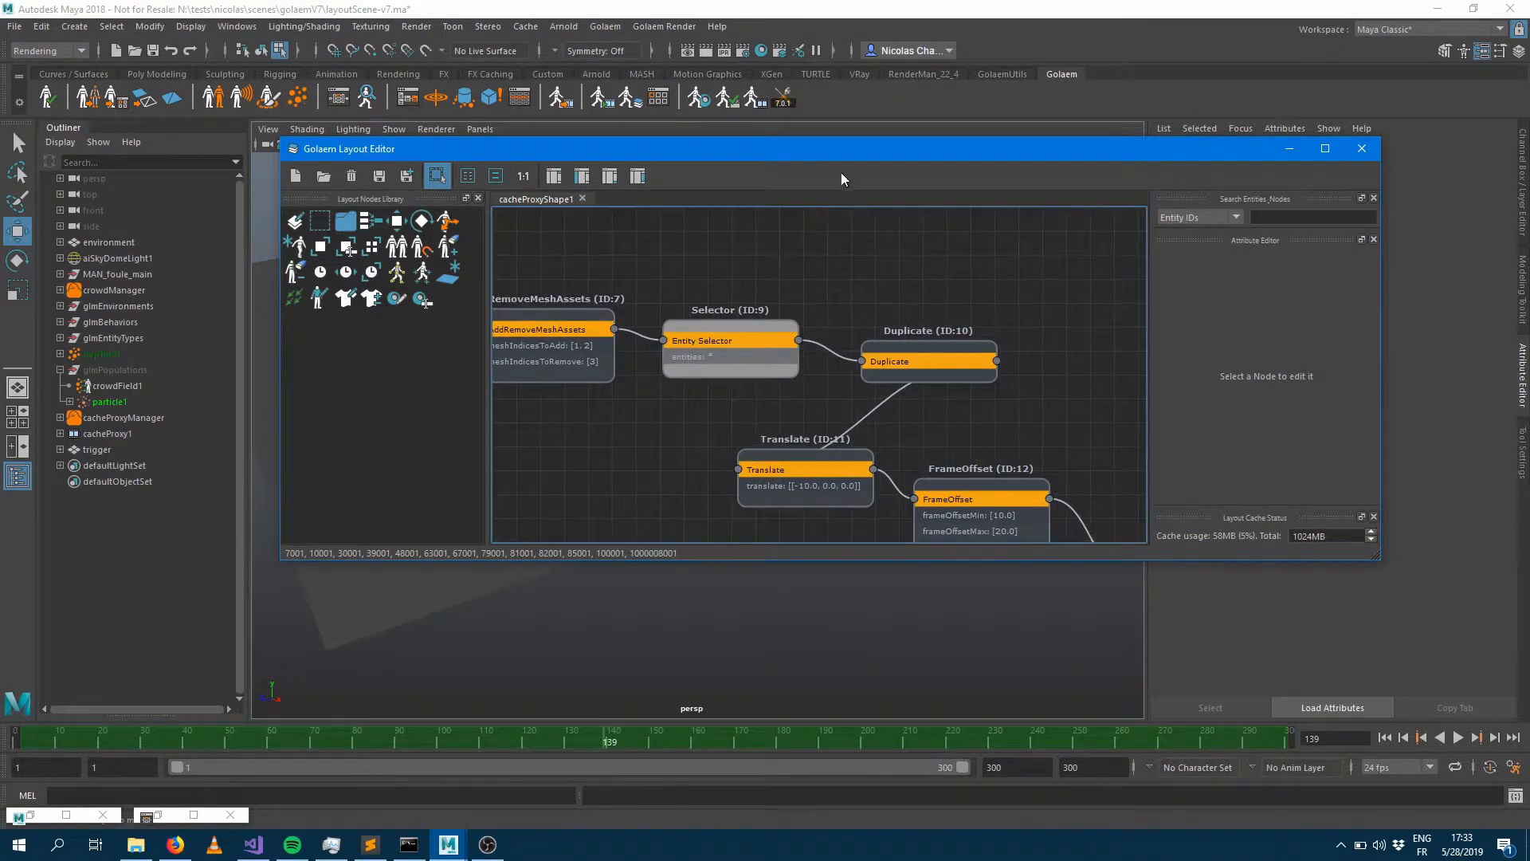
# Step: Uncover the crowd behind the Layout Editor and select the Selector node feeding AddRemoveMeshAssets
pyautogui.moveTo(839, 153); pyautogui.dragTo(869, 229)
pyautogui.moveTo(640, 528); pyautogui.dragTo(1018, 518, button='middle')
pyautogui.moveTo(772, 217); pyautogui.dragTo(720, 436)
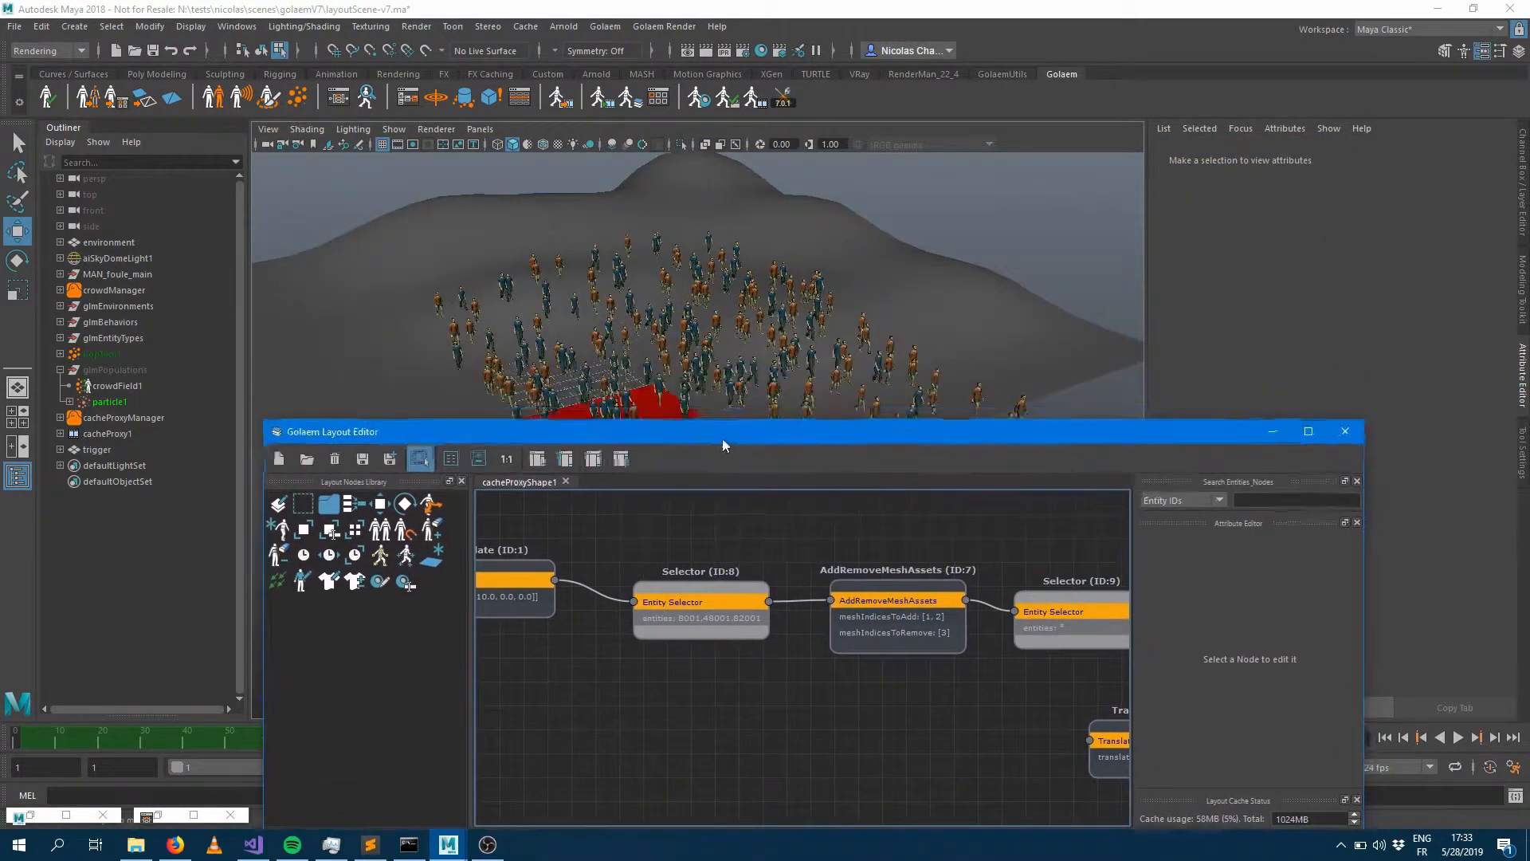
pyautogui.moveTo(728, 593); pyautogui.dragTo(667, 578)
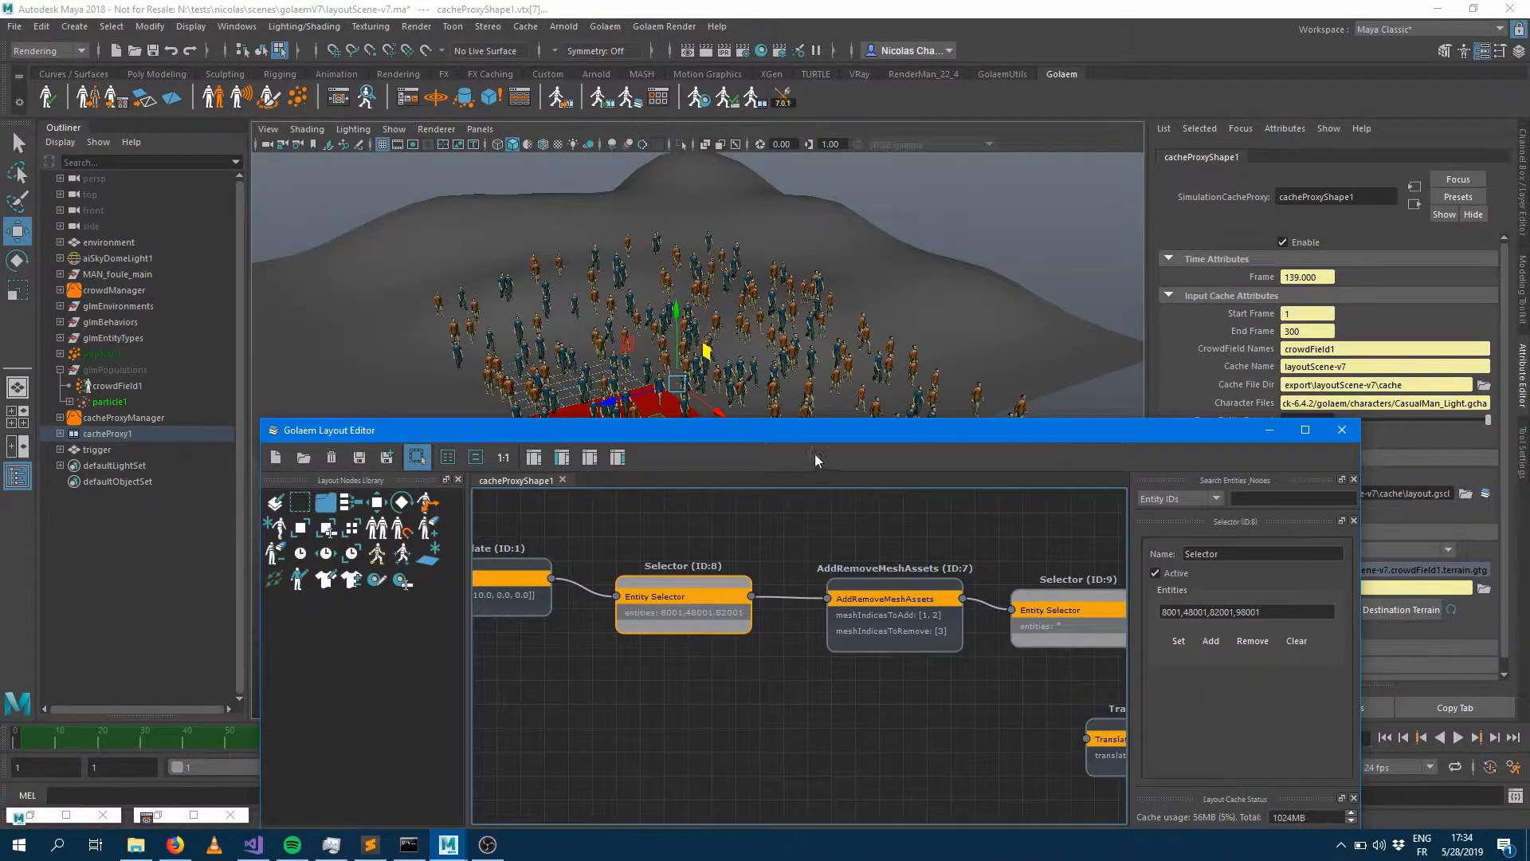
# Step: Save the layout graph and minimize the Layout Editor
pyautogui.moveTo(827, 429); pyautogui.dragTo(703, 362)
pyautogui.moveTo(737, 648); pyautogui.dragTo(321, 584, button='middle')
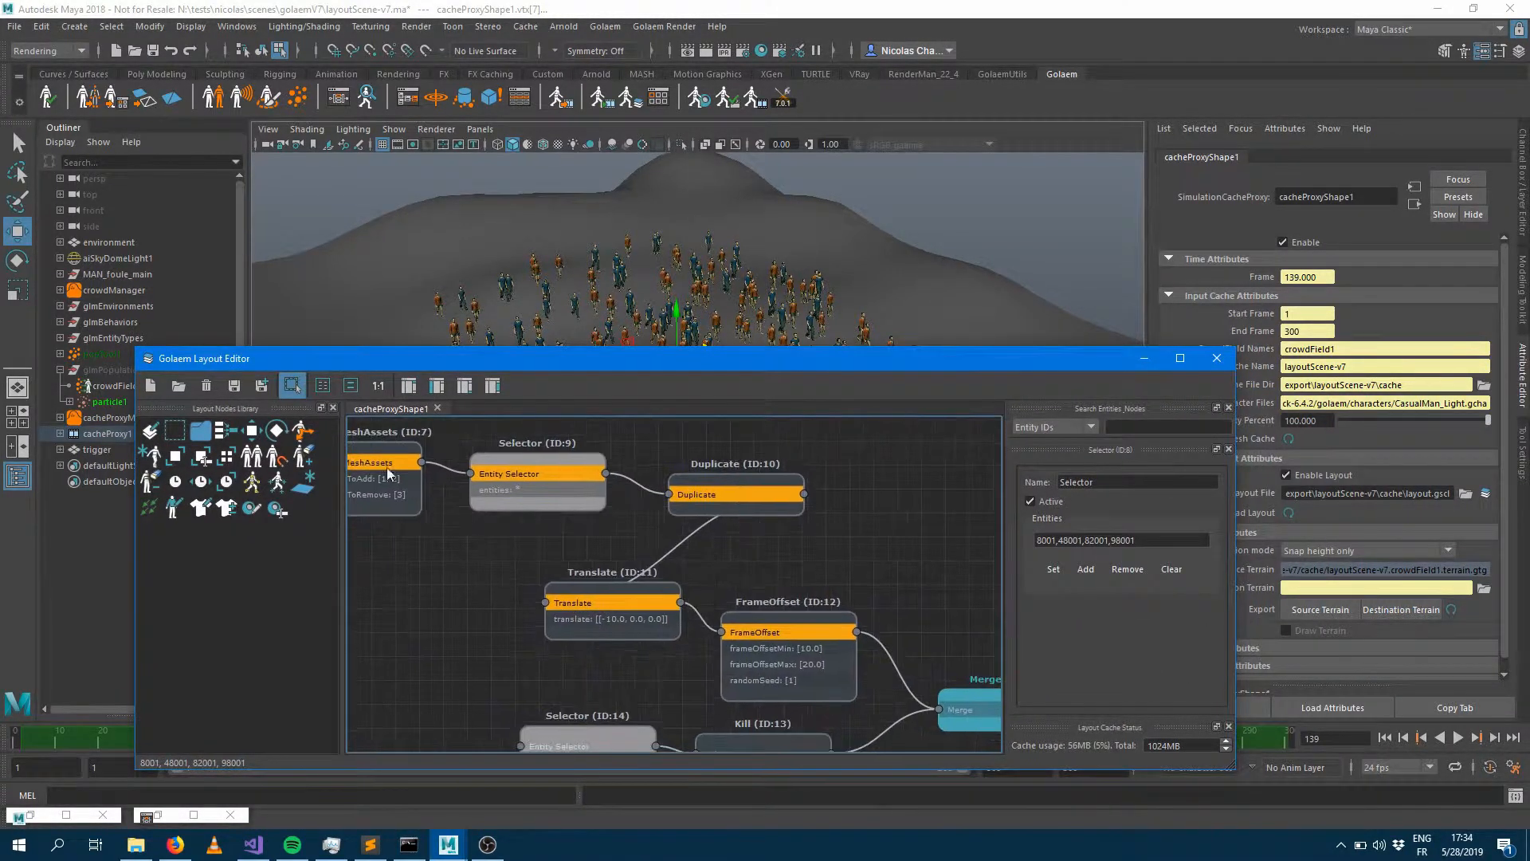
pyautogui.click(234, 385)
pyautogui.moveTo(820, 511); pyautogui.dragTo(370, 526, button='middle')
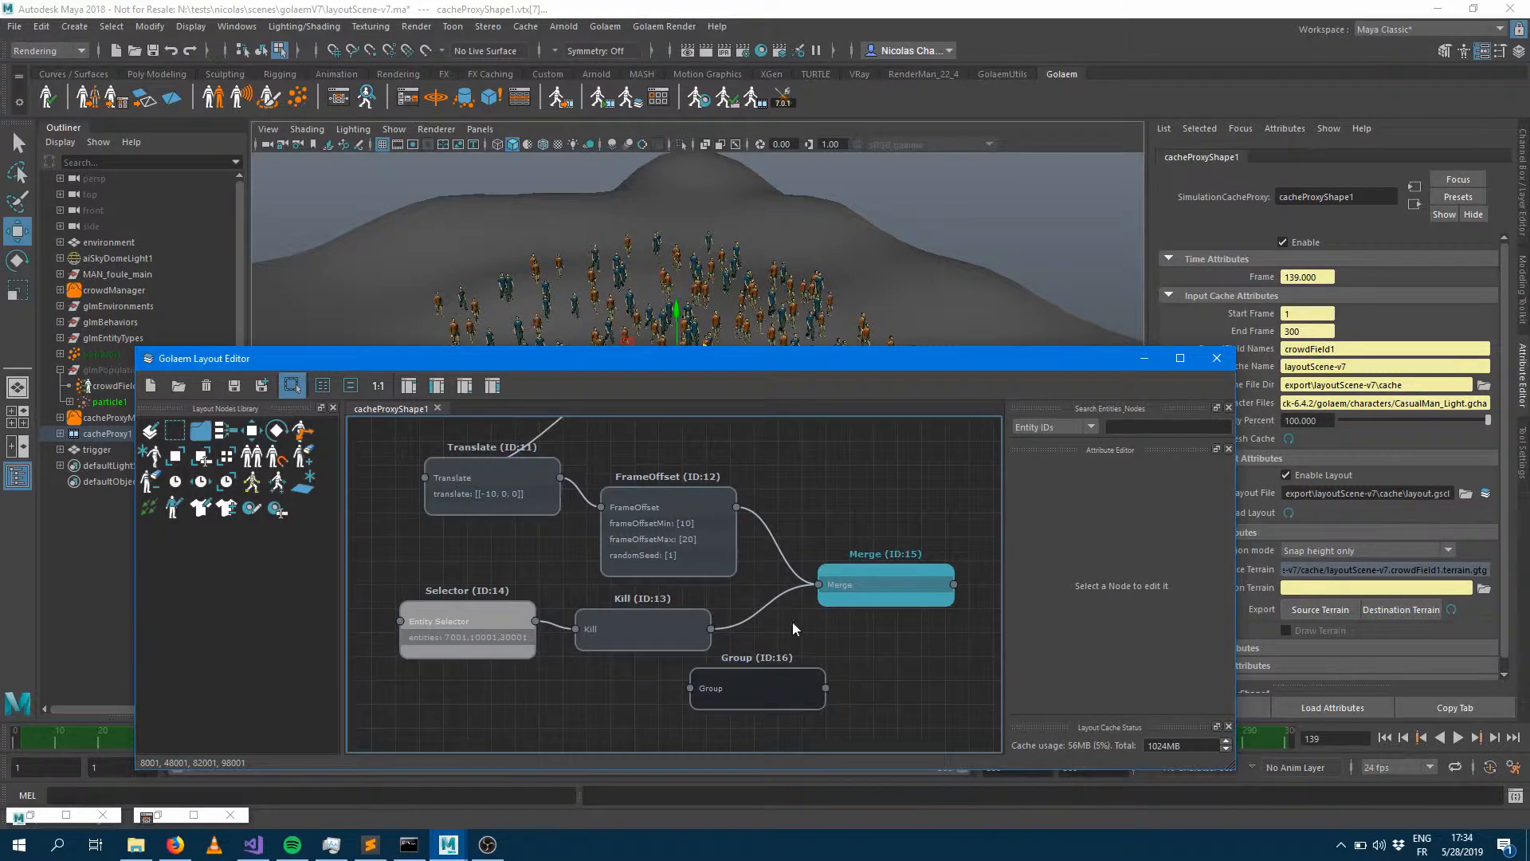
pyautogui.click(1143, 359)
# Step: Clear the viewport selection, reframe the crowd from a closer angle and run the Golaem render settings check
pyautogui.click(977, 318)
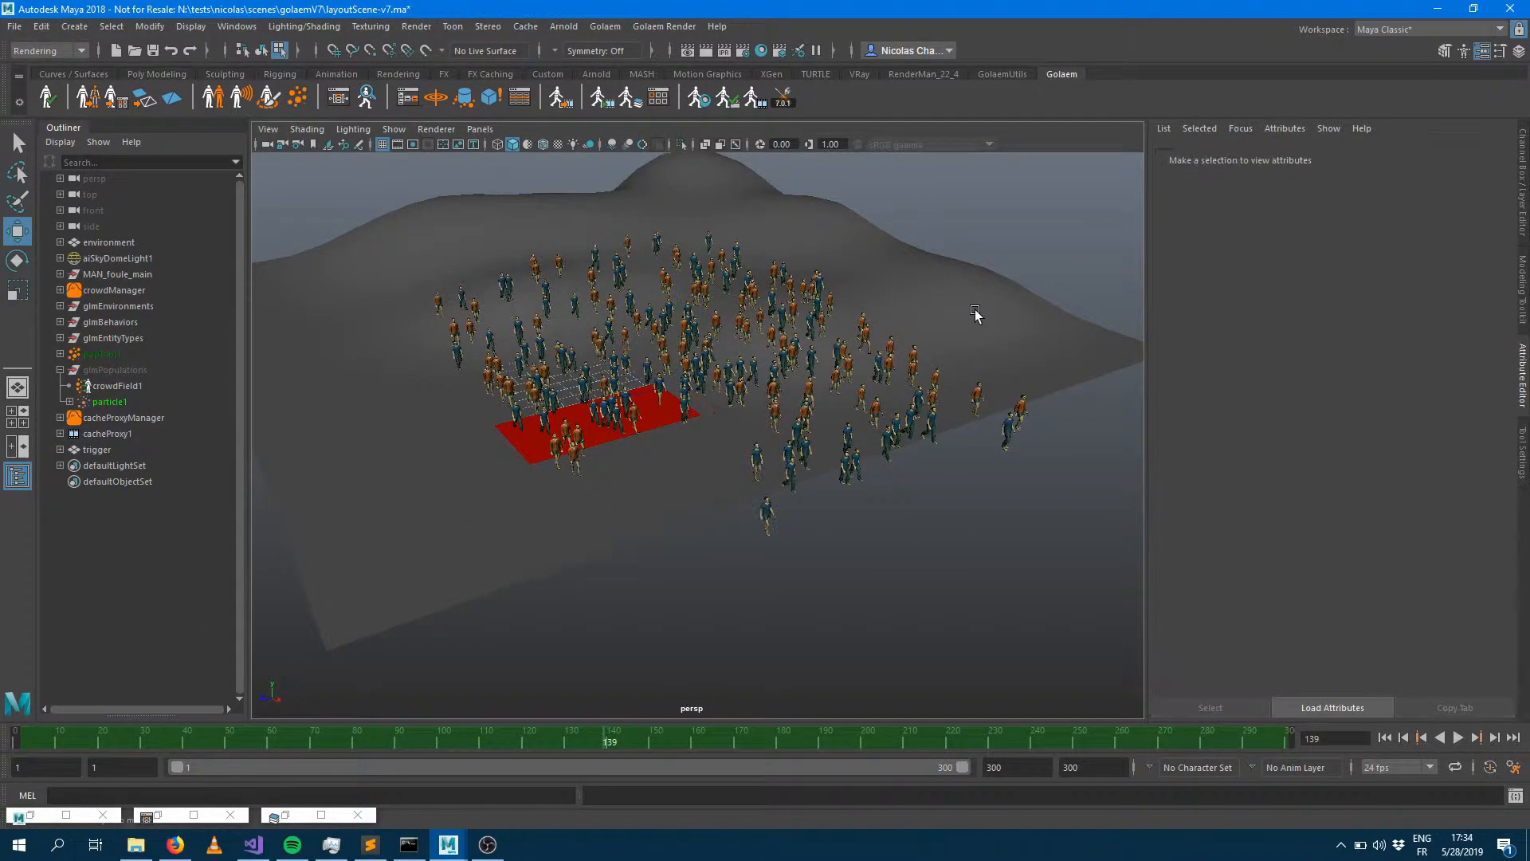
pyautogui.keyDown('alt'); pyautogui.moveTo(950, 342); pyautogui.dragTo(870, 330); pyautogui.keyUp('alt')
pyautogui.keyDown('alt'); pyautogui.moveTo(652, 356); pyautogui.dragTo(793, 372, button='right'); pyautogui.keyUp('alt')
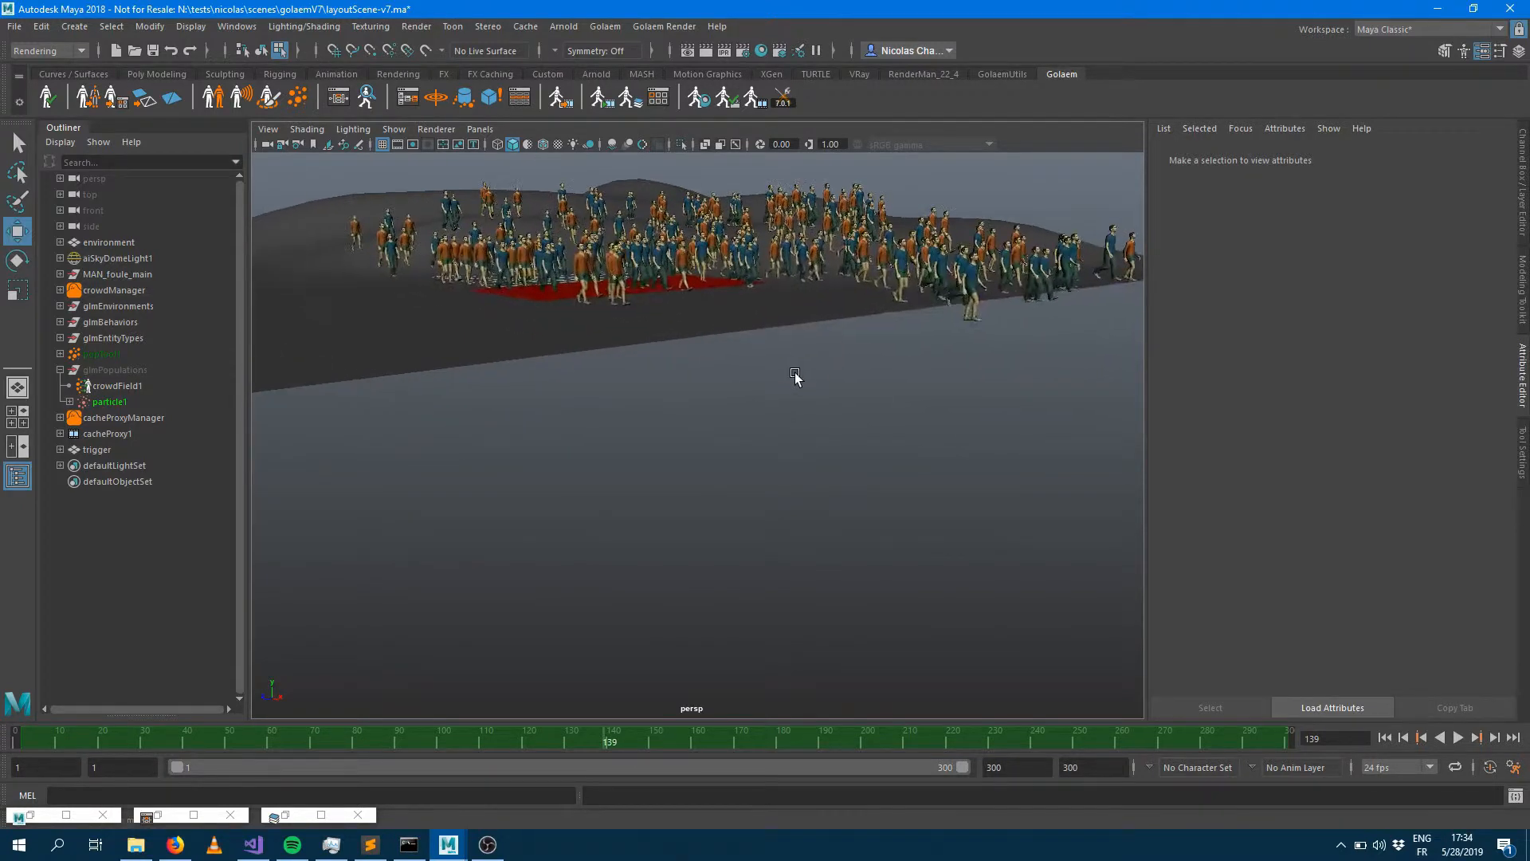
pyautogui.keyDown('alt'); pyautogui.moveTo(780, 301); pyautogui.dragTo(757, 376, button='middle'); pyautogui.keyUp('alt')
pyautogui.keyDown('alt'); pyautogui.moveTo(757, 406); pyautogui.dragTo(753, 420); pyautogui.keyUp('alt')
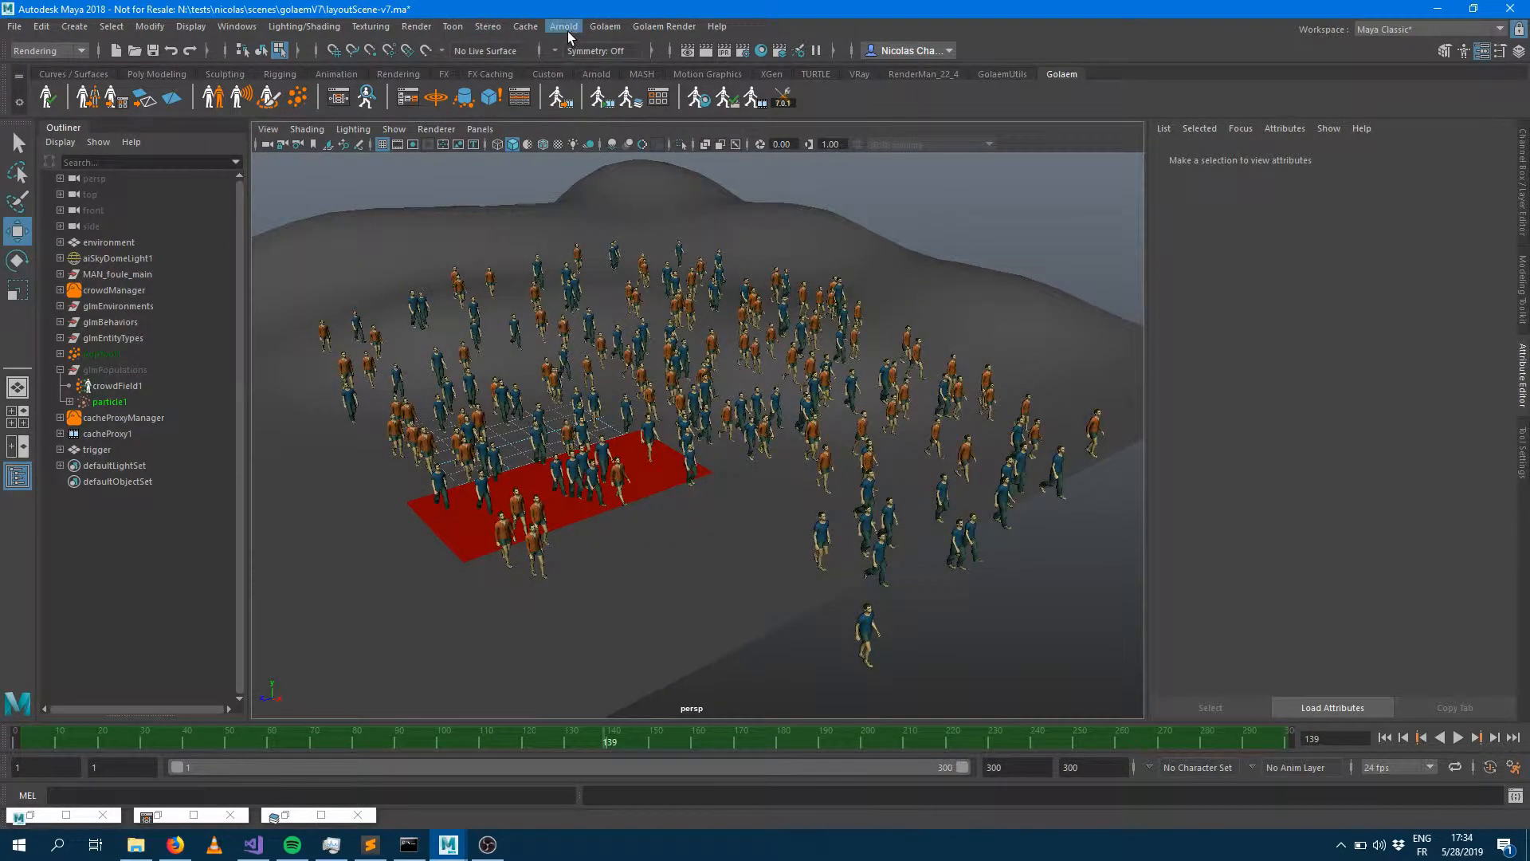
pyautogui.click(728, 101)
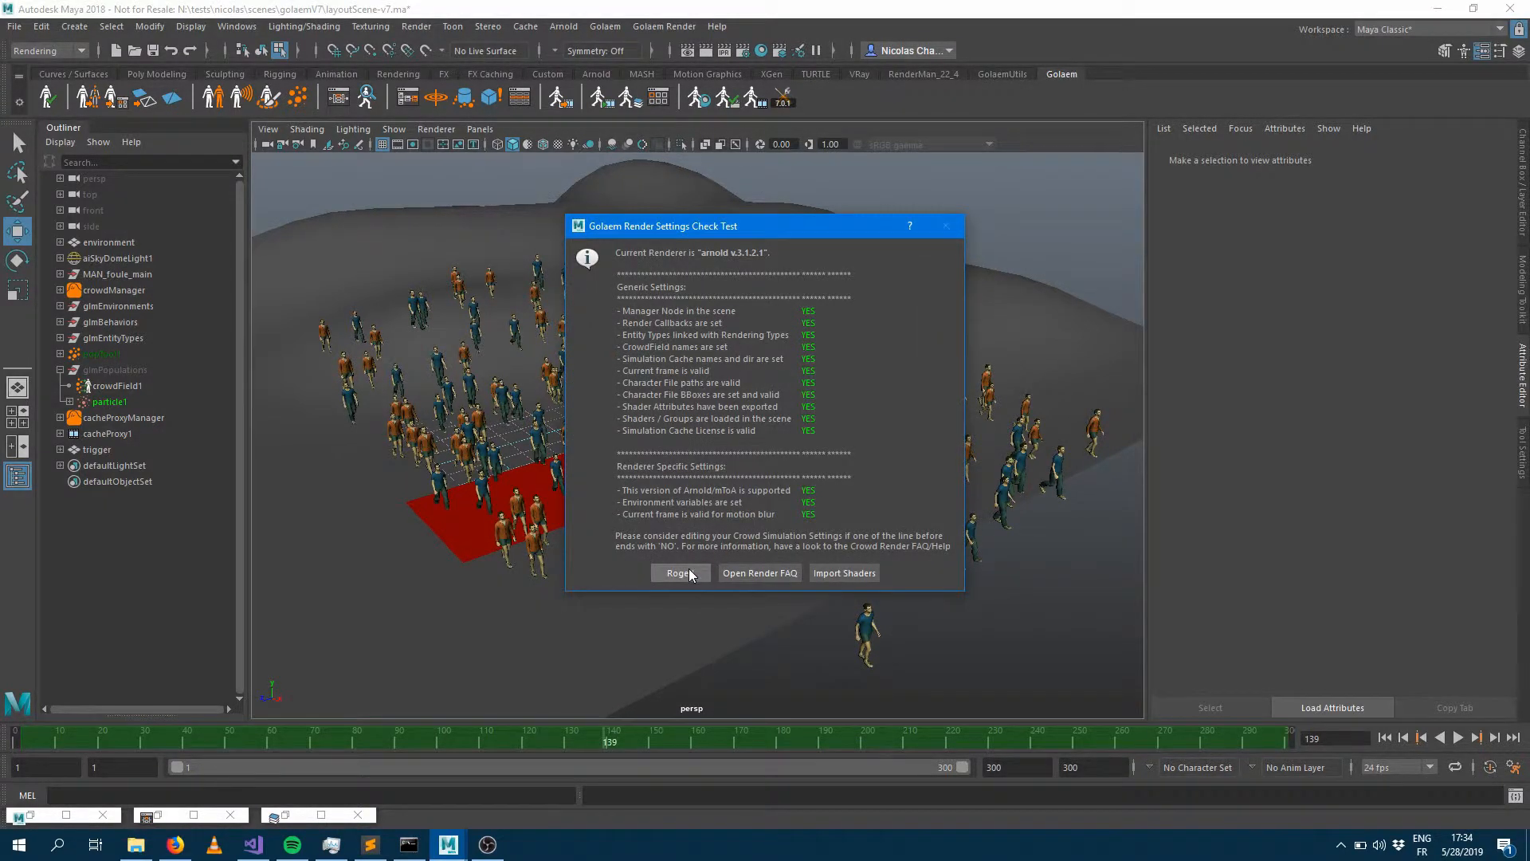
pyautogui.click(679, 573)
# Step: Select aiSkyDomeLight1, render frame 139 with Arnold to inspect the crowd and close the Render View
pyautogui.click(112, 258)
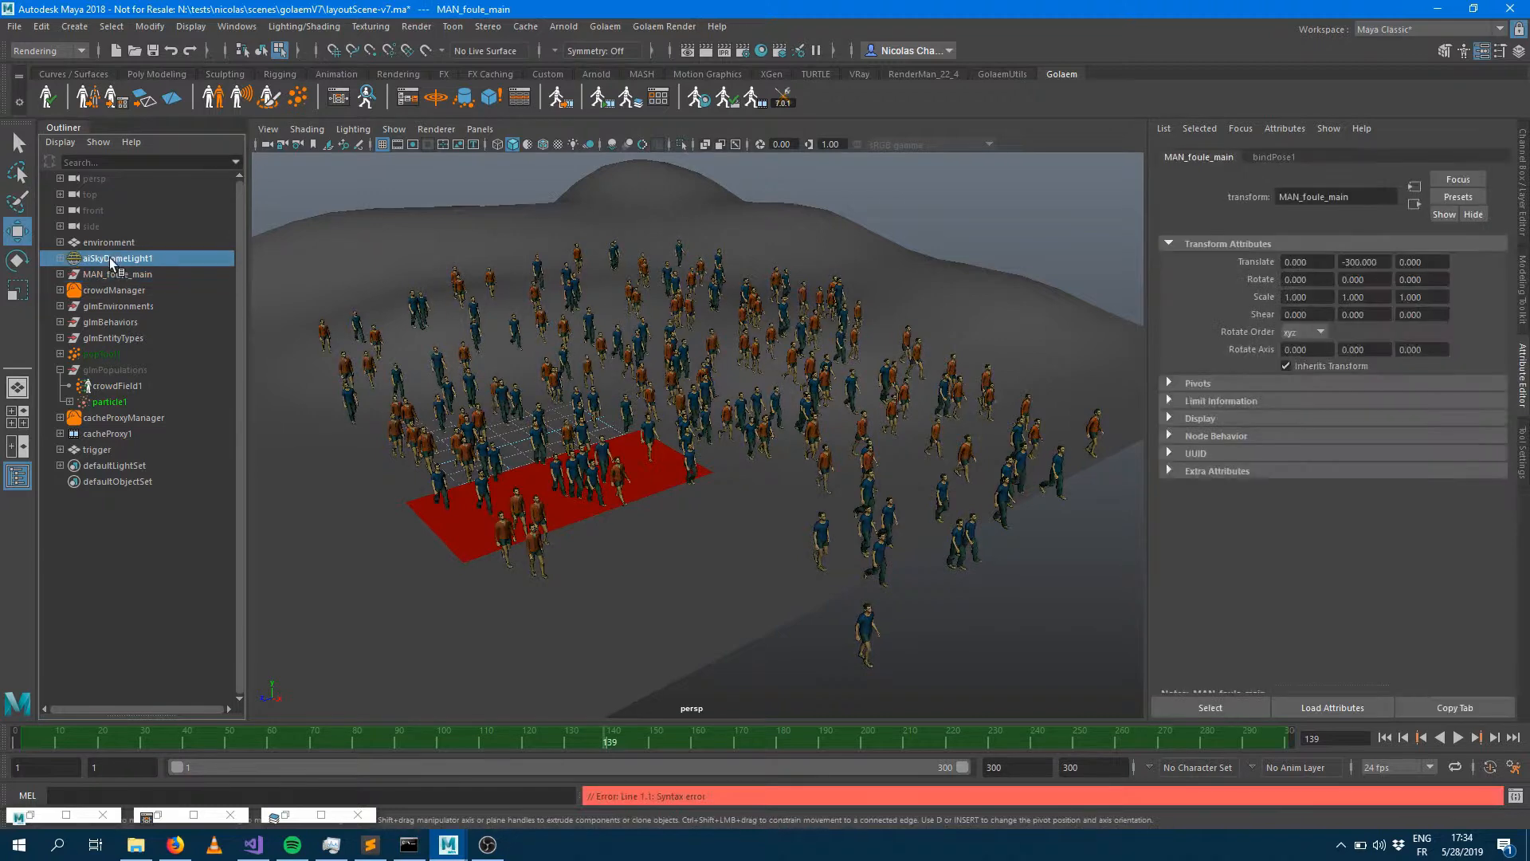
pyautogui.click(706, 49)
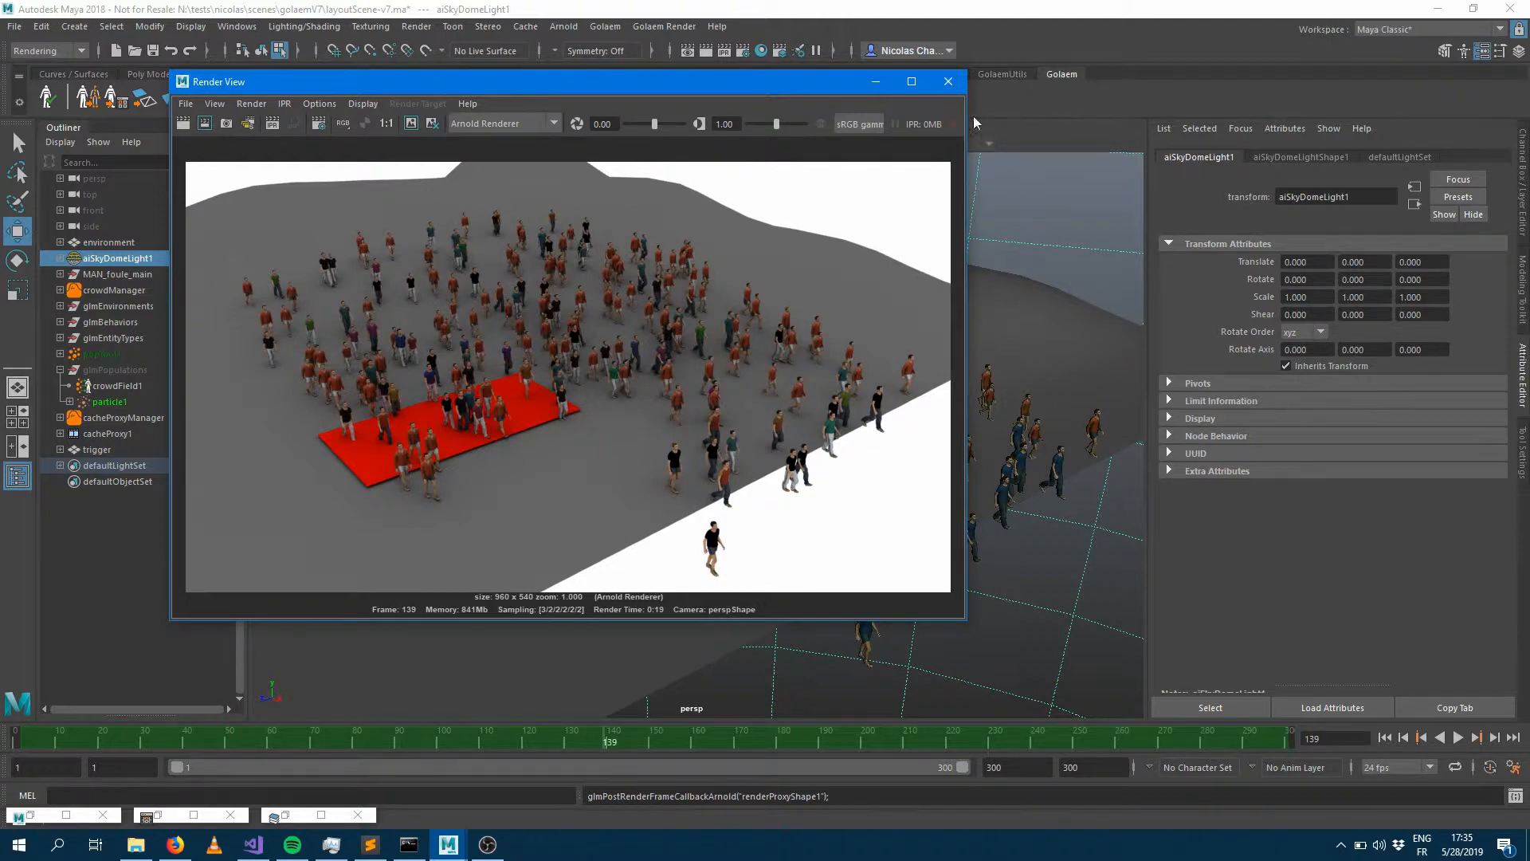
pyautogui.click(950, 83)
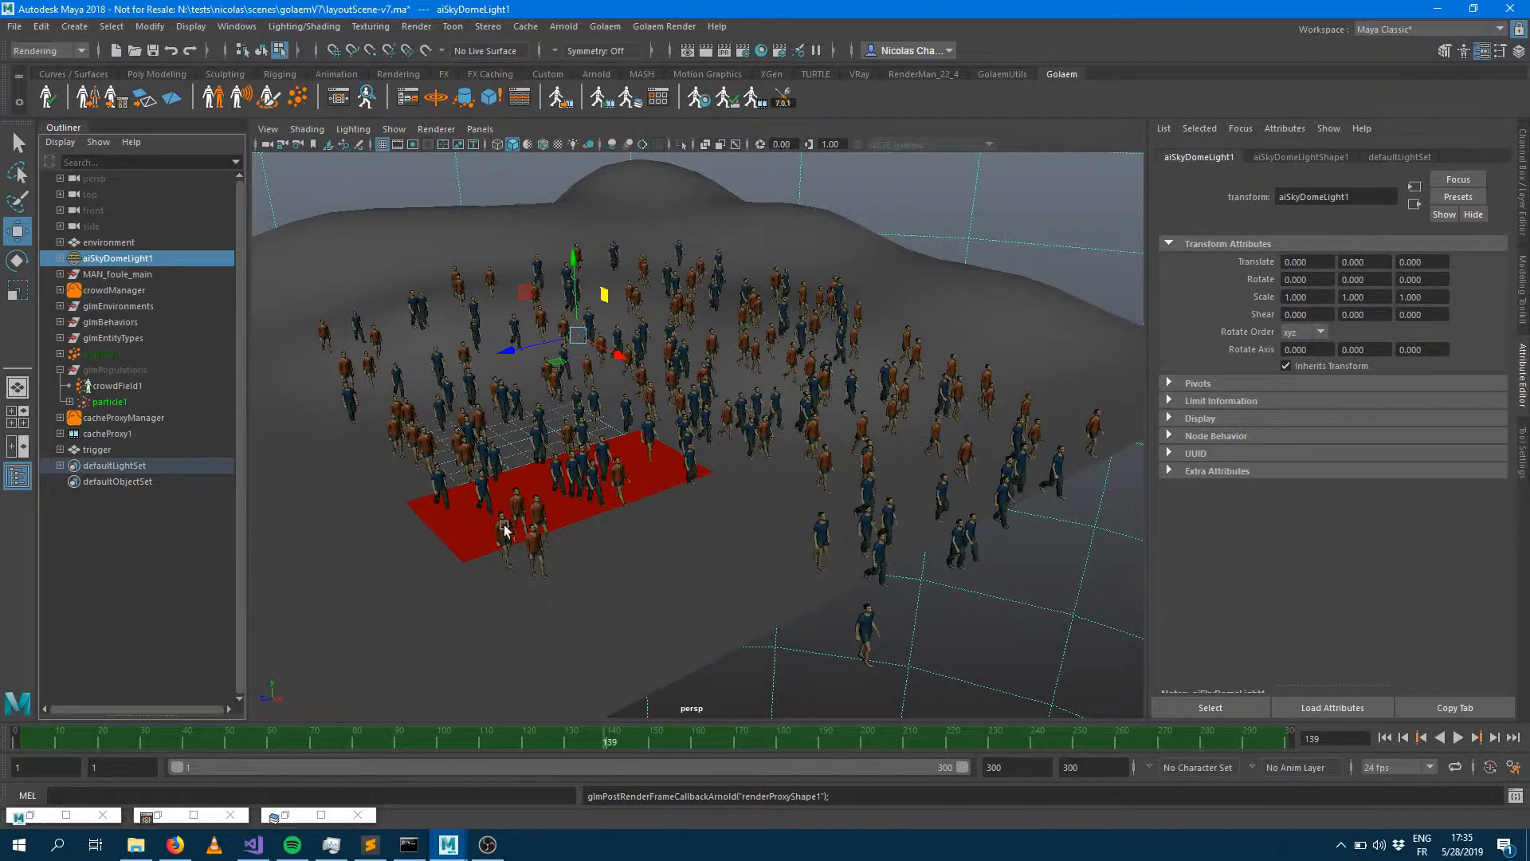
# Step: Enable the beMotionShape2 behavior in the Golaem Behavior Editor and minimize the editor
pyautogui.click(338, 97)
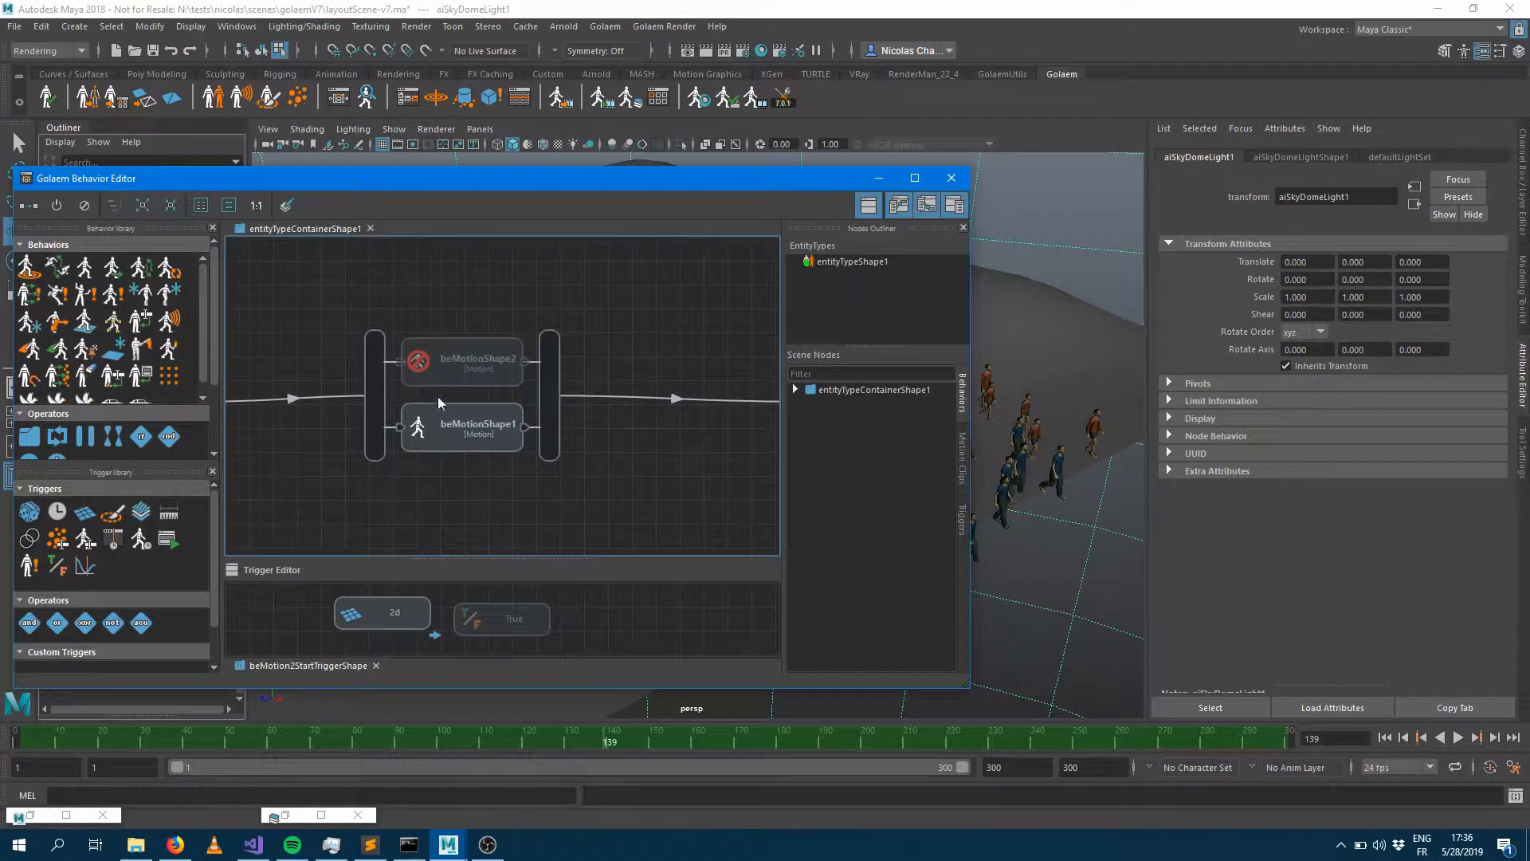
pyautogui.click(420, 361)
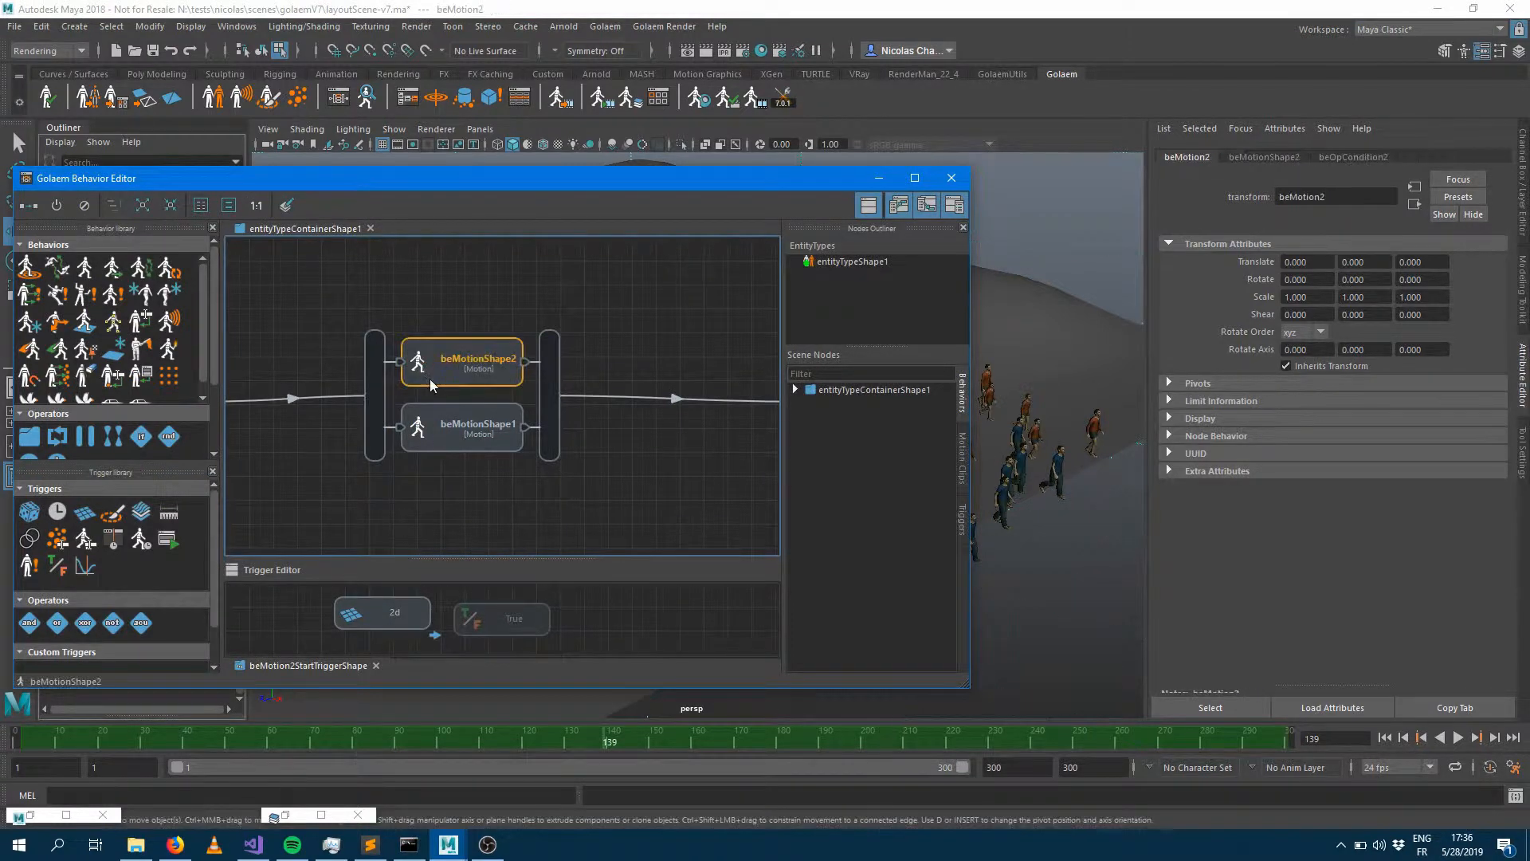
pyautogui.click(875, 178)
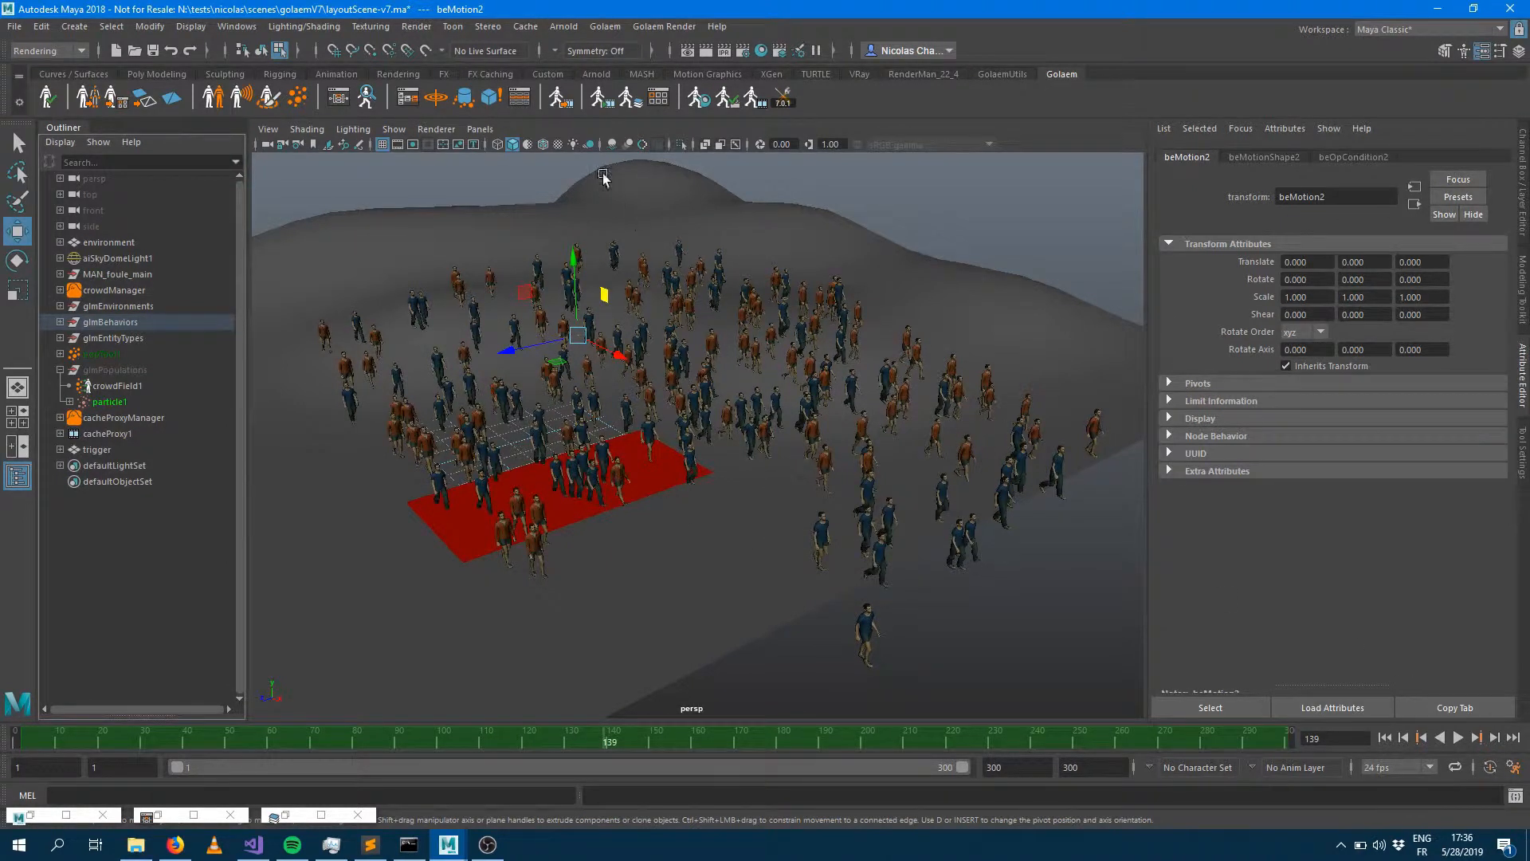
# Step: Turn off the cached crowd, show the hidden glmPopulations group and play the simulation from frame 1
pyautogui.click(758, 104)
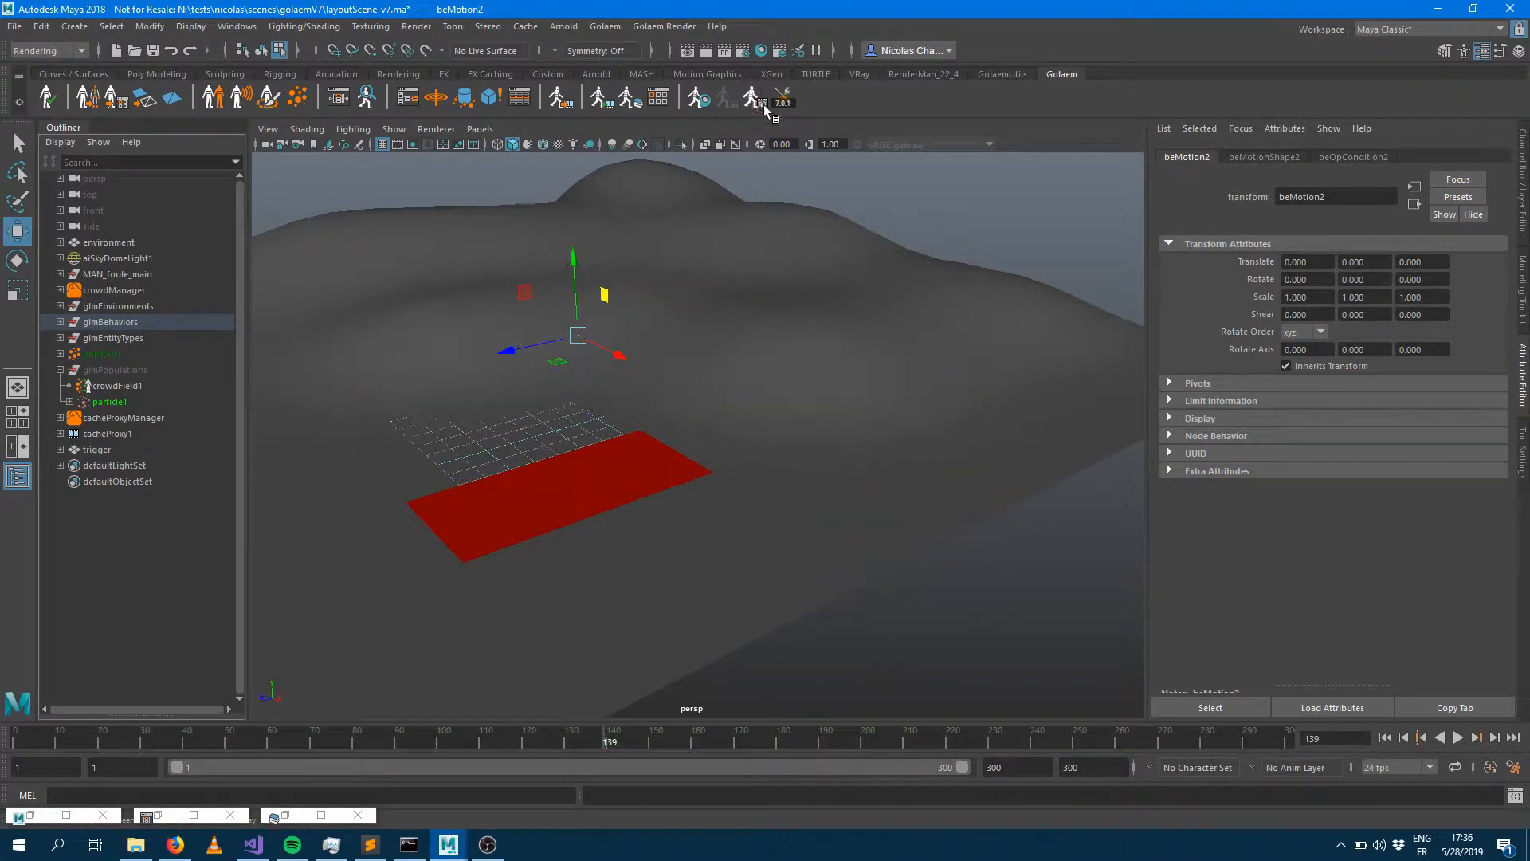
pyautogui.click(120, 369)
pyautogui.hotkey('shift', 'h')
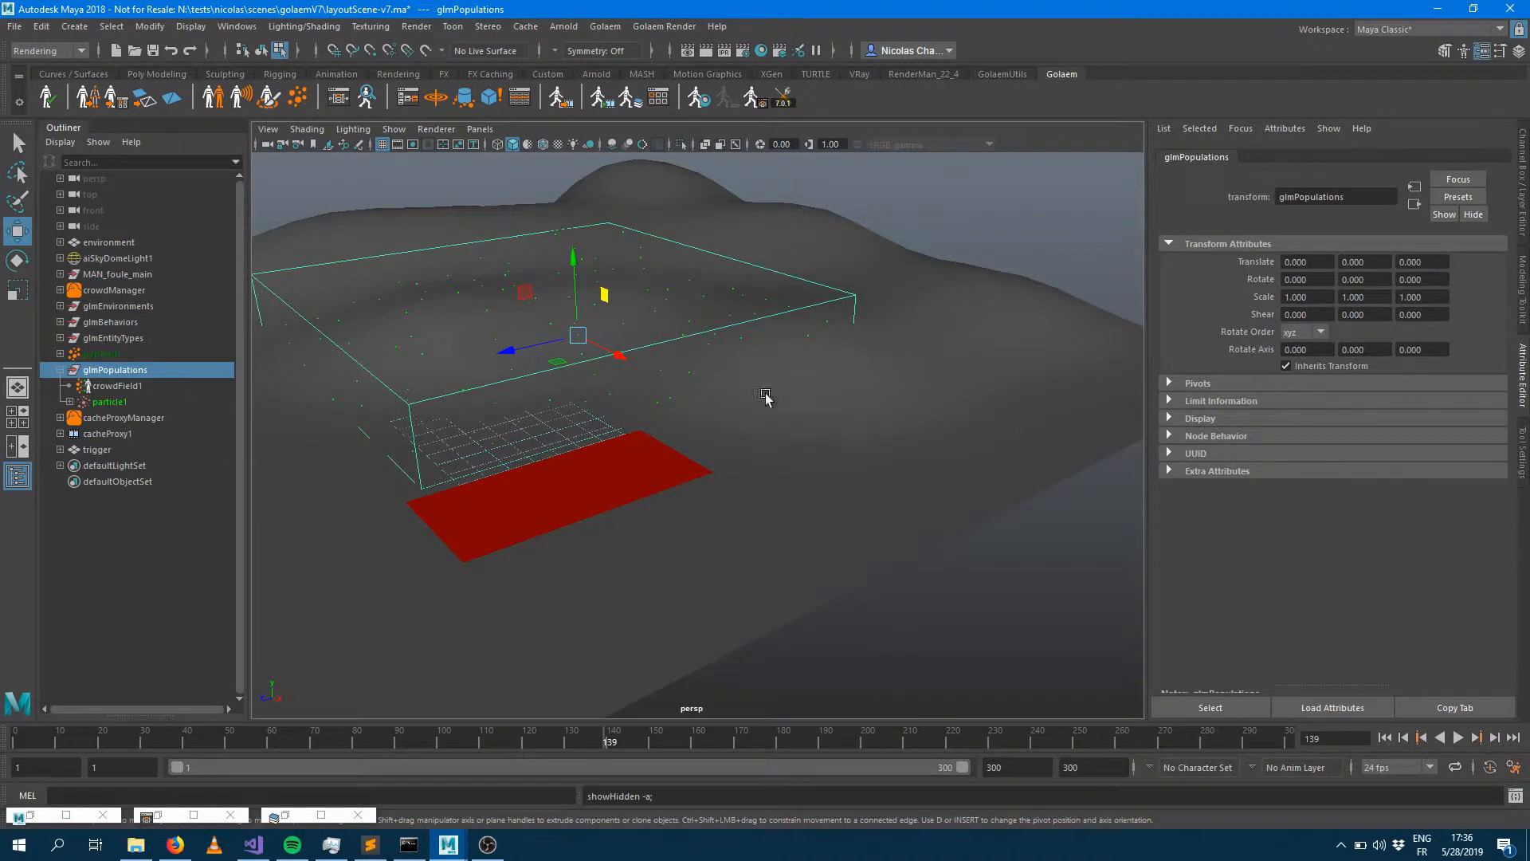
pyautogui.click(1385, 738)
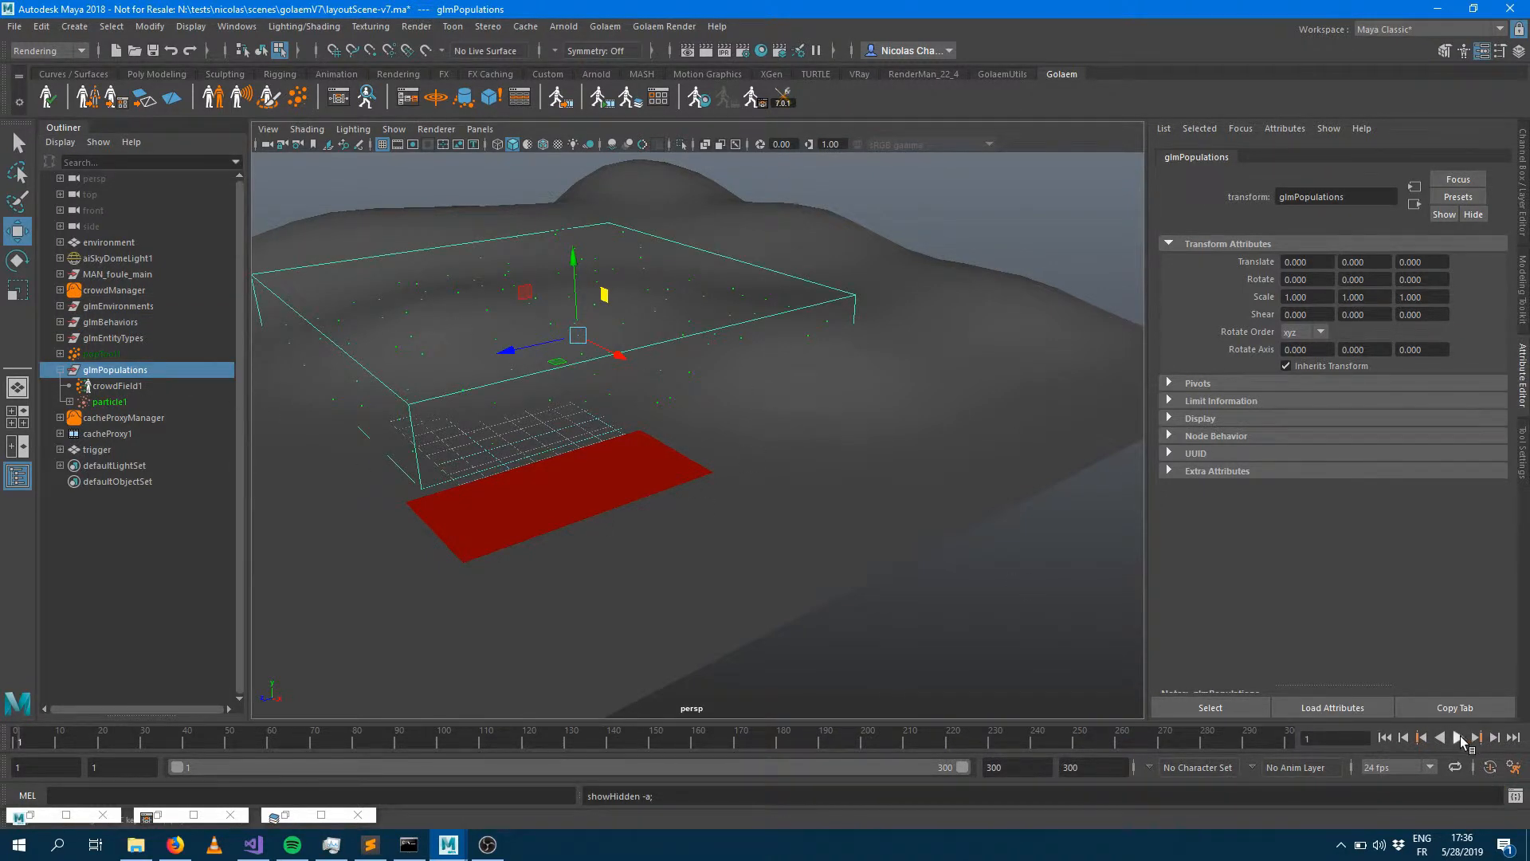
pyautogui.click(1460, 737)
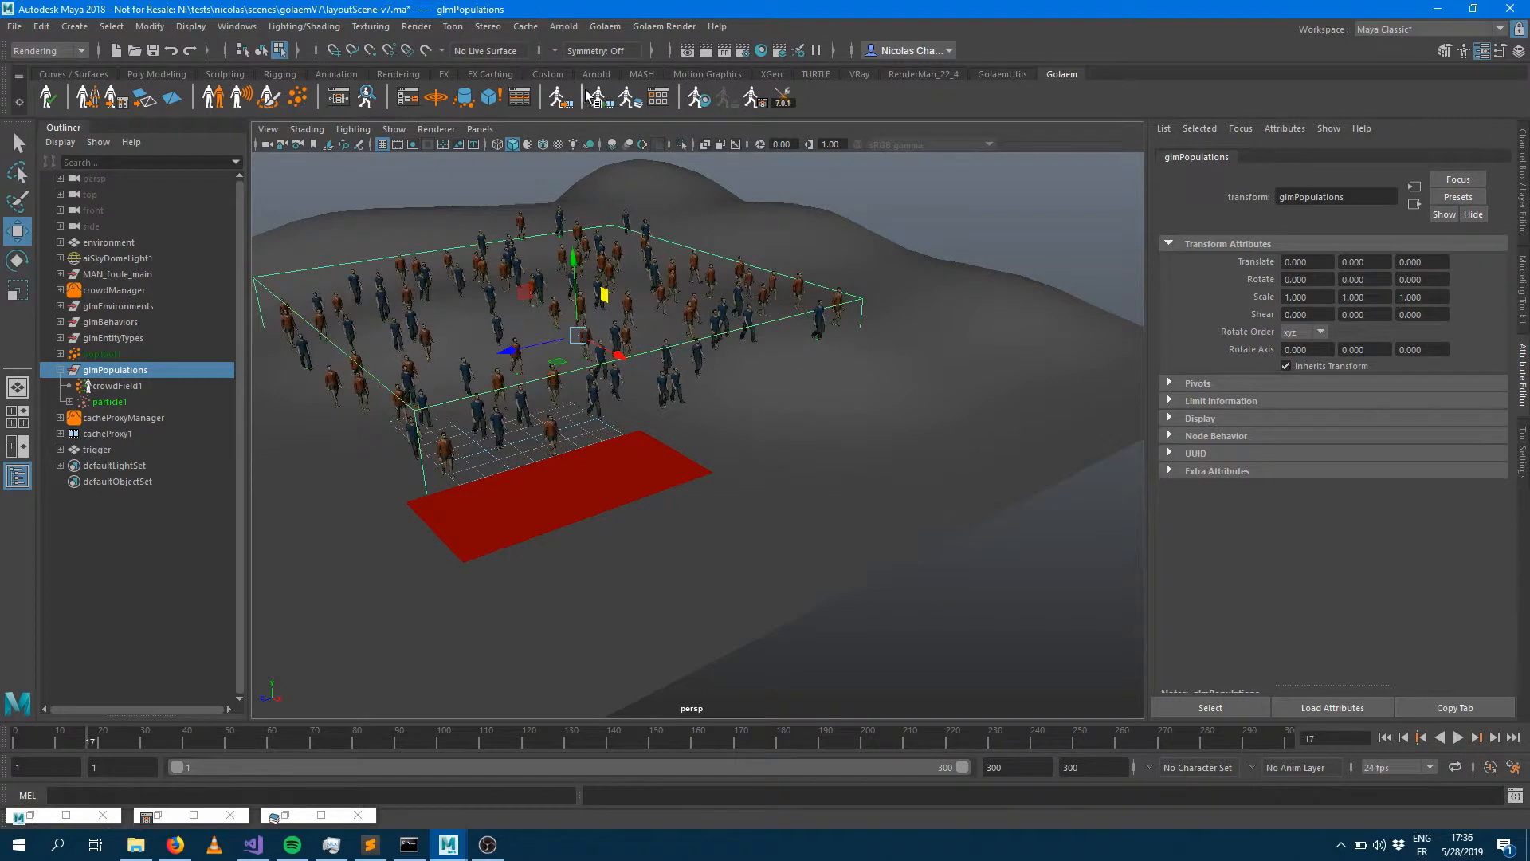
# Step: Export the crowdField1 simulation as cache layoutScene-v7 for frames 1 to 300 and close the Simulation Exporter
pyautogui.click(560, 96)
pyautogui.click(825, 544)
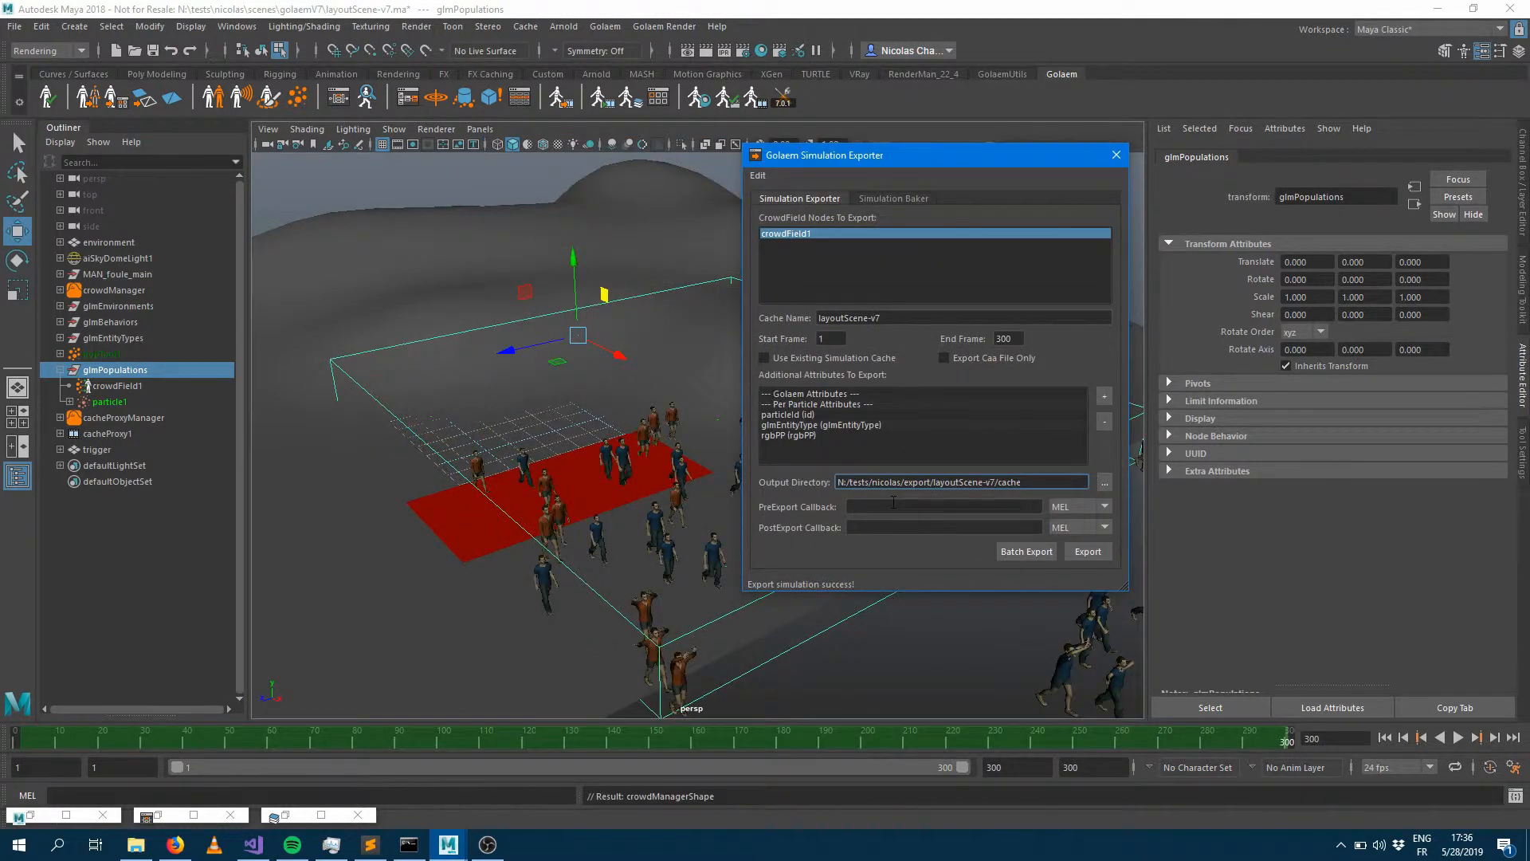
pyautogui.click(1115, 155)
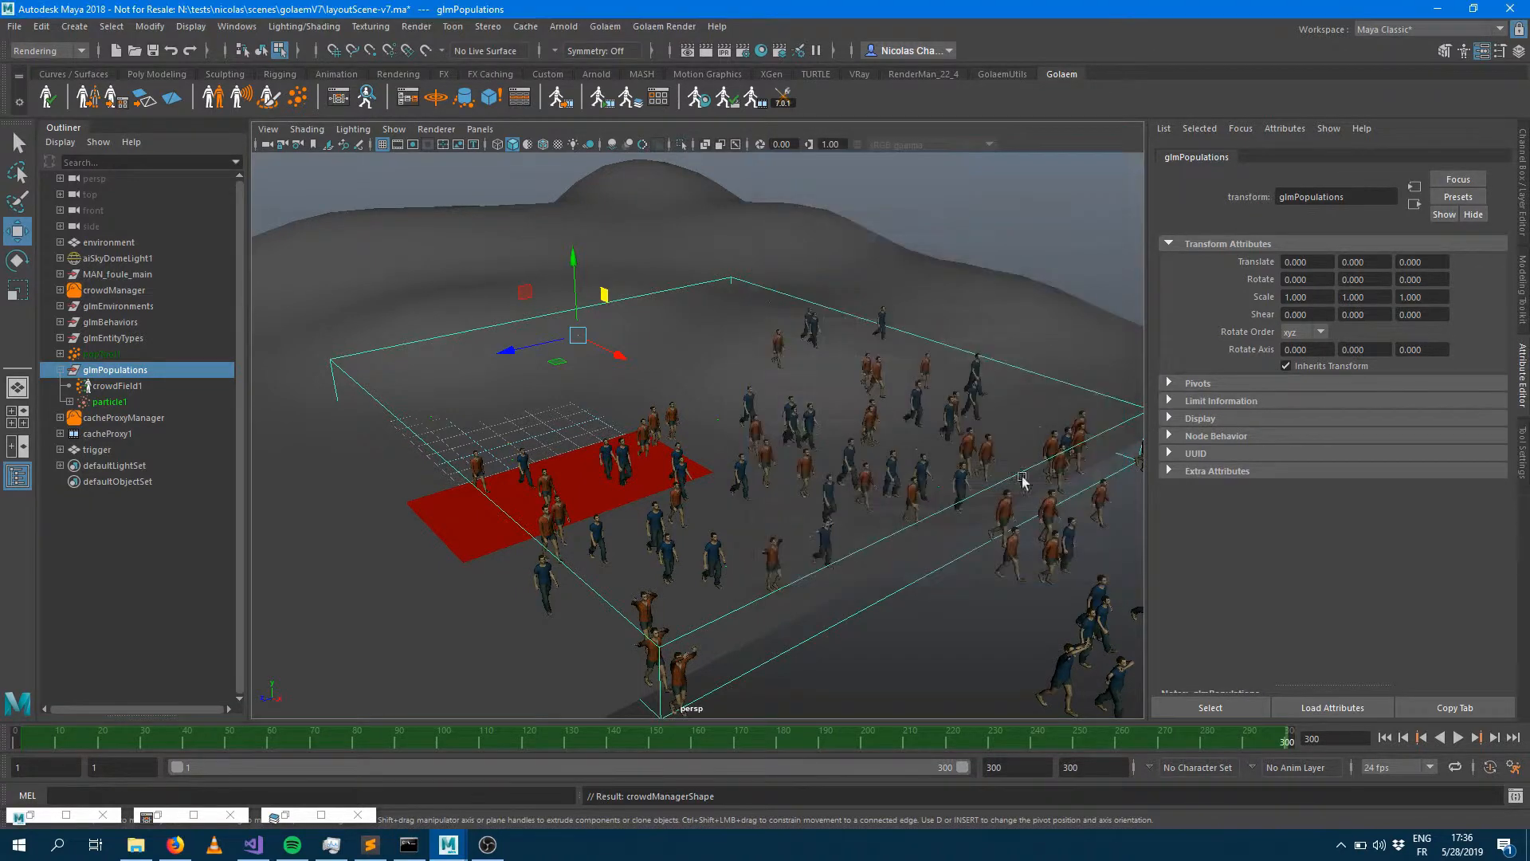
# Step: Scrub through the re-exported crowd, go to frame 144 and hide the glmPopulations group
pyautogui.moveTo(1102, 742); pyautogui.dragTo(431, 733)
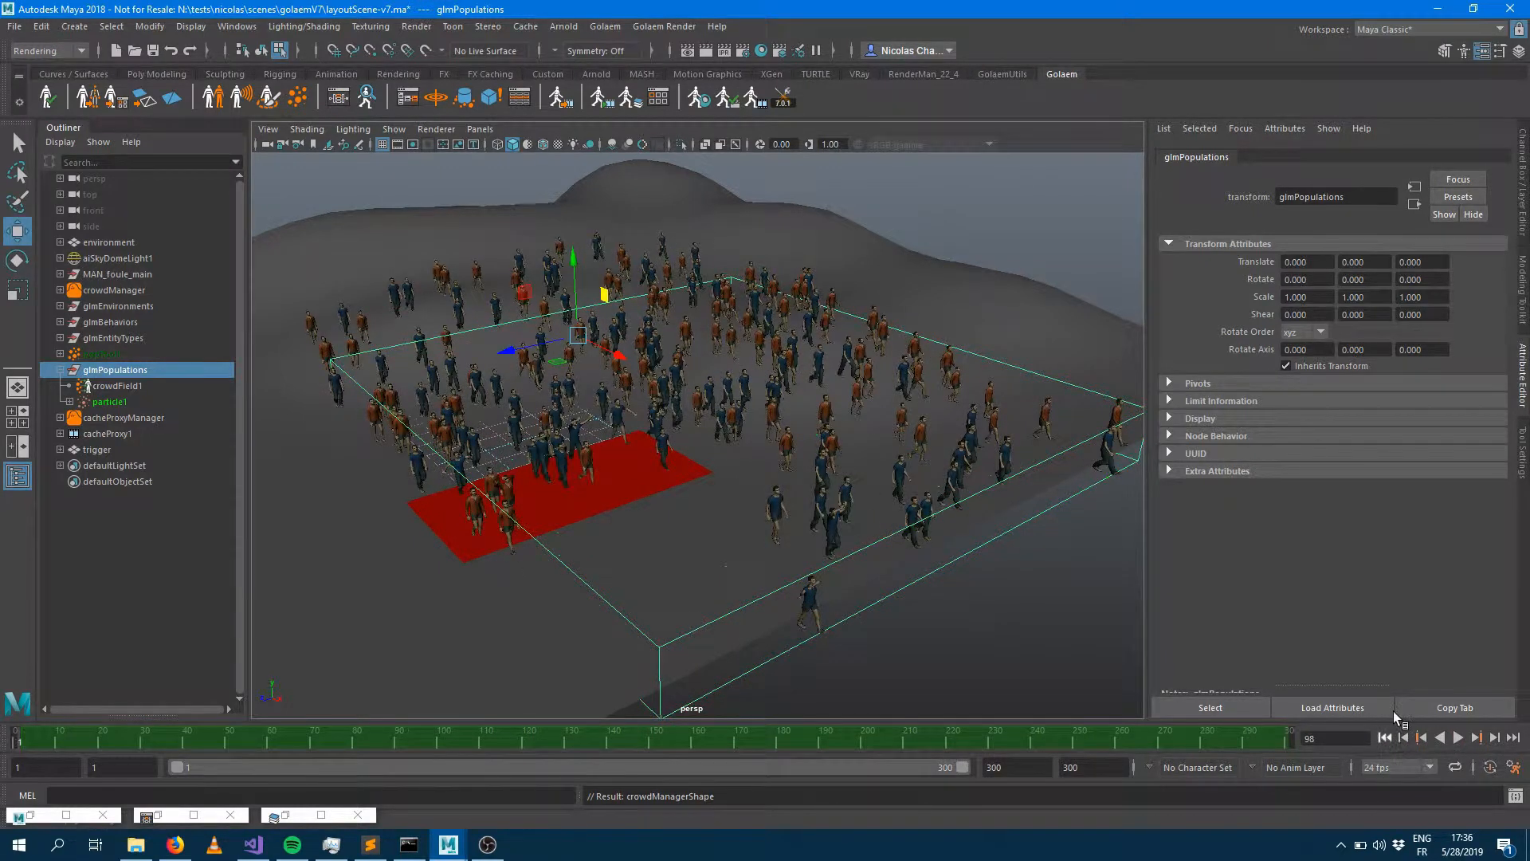
pyautogui.click(1385, 737)
pyautogui.click(629, 740)
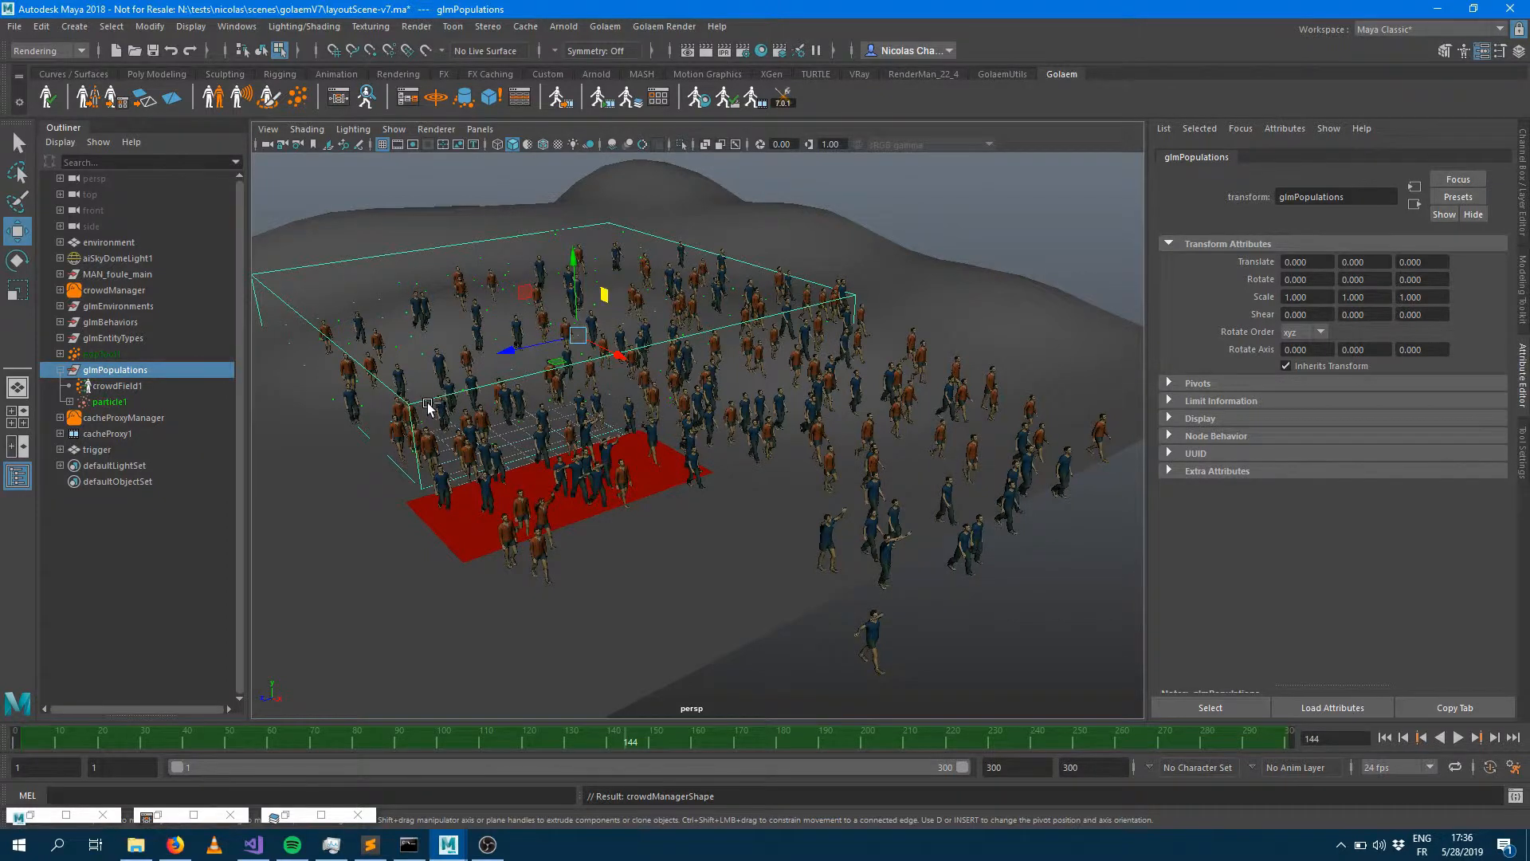
pyautogui.hotkey('ctrl', 'h')
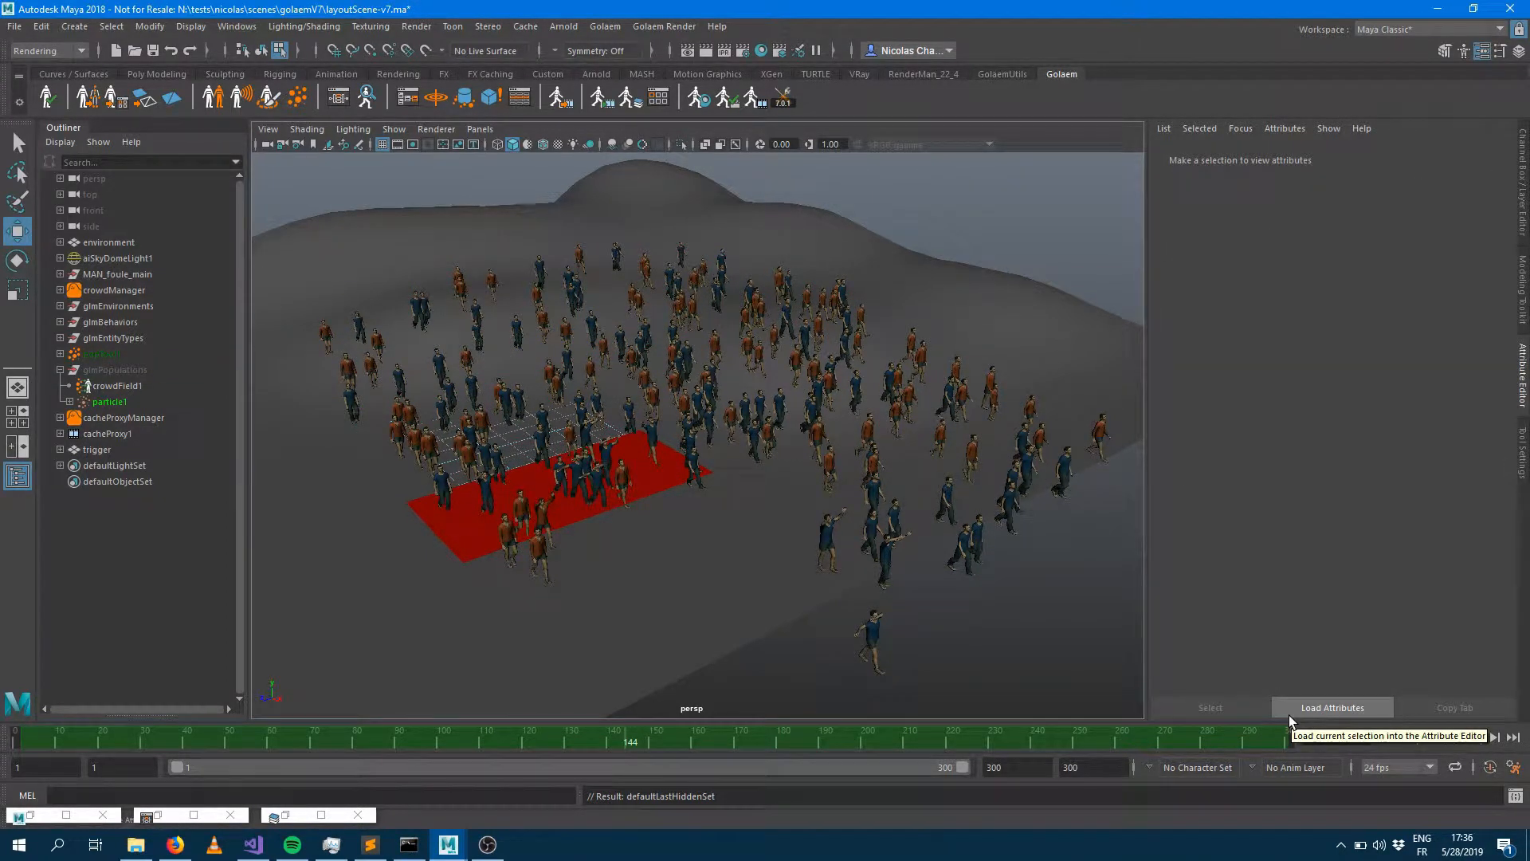
# Step: Reopen the Layout Editor, disable the Duplicate node (ID:10) and uncover the crowd in the viewport
pyautogui.click(636, 105)
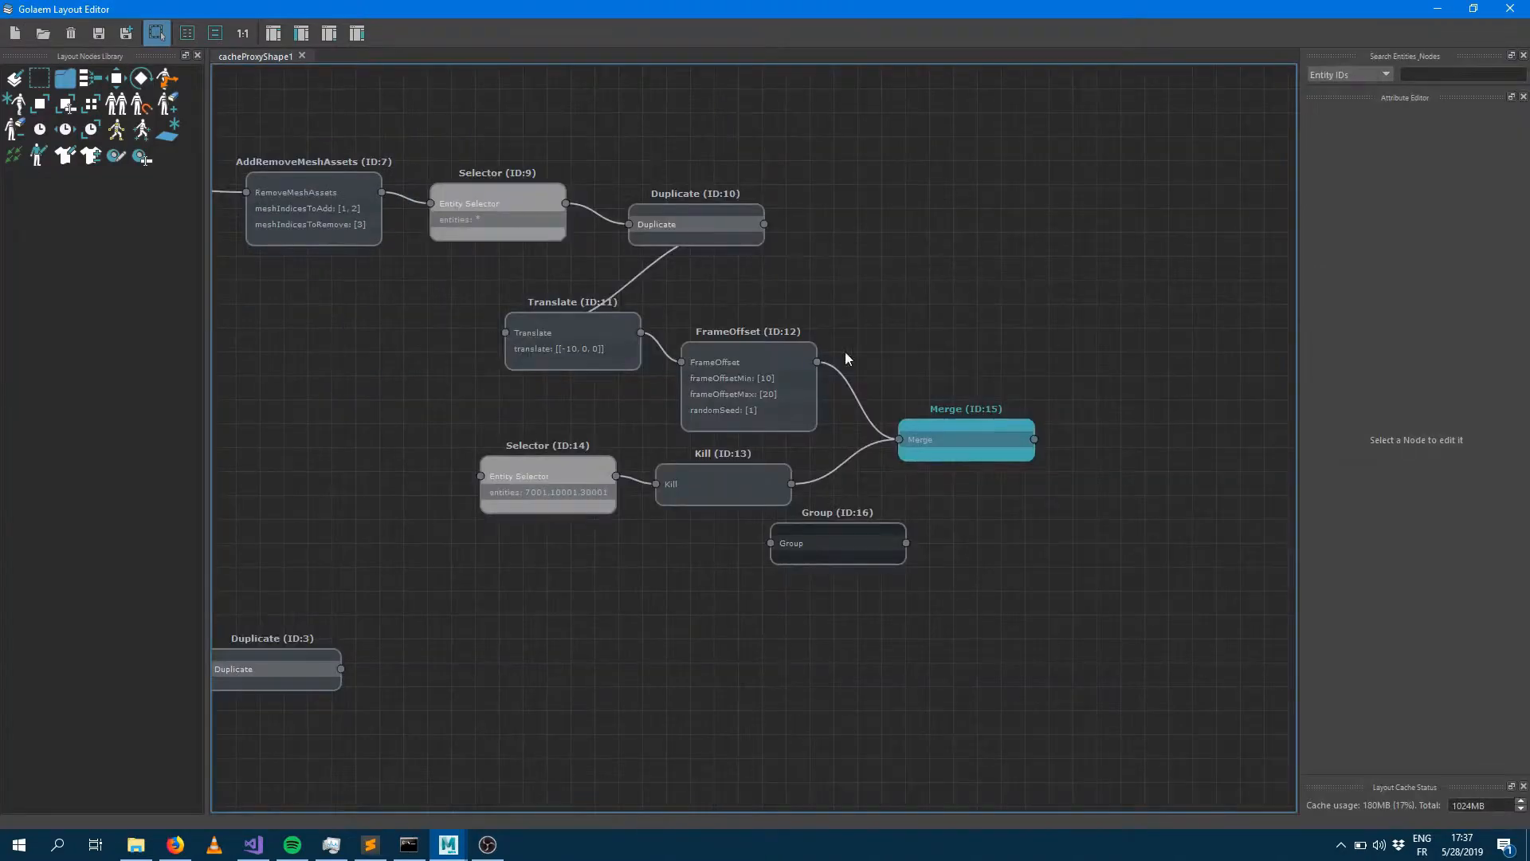
pyautogui.rightClick(713, 228)
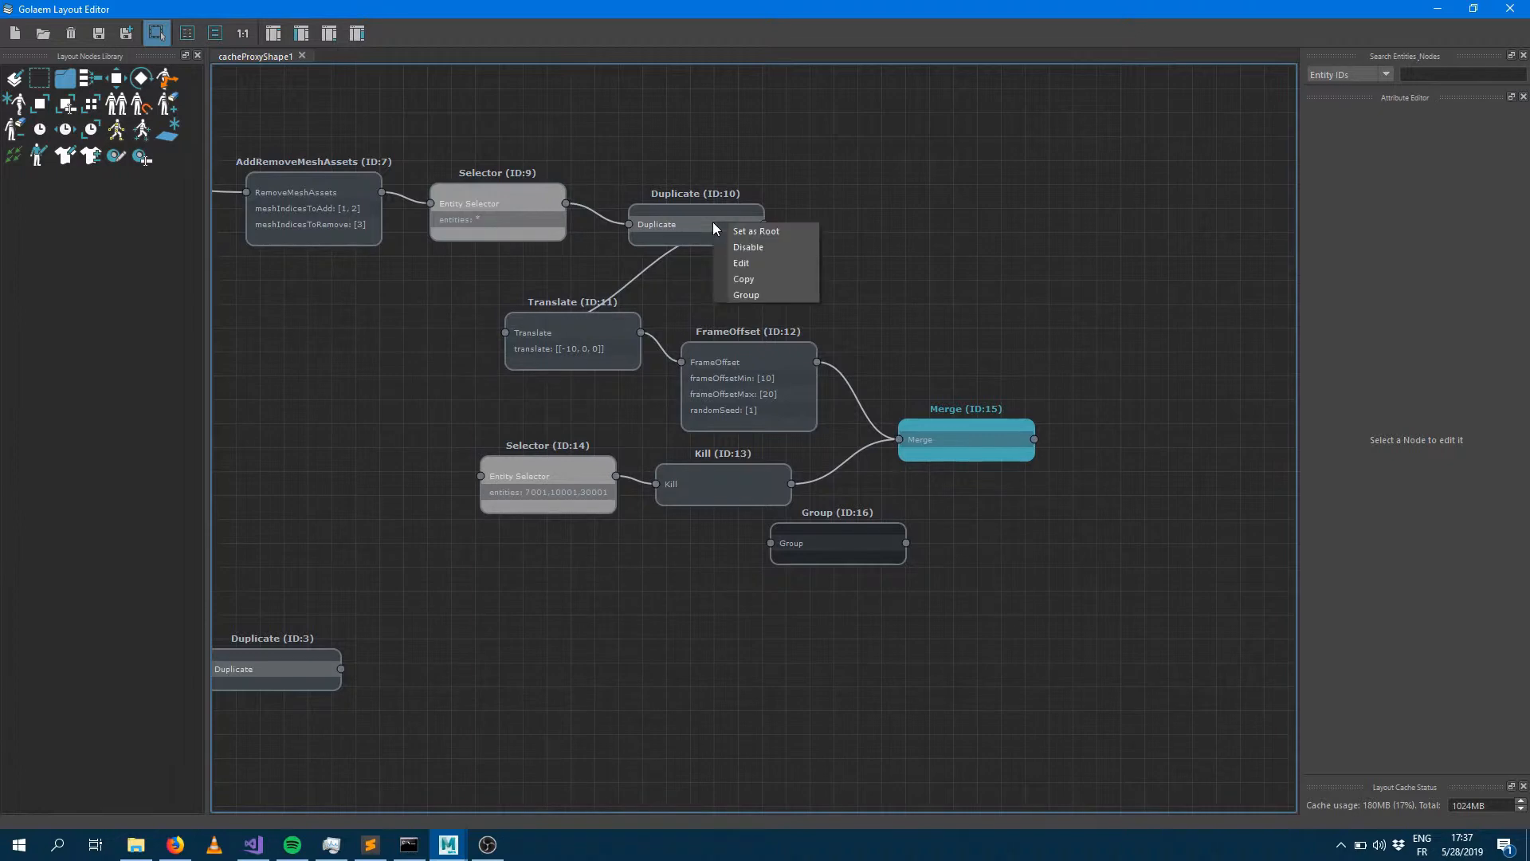
pyautogui.click(914, 229)
pyautogui.rightClick(711, 216)
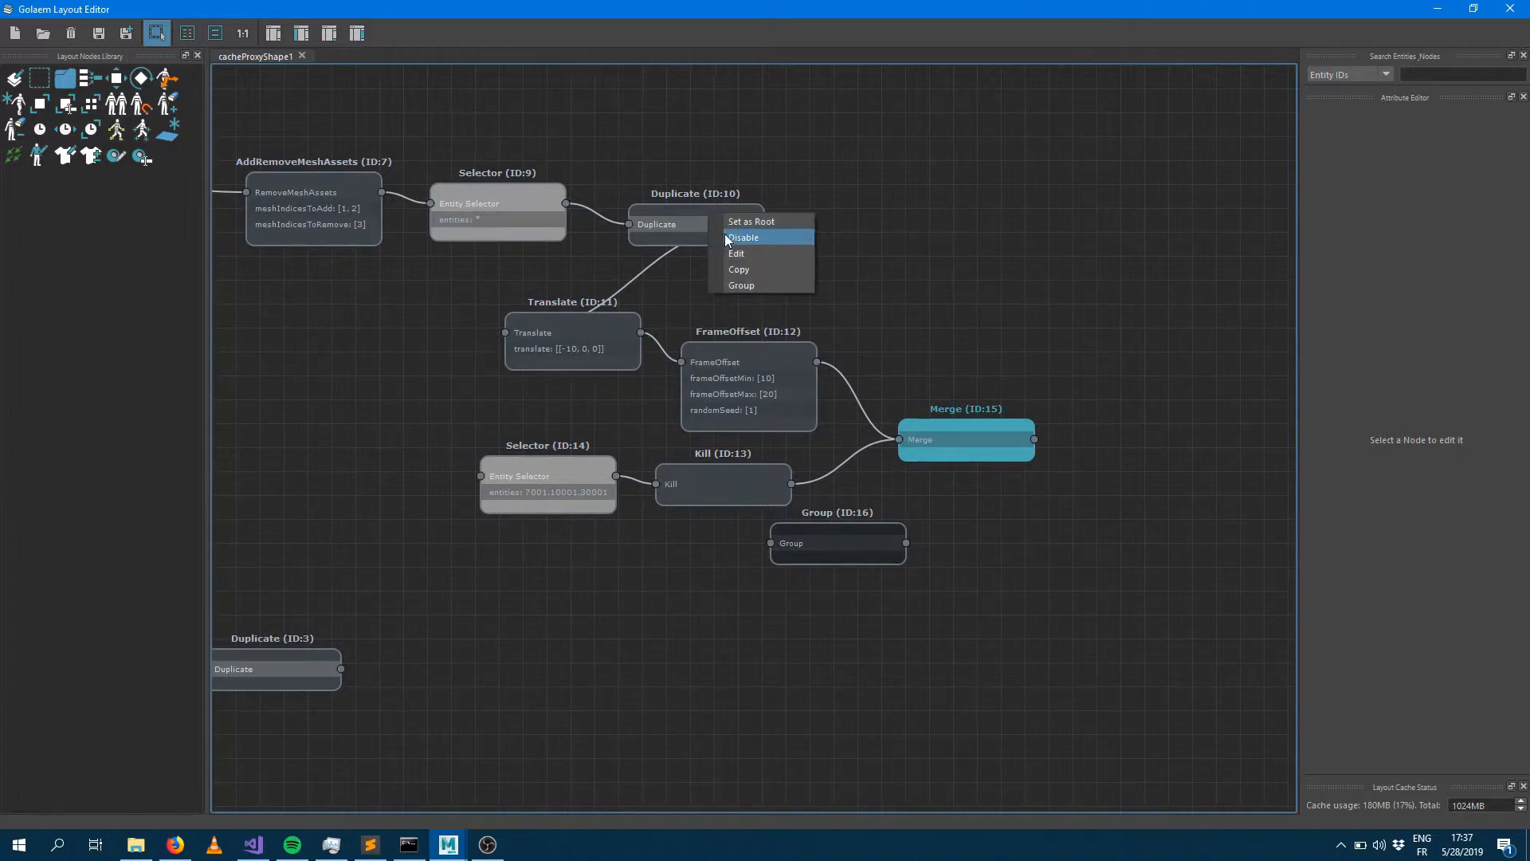
pyautogui.click(724, 232)
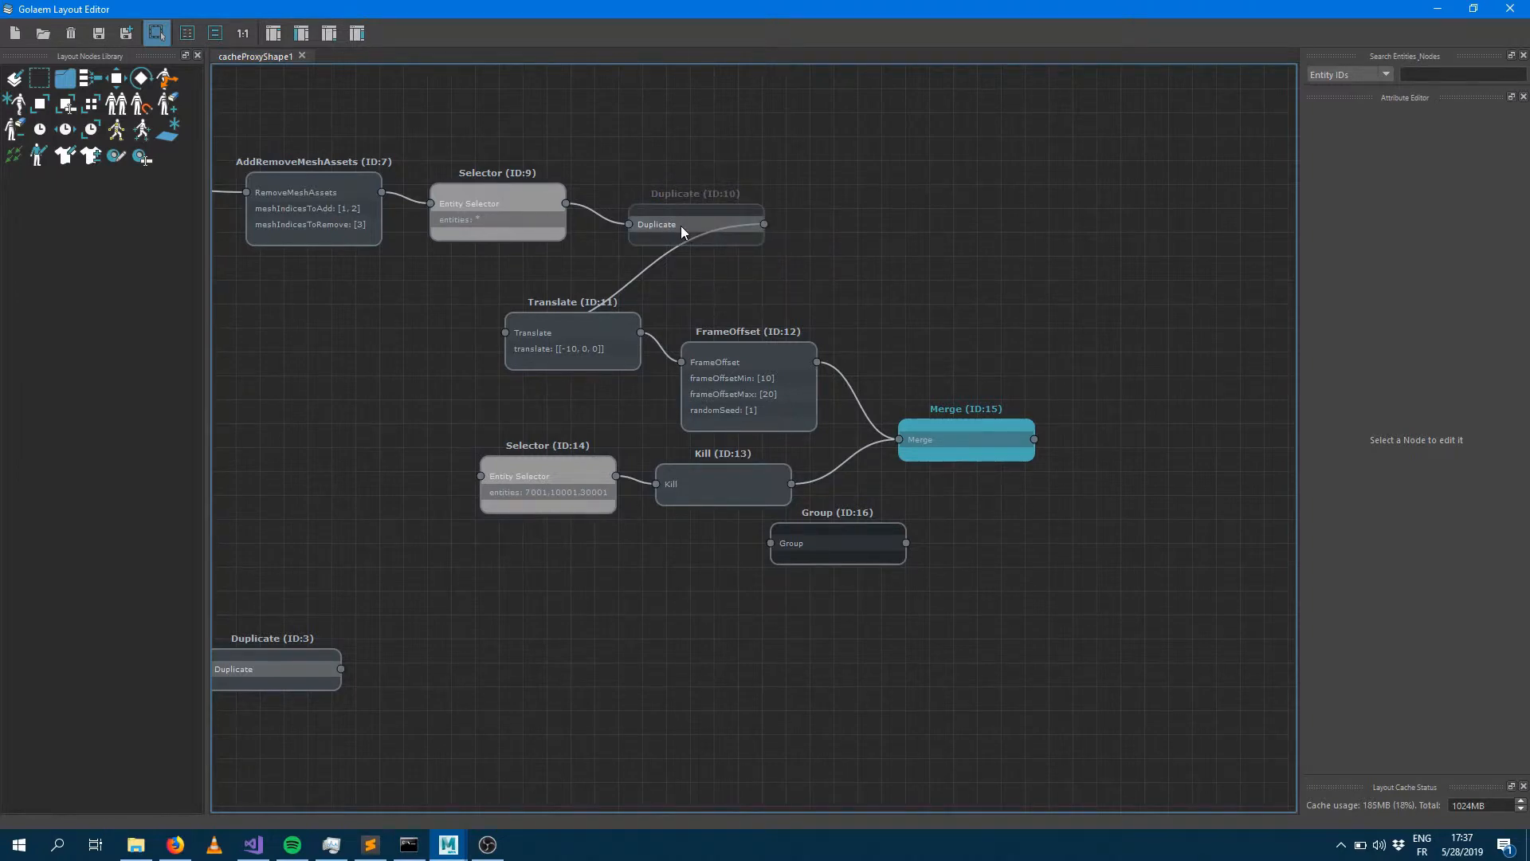
pyautogui.moveTo(668, 13); pyautogui.dragTo(970, 388)
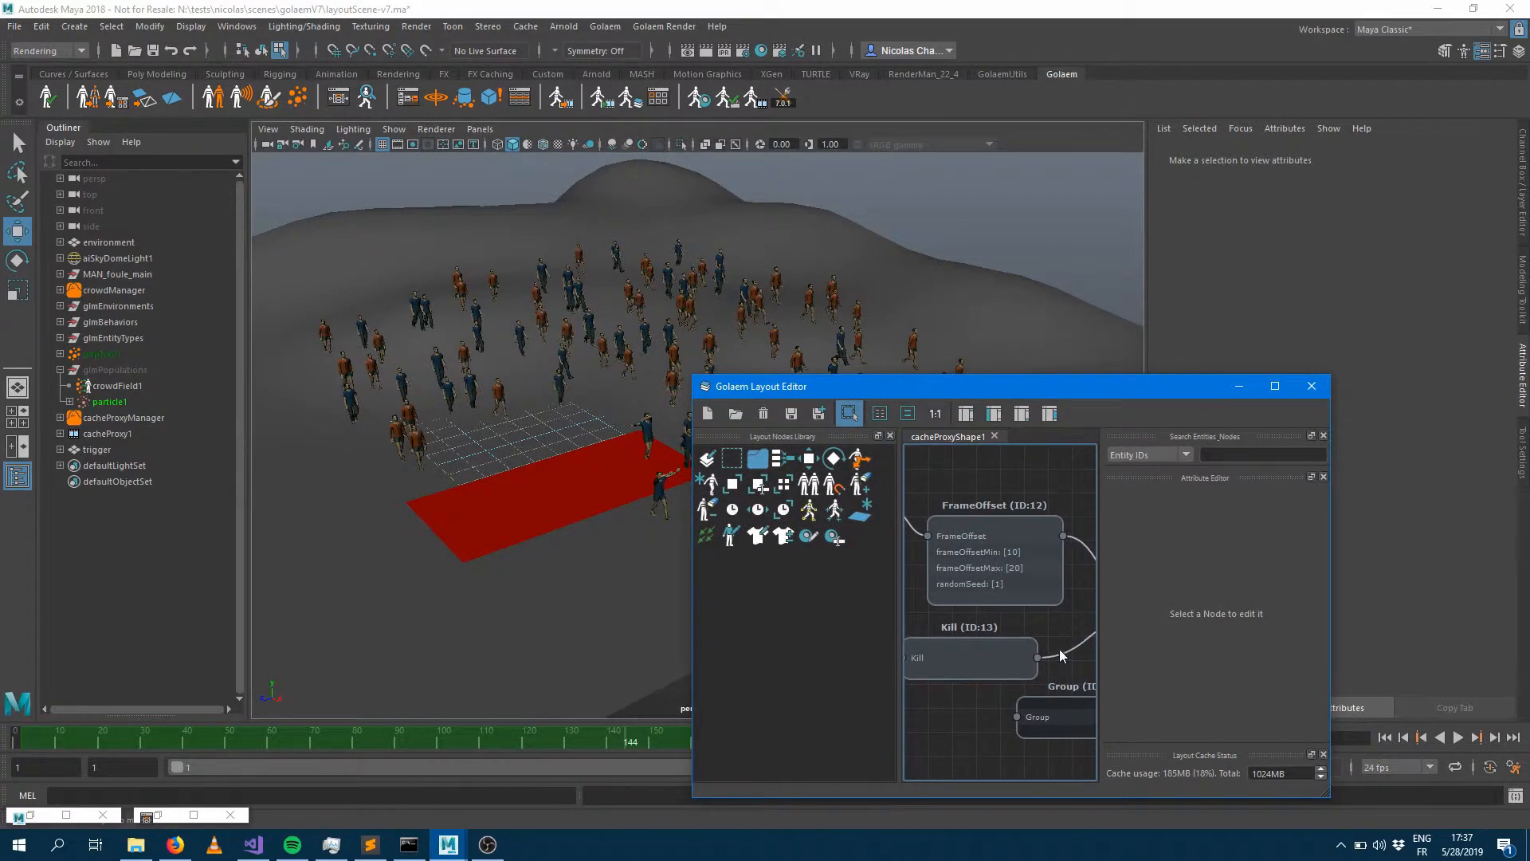
pyautogui.moveTo(994, 510); pyautogui.dragTo(1047, 673, button='middle')
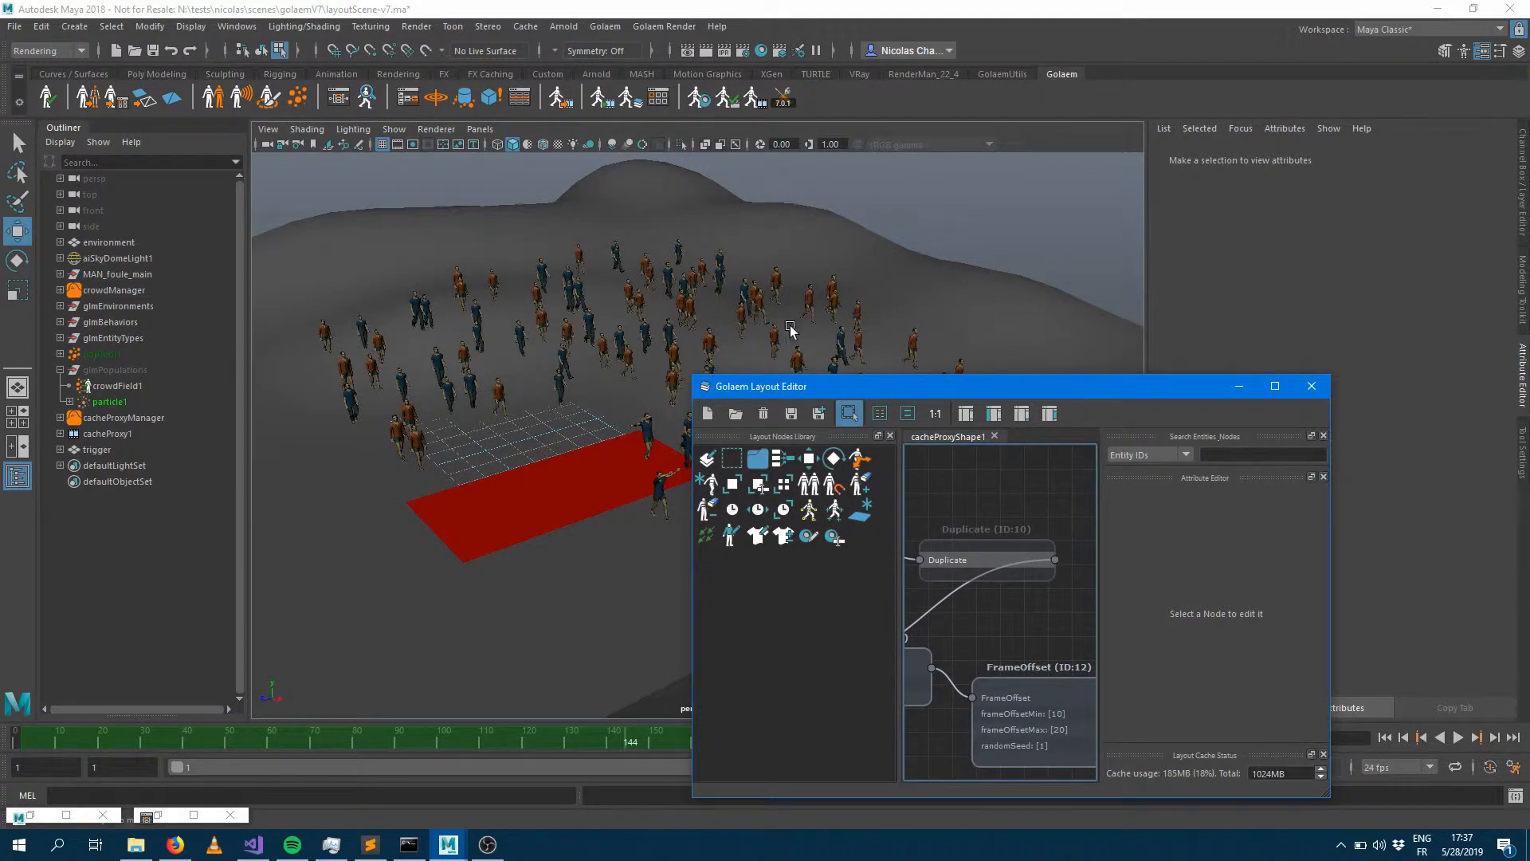
# Step: Enable the Duplicate node (ID:10) again and move the Layout Editor higher over the viewport
pyautogui.rightClick(987, 548)
pyautogui.click(1005, 571)
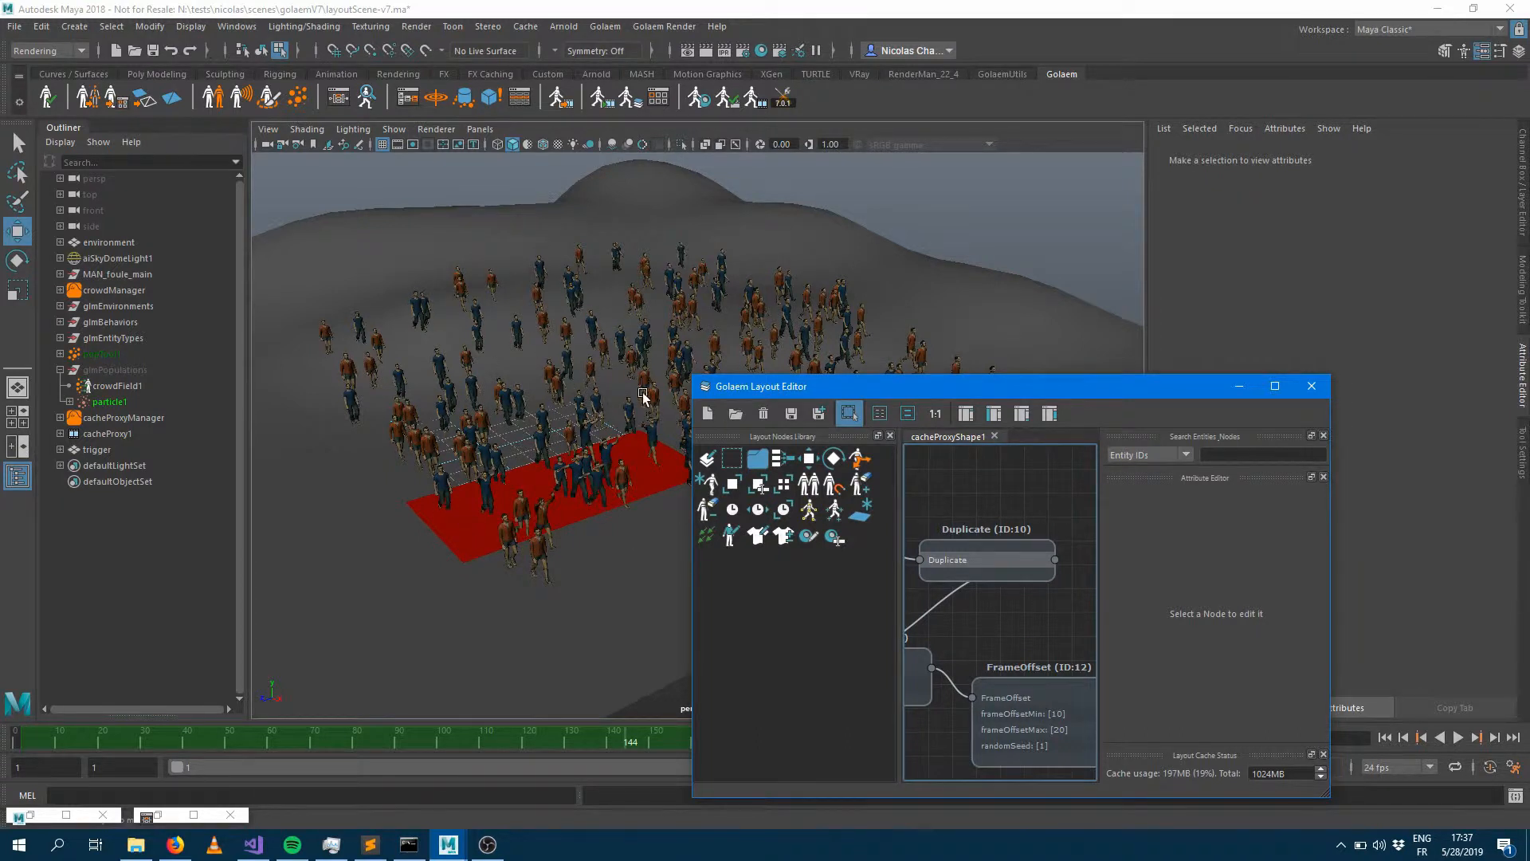
pyautogui.moveTo(899, 392); pyautogui.dragTo(883, 233)
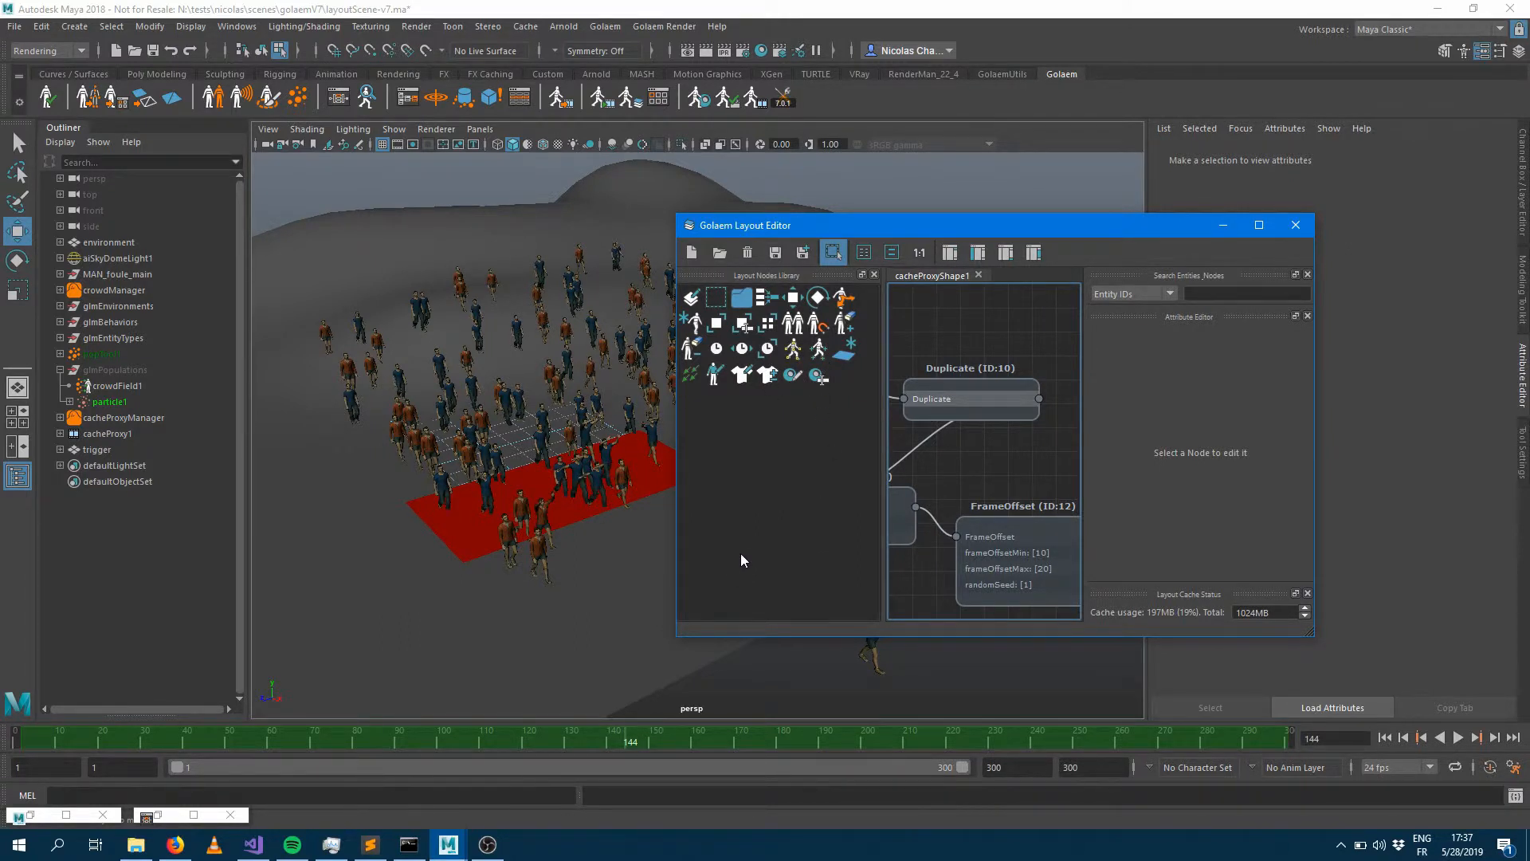
# Step: Select the FrameOffset node and the Translate node (ID:11) in turn to examine their attributes
pyautogui.click(1049, 532)
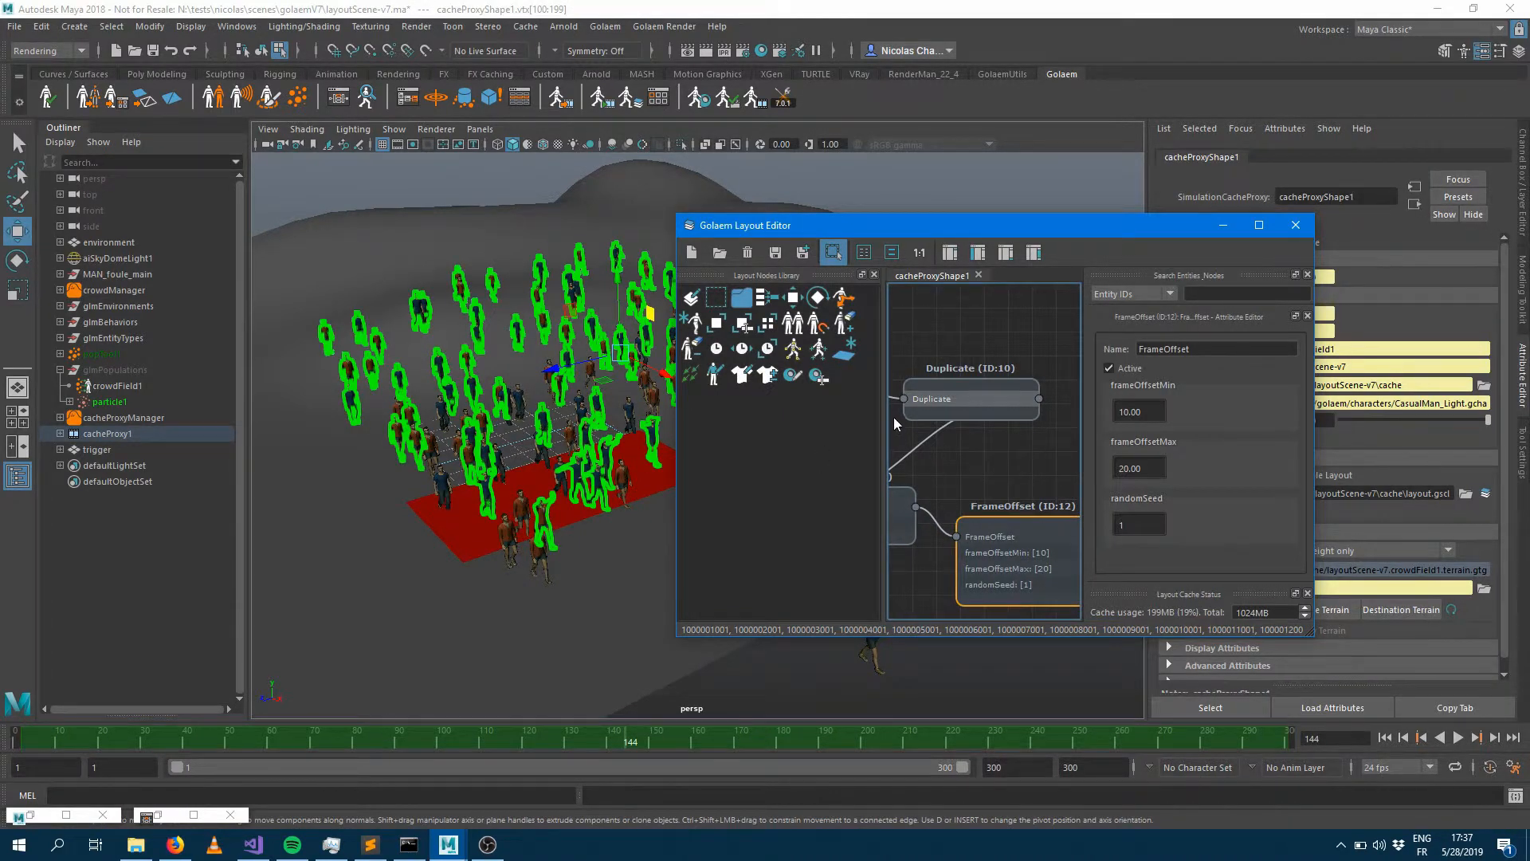
pyautogui.moveTo(893, 419); pyautogui.dragTo(1116, 466, button='middle')
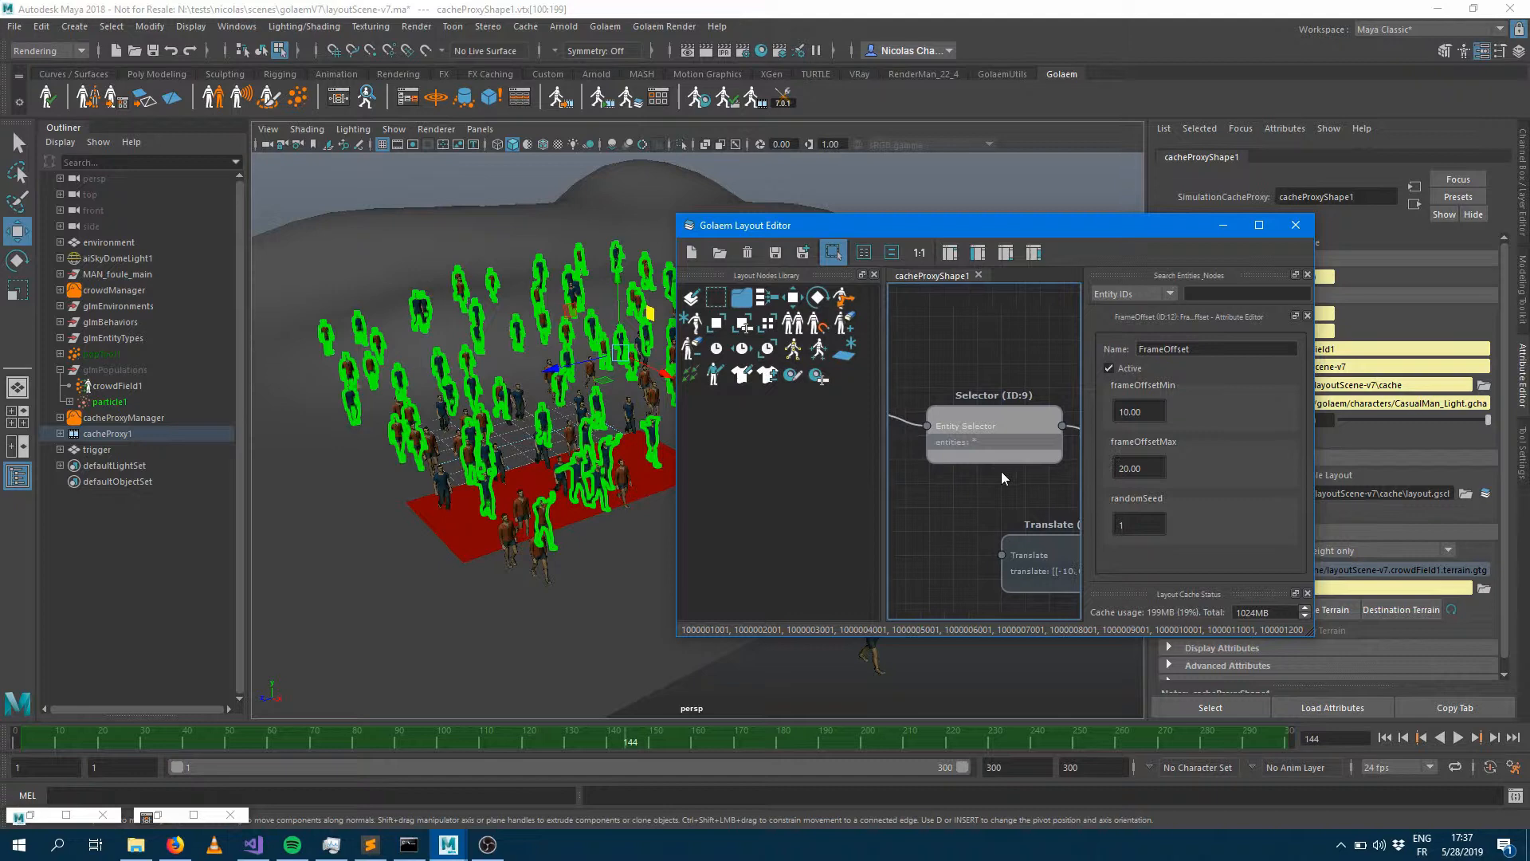
pyautogui.click(1040, 551)
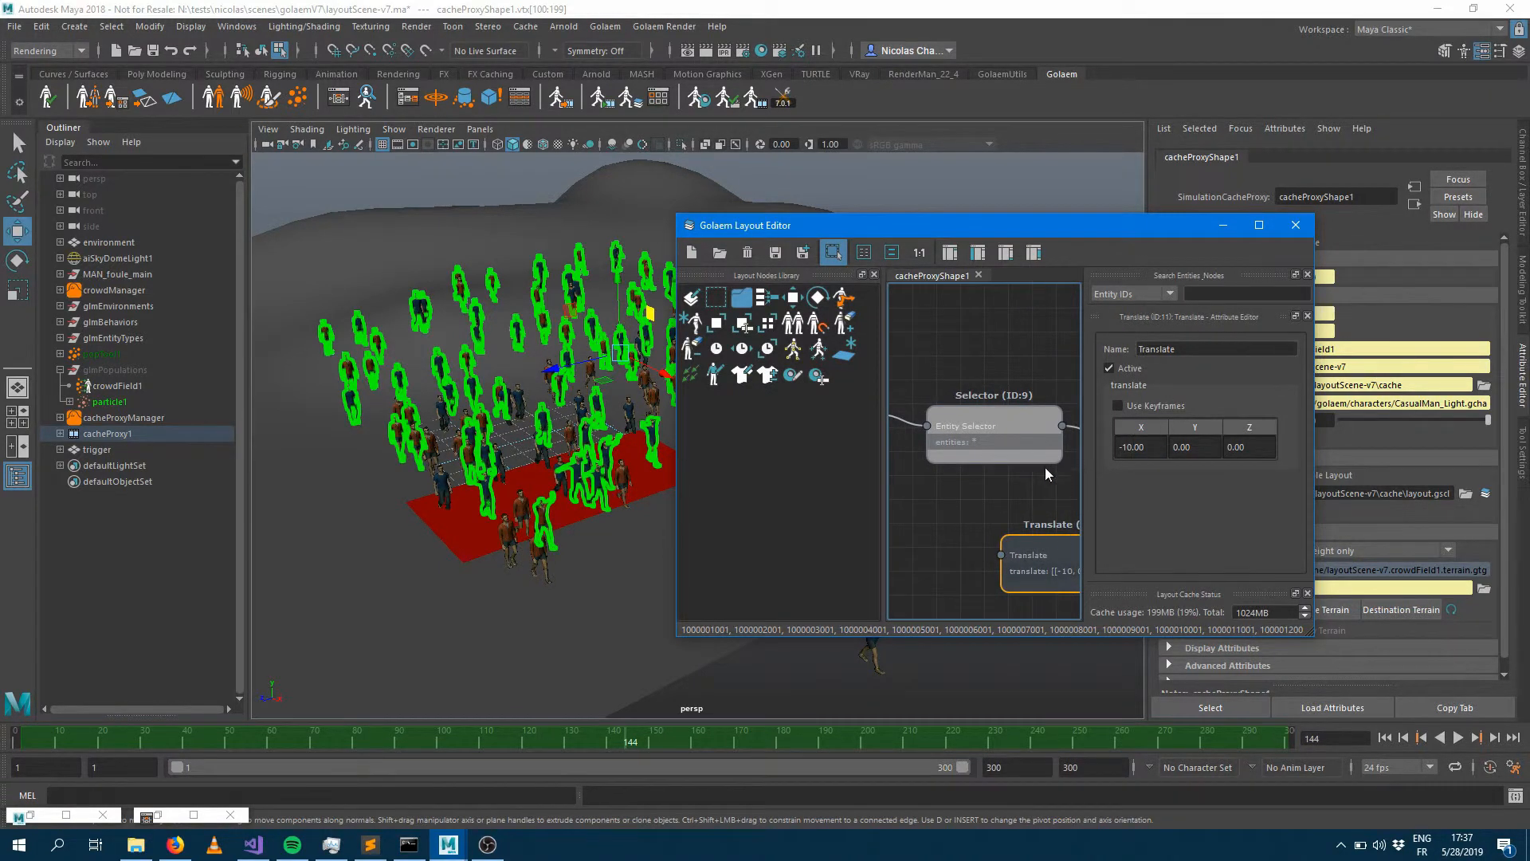